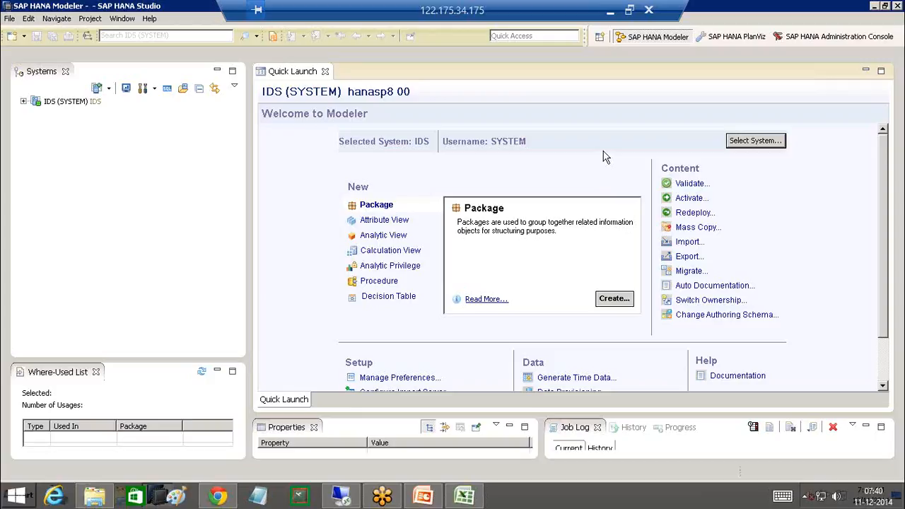
- Minimize SAP HANA Studio to reveal the remote Windows desktop
click(151, 496)
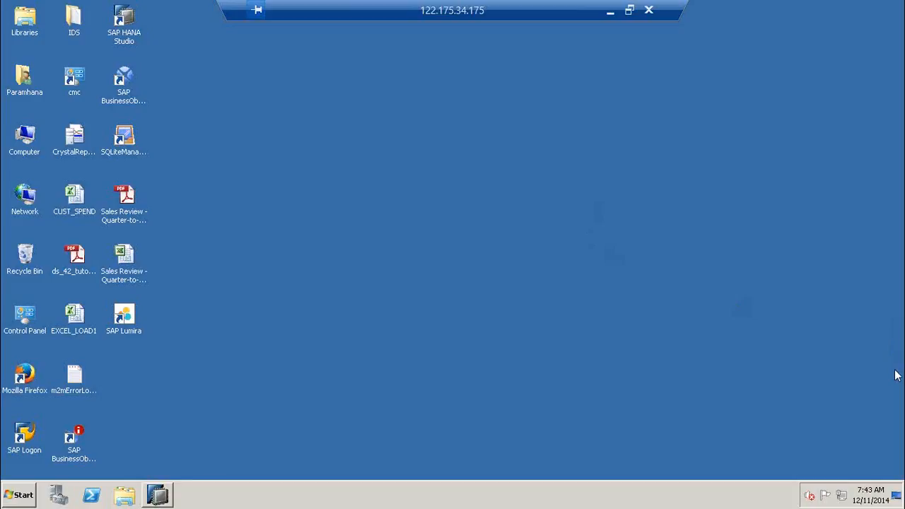
key(alt+Tab)
click(856, 285)
- Restore the modeler and expand IDS > Content to browse the listed packages
click(160, 495)
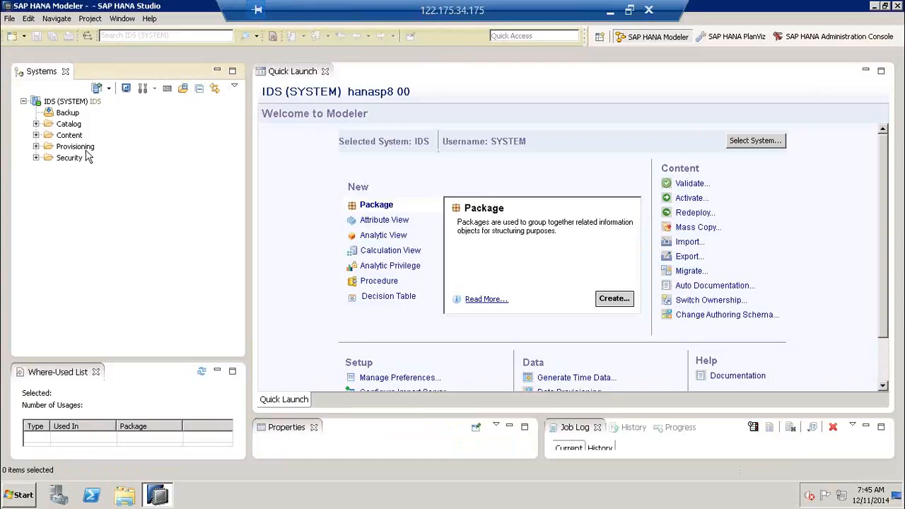
click(71, 135)
click(36, 135)
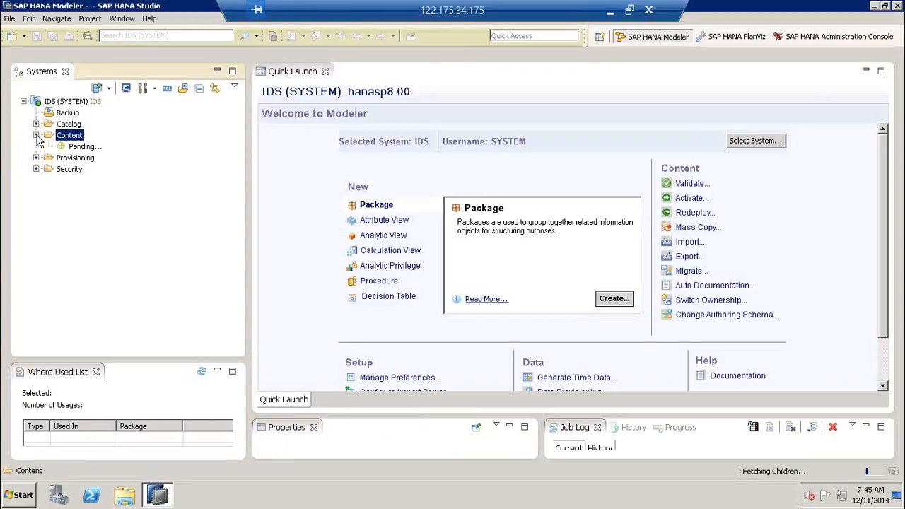
click(153, 329)
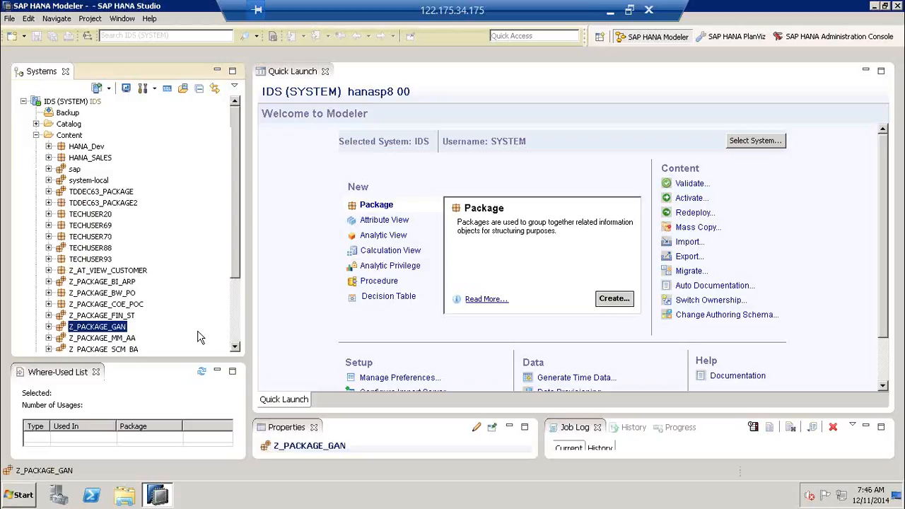
scroll(198, 337, down, 2)
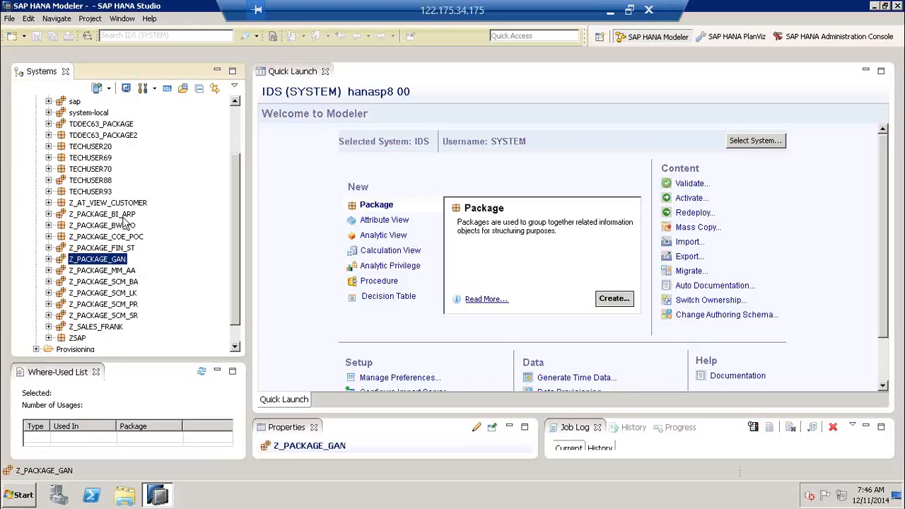
click(124, 205)
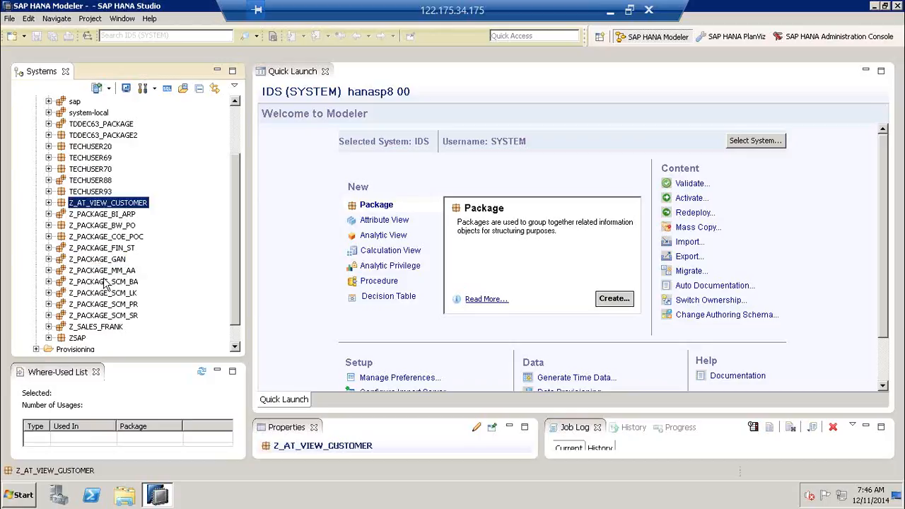
drag(236, 320, 238, 282)
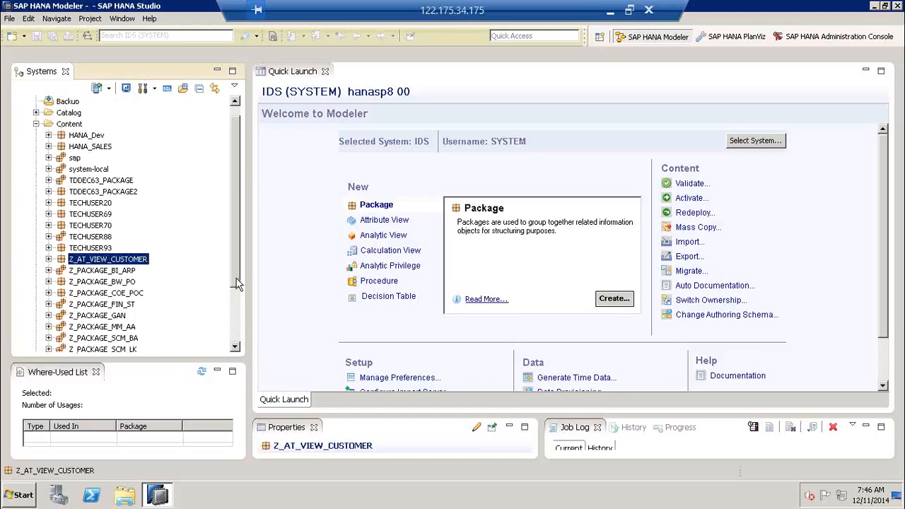
click(90, 148)
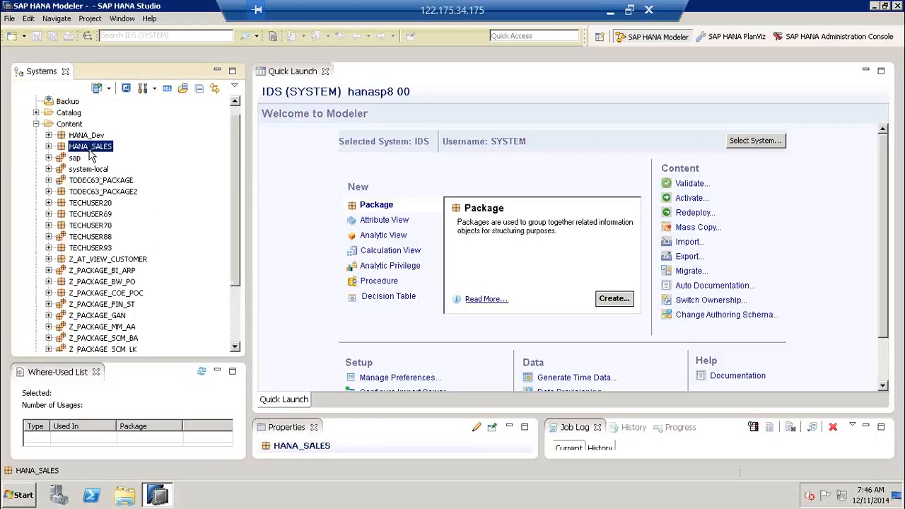
click(103, 182)
click(103, 203)
click(103, 225)
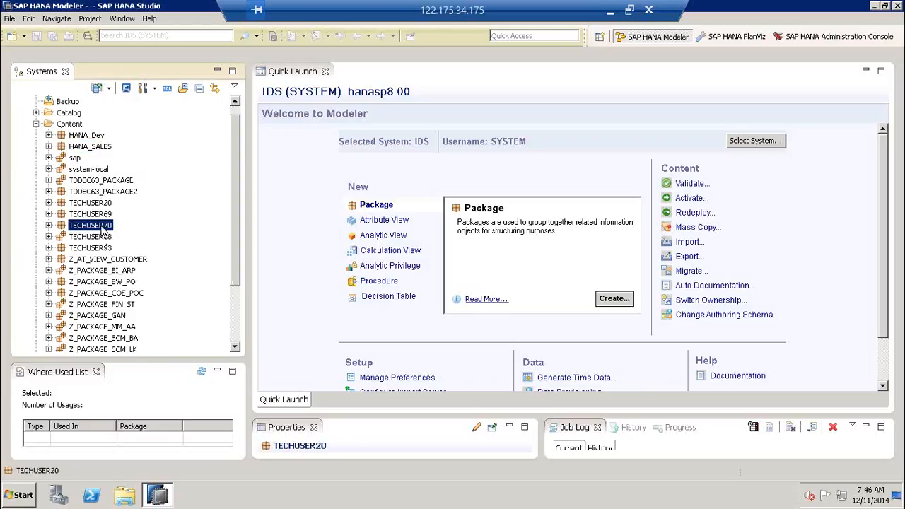
- Filter the Content folder's packages with Z_ so only Z packages remain
click(75, 126)
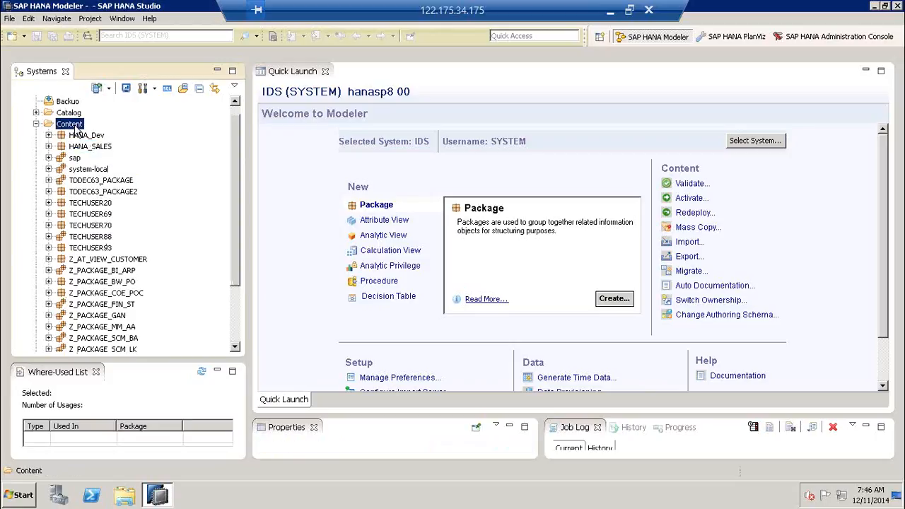
right_click(76, 130)
click(138, 222)
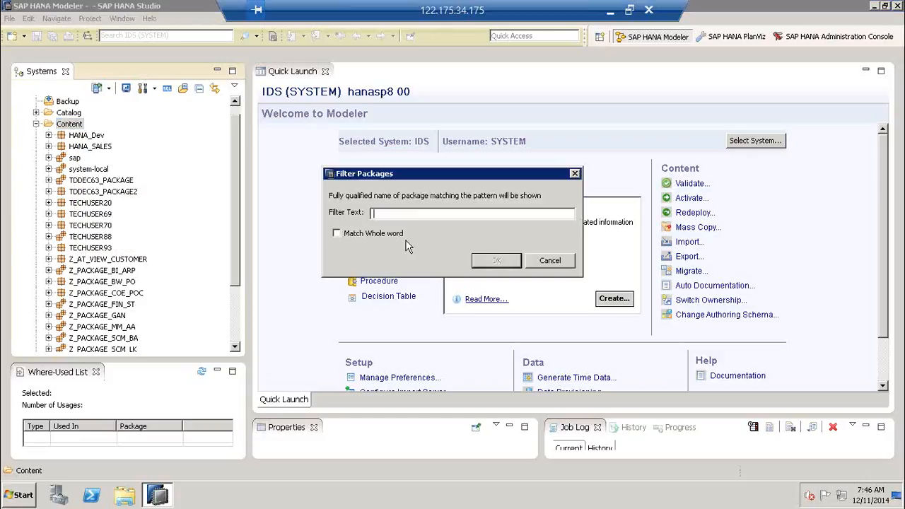
text(Z_)
click(496, 261)
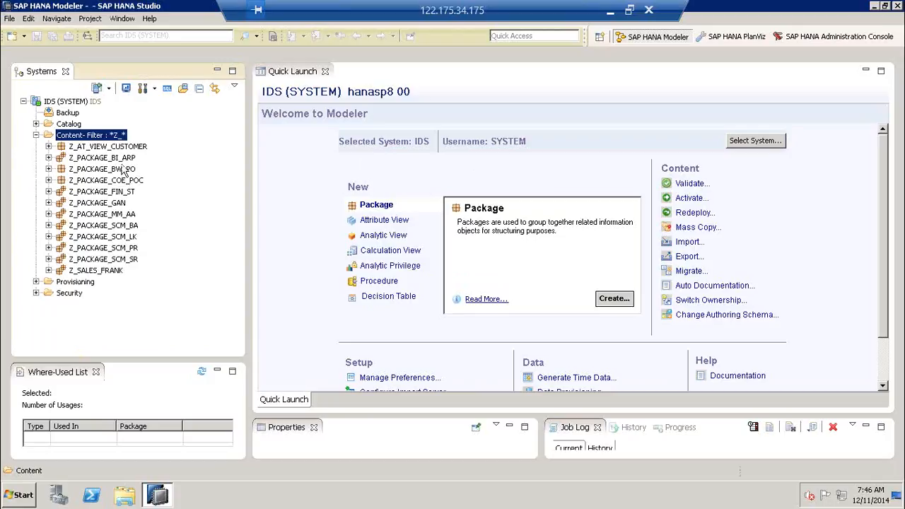
click(119, 147)
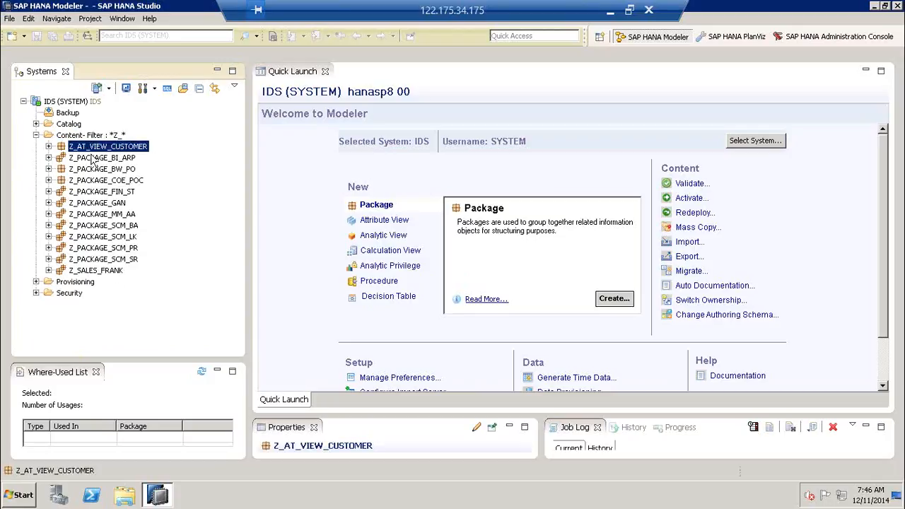
click(121, 137)
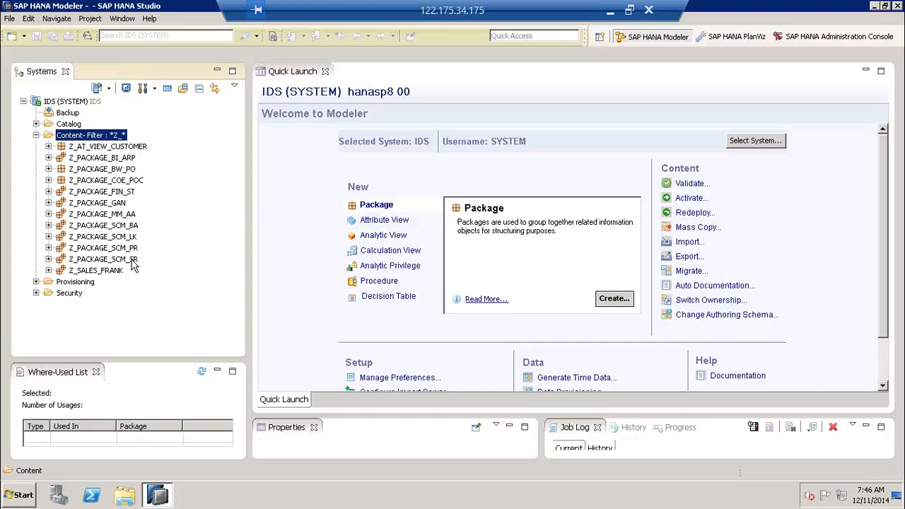
- Add attribute view ZAT_VIEW_CUSTOMER from Z_PACKAGE_COE_POC.SUBP01 to the privilege
drag(132, 260, 70, 256)
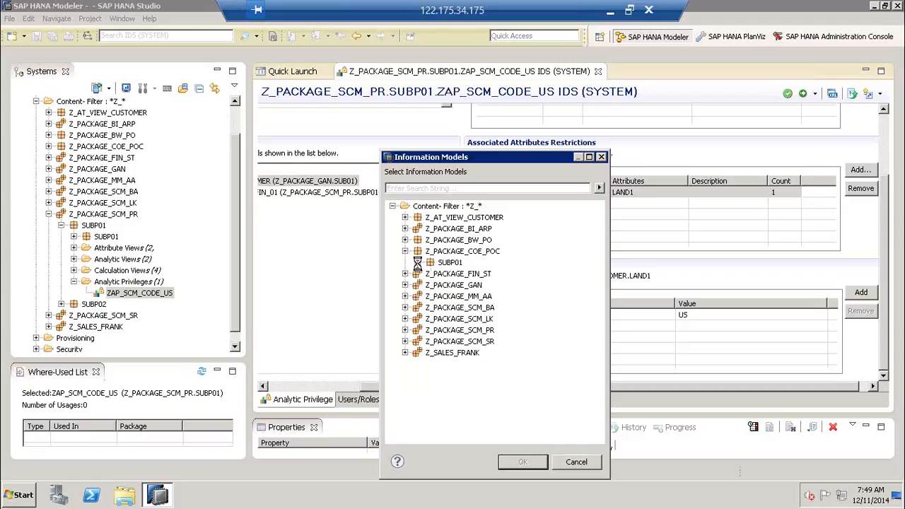
click(417, 262)
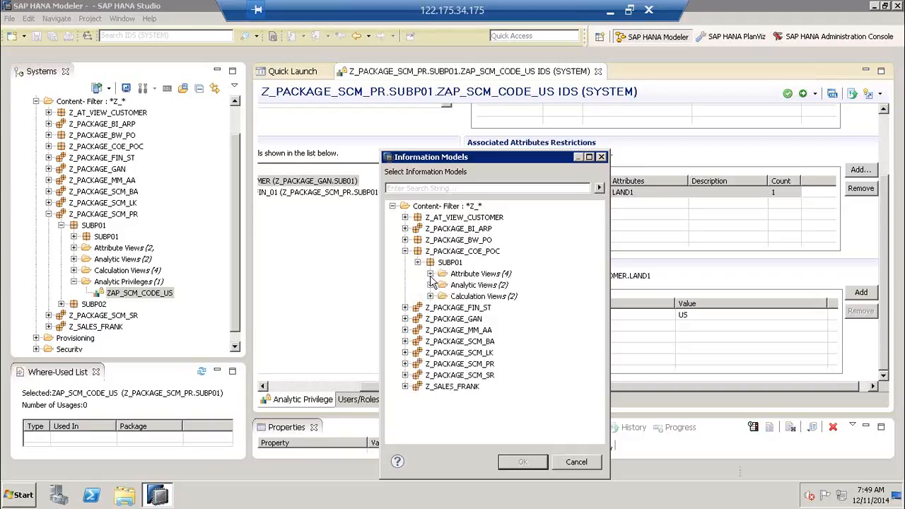
click(430, 274)
click(498, 285)
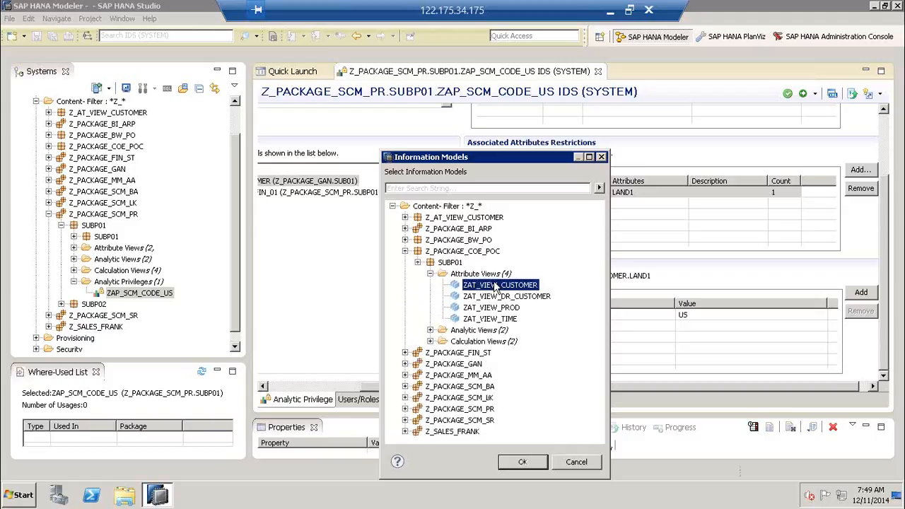
click(534, 462)
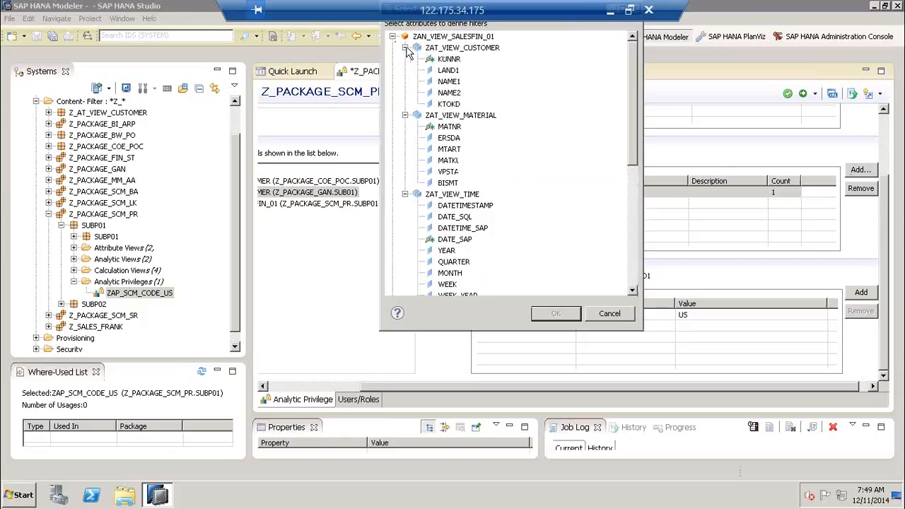
- Add the CITY attribute of the second ZAT_VIEW_CUSTOMER view as a restriction attribute
click(405, 48)
click(392, 37)
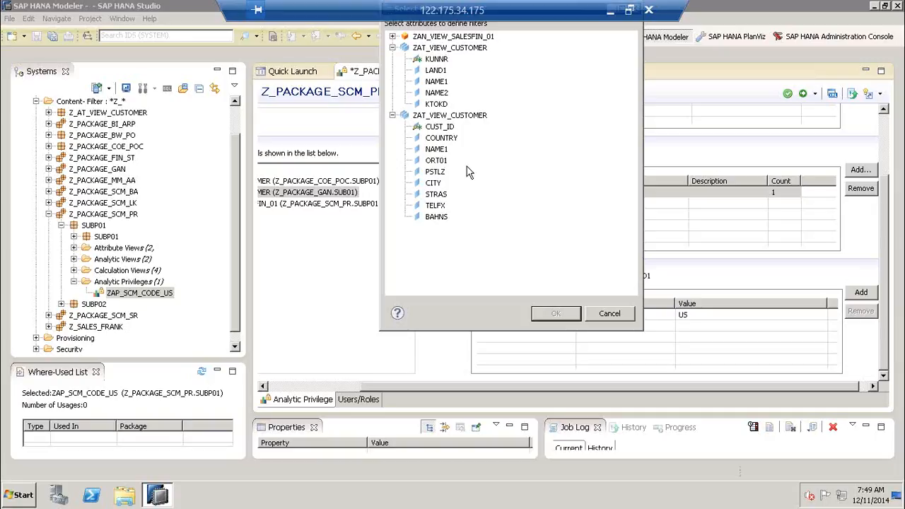
click(435, 183)
click(556, 316)
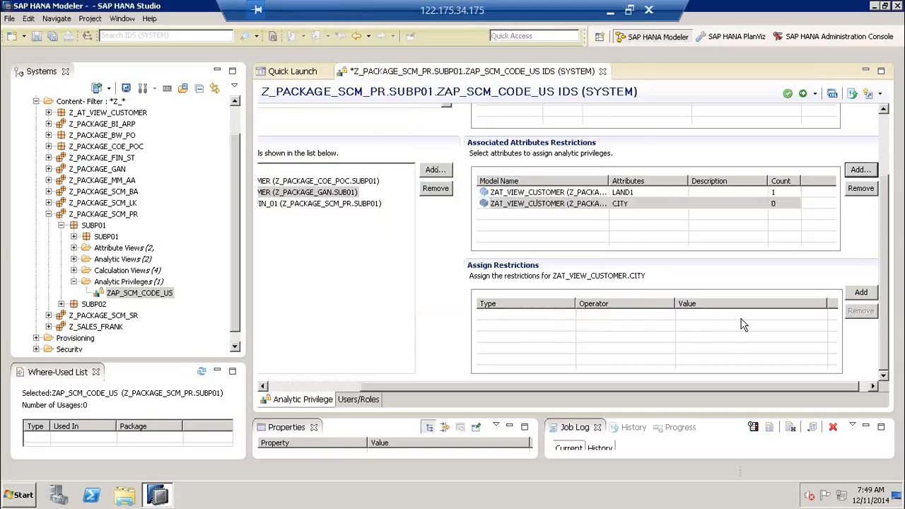
- Give CITY a Fixed Equal restriction of TX, then review the LAND1 (US) and CITY rows
click(860, 292)
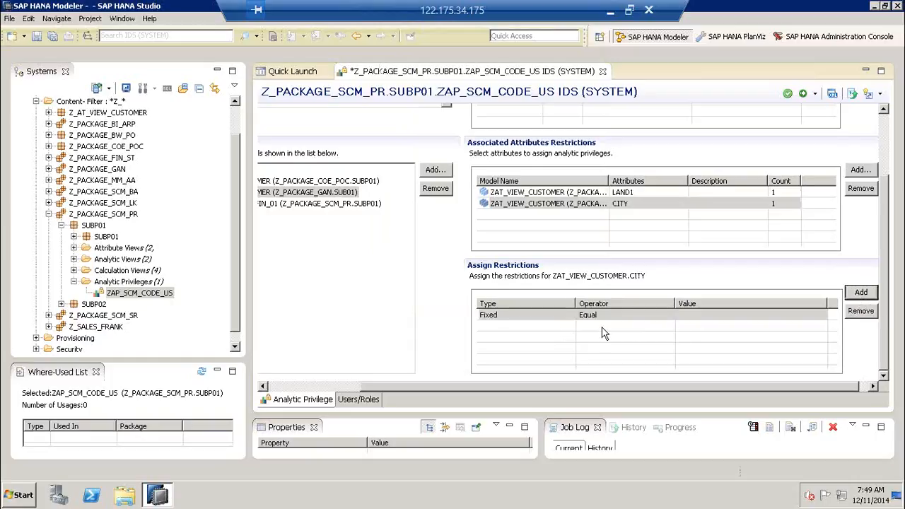
click(704, 317)
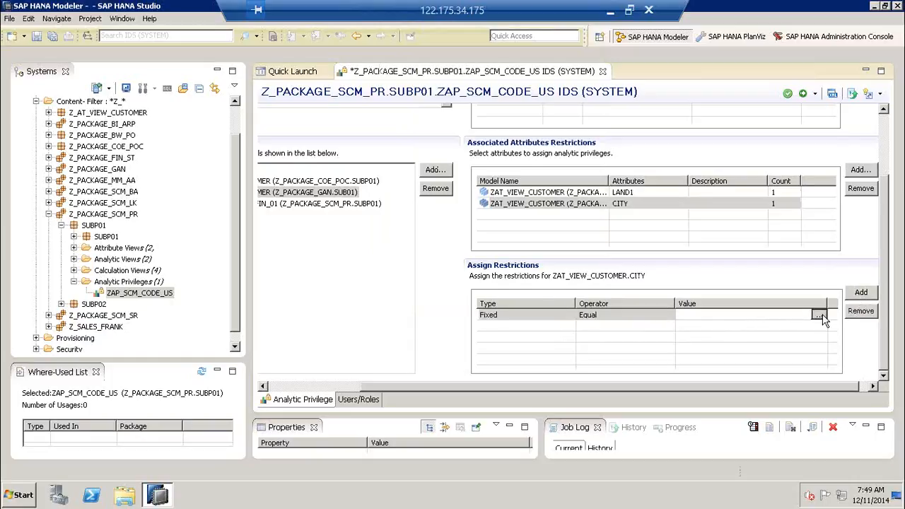
click(818, 315)
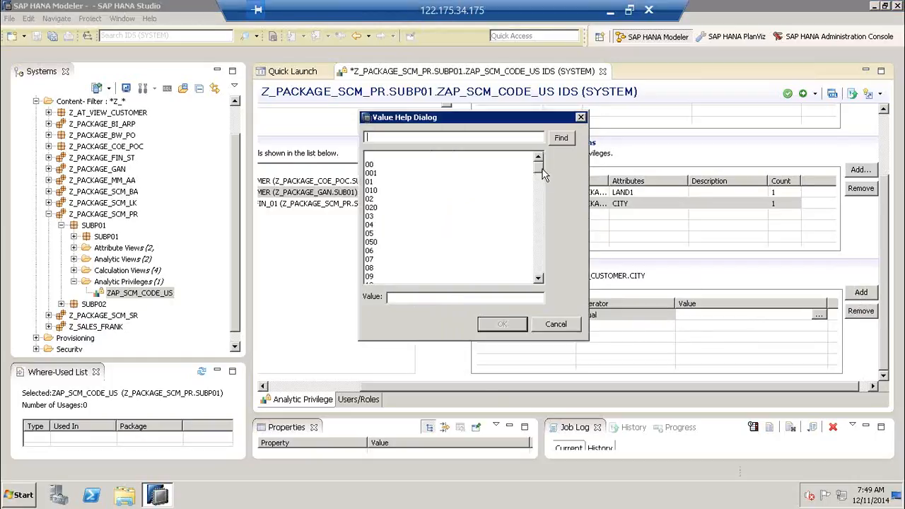
drag(539, 170, 542, 234)
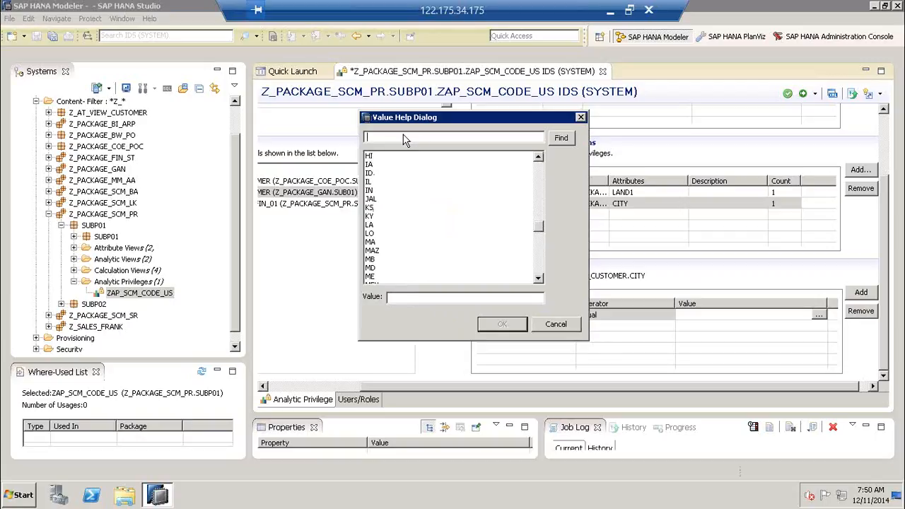
text(TX)
click(565, 141)
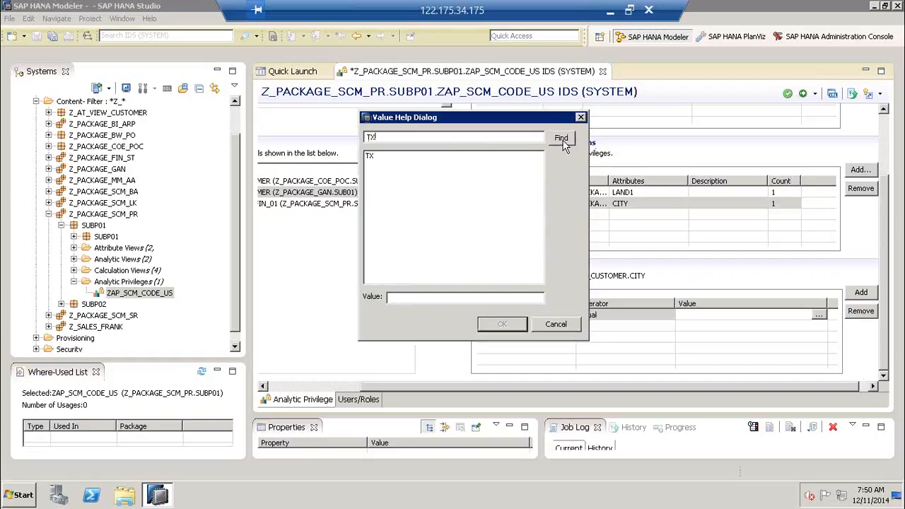
click(373, 157)
click(494, 326)
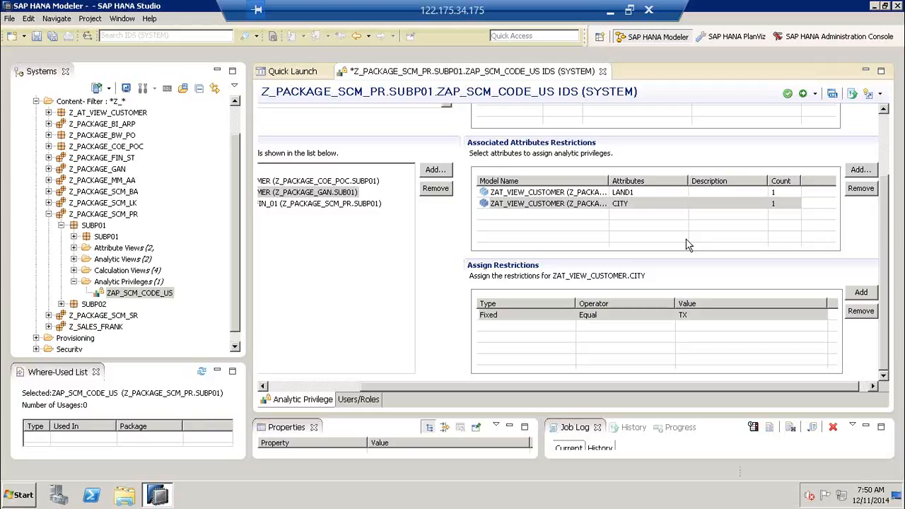
click(729, 194)
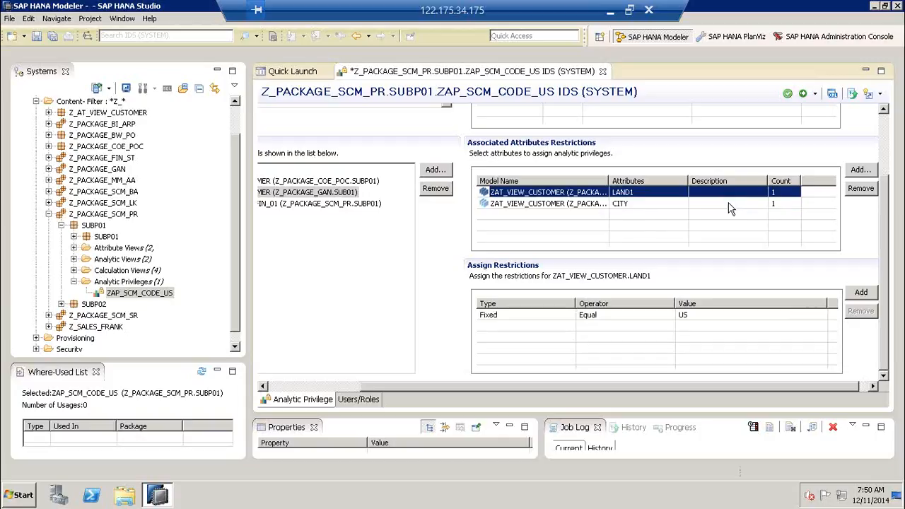
click(728, 205)
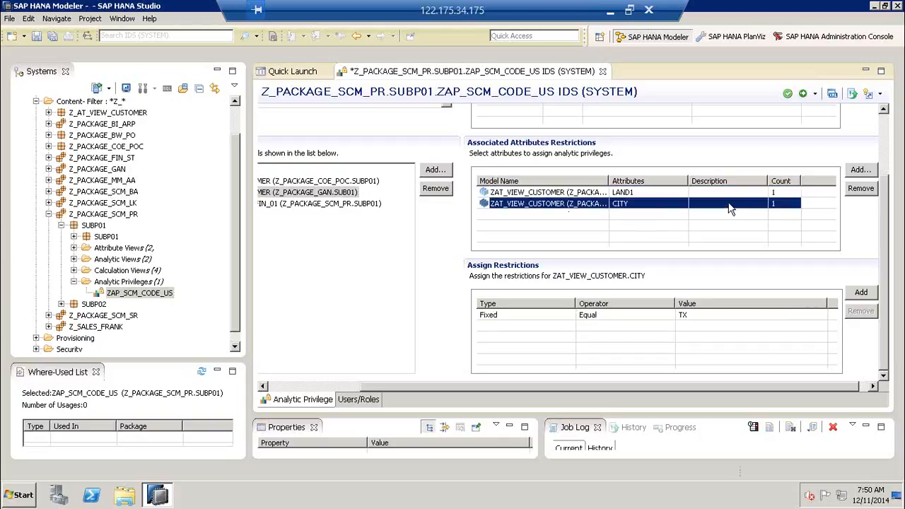
- Save, validate and activate ZAP_SCM_CODE_US, then close its editor
click(788, 99)
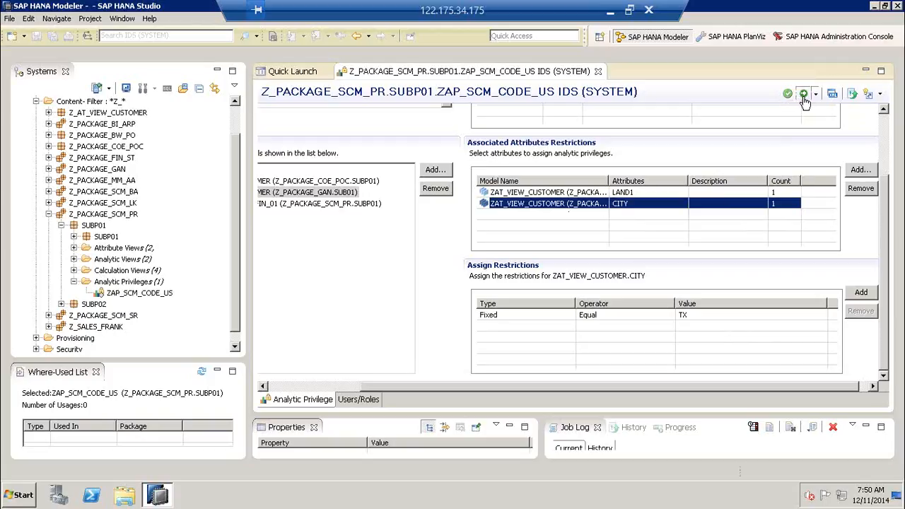
click(803, 96)
click(597, 72)
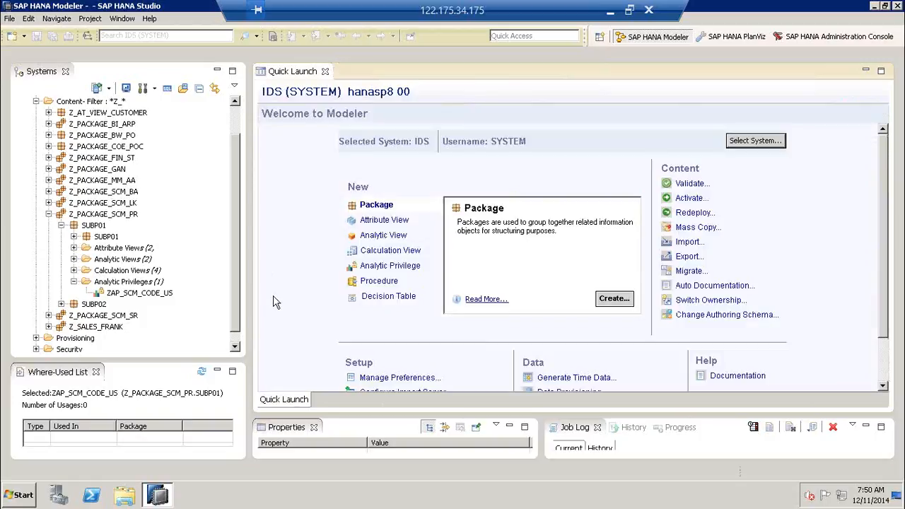
- Collapse Z_PACKAGE_SCM_PR and select the Security folder in the Systems tree
click(159, 296)
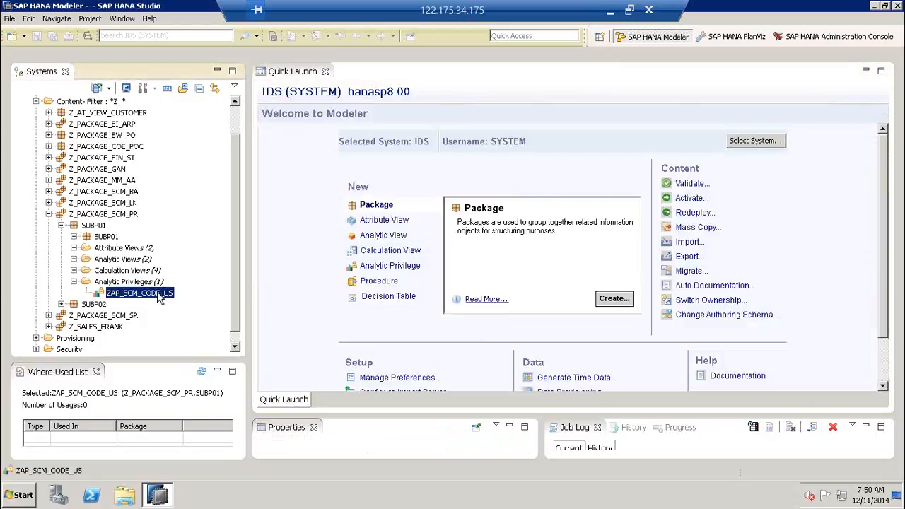
click(49, 214)
click(70, 295)
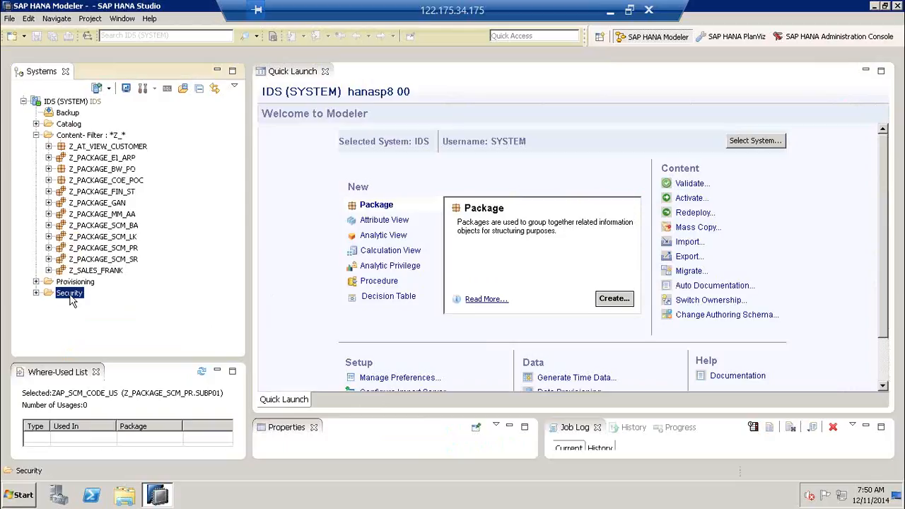
- Open user TECHUSER20 and locate ZAP_SCM_CODE_US among its granted analytic privileges
click(36, 135)
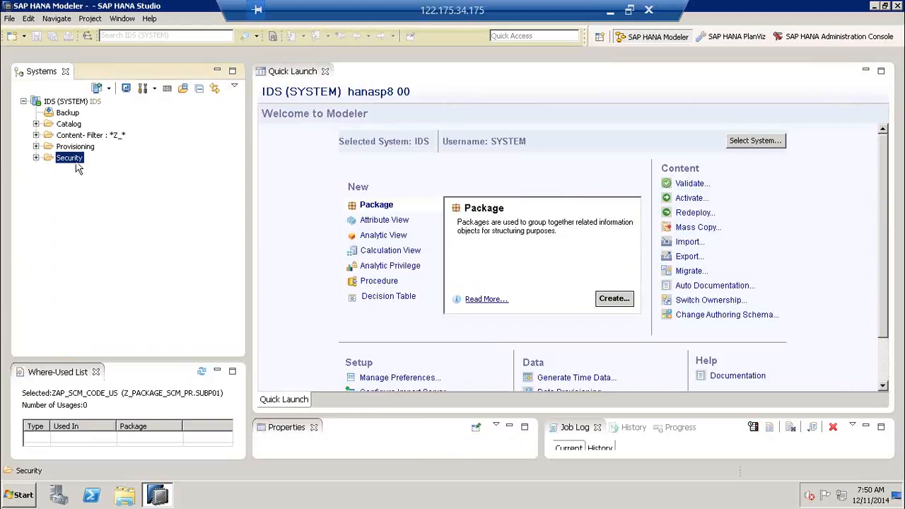
click(36, 158)
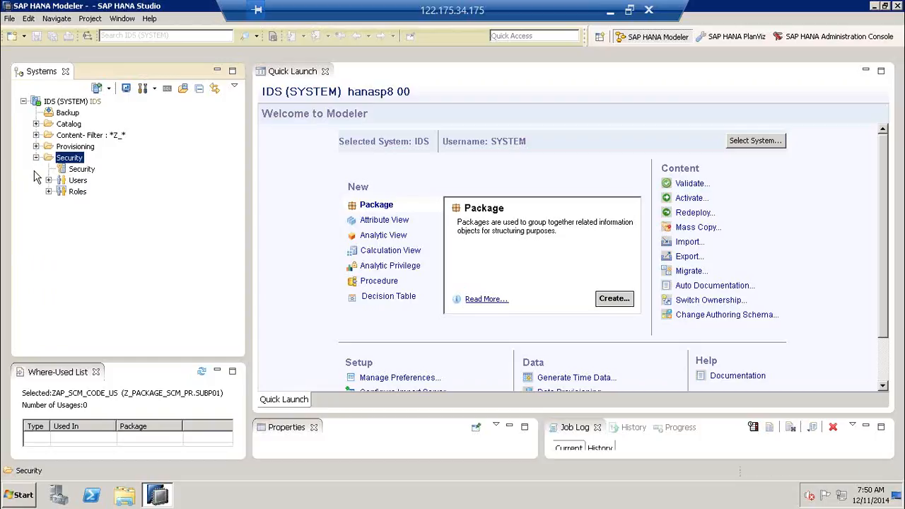
click(73, 181)
click(48, 180)
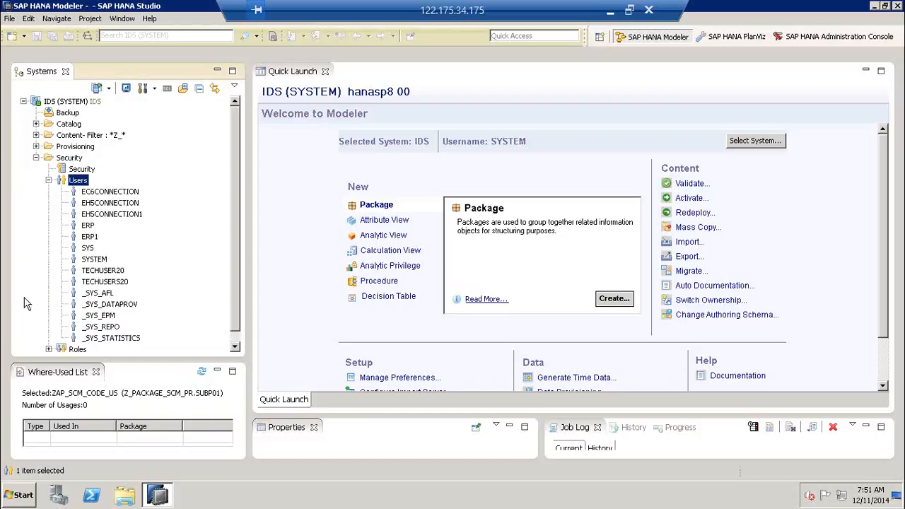
click(119, 272)
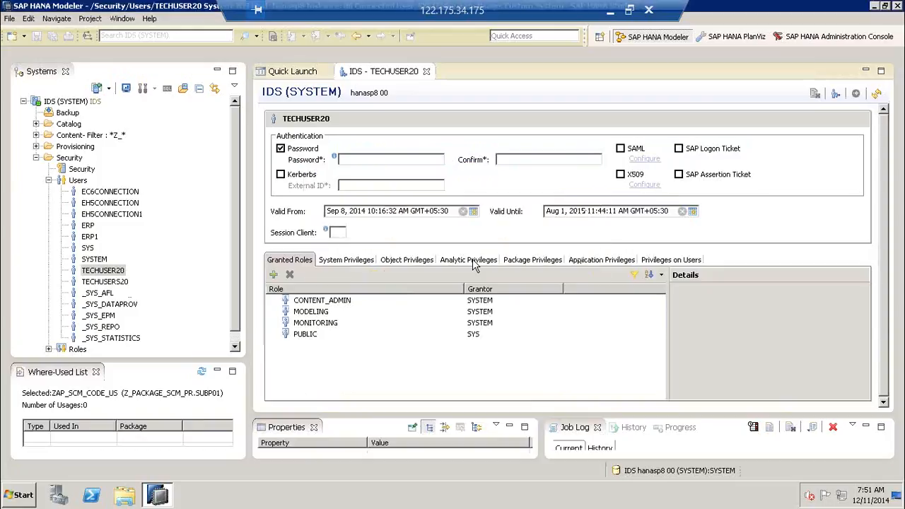
click(473, 258)
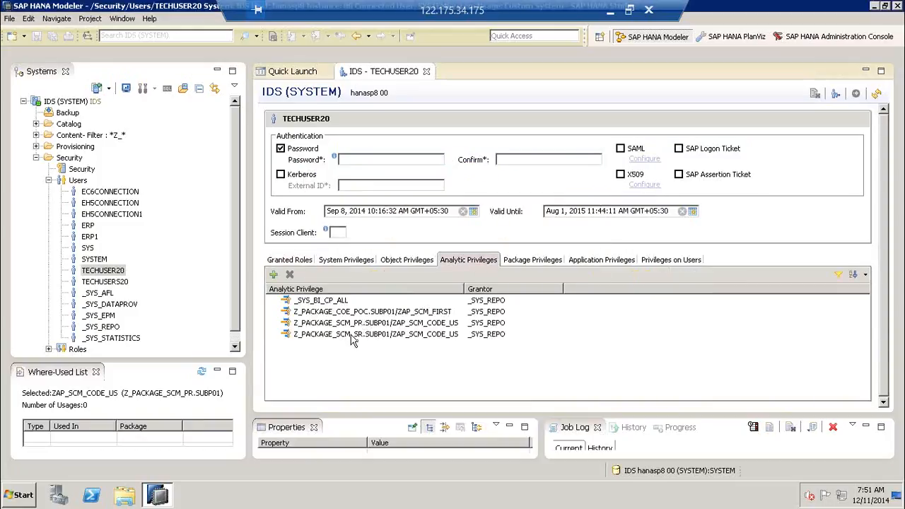
click(420, 326)
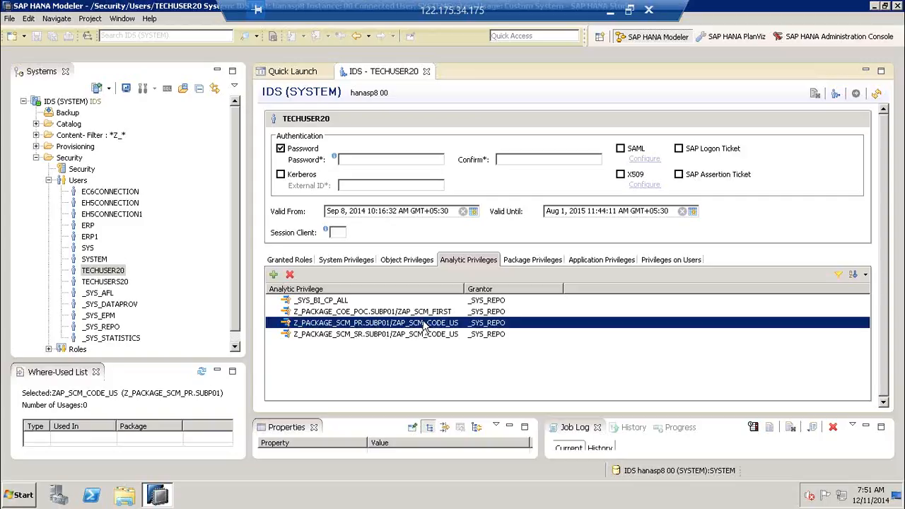
click(49, 181)
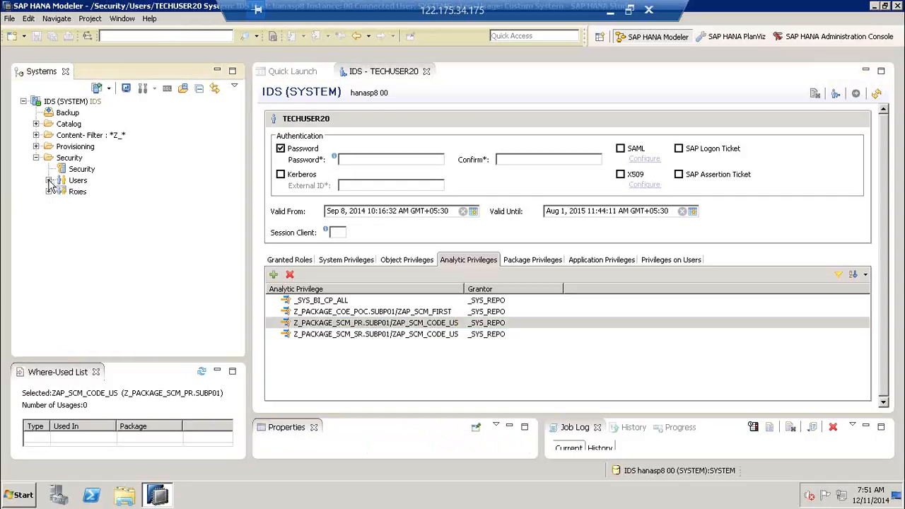
- Open role ERP_POWER_USER and locate ZAP_SCM_CODE_US in its analytic privileges
click(49, 192)
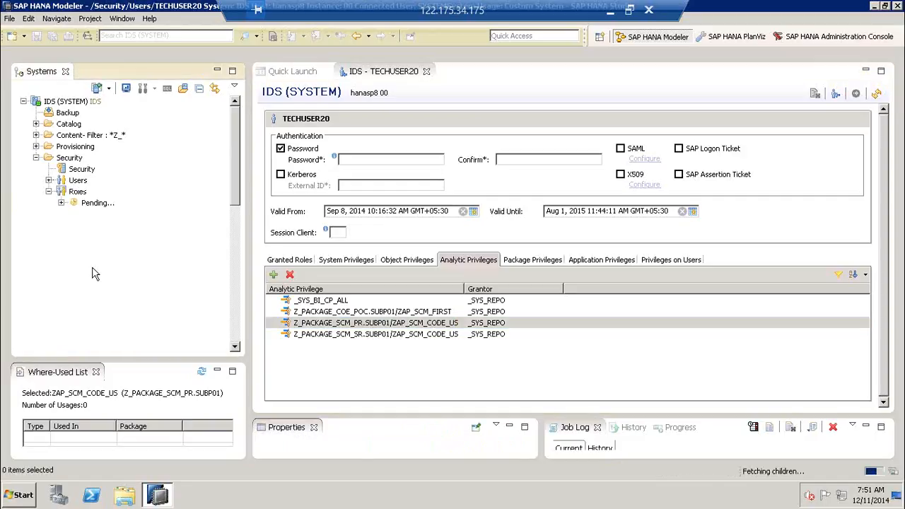
click(239, 324)
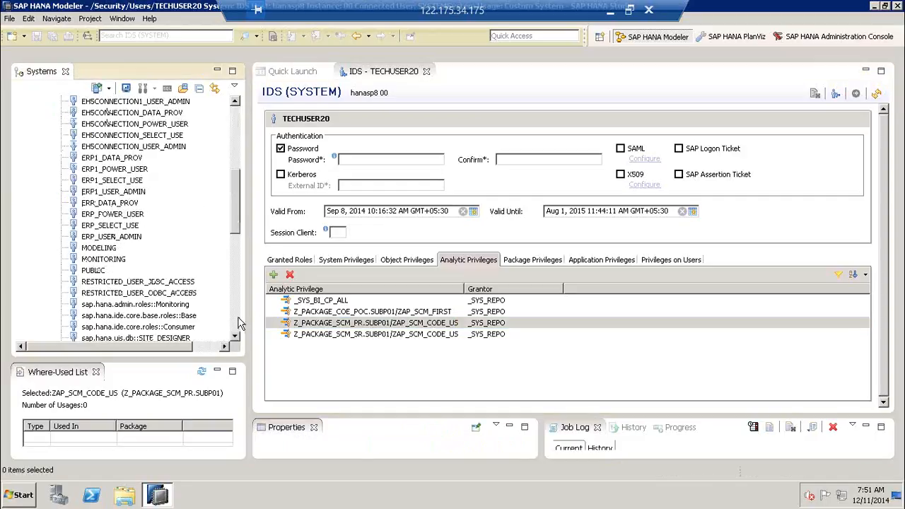
double_click(118, 213)
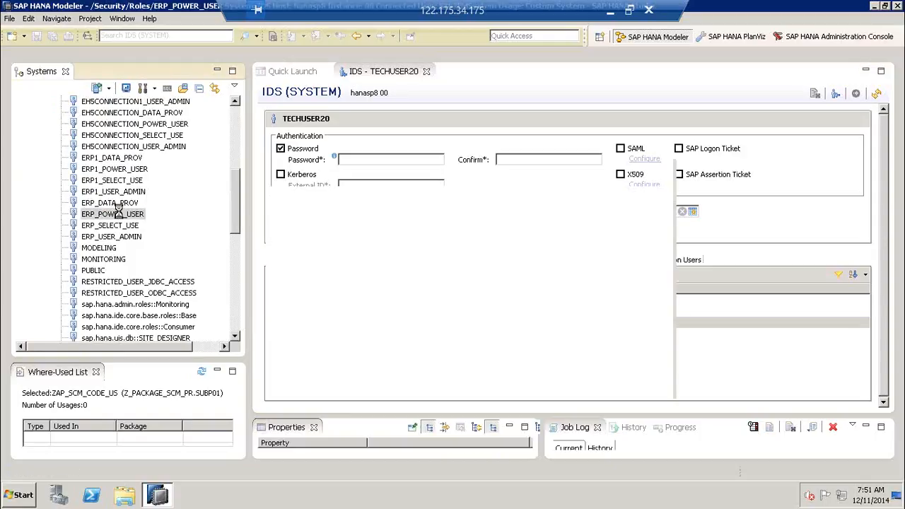
click(511, 152)
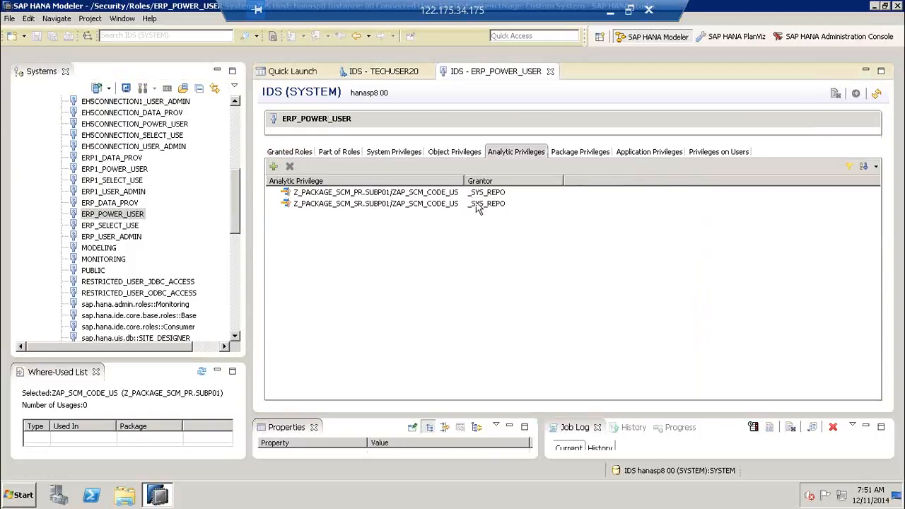
click(406, 196)
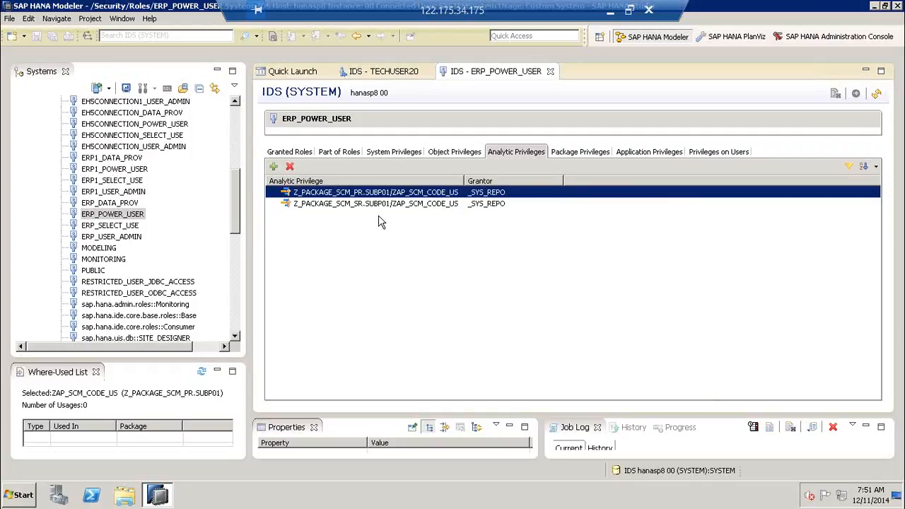
- Collapse Security and expand Content > Z_PACKAGE_SCM_PR in the Systems tree
click(236, 114)
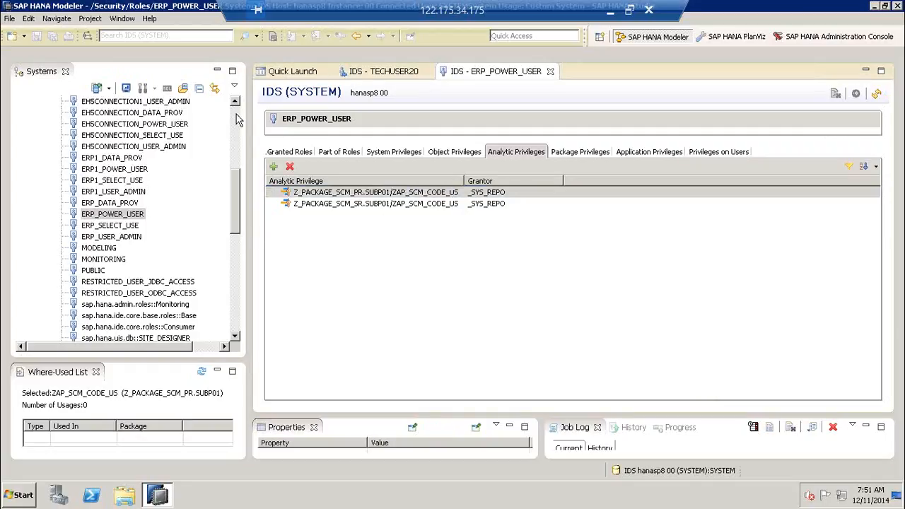
scroll(236, 114, up, 10)
click(35, 157)
click(36, 135)
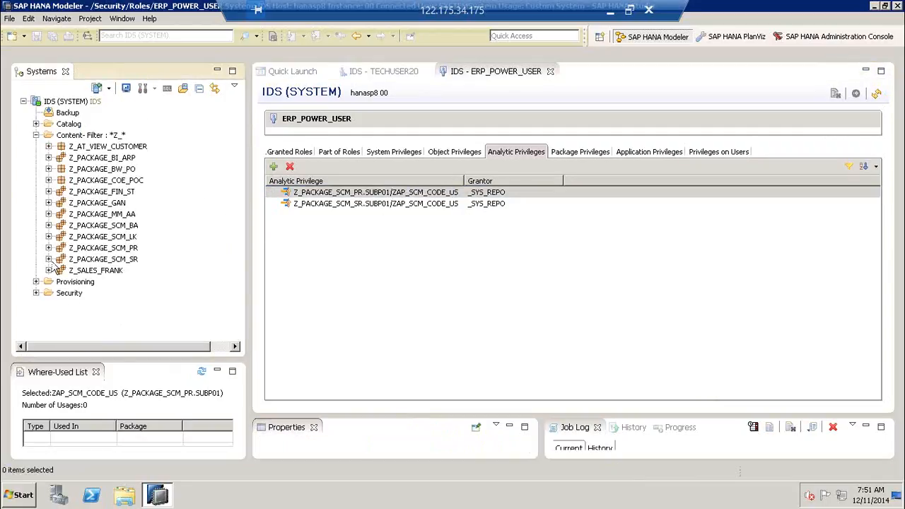
click(62, 248)
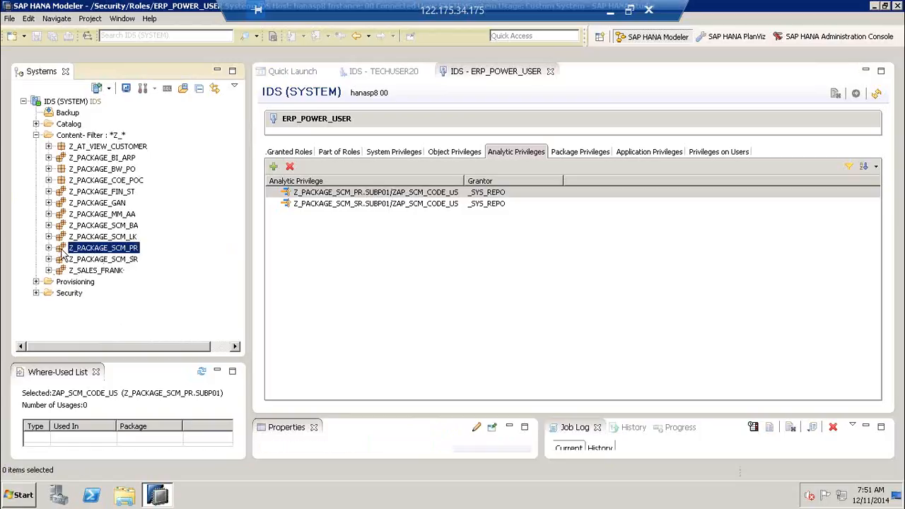
click(48, 248)
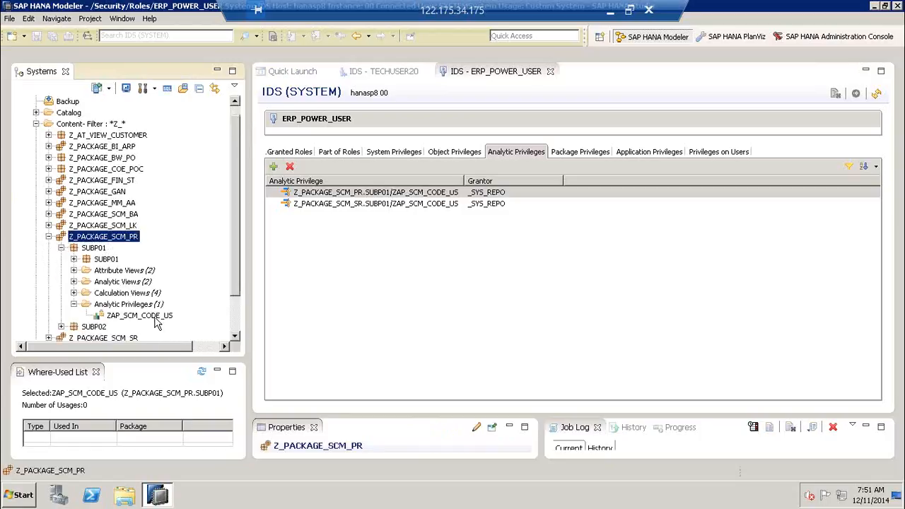
- Open ZAP_SCM_CODE_US and confirm TECHUSER20 and ERP_POWER_USER on its Users/Roles page
double_click(155, 317)
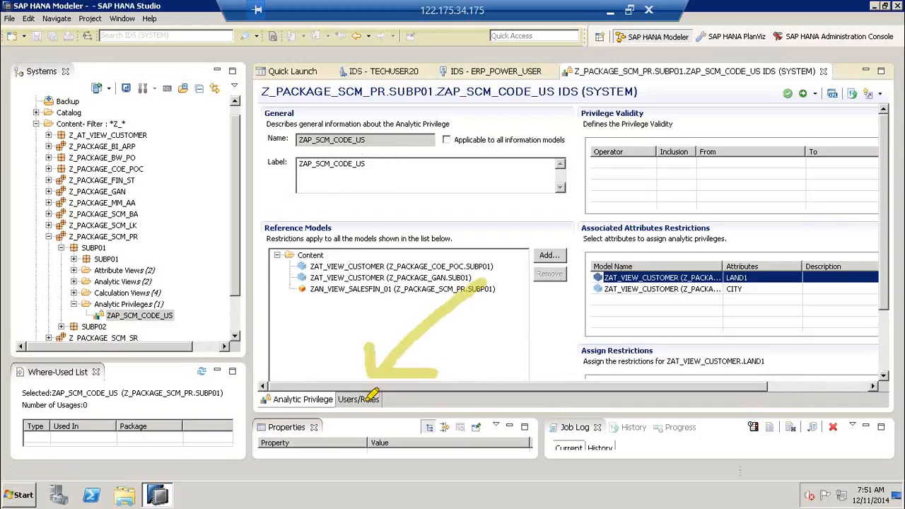
click(358, 399)
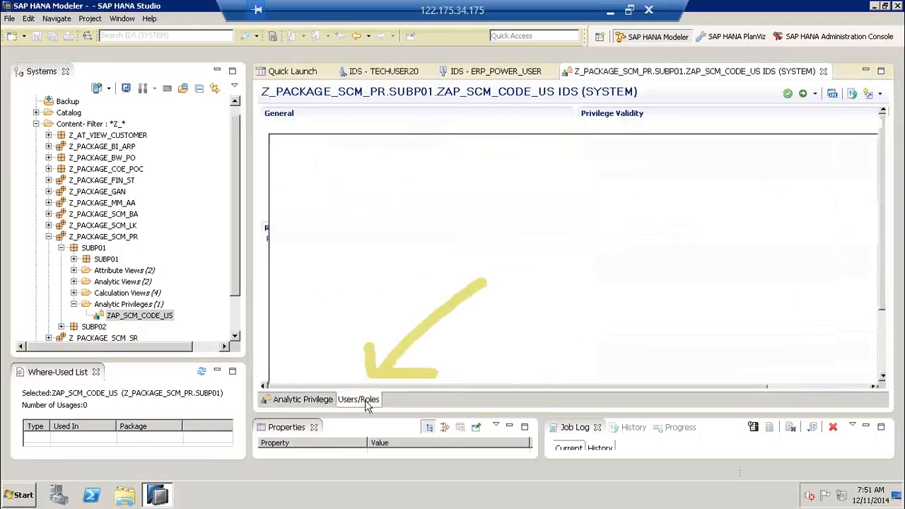
click(346, 153)
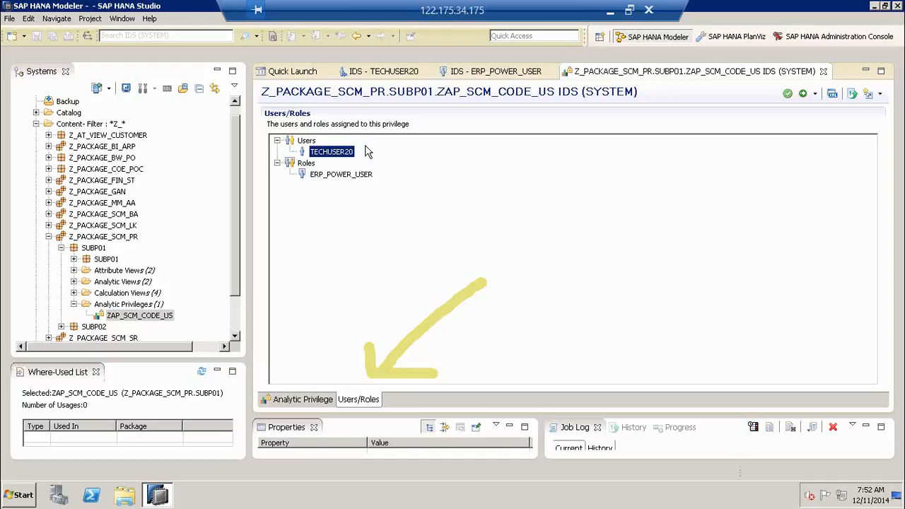
click(339, 177)
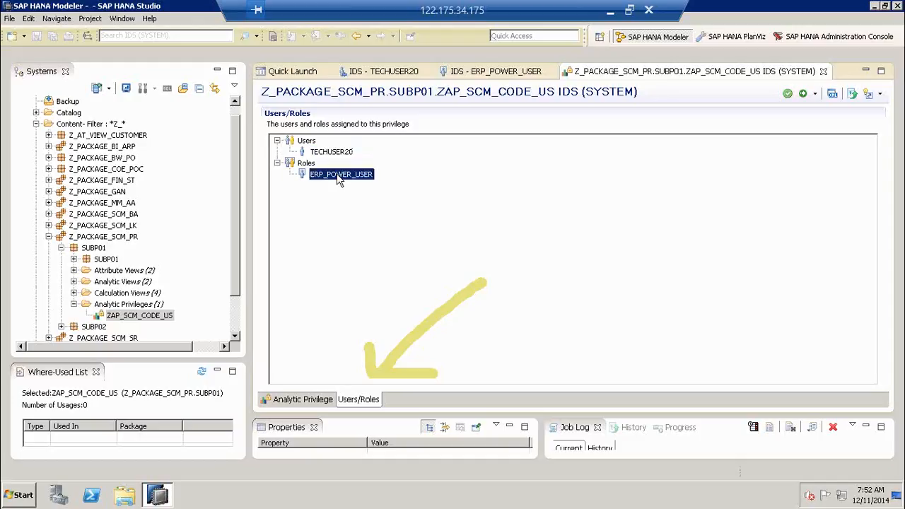
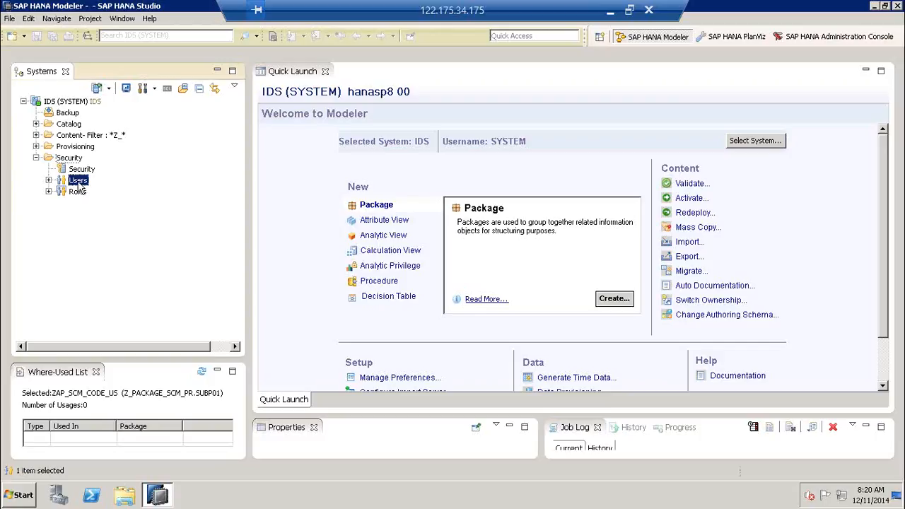
- Start a new database user on the IDS system and name it ZUSER_PR
click(49, 180)
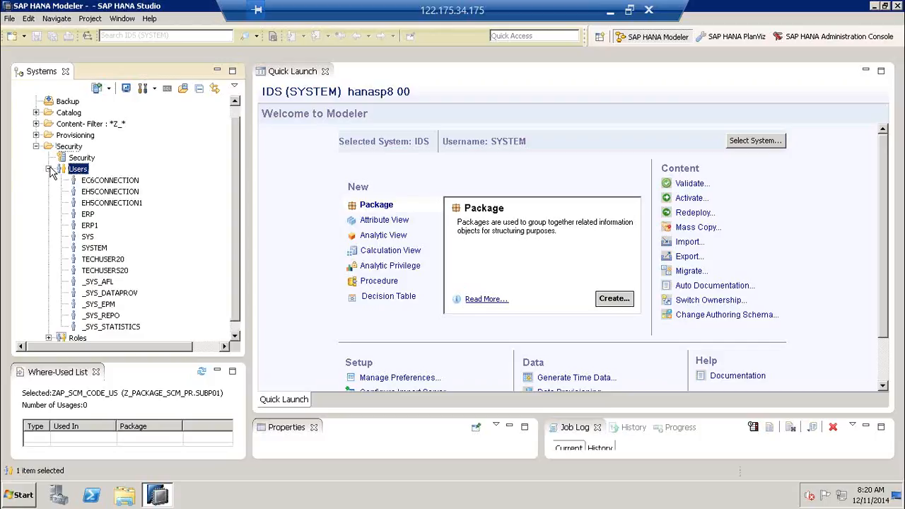
click(48, 180)
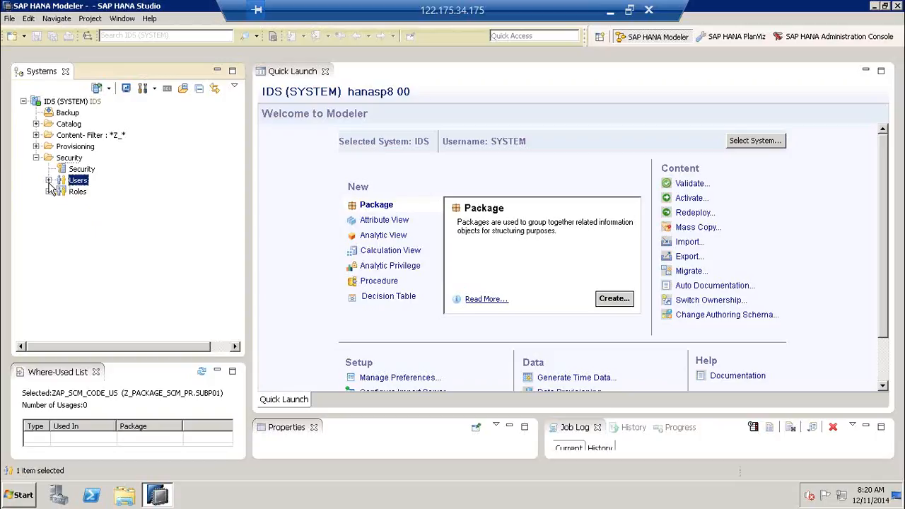
right_click(79, 183)
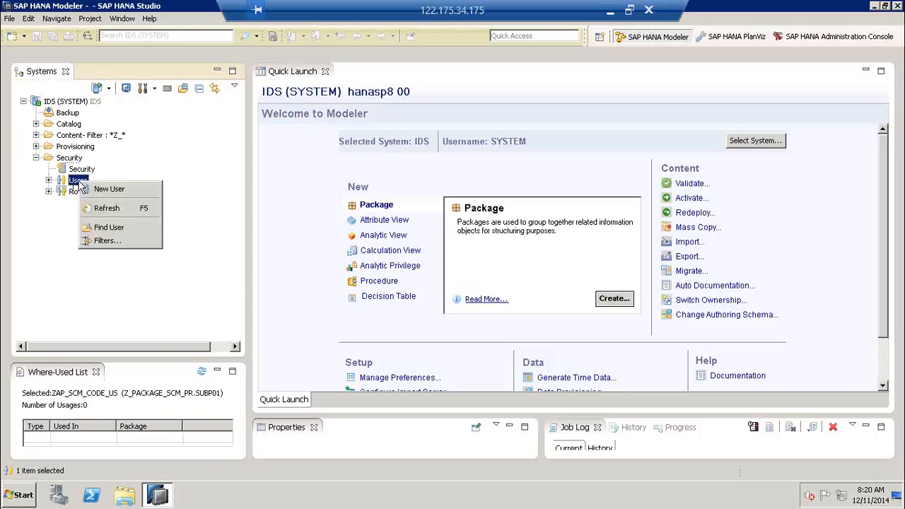
click(119, 190)
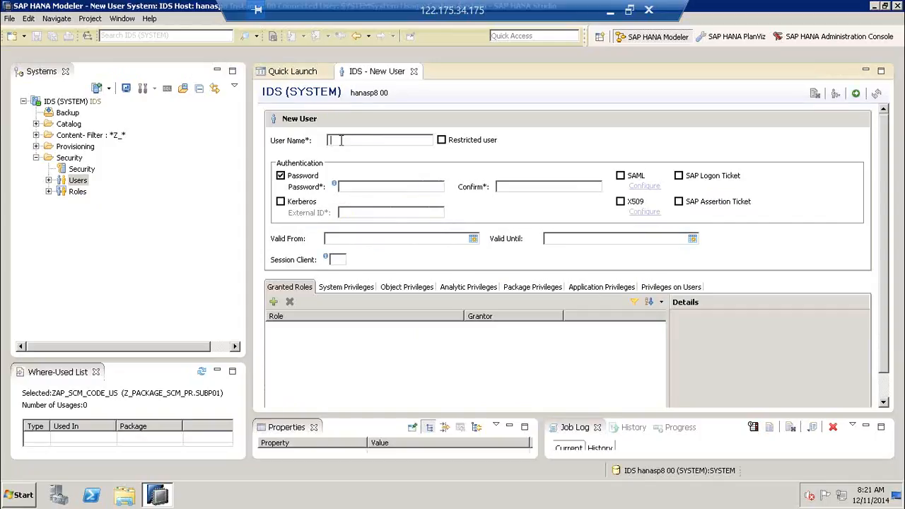
text(Z)
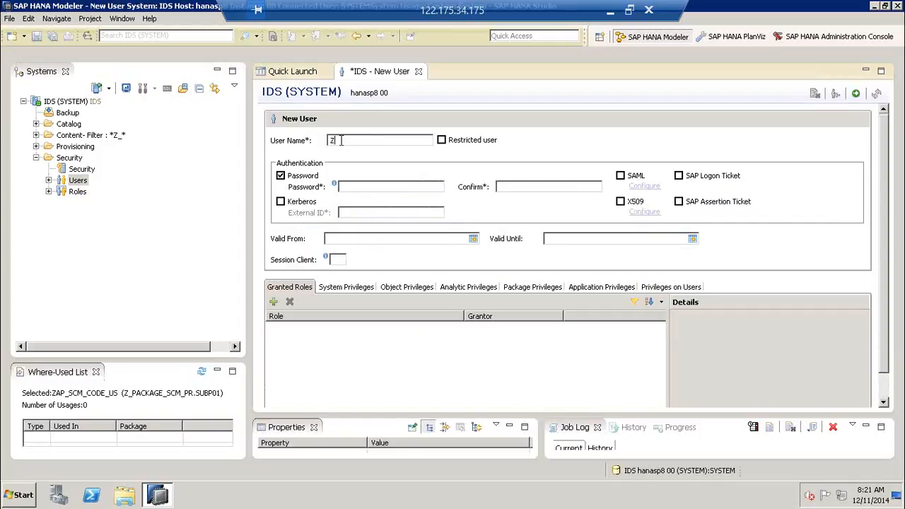
text(USER_PR)
drag(365, 140, 355, 141)
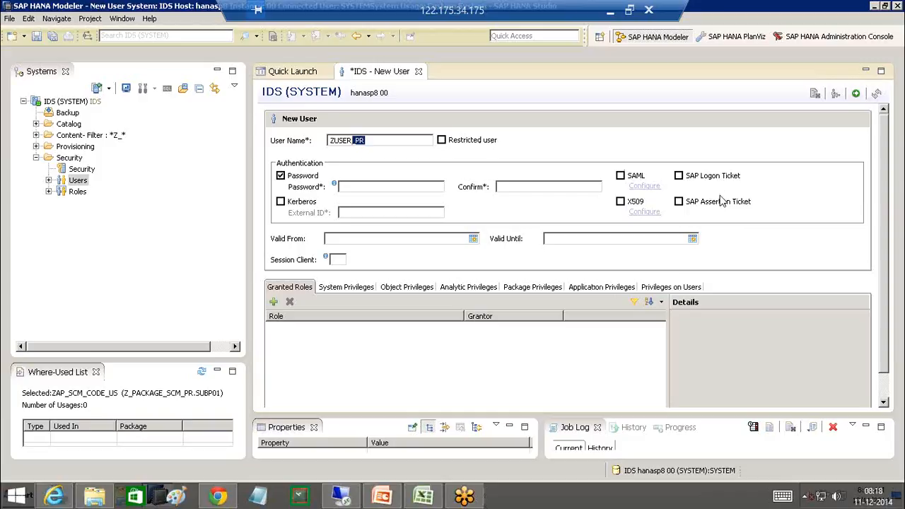
mouse_move(495, 123)
mouse_down()
mouse_move(524, 124)
mouse_move(492, 124)
mouse_up()
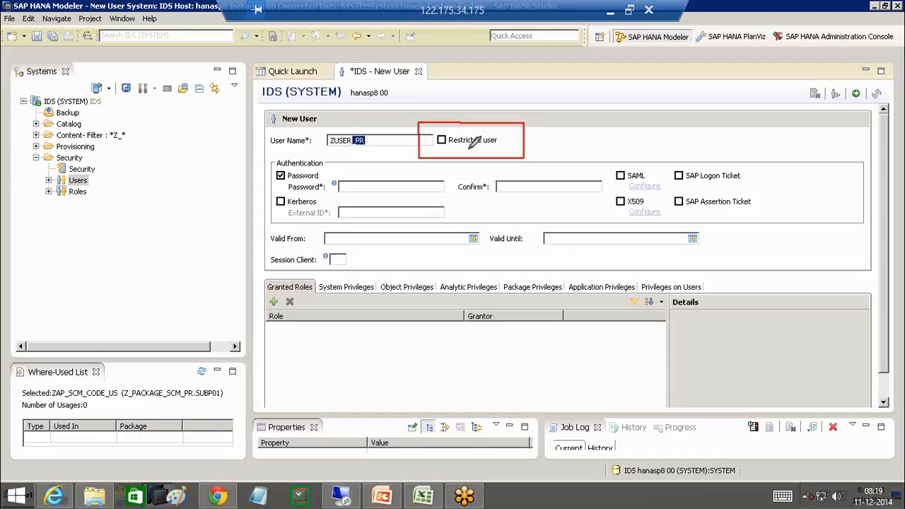
drag(417, 125, 525, 157)
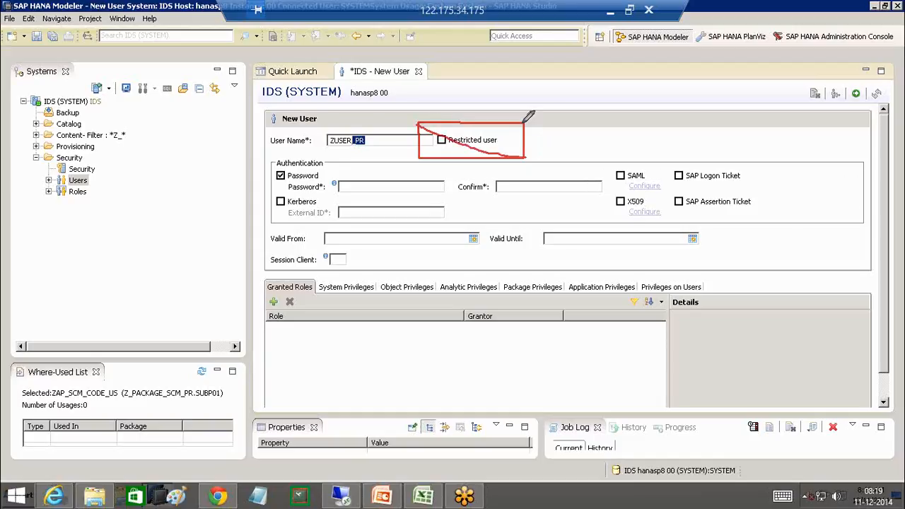
drag(523, 124, 421, 157)
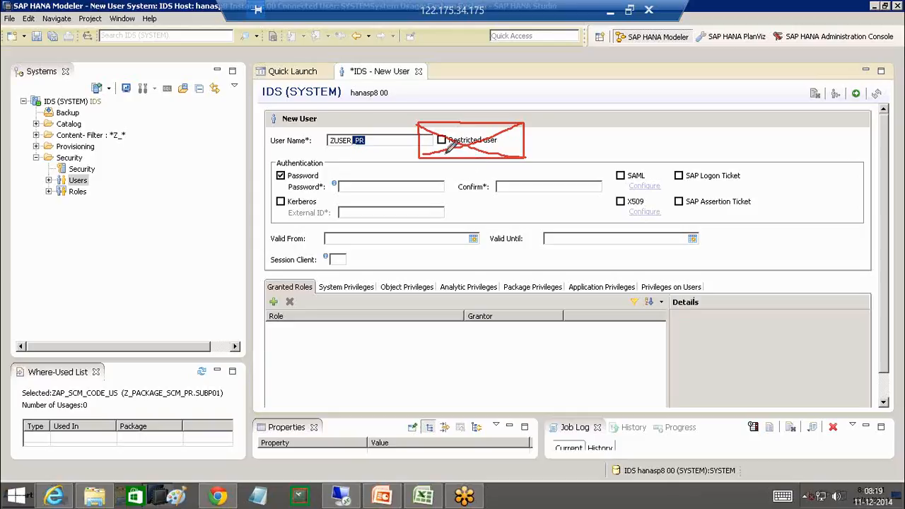
mouse_move(423, 126)
mouse_down()
mouse_move(441, 147)
mouse_move(496, 92)
mouse_up()
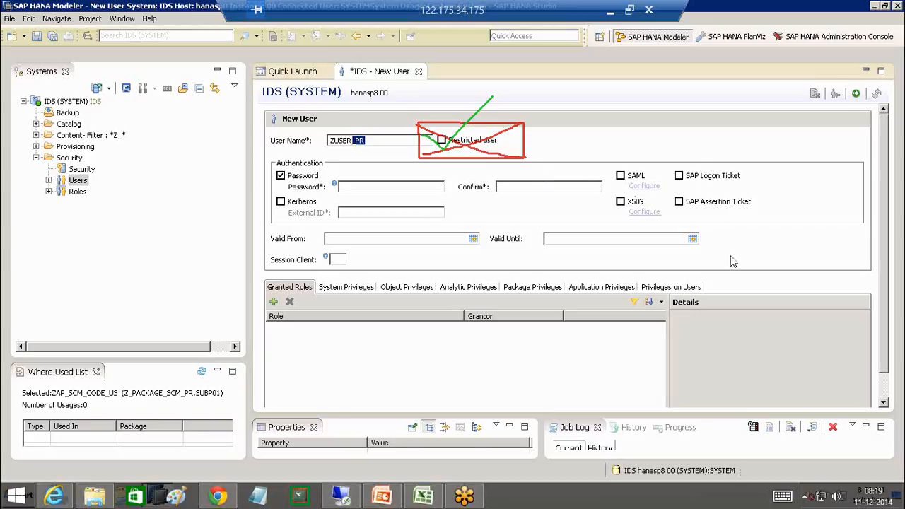
key(Escape)
click(381, 144)
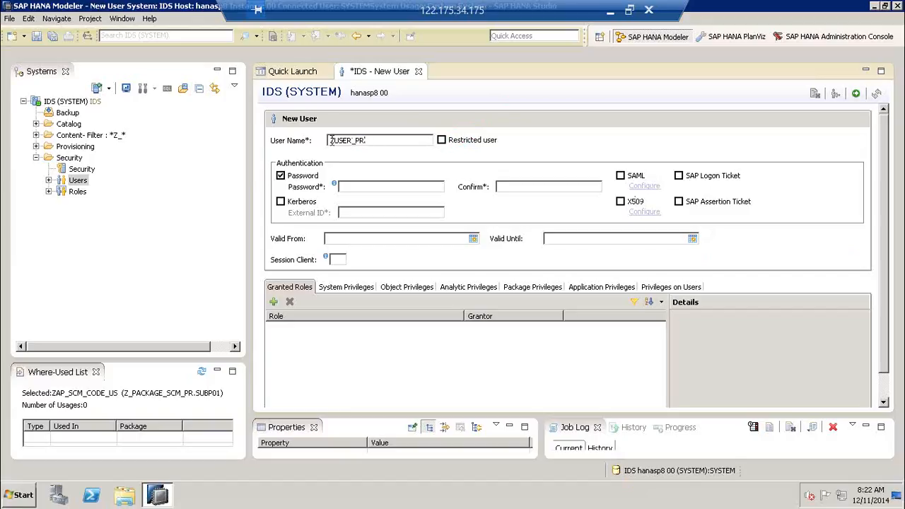
drag(378, 141, 324, 141)
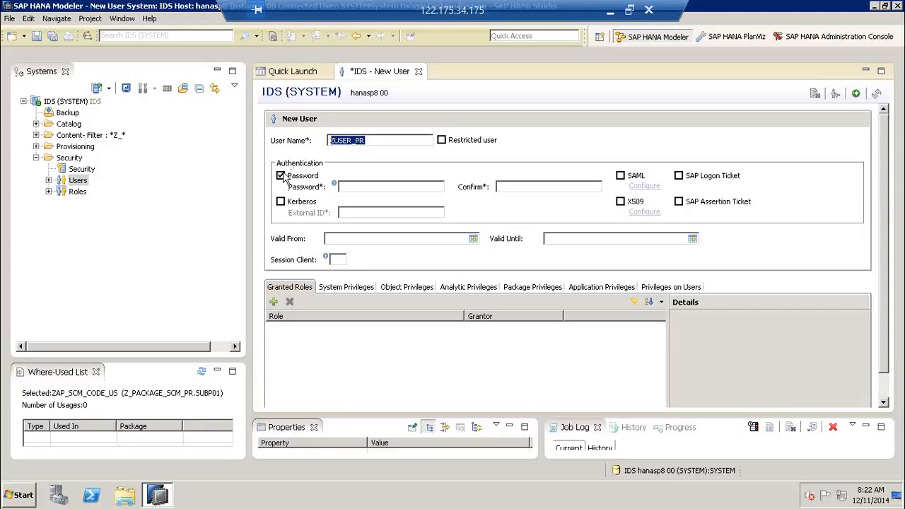
click(347, 187)
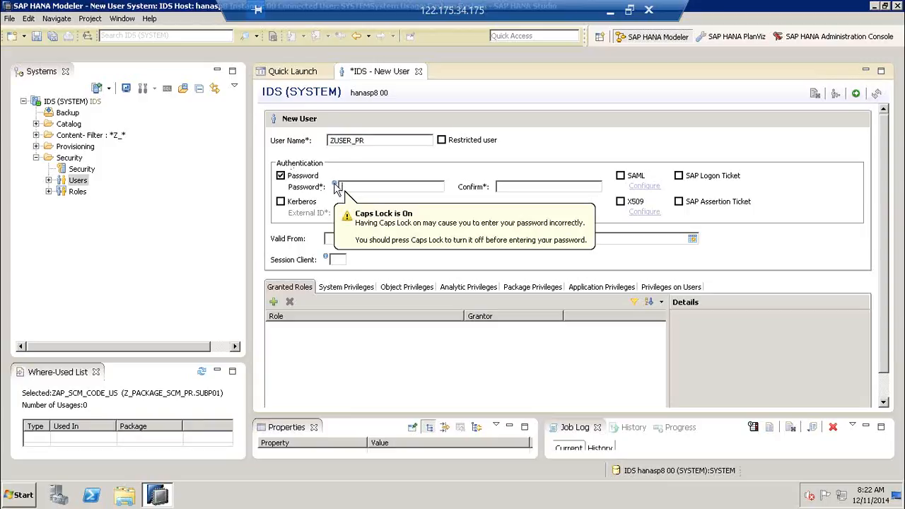
mouse_move(337, 185)
key(Caps_Lock)
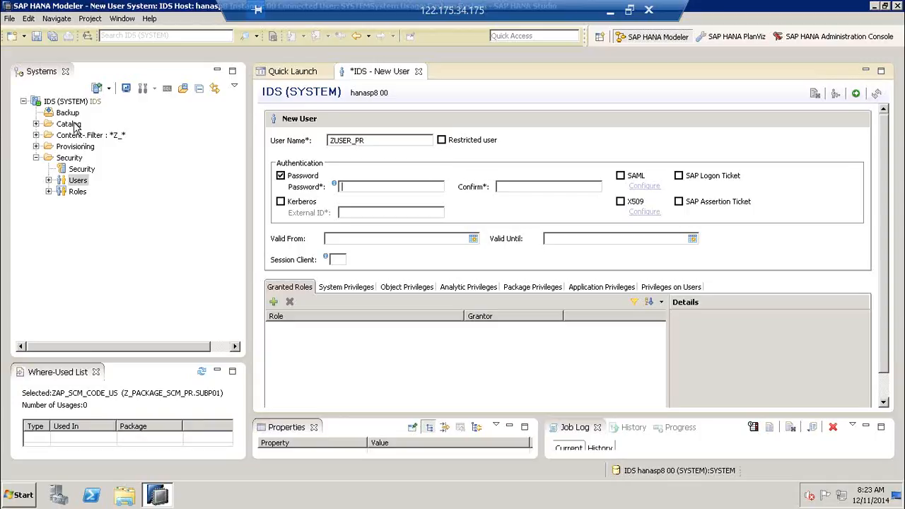
- Search the Public Synonyms for 'PASSWORD' and open the M_PASSWORD_POLICY table
double_click(75, 124)
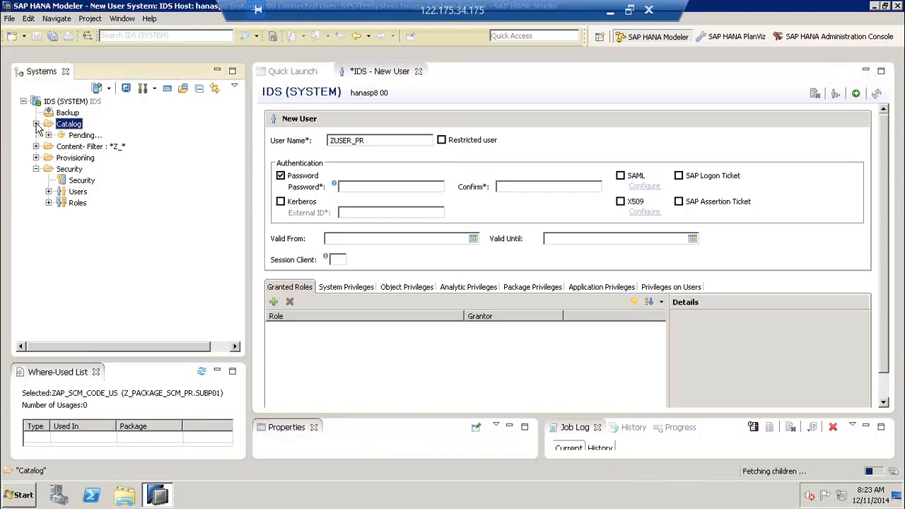
click(92, 135)
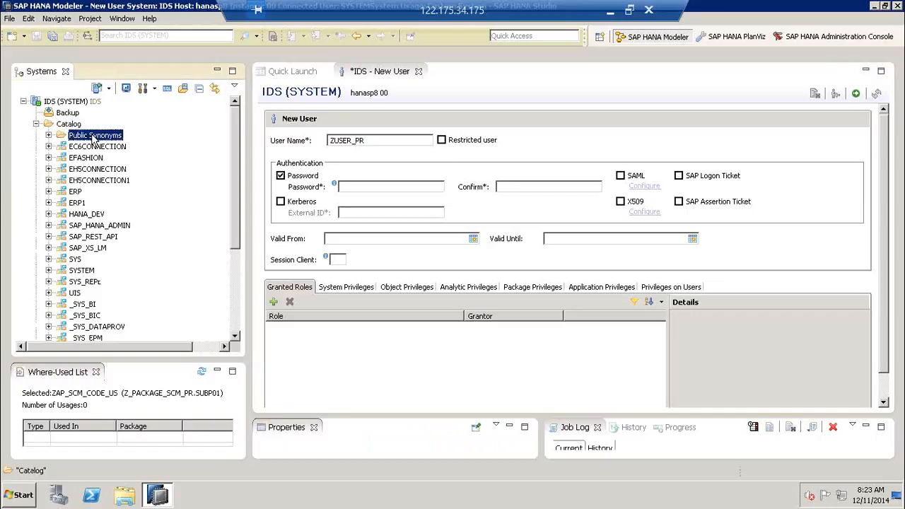
right_click(92, 137)
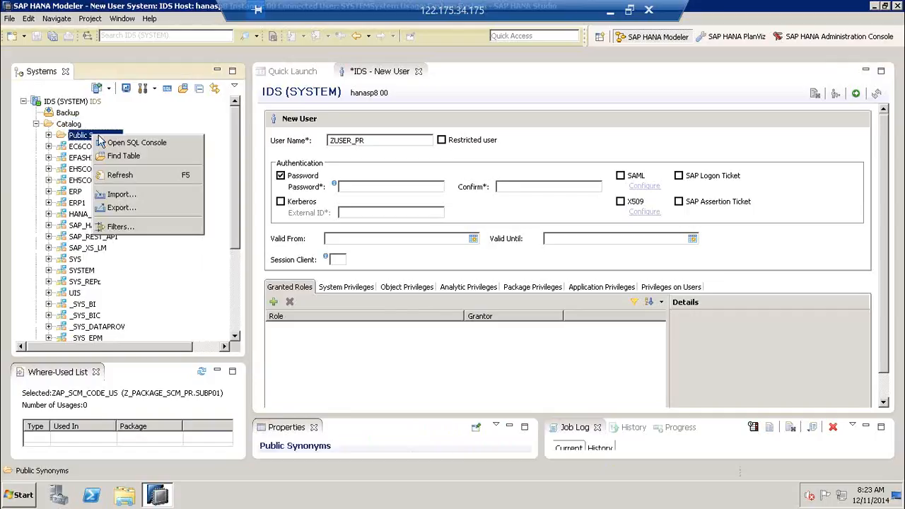
click(145, 157)
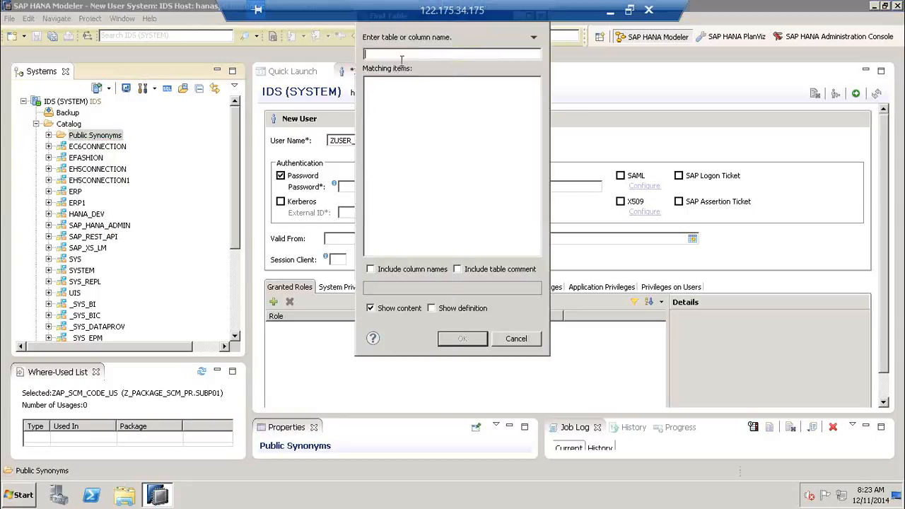
text(PAS)
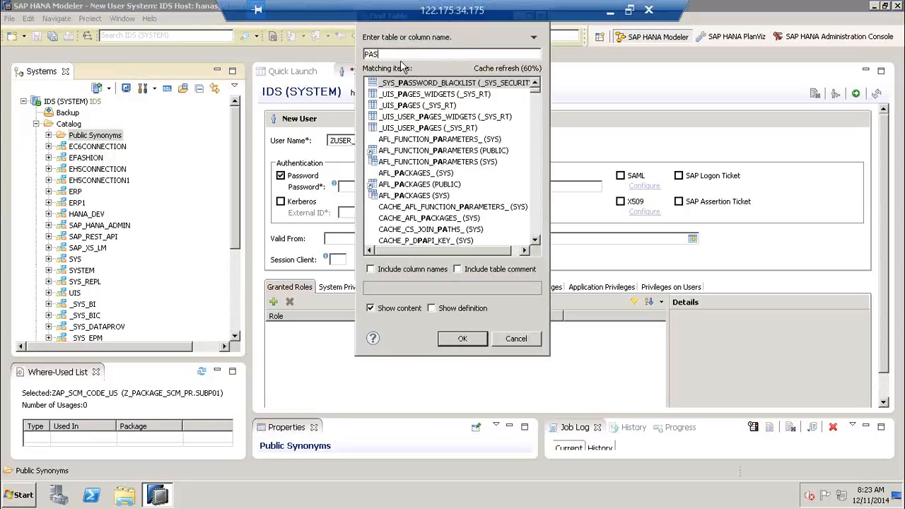
text(SWORD)
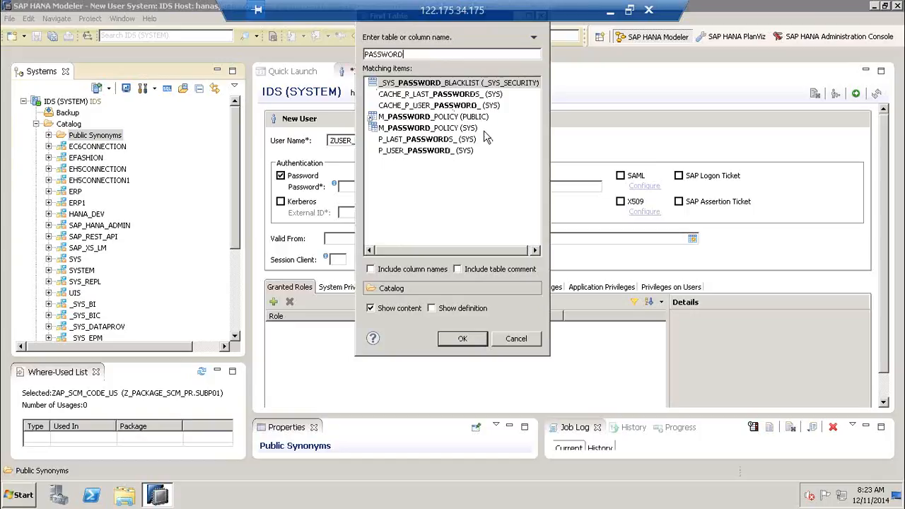
click(476, 119)
click(462, 339)
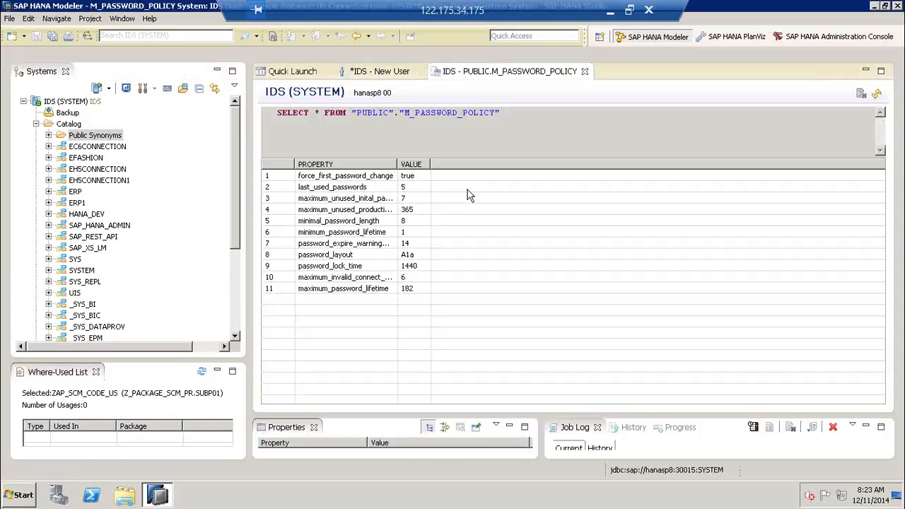
- Review policy values such as force_first_password_change, password_layout and maximum invalid connect attempts, then close the results
click(416, 180)
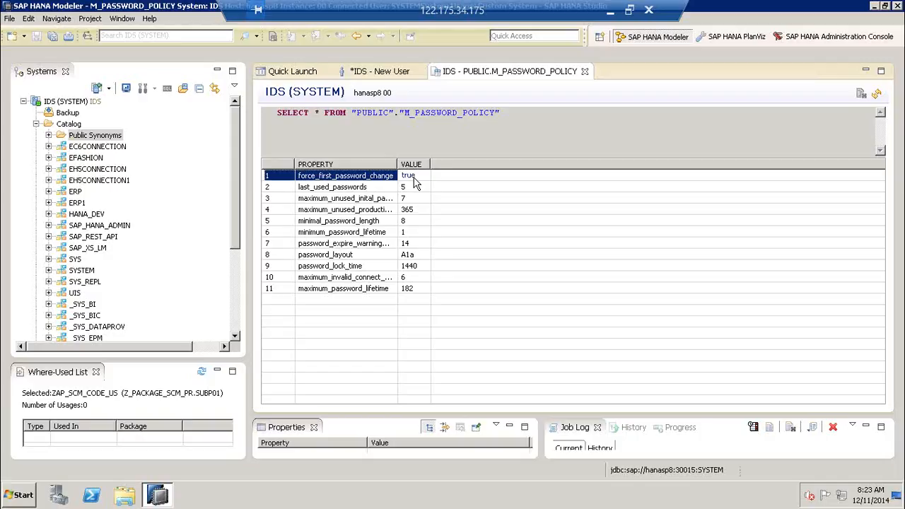
click(414, 187)
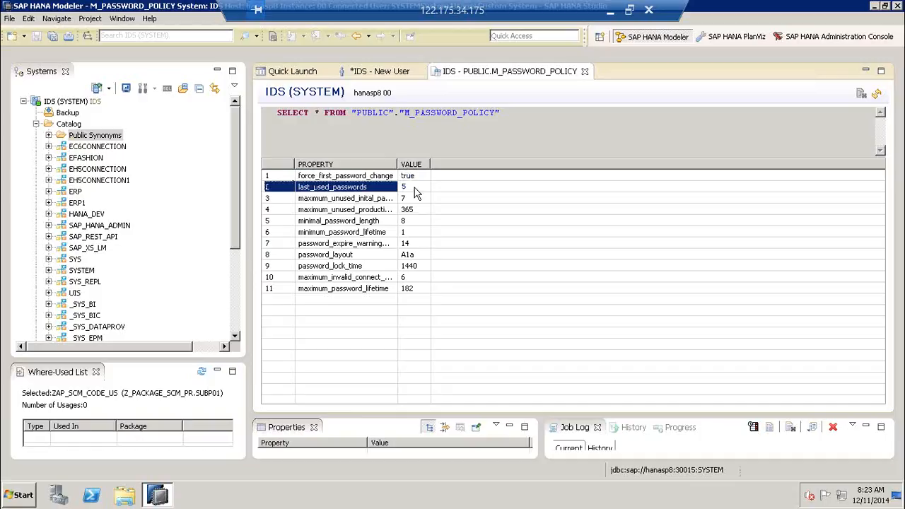
click(414, 199)
click(416, 220)
click(423, 255)
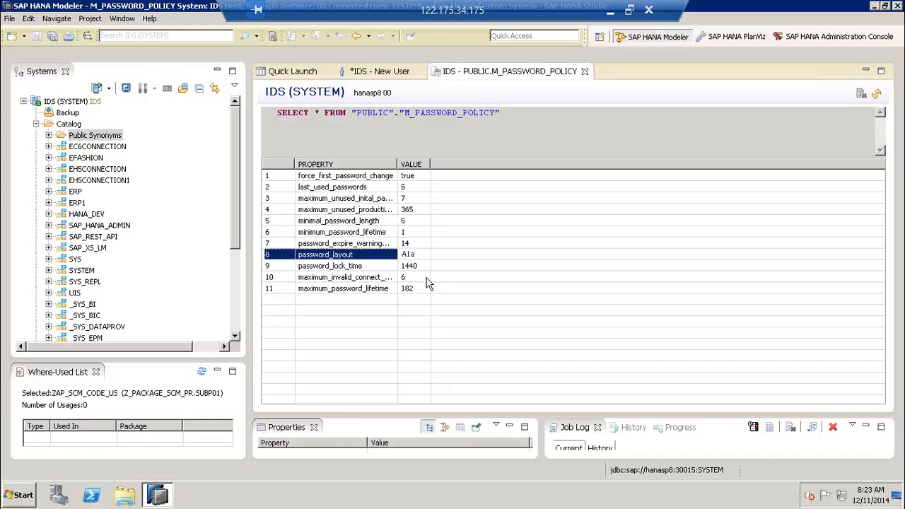
click(424, 277)
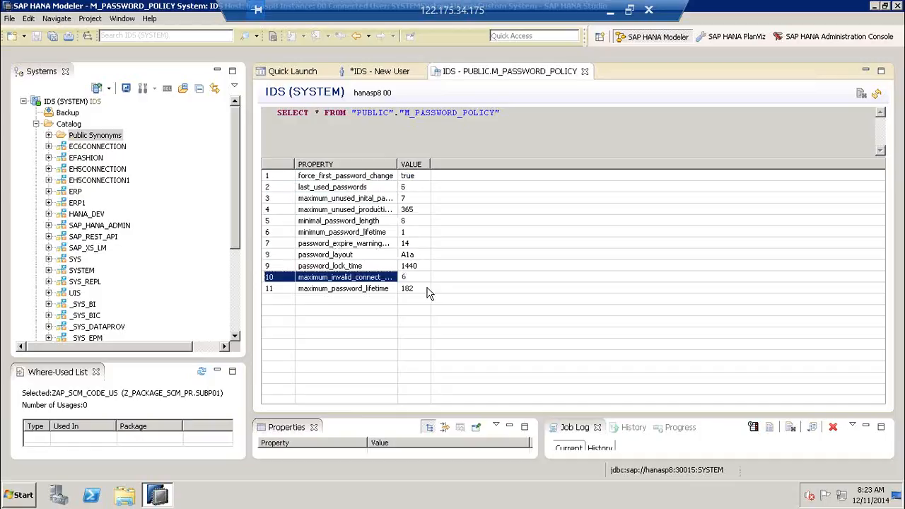
click(584, 72)
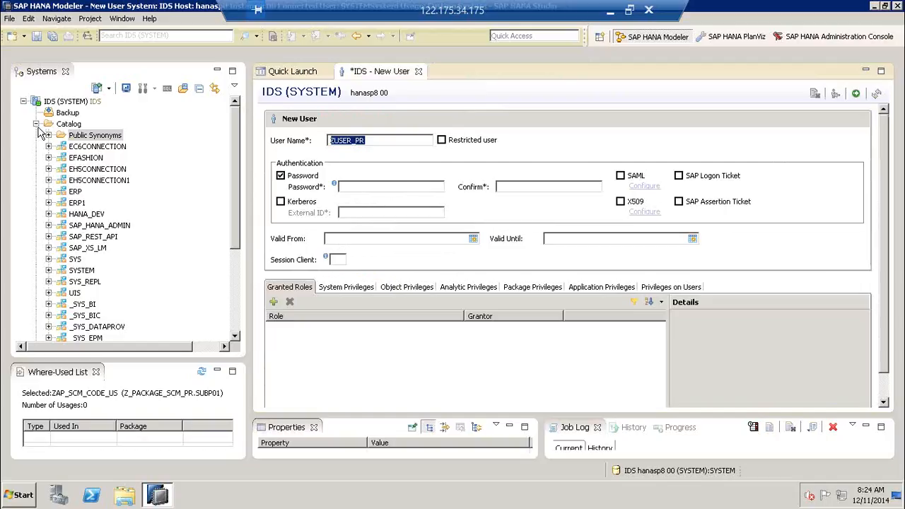
- Enter the new user's password and move on to the Confirm field
click(366, 187)
key(Caps_Lock)
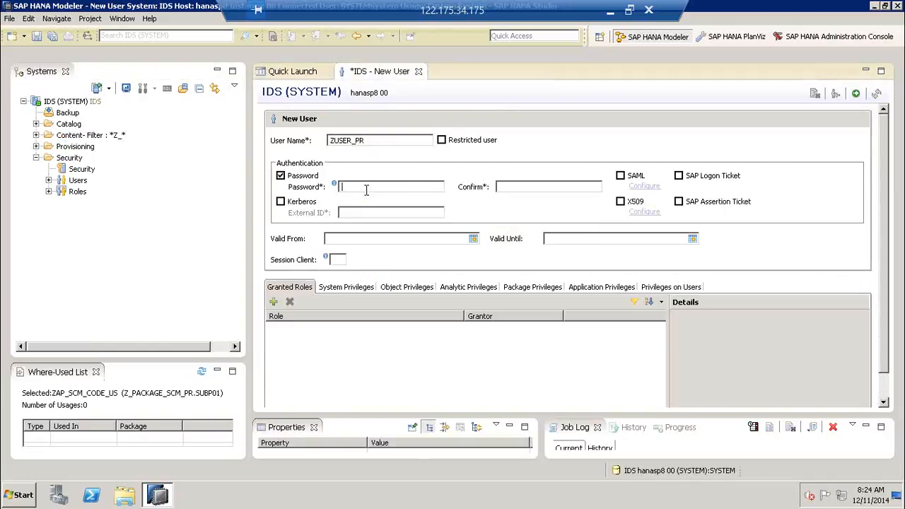
text(*********)
click(518, 187)
text(*********)
- Annotate the Valid From, Valid Until and Session Client fields and circle the user name ZUSER_PR
drag(348, 230, 393, 220)
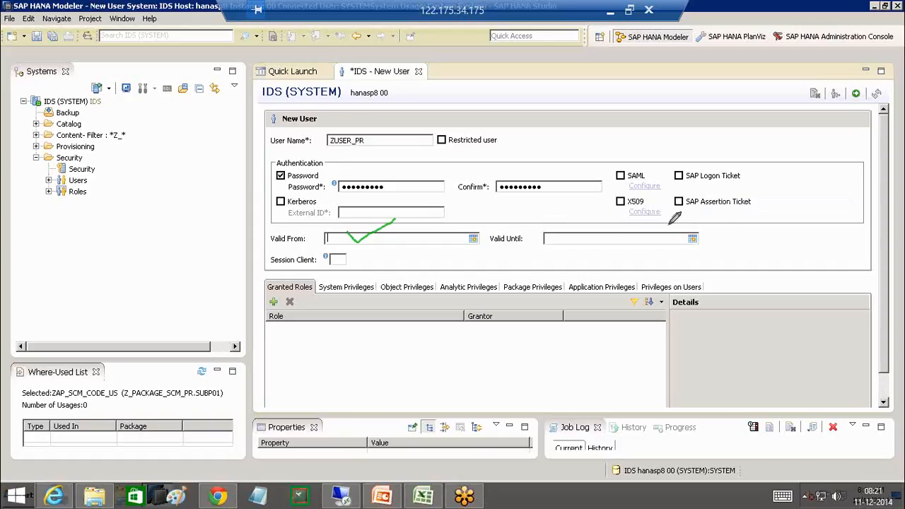
drag(595, 230, 649, 218)
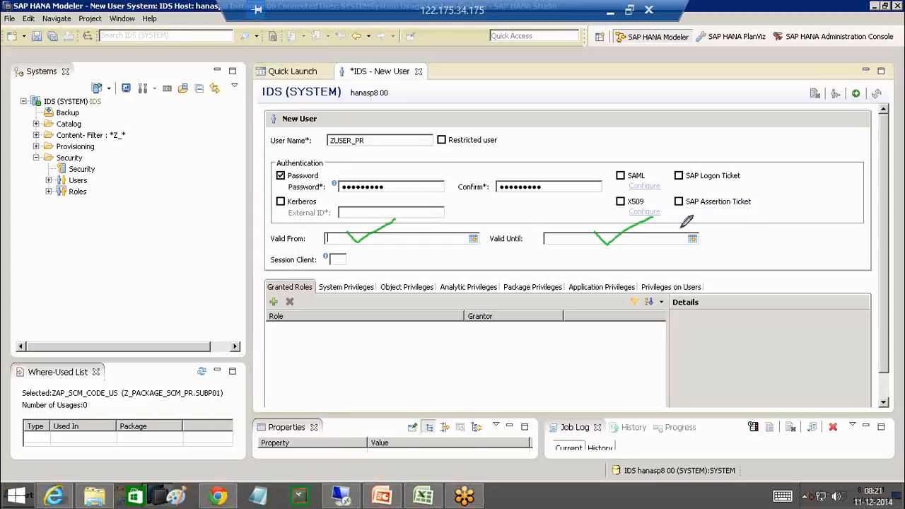
click(769, 256)
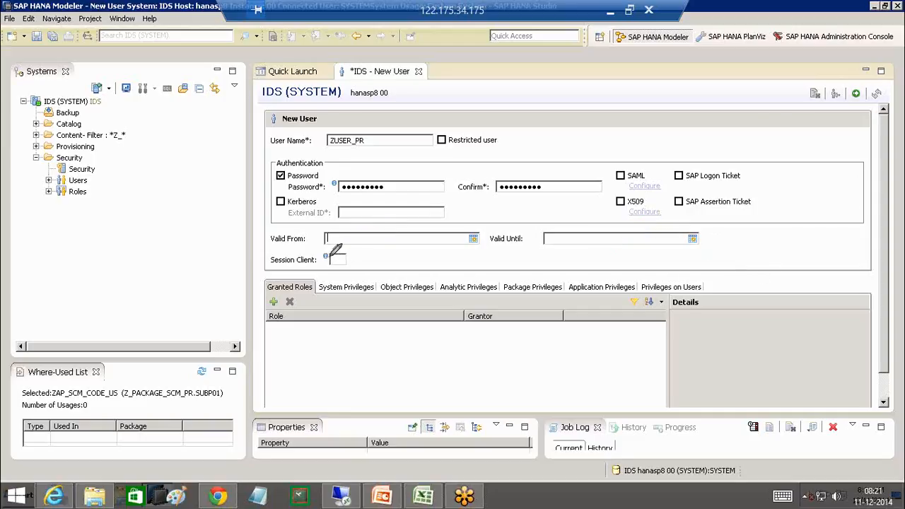
drag(327, 254, 374, 250)
click(764, 259)
mouse_move(382, 195)
mouse_down()
mouse_move(295, 282)
mouse_move(326, 279)
mouse_move(305, 300)
mouse_up()
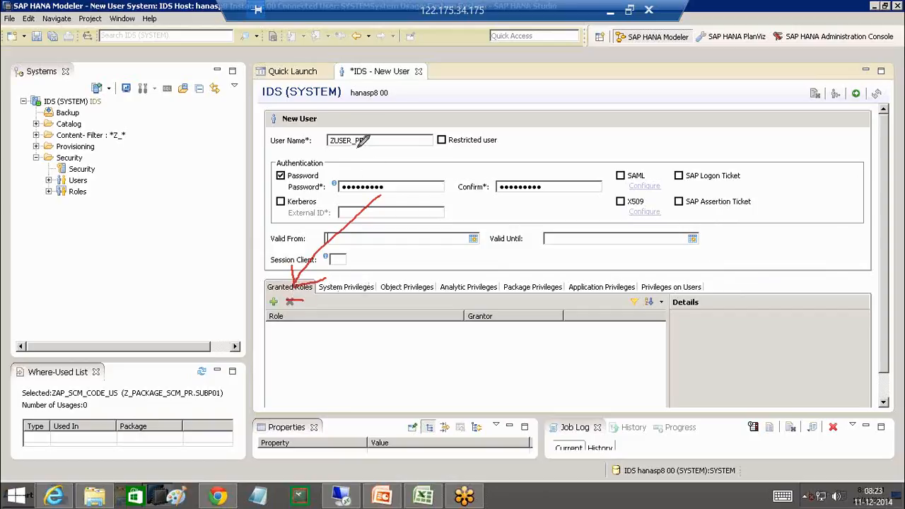
mouse_move(366, 135)
mouse_down()
mouse_move(328, 145)
mouse_move(369, 134)
mouse_move(326, 138)
mouse_move(328, 147)
mouse_up()
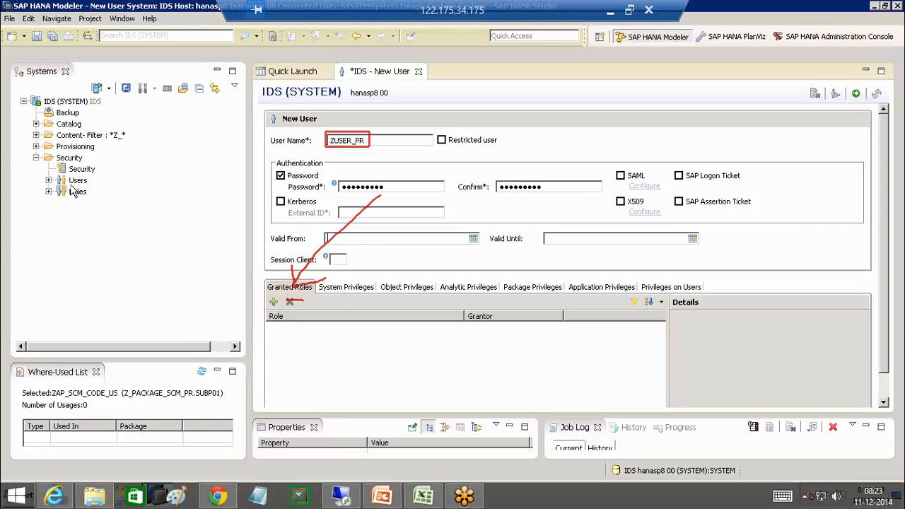
- Expand Security > Roles, select PUBLIC and draw an arrow toward the granted roles list
click(50, 191)
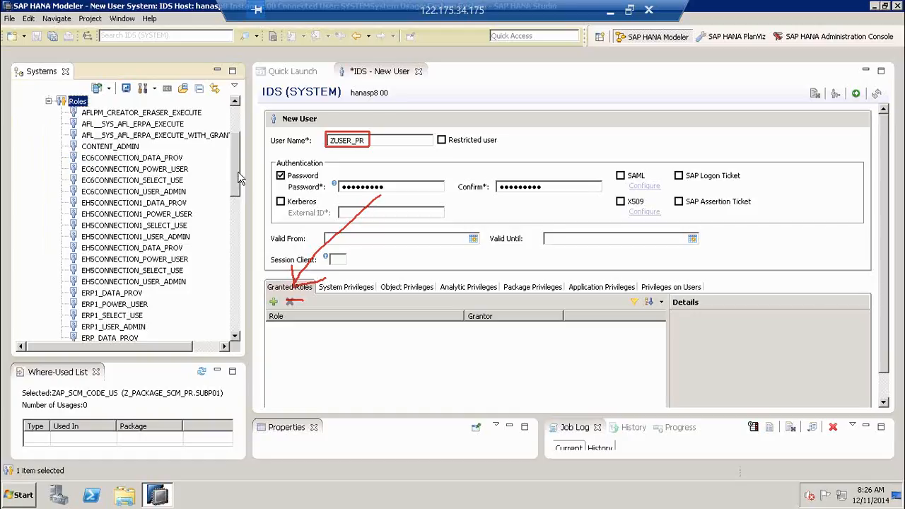
drag(239, 181, 234, 246)
click(162, 216)
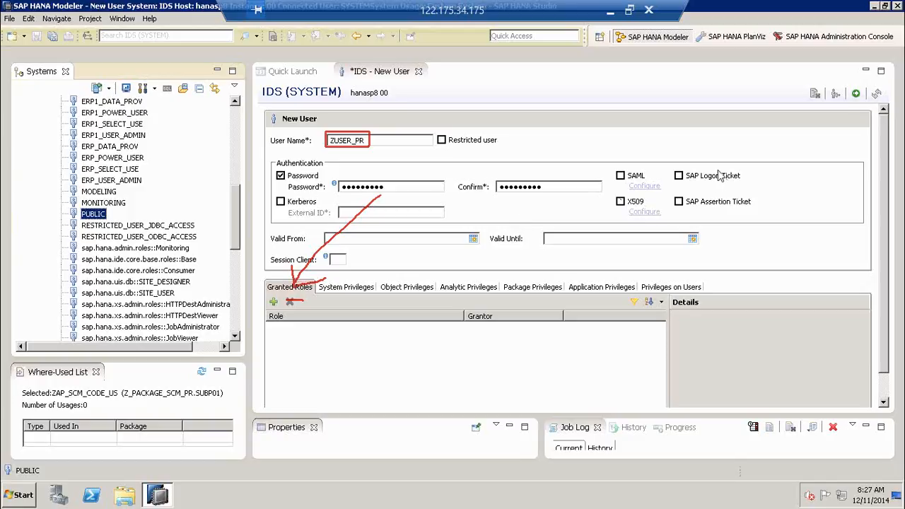
mouse_move(113, 214)
mouse_down()
mouse_move(168, 213)
mouse_move(178, 292)
mouse_move(216, 339)
mouse_up()
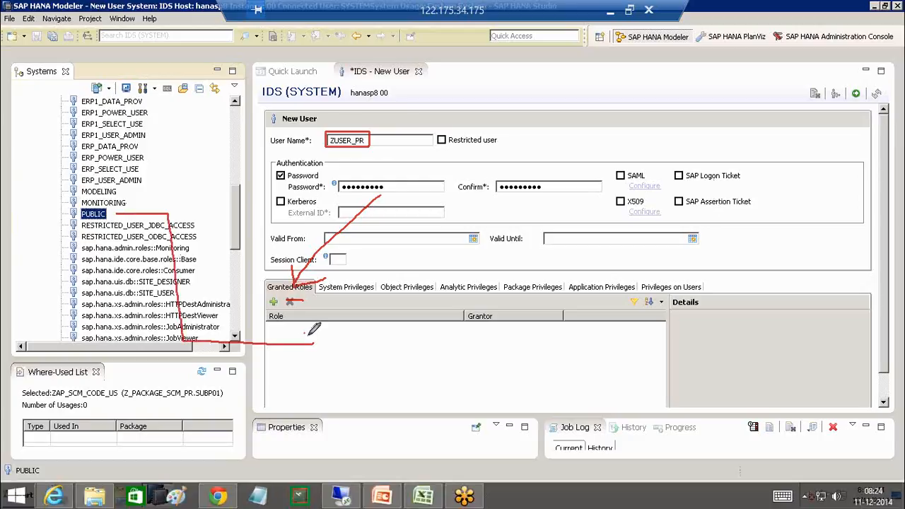
drag(305, 332, 309, 360)
- Deploy user ZUSER_PR and inspect the details of its granted PUBLIC role
click(856, 96)
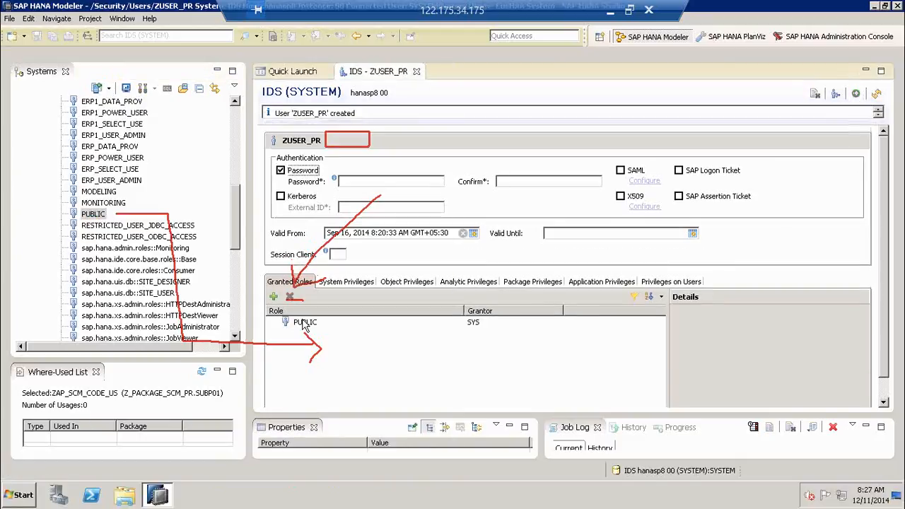
click(391, 324)
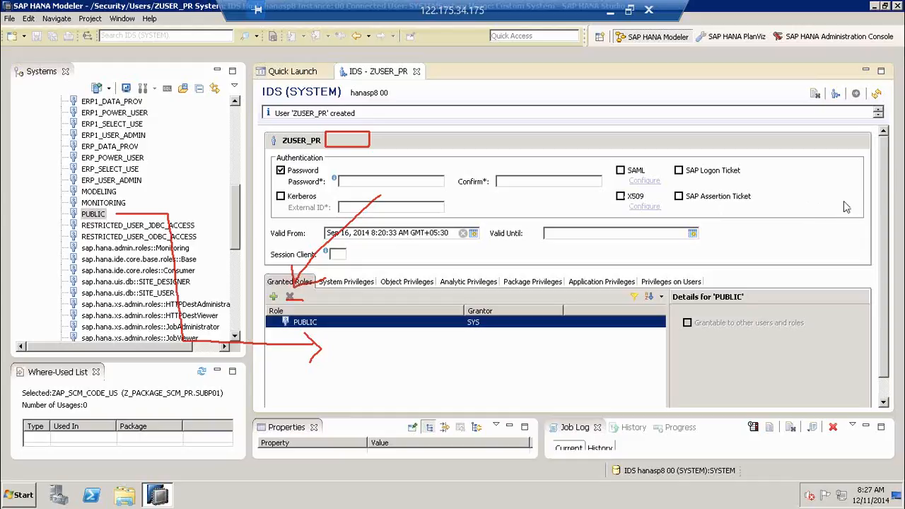
drag(684, 281, 762, 358)
mouse_move(755, 285)
mouse_down()
mouse_move(667, 386)
mouse_move(684, 280)
mouse_move(745, 383)
mouse_move(761, 290)
mouse_up()
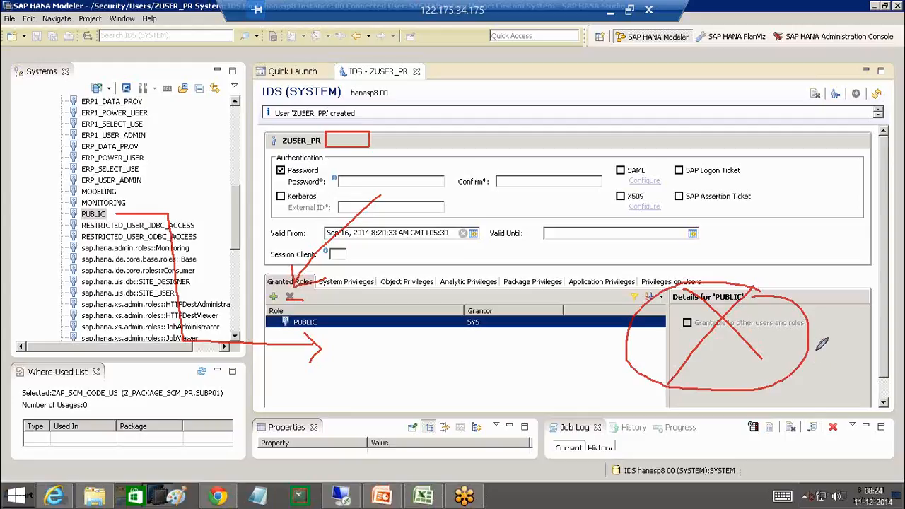
- Link the user-created message to the PUBLIC role, box grantor SYS, then bring Training_Project forward
click(833, 258)
mouse_move(748, 281)
mouse_down()
mouse_move(658, 297)
mouse_move(675, 352)
mouse_move(818, 345)
mouse_move(782, 282)
mouse_move(737, 282)
mouse_move(508, 78)
mouse_move(370, 95)
mouse_move(367, 118)
mouse_move(399, 117)
mouse_up()
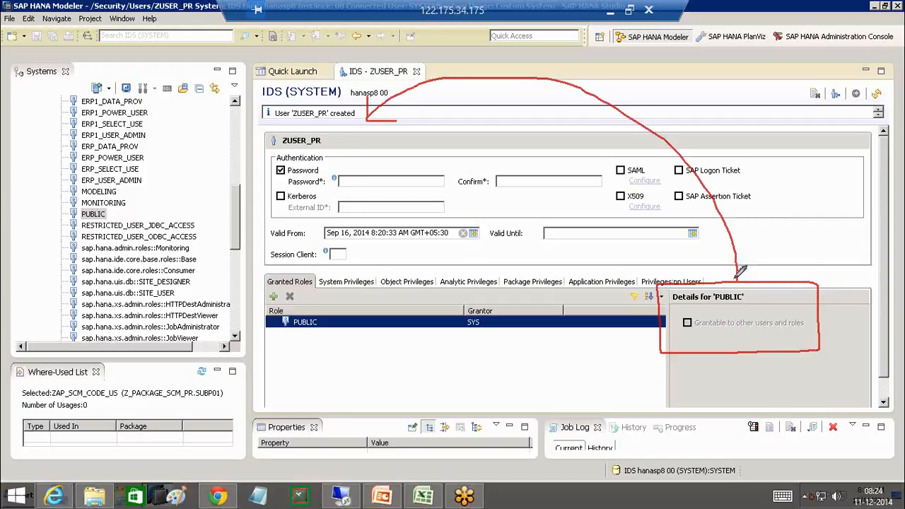
mouse_move(729, 267)
mouse_down()
mouse_move(736, 280)
mouse_move(744, 271)
mouse_up()
mouse_move(520, 306)
mouse_down()
mouse_move(448, 306)
mouse_move(448, 345)
mouse_move(523, 345)
mouse_move(523, 306)
mouse_up()
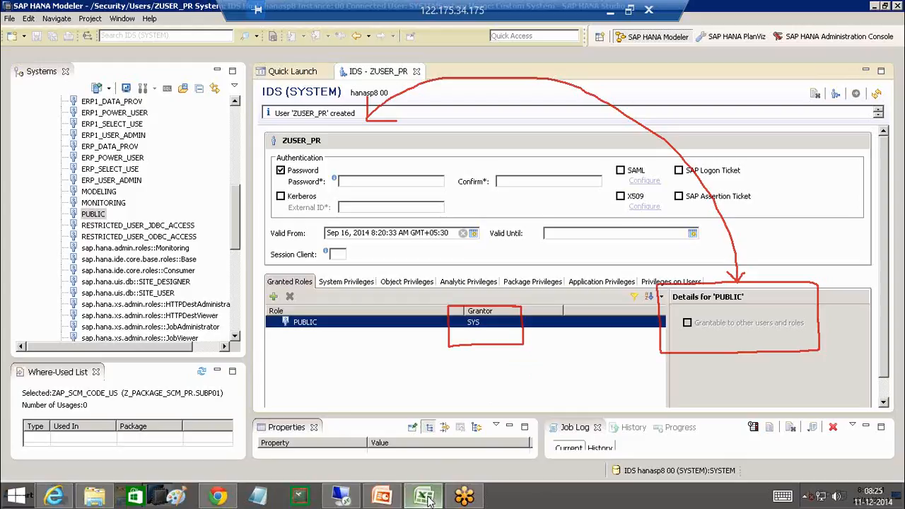
click(424, 497)
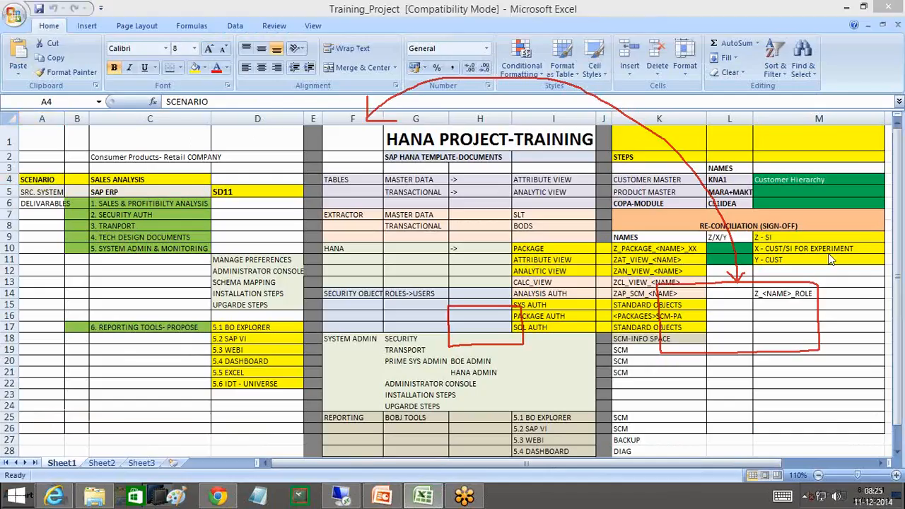
- Show Sheet2's USER AUTH MATRIX and mark the four custom user types and standard users
key(Escape)
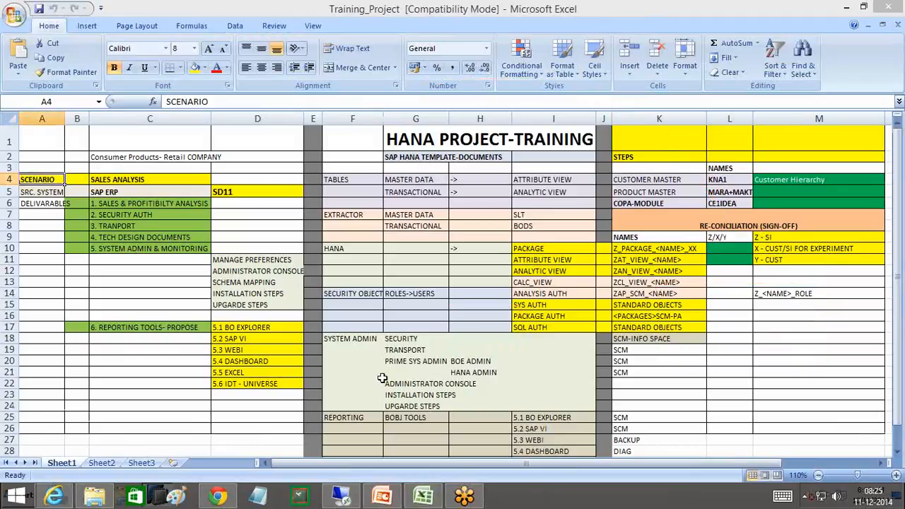
click(102, 463)
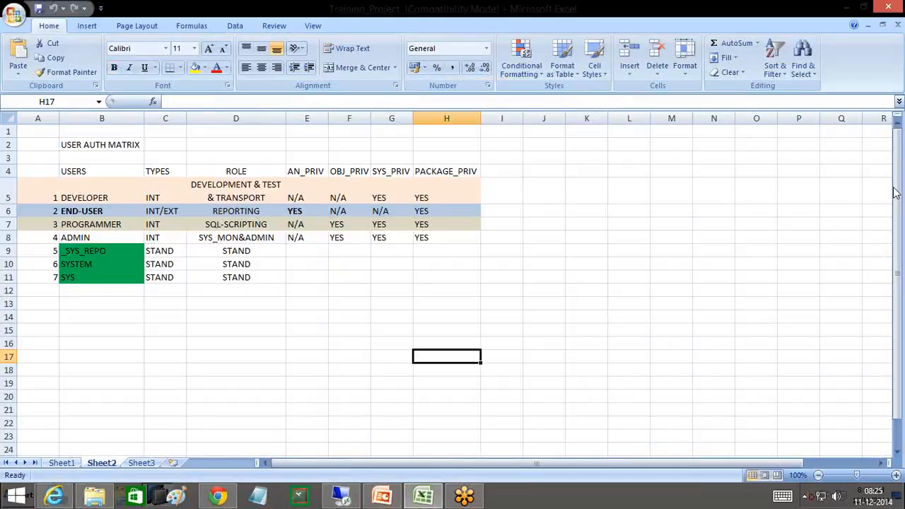
click(712, 199)
mouse_move(37, 192)
mouse_down()
mouse_move(49, 201)
mouse_move(73, 183)
mouse_up()
mouse_move(43, 210)
mouse_down()
mouse_move(70, 205)
mouse_move(46, 243)
mouse_move(66, 228)
mouse_up()
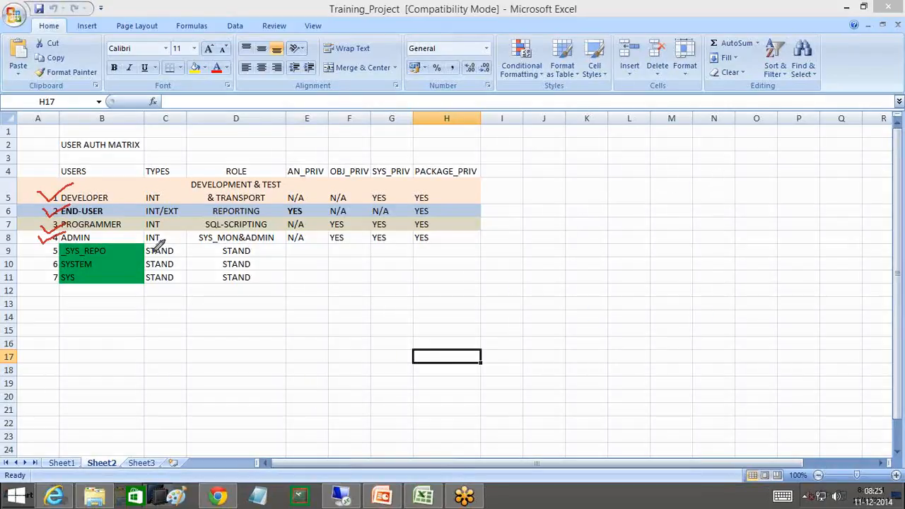
mouse_move(48, 240)
mouse_down()
mouse_move(51, 304)
mouse_move(145, 310)
mouse_move(165, 235)
mouse_move(50, 237)
mouse_up()
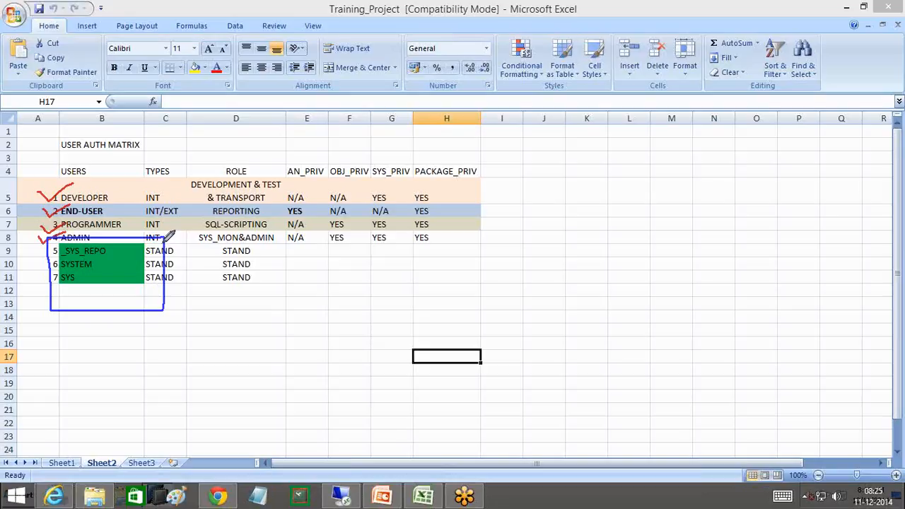
mouse_move(165, 241)
mouse_down()
mouse_move(267, 242)
mouse_move(279, 259)
mouse_move(239, 290)
mouse_move(163, 290)
mouse_up()
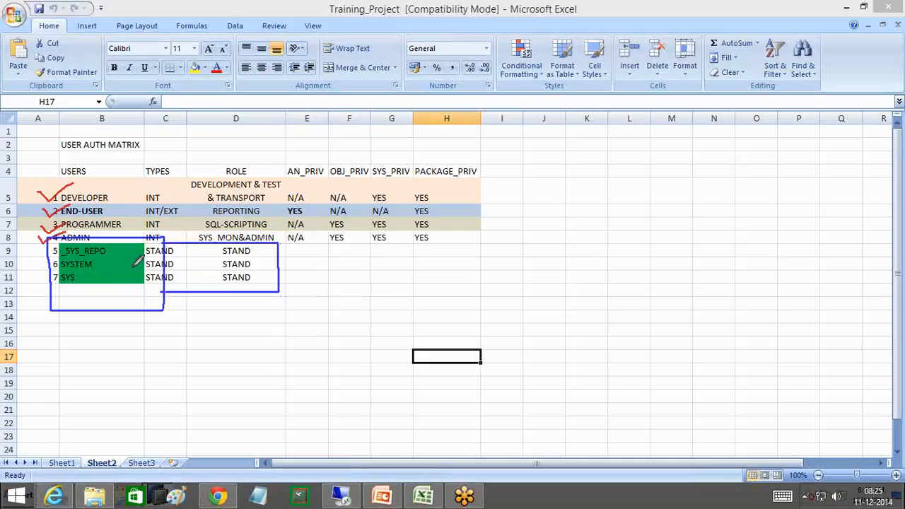
- Tick off _SYS_REPO, SYSTEM and SYS in the matrix, clear the marks, and return to SAP HANA Studio
drag(116, 248, 168, 224)
mouse_move(107, 262)
mouse_down()
mouse_move(115, 270)
mouse_move(173, 234)
mouse_up()
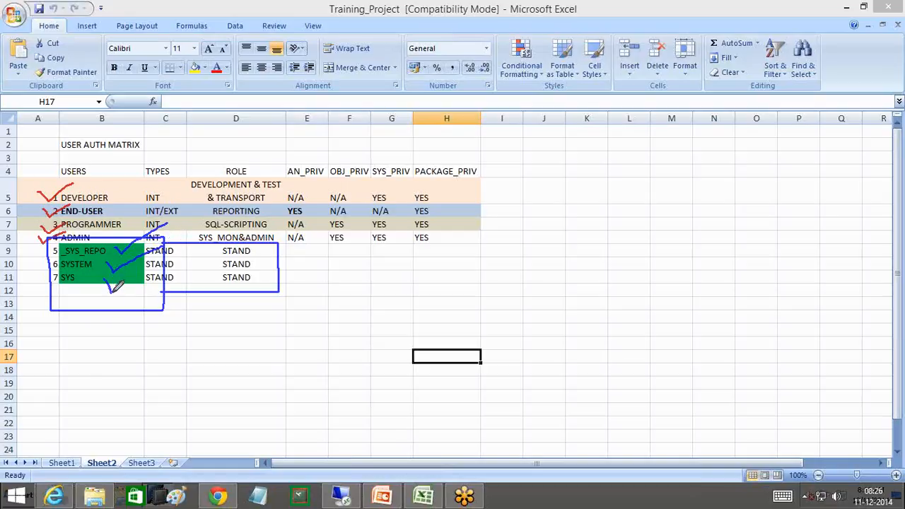
drag(112, 291, 169, 261)
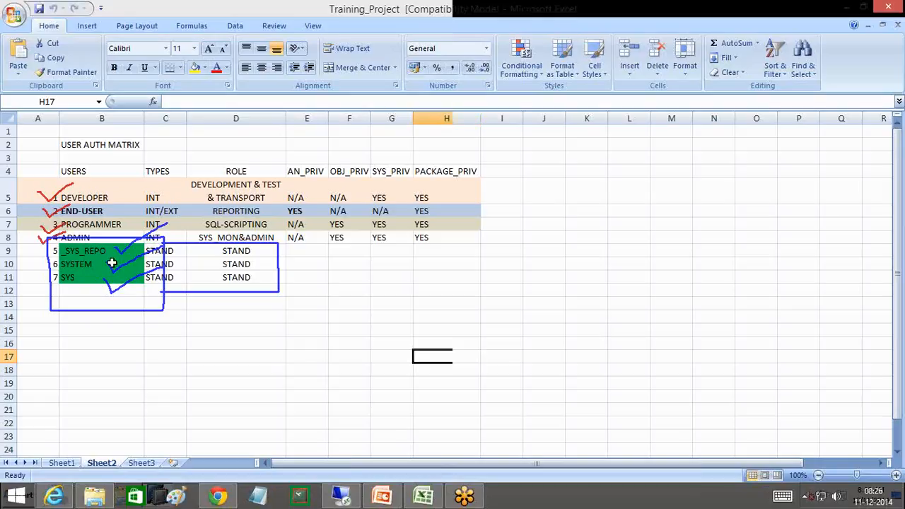
click(111, 263)
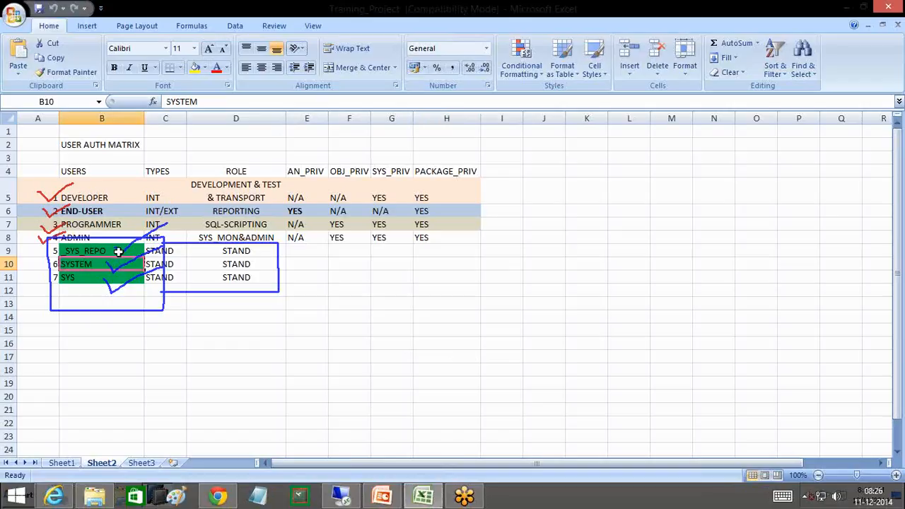
click(118, 251)
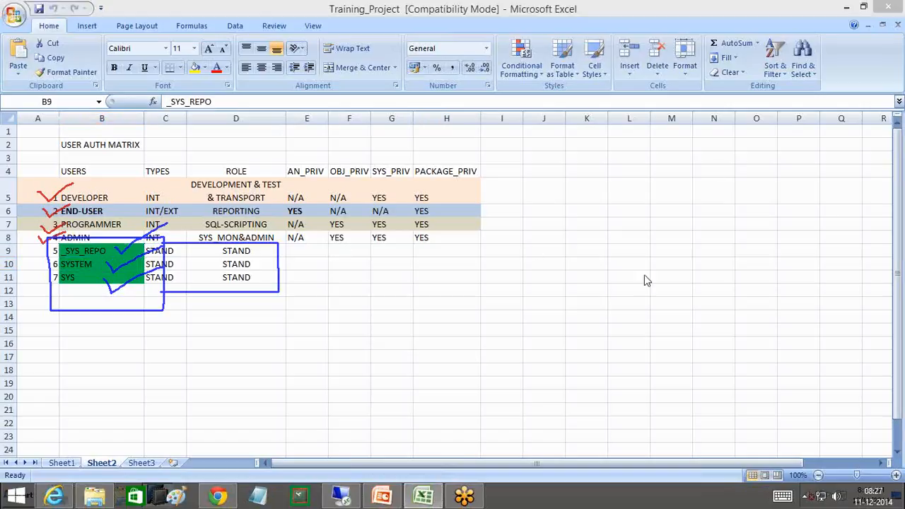
key(Escape)
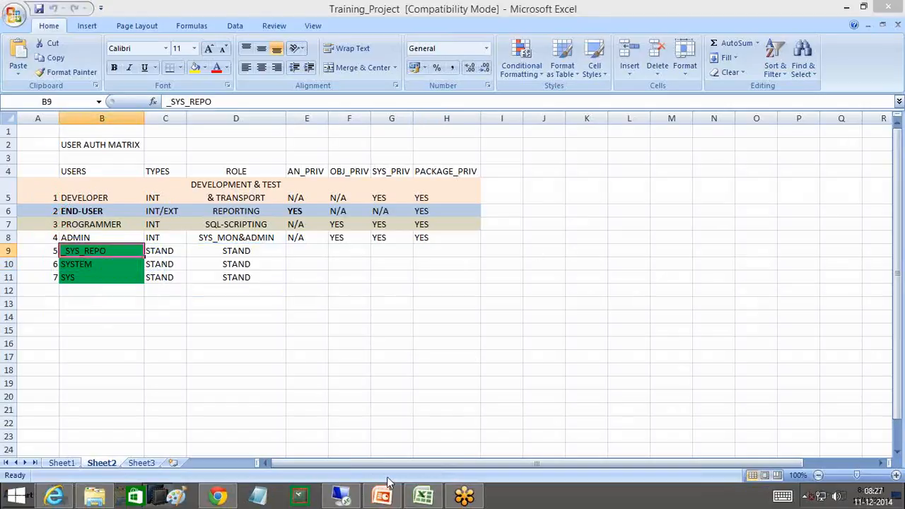
click(353, 499)
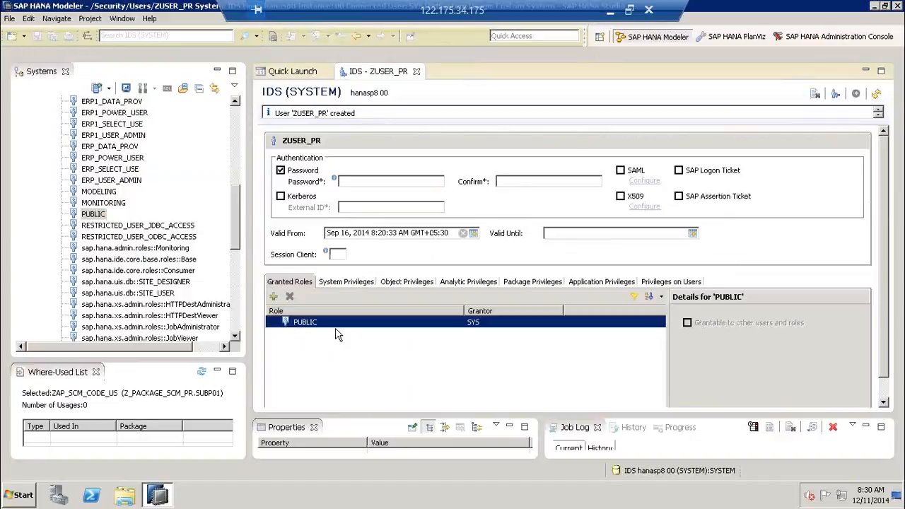
drag(298, 113, 330, 113)
click(467, 327)
click(392, 116)
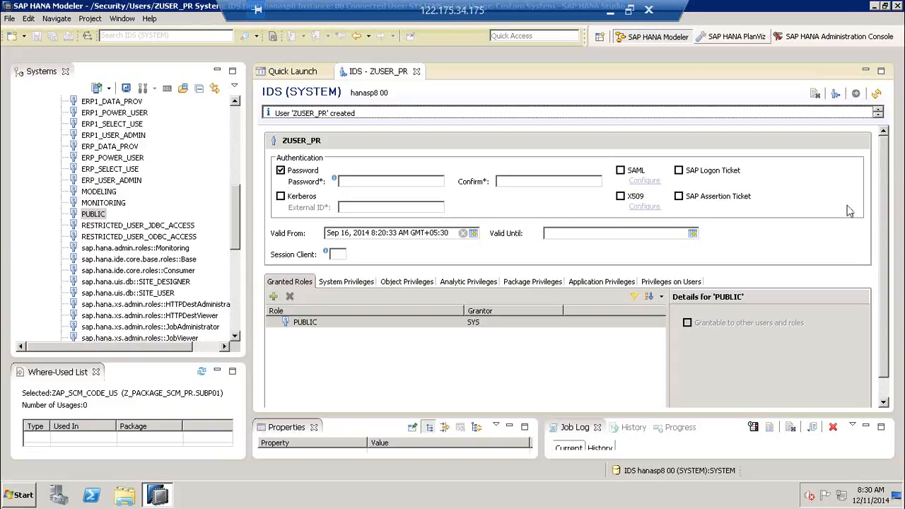
mouse_move(308, 186)
mouse_down()
mouse_move(266, 213)
mouse_move(349, 215)
mouse_move(343, 185)
mouse_up()
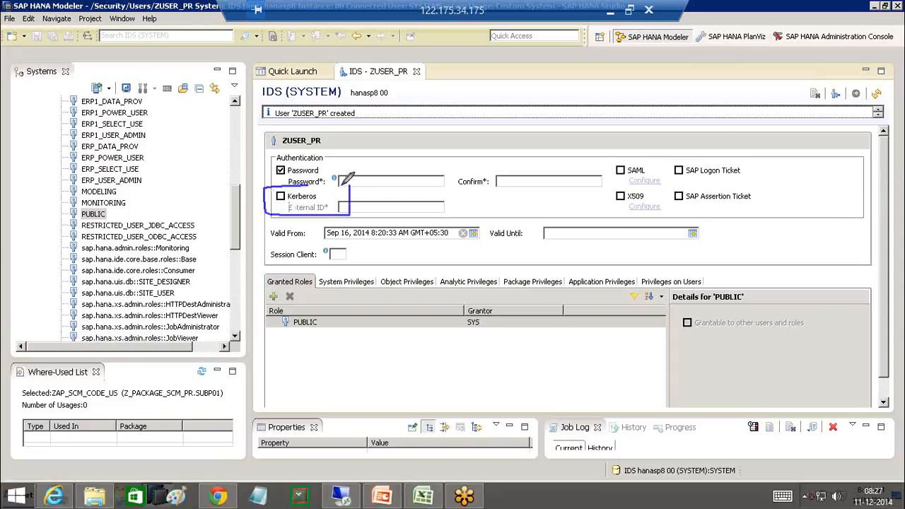
mouse_move(634, 161)
mouse_down()
mouse_move(606, 190)
mouse_move(657, 208)
mouse_move(639, 157)
mouse_up()
mouse_move(734, 157)
mouse_down()
mouse_move(684, 162)
mouse_move(666, 205)
mouse_move(783, 180)
mouse_move(728, 165)
mouse_up()
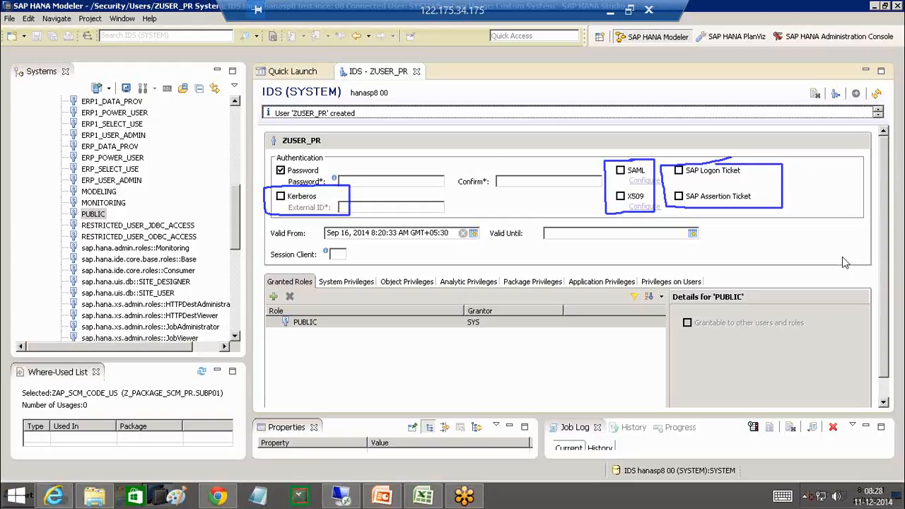
key(e)
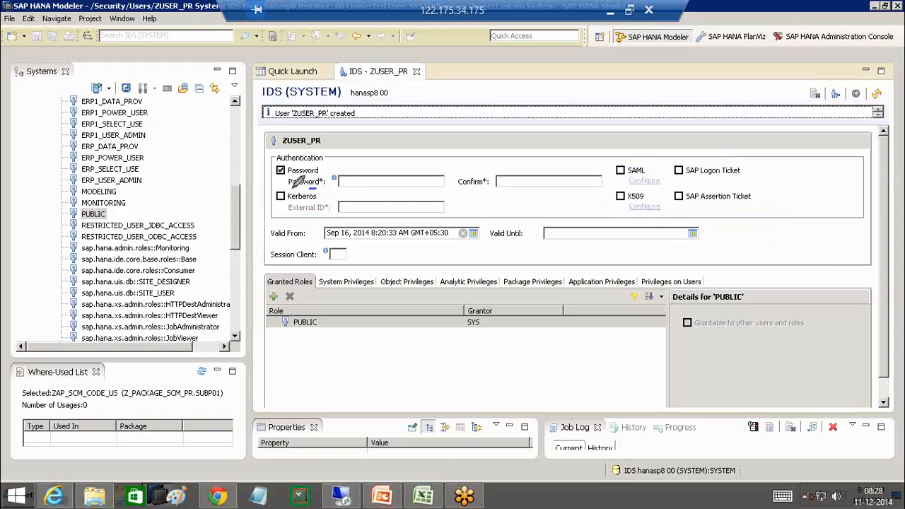
mouse_move(267, 189)
mouse_down()
mouse_move(267, 221)
mouse_move(332, 220)
mouse_move(340, 205)
mouse_move(515, 79)
mouse_move(498, 84)
mouse_move(512, 93)
mouse_move(531, 84)
mouse_move(609, 84)
mouse_up()
click(553, 85)
click(585, 83)
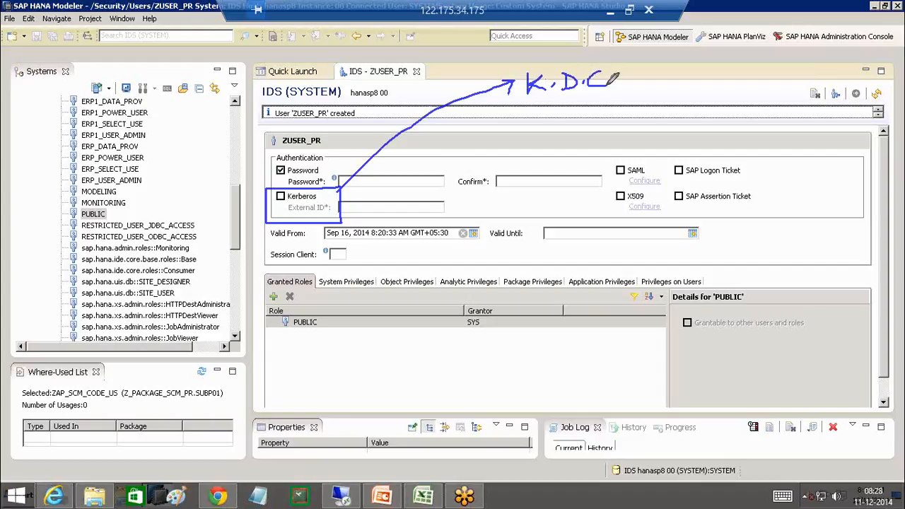
mouse_move(522, 104)
mouse_down()
mouse_move(640, 101)
mouse_move(639, 65)
mouse_move(509, 71)
mouse_move(508, 107)
mouse_move(523, 106)
mouse_up()
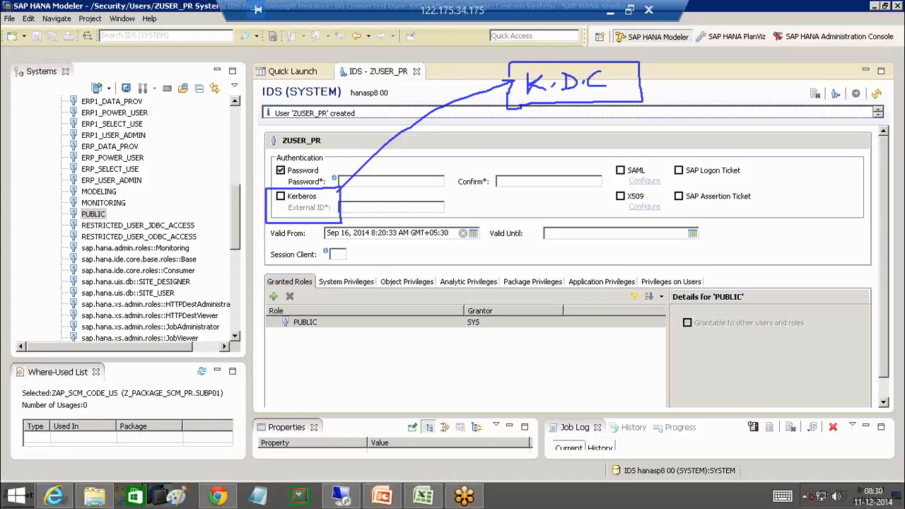
click(848, 257)
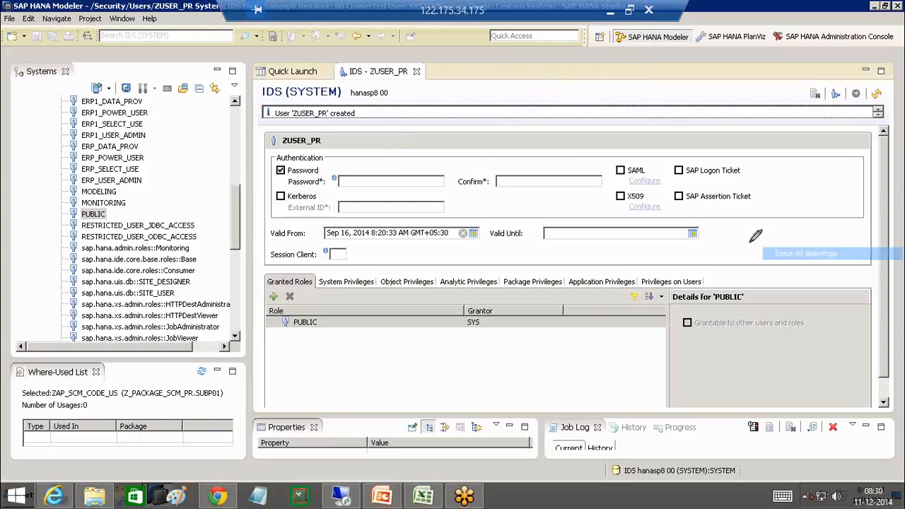
mouse_move(646, 157)
mouse_down()
mouse_move(606, 157)
mouse_move(606, 185)
mouse_move(654, 186)
mouse_move(668, 171)
mouse_move(666, 155)
mouse_move(646, 155)
mouse_up()
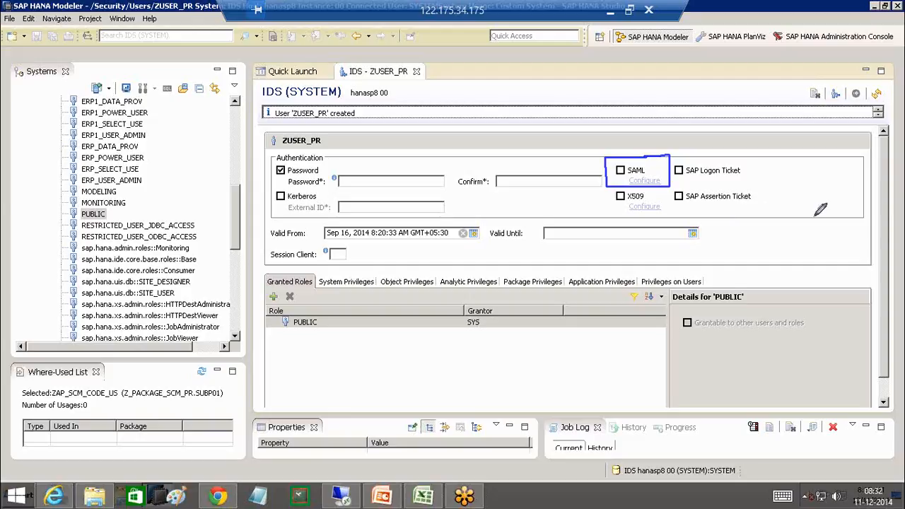
click(850, 255)
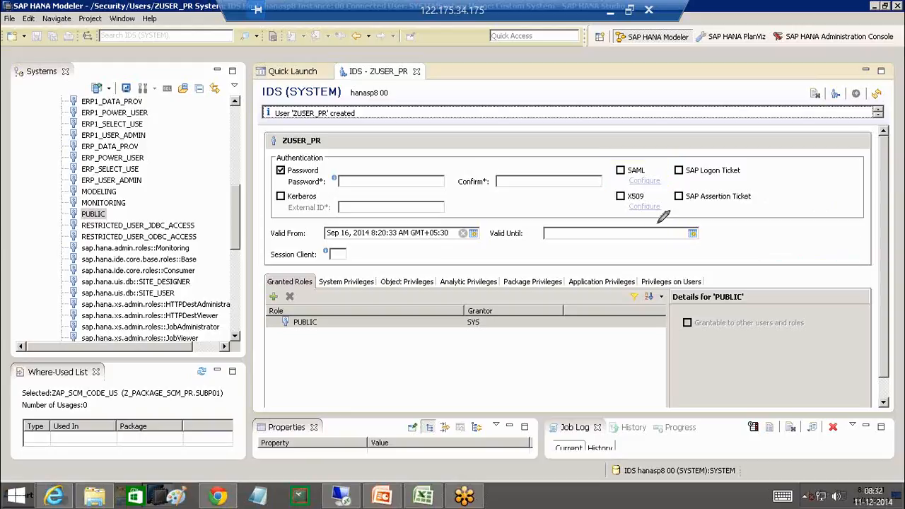
mouse_move(639, 185)
mouse_down()
mouse_move(608, 185)
mouse_move(608, 218)
mouse_move(671, 221)
mouse_move(668, 188)
mouse_move(621, 187)
mouse_up()
mouse_move(747, 154)
mouse_down()
mouse_move(700, 158)
mouse_move(666, 186)
mouse_move(680, 219)
mouse_move(760, 170)
mouse_move(755, 154)
mouse_move(736, 156)
mouse_up()
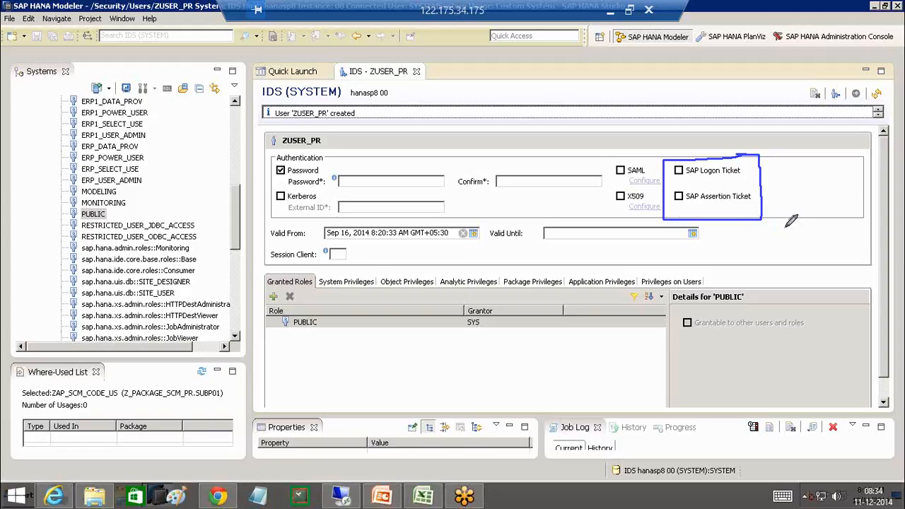
drag(665, 183, 770, 182)
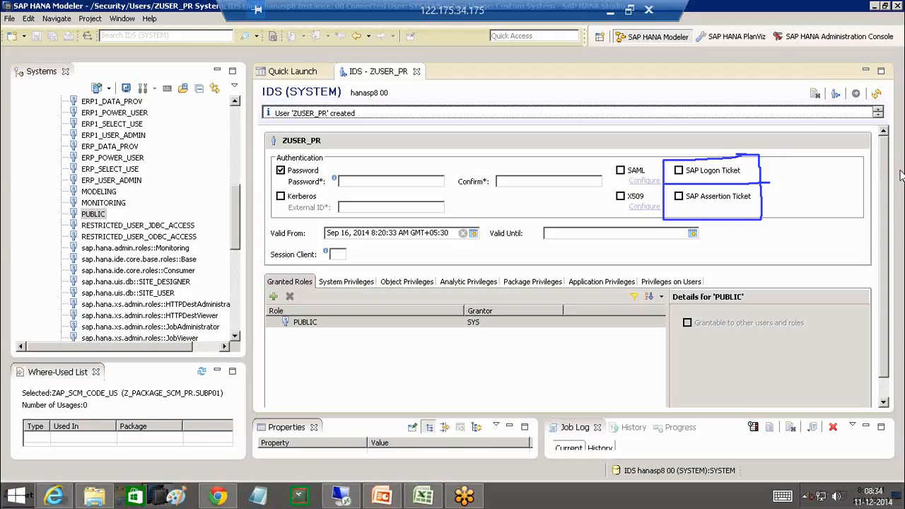
click(869, 258)
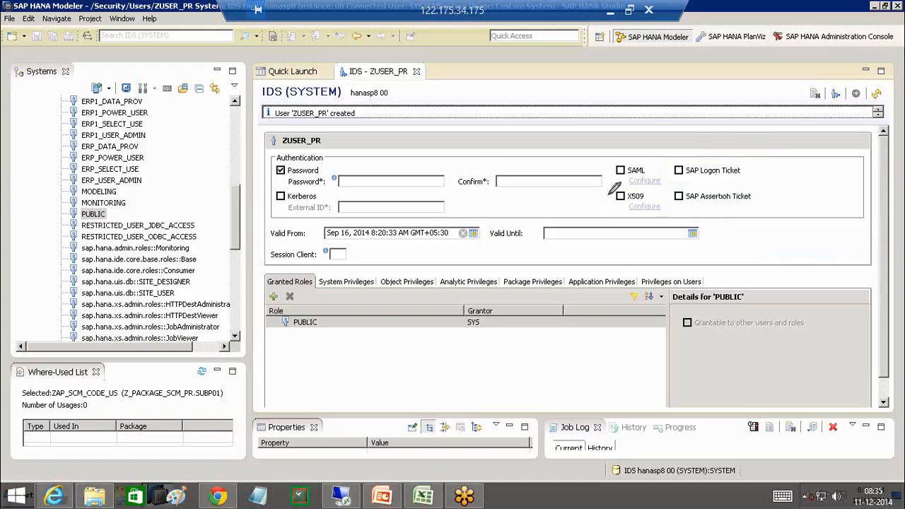
mouse_move(422, 121)
mouse_down()
mouse_move(339, 178)
mouse_move(353, 183)
mouse_up()
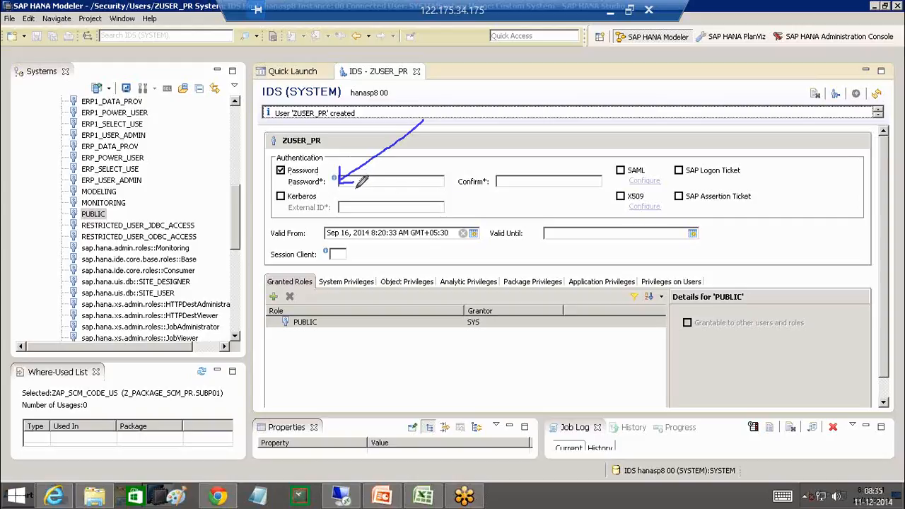
mouse_move(558, 143)
mouse_down()
mouse_move(527, 187)
mouse_move(545, 180)
mouse_up()
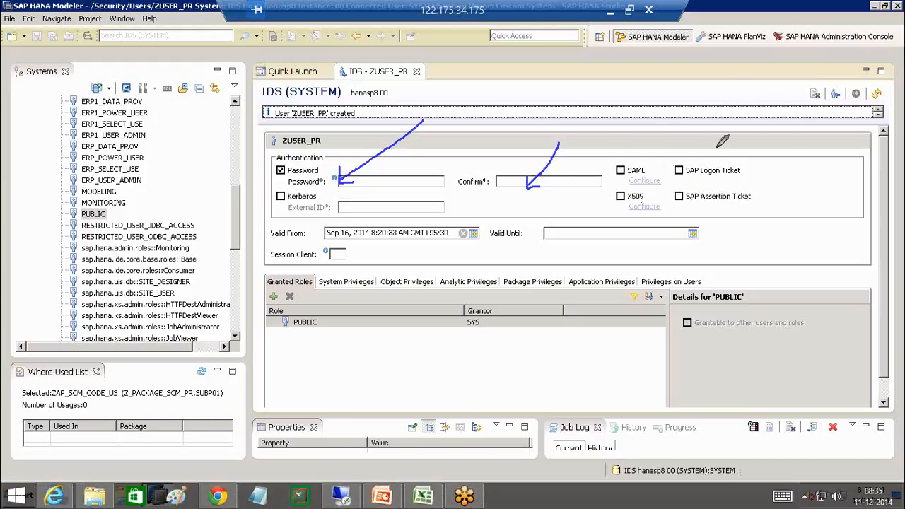
click(847, 263)
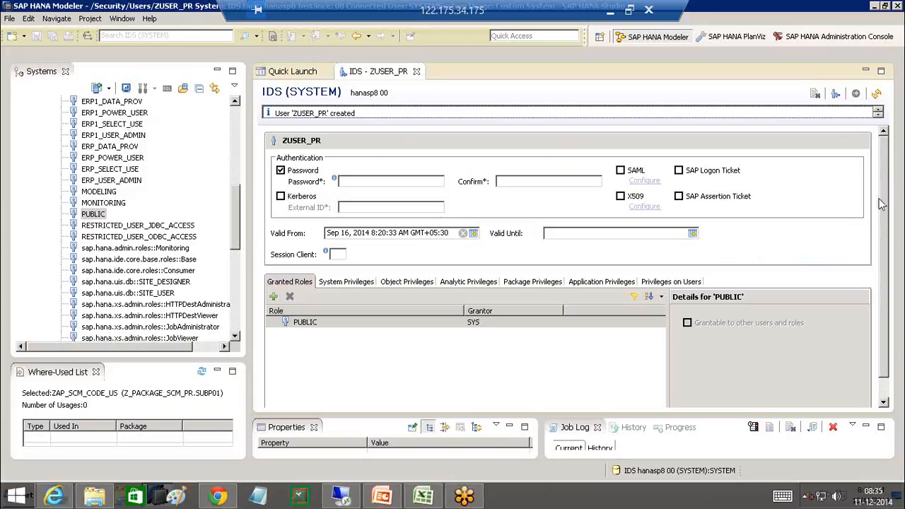
mouse_move(391, 209)
mouse_down()
mouse_move(305, 293)
mouse_move(318, 297)
mouse_up()
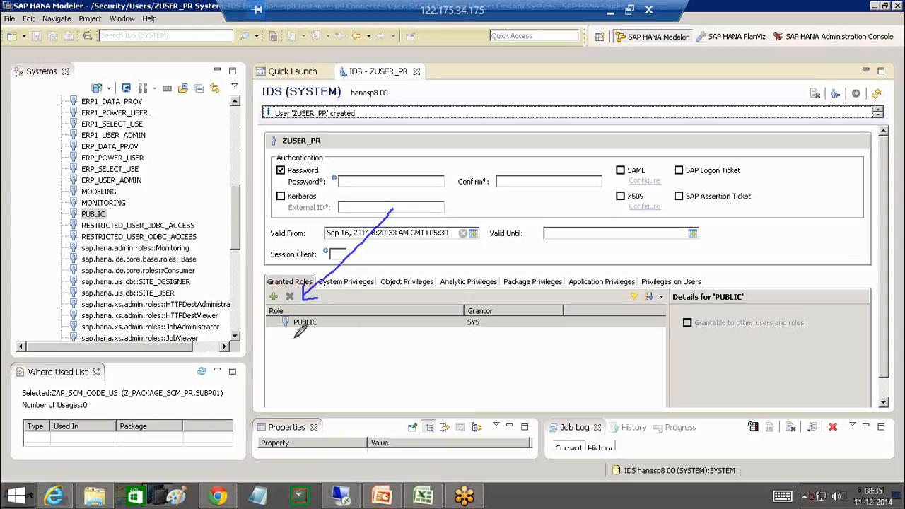
- Grant ZUSER_PR the MODELING role by filtering the Select Roles dialog on 'MODI'
click(111, 192)
click(111, 192)
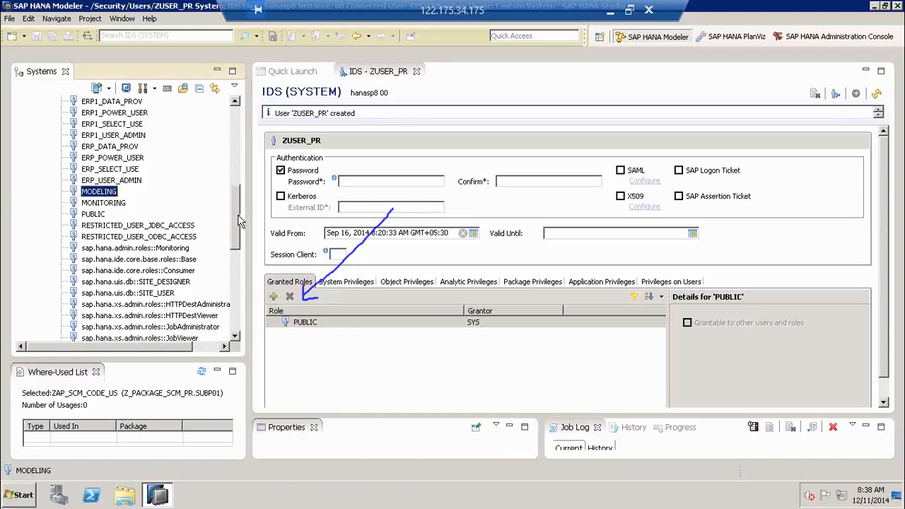
drag(239, 214, 239, 204)
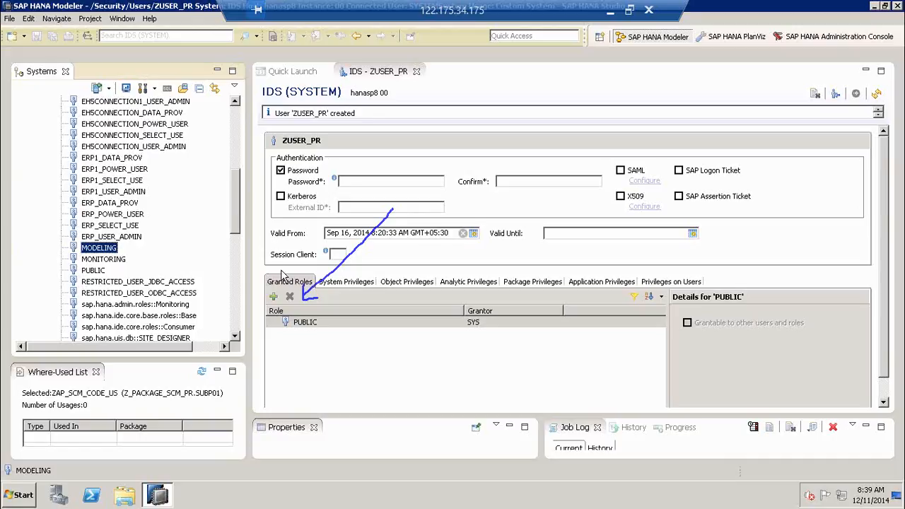
click(276, 302)
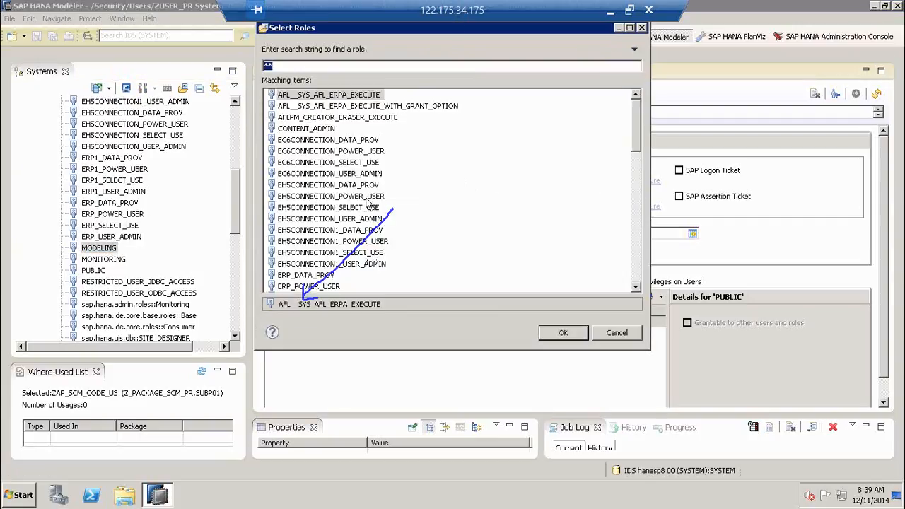
text(MOD)
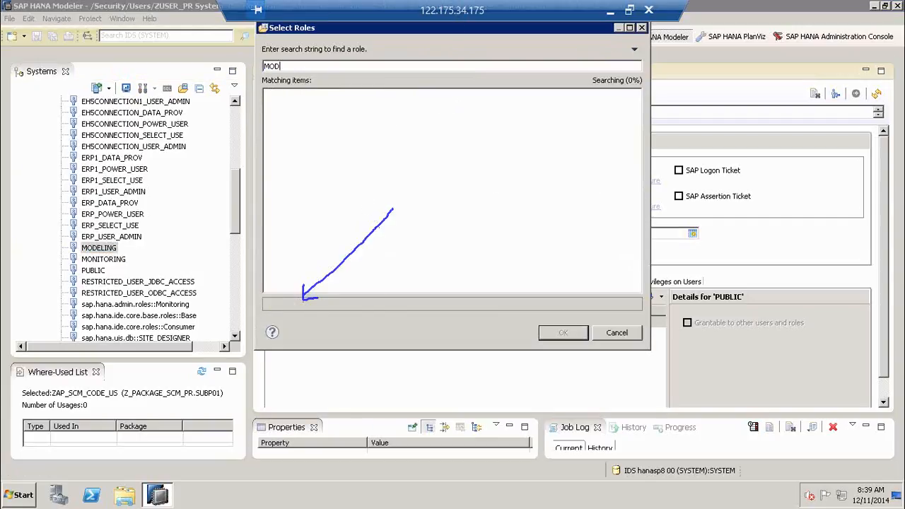
text(I)
click(311, 96)
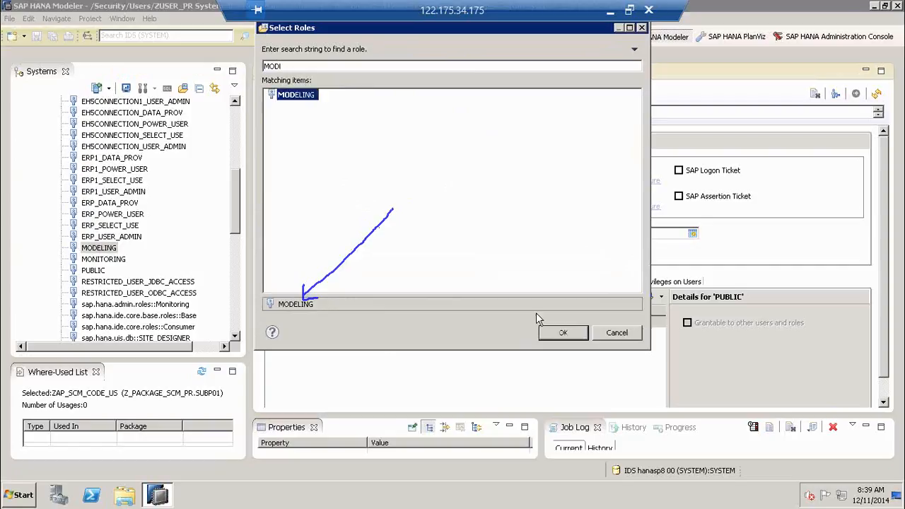
click(555, 338)
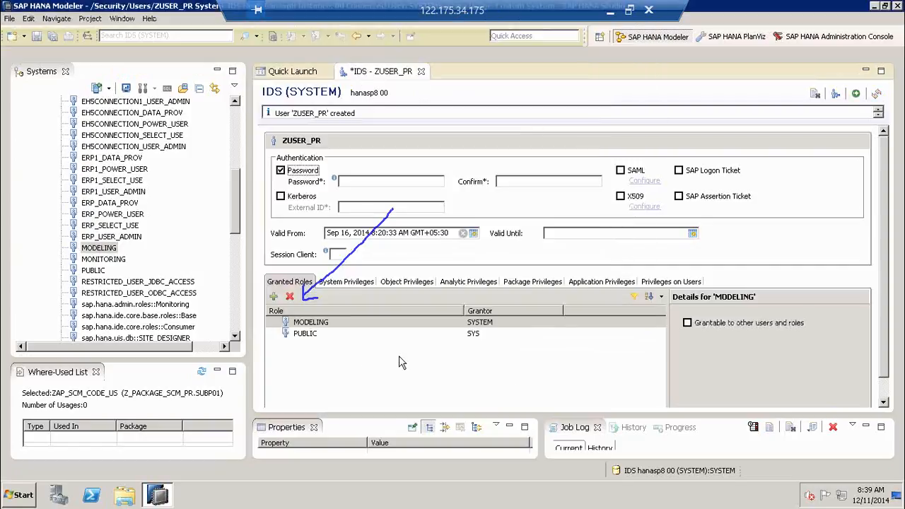
click(320, 324)
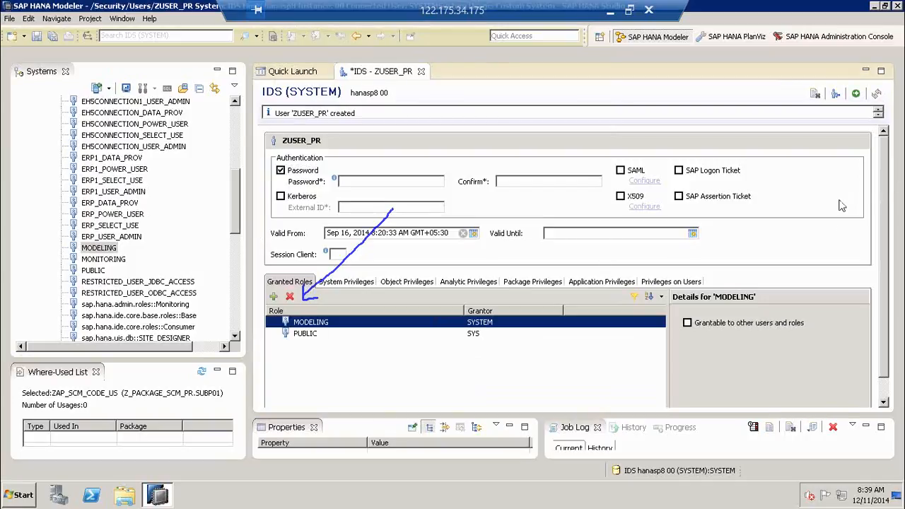
mouse_move(520, 322)
mouse_down()
mouse_move(506, 185)
mouse_move(353, 82)
mouse_move(344, 79)
mouse_move(343, 98)
mouse_up()
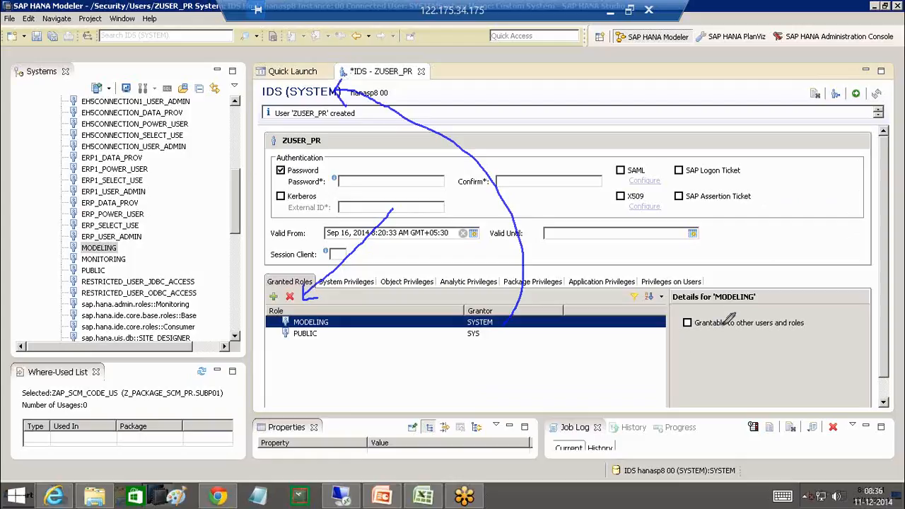
mouse_move(734, 297)
mouse_down()
mouse_move(667, 341)
mouse_move(800, 341)
mouse_move(801, 320)
mouse_move(735, 309)
mouse_up()
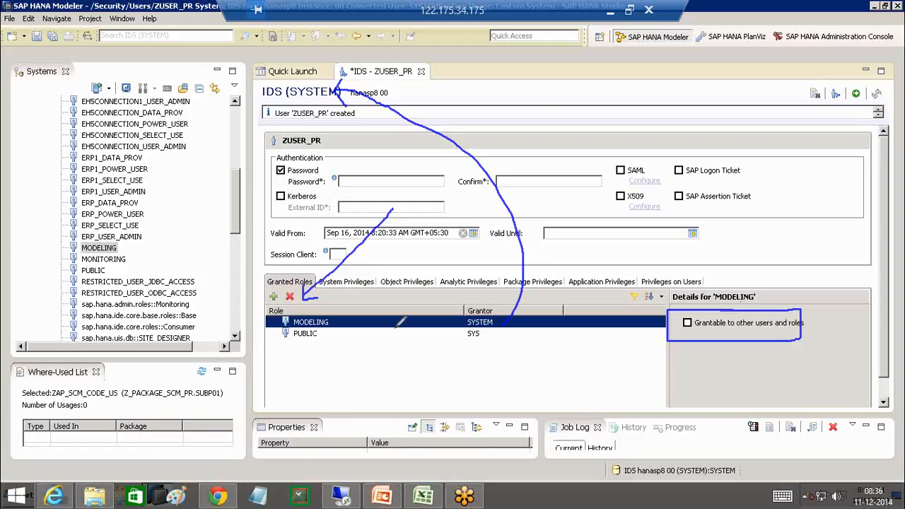
mouse_move(294, 120)
mouse_down()
mouse_move(332, 120)
mouse_move(353, 104)
mouse_move(297, 106)
mouse_move(291, 122)
mouse_up()
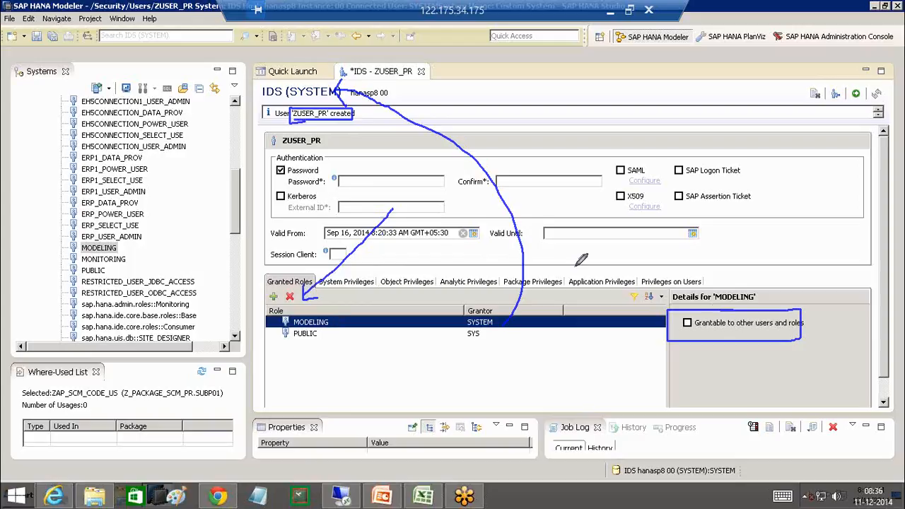
drag(780, 332, 830, 326)
click(852, 258)
click(120, 263)
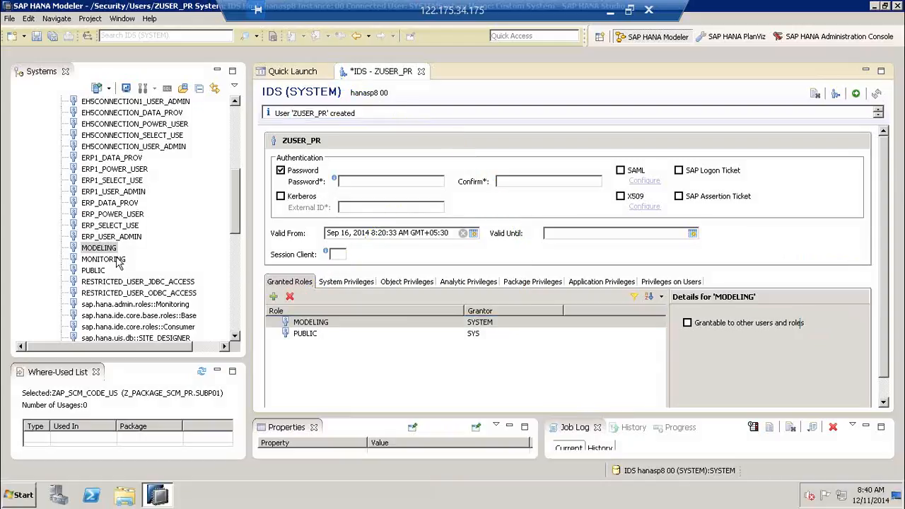
click(118, 260)
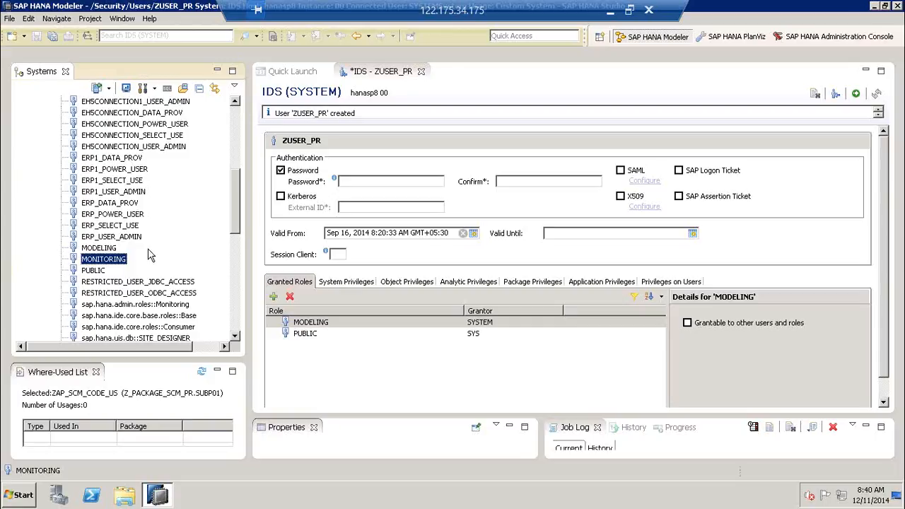
- Add the MONITORING role to ZUSER_PR by filtering the roles on 'MON'
click(275, 296)
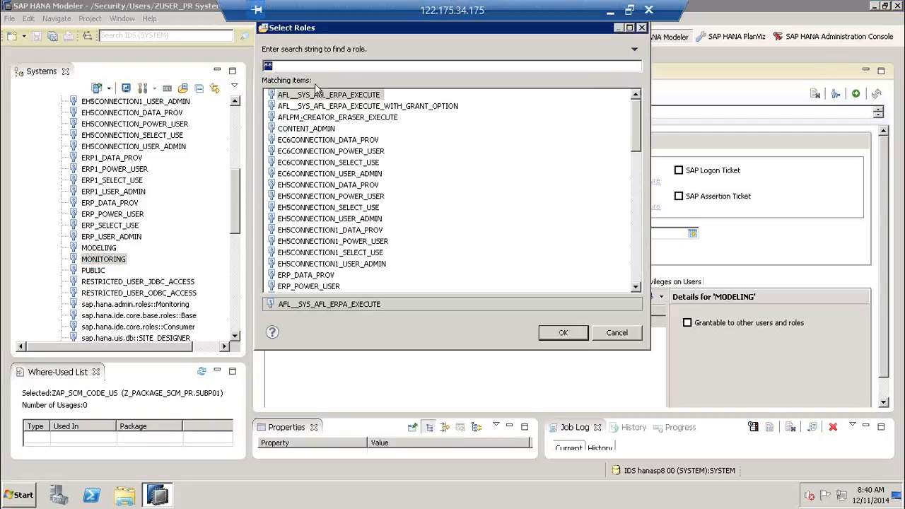
text(MON)
click(308, 96)
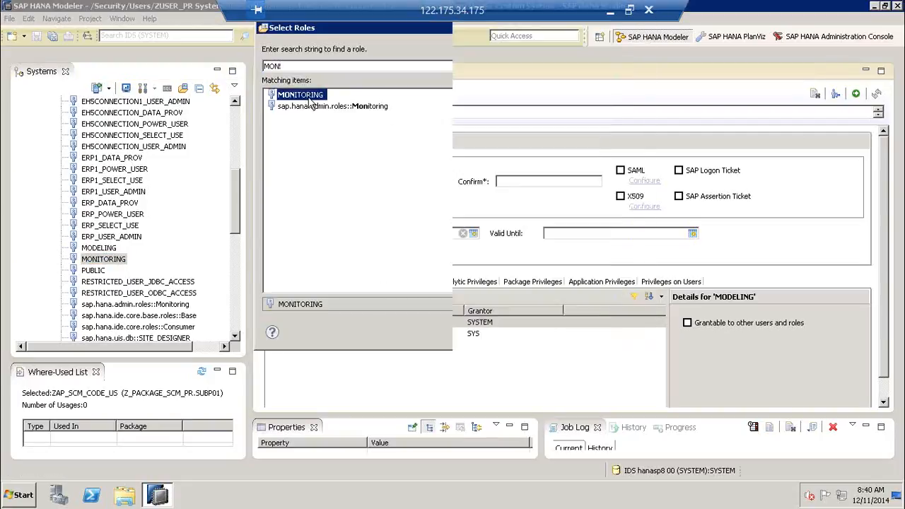
double_click(308, 99)
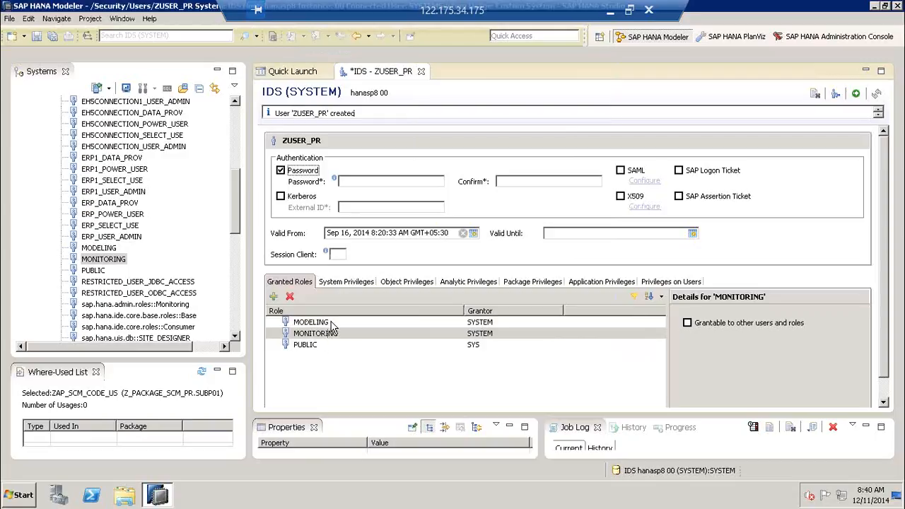
- Open ZUSER_PR's System Privileges tab and the Select System Privileges dialog
click(359, 282)
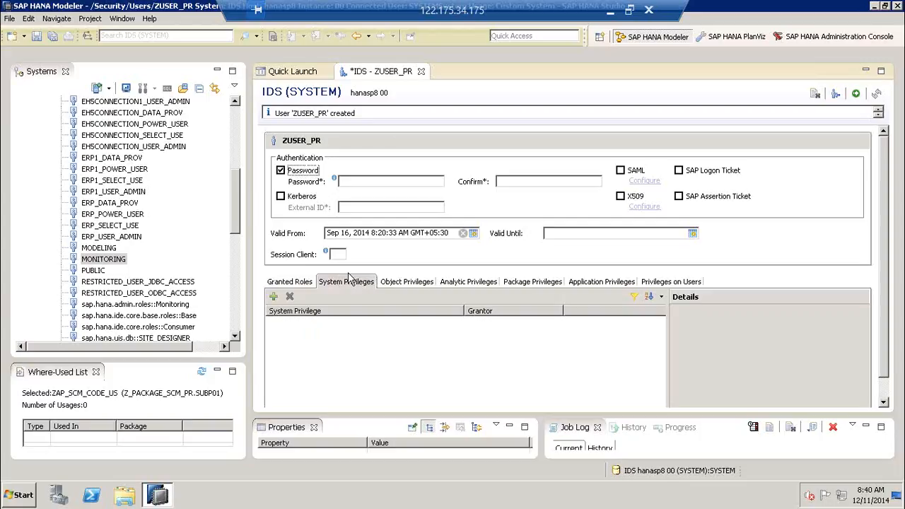
click(274, 298)
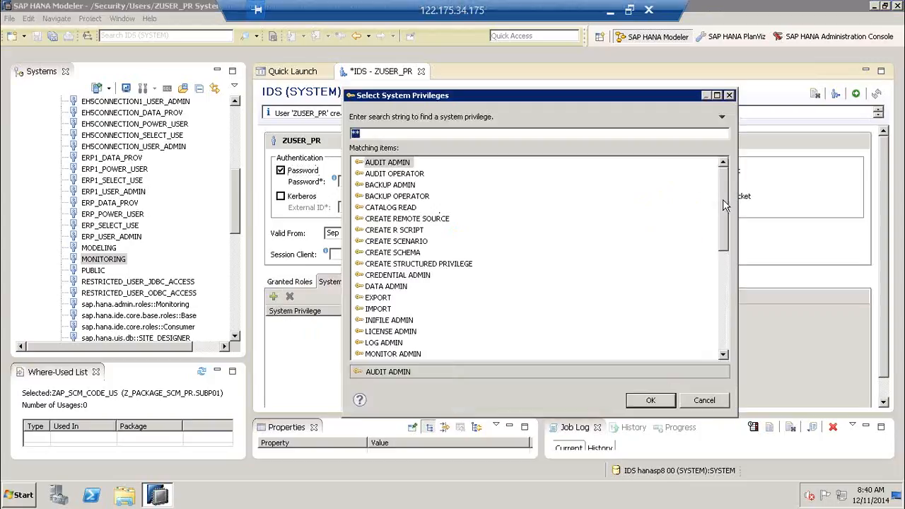
drag(724, 244, 731, 183)
- Review the privileges from AUDIT ADMIN through BACKUP, CATALOG READ and CREATE SCHEMA
click(392, 164)
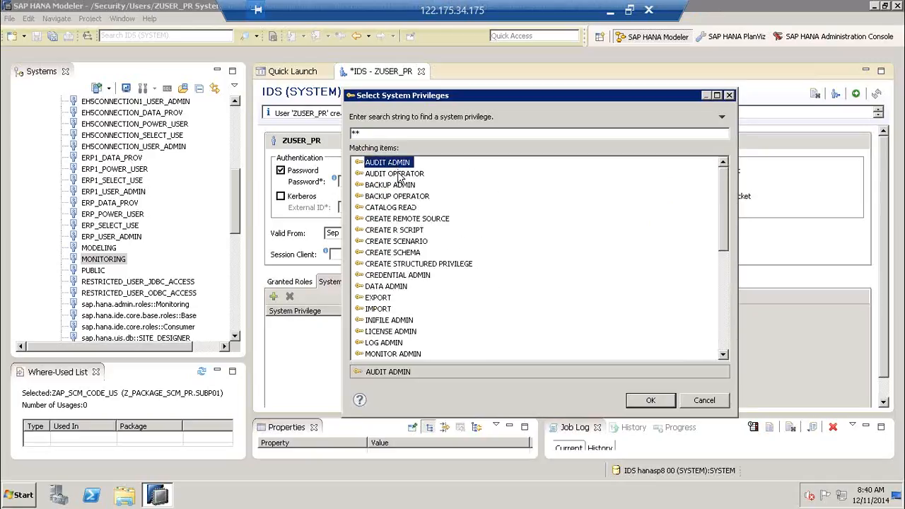
ctrl+click(397, 176)
click(399, 186)
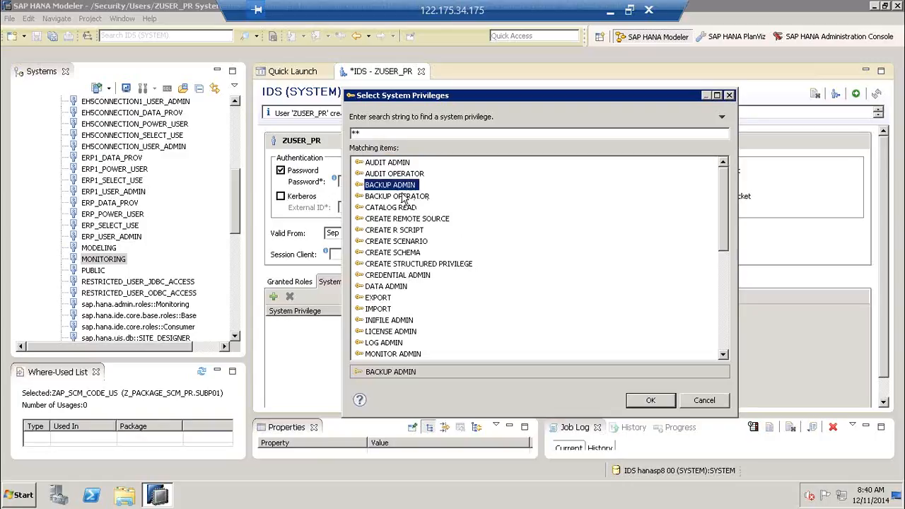
ctrl+click(402, 196)
click(406, 207)
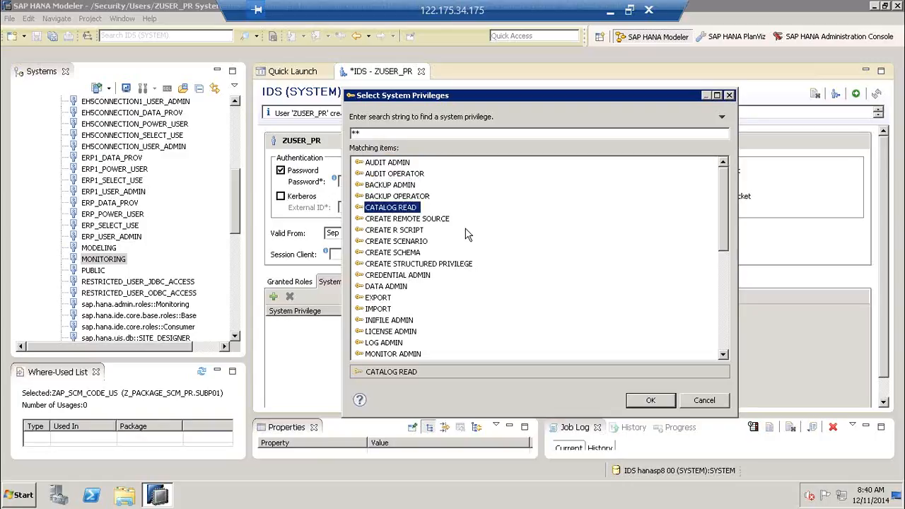
click(435, 221)
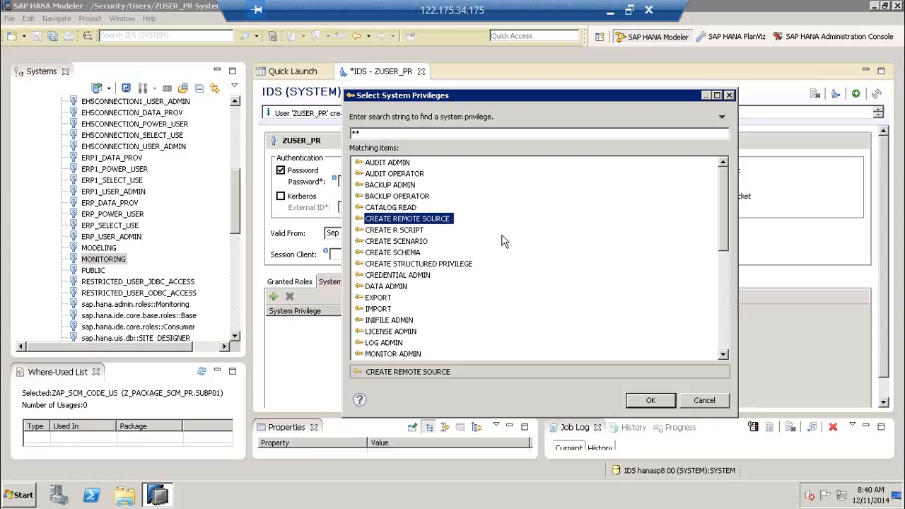
click(414, 232)
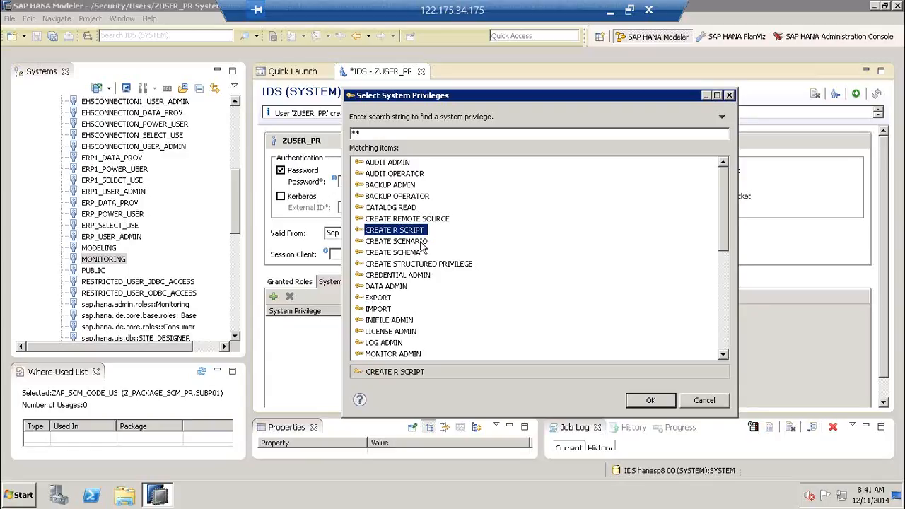
click(424, 242)
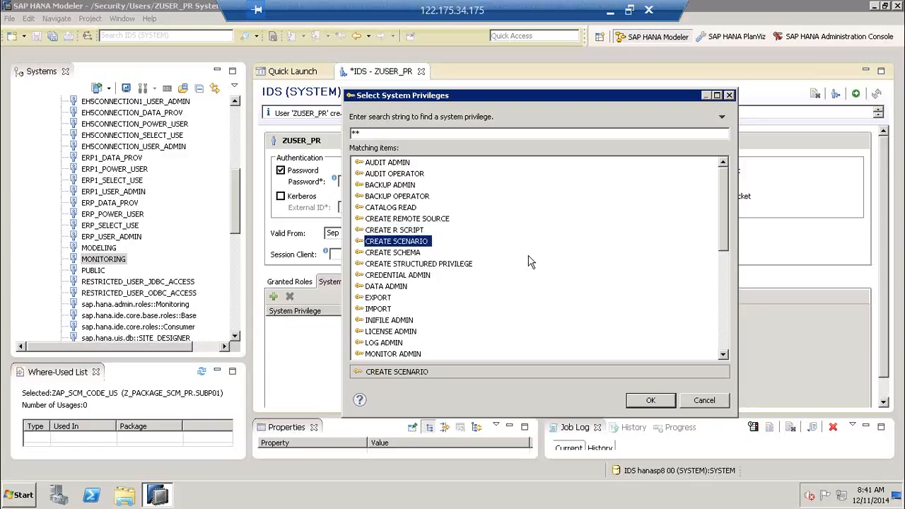
click(414, 255)
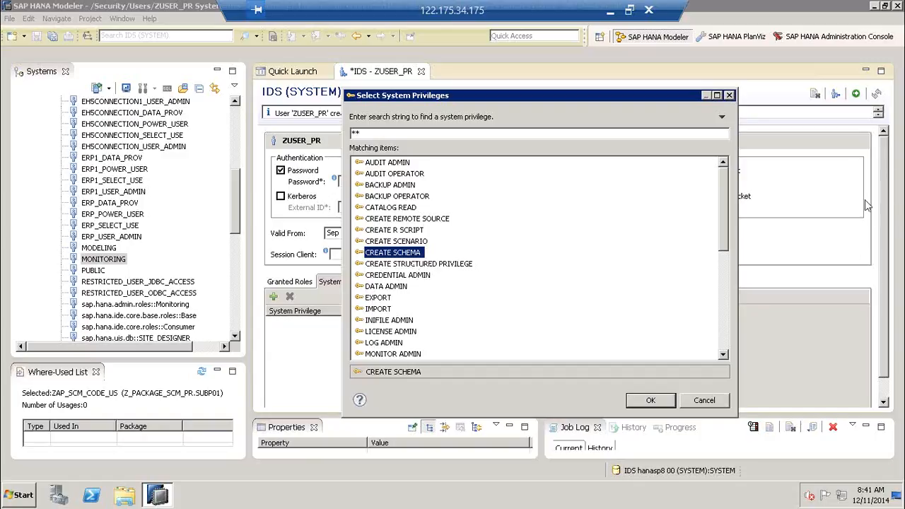
mouse_move(339, 141)
mouse_down()
mouse_move(318, 153)
mouse_move(335, 134)
mouse_up()
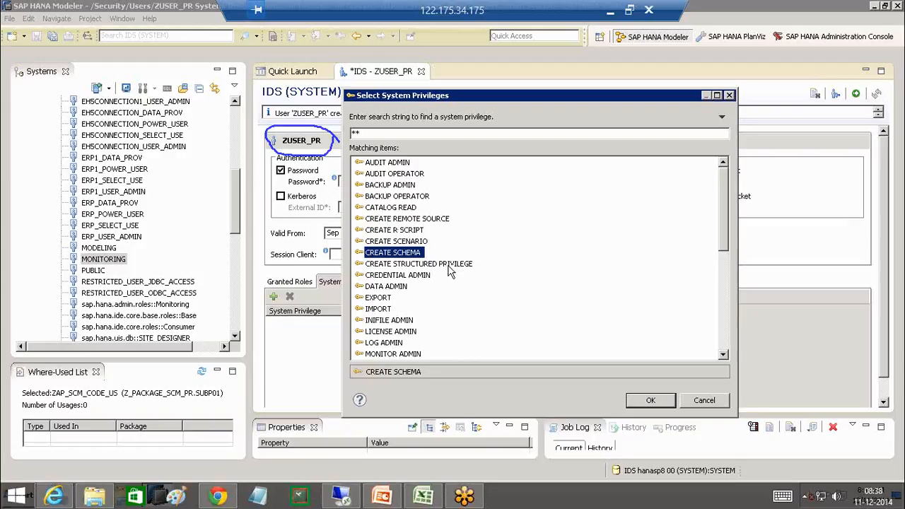
click(450, 266)
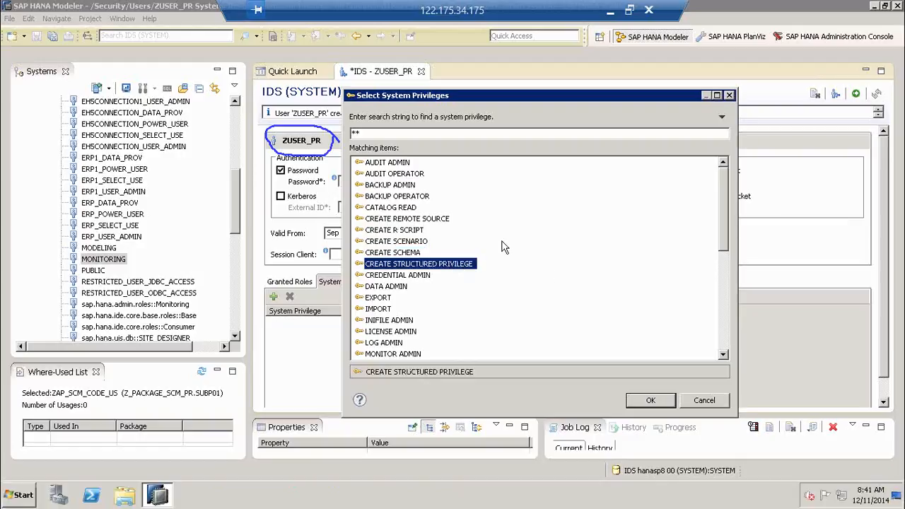
click(423, 278)
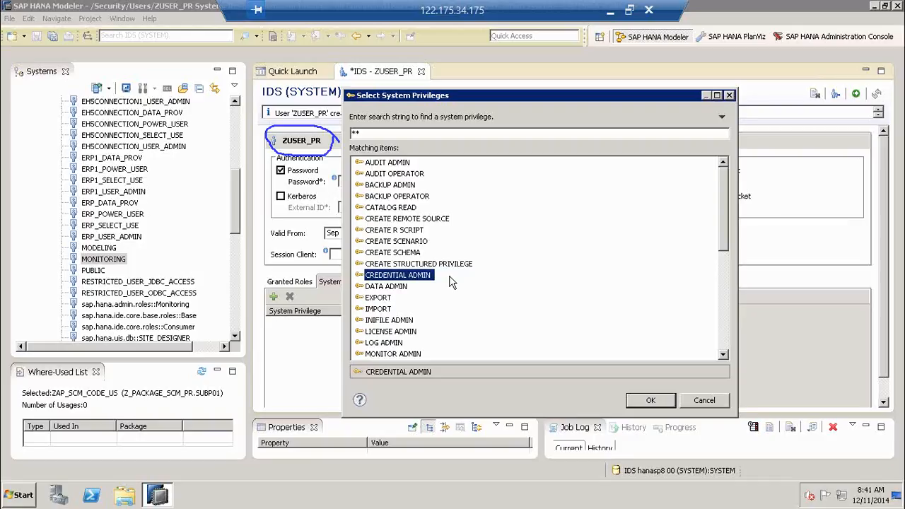
click(389, 287)
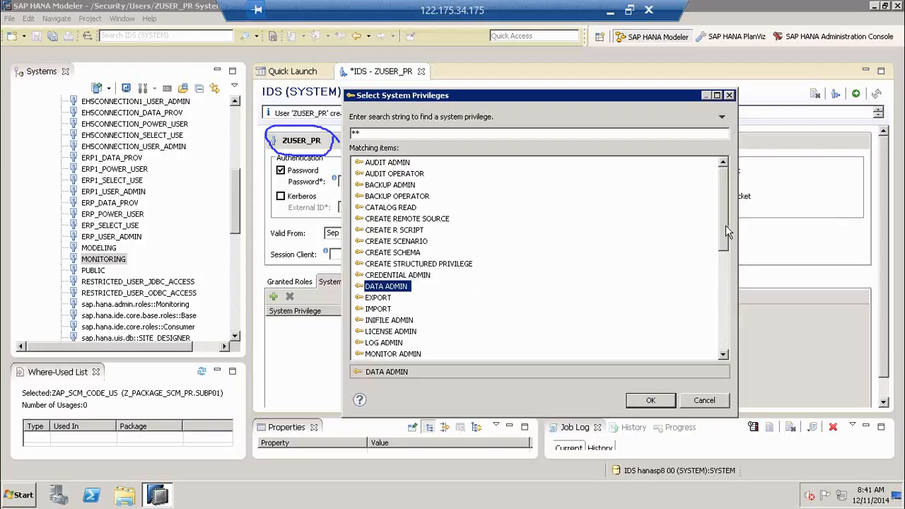
drag(725, 226, 712, 257)
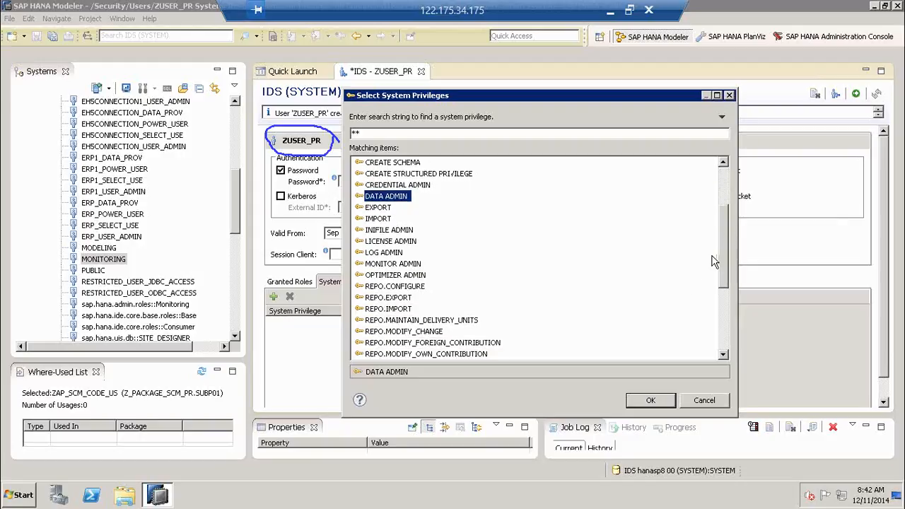
click(375, 209)
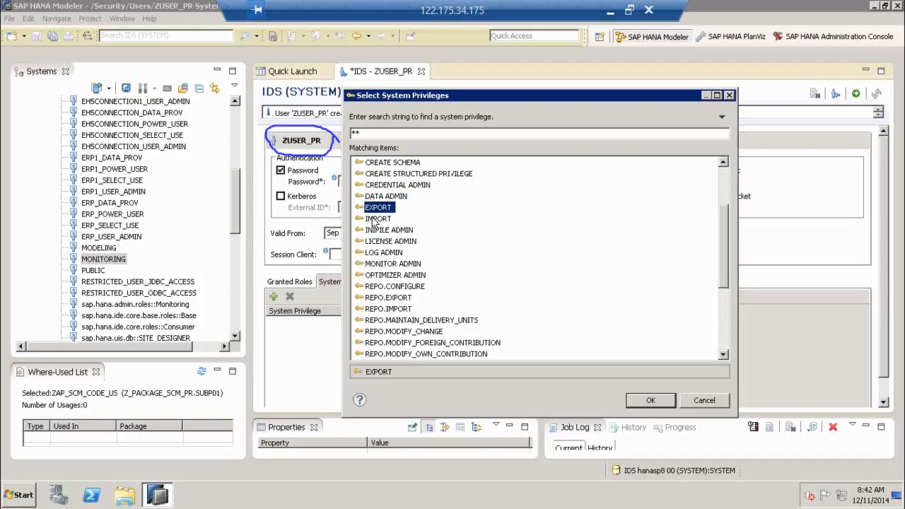
ctrl+click(374, 220)
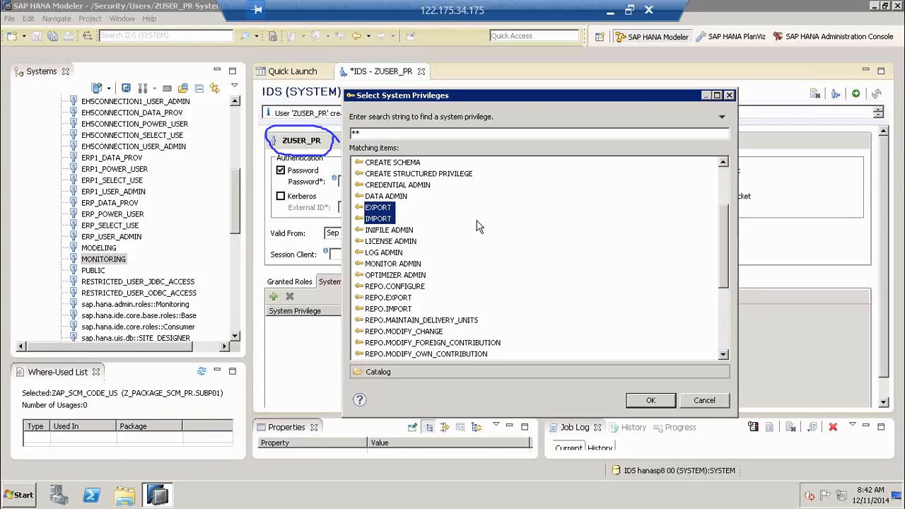
click(389, 231)
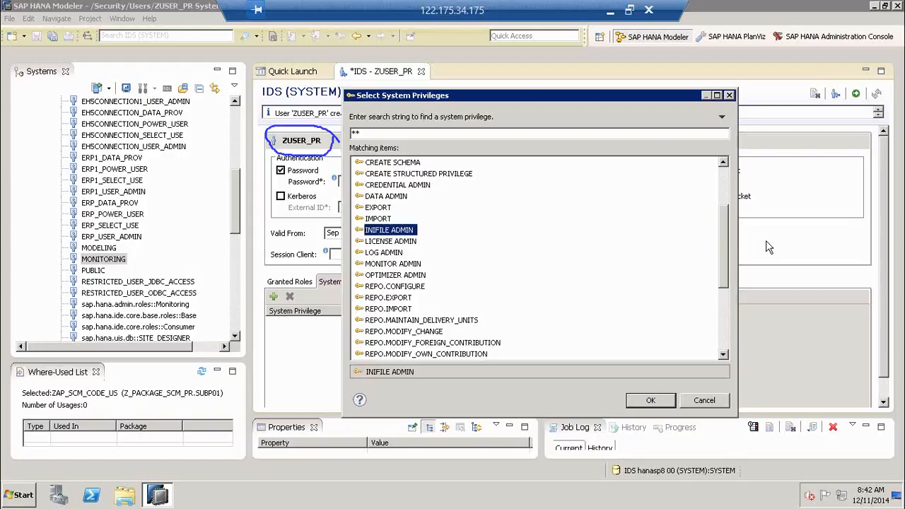
scroll(723, 229, down, 1)
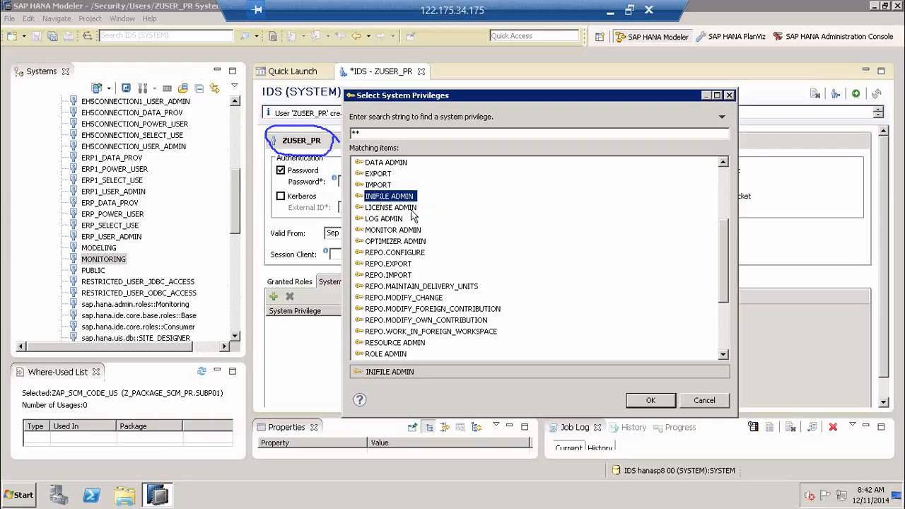
click(412, 212)
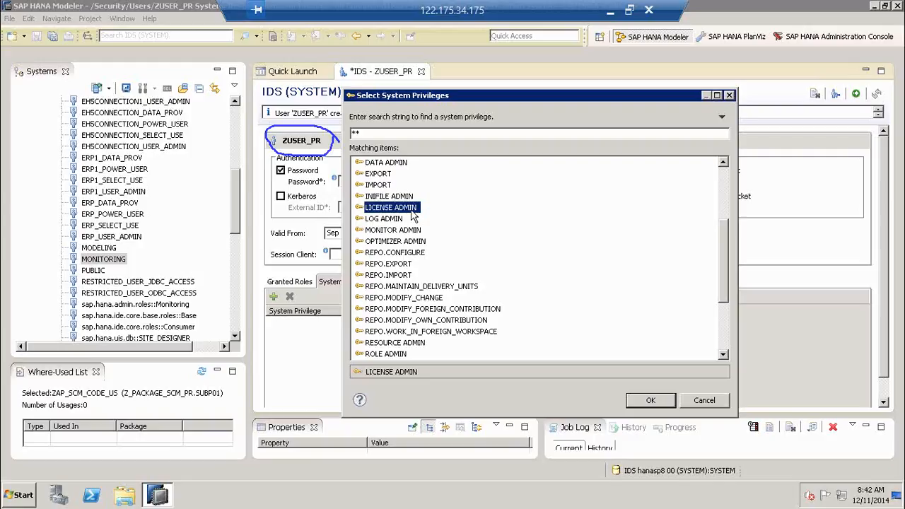
click(395, 220)
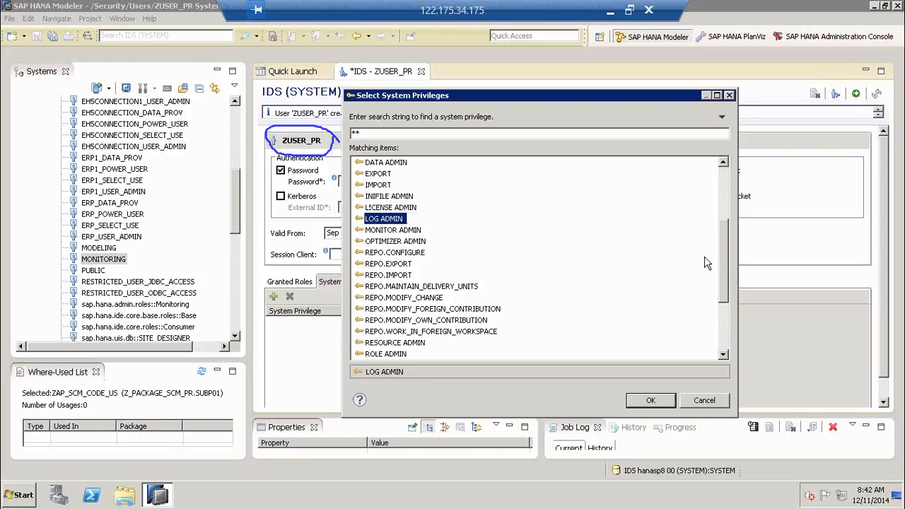
drag(723, 244, 724, 262)
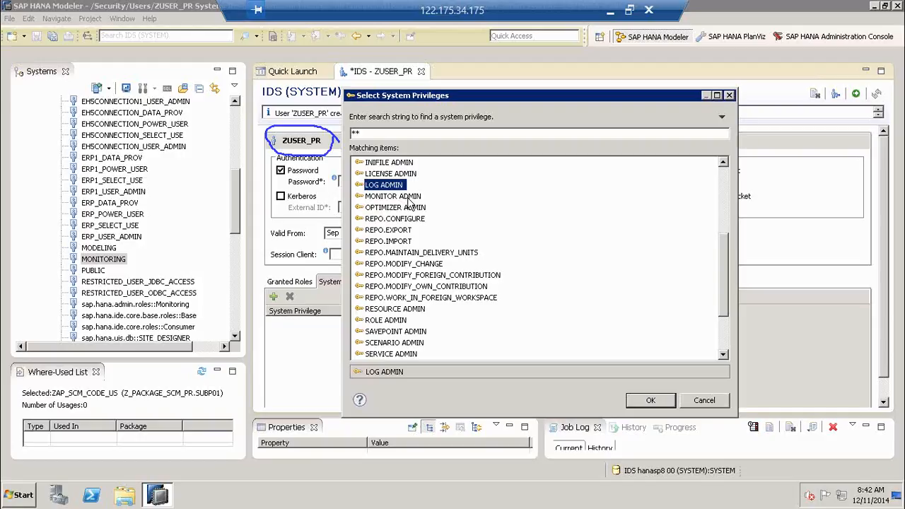
click(409, 198)
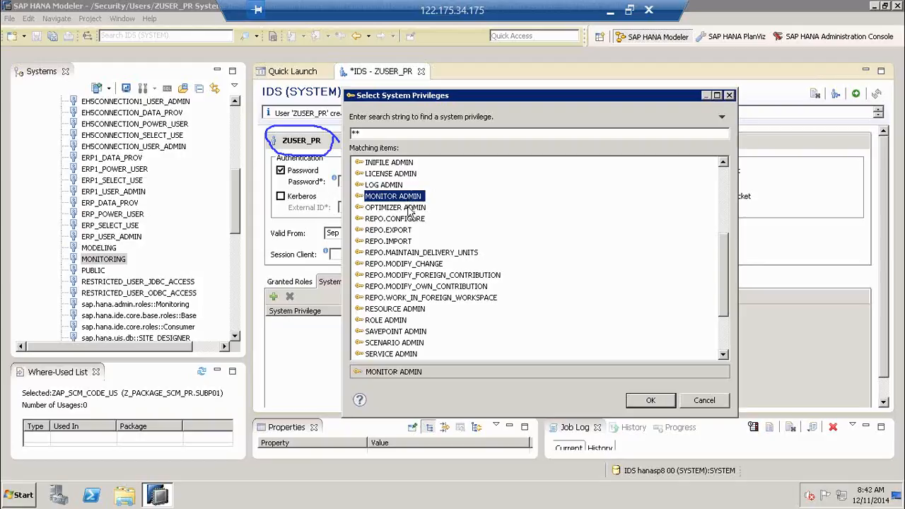
click(409, 209)
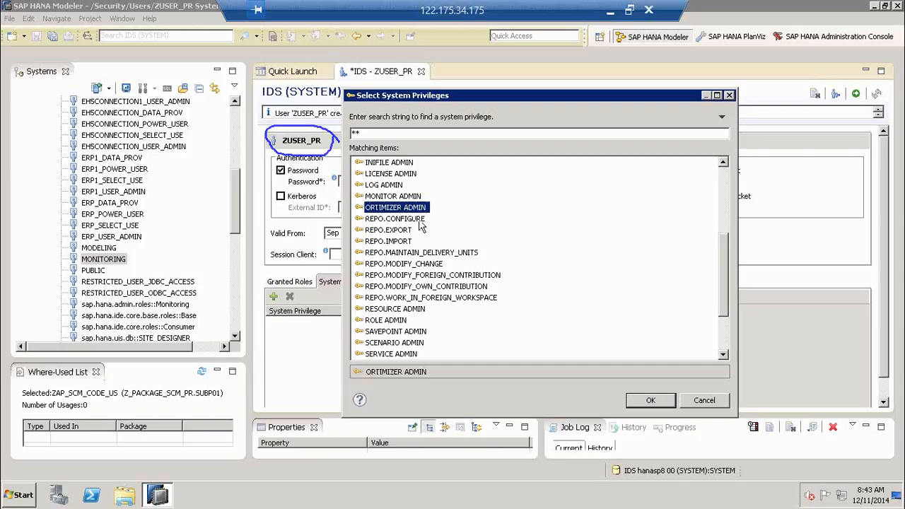
click(415, 220)
drag(406, 232, 565, 302)
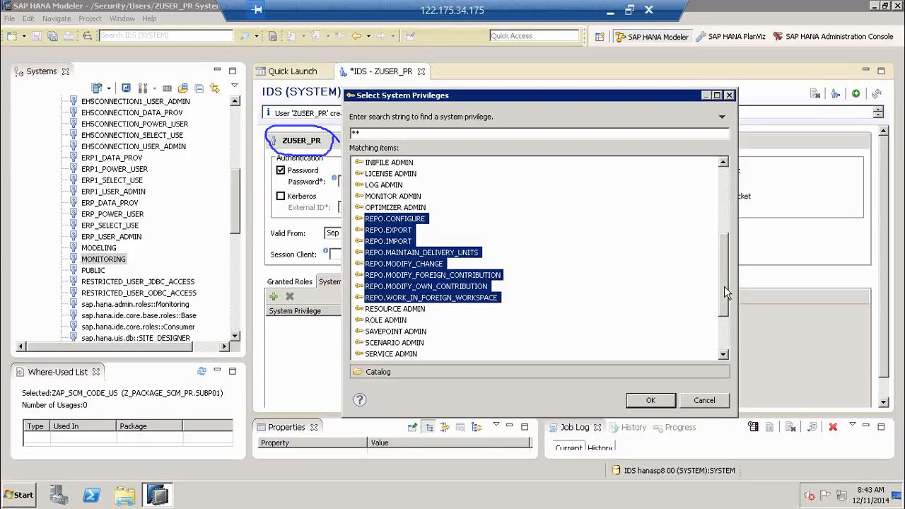
scroll(723, 298, down, 2)
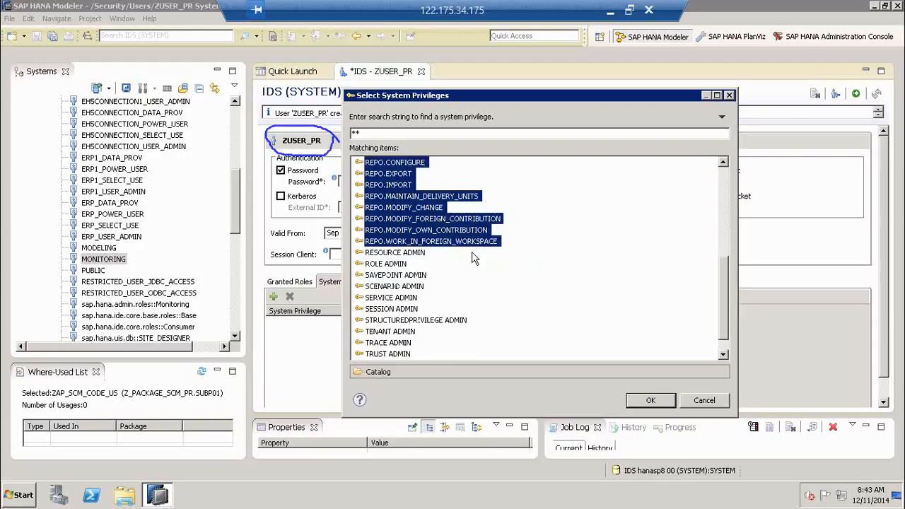
click(403, 252)
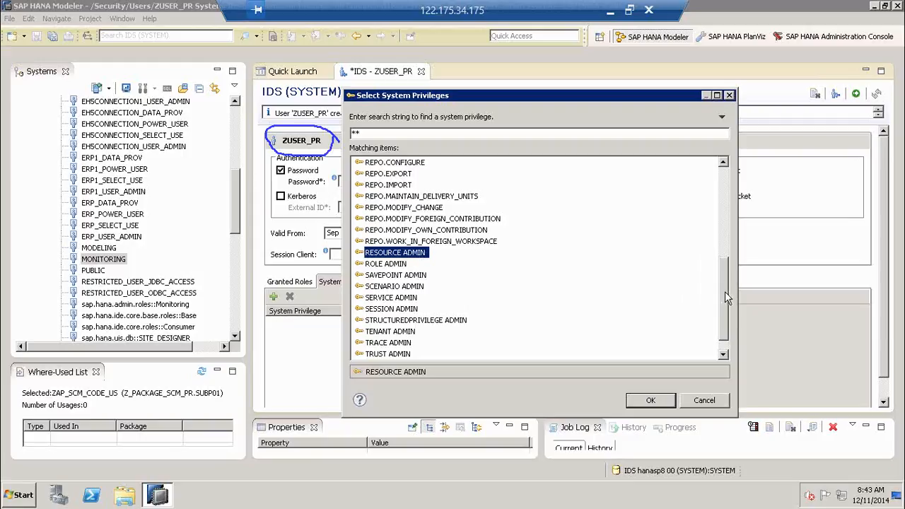
drag(725, 292, 723, 304)
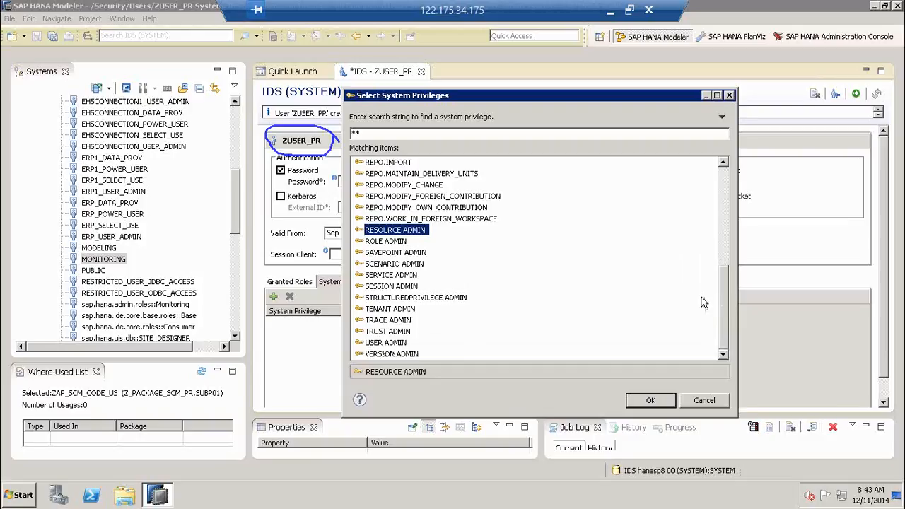
click(393, 242)
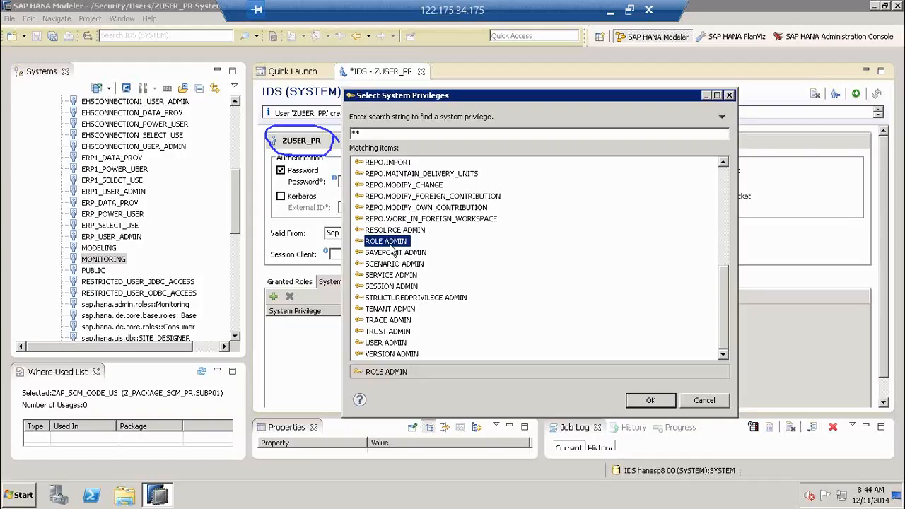
click(413, 254)
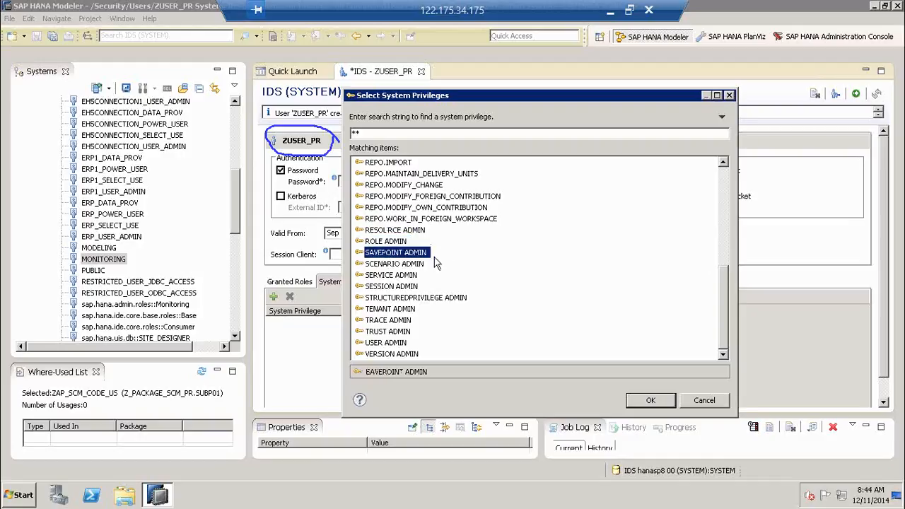
click(416, 265)
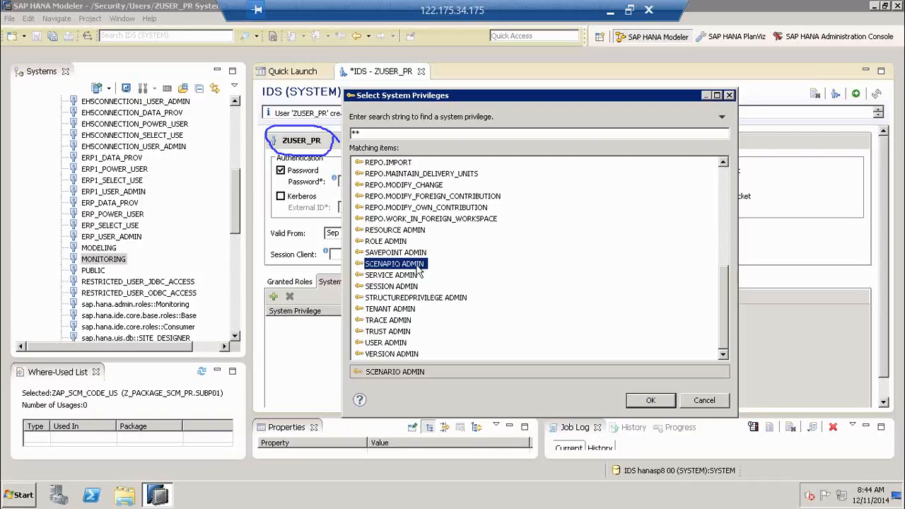
click(412, 276)
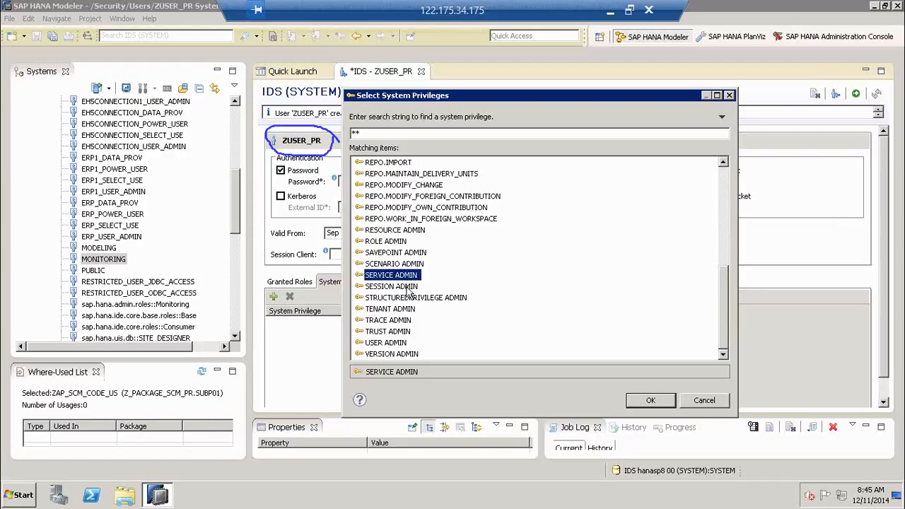
click(408, 286)
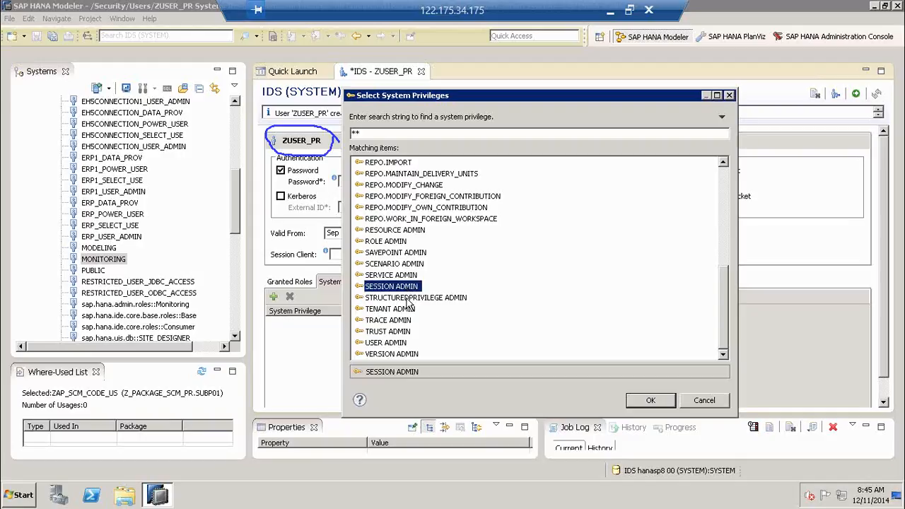
click(409, 298)
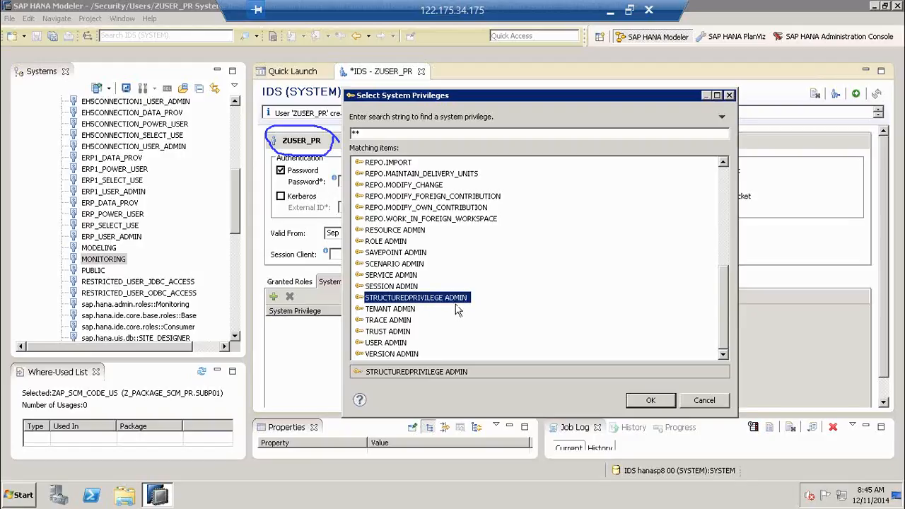
key(Down)
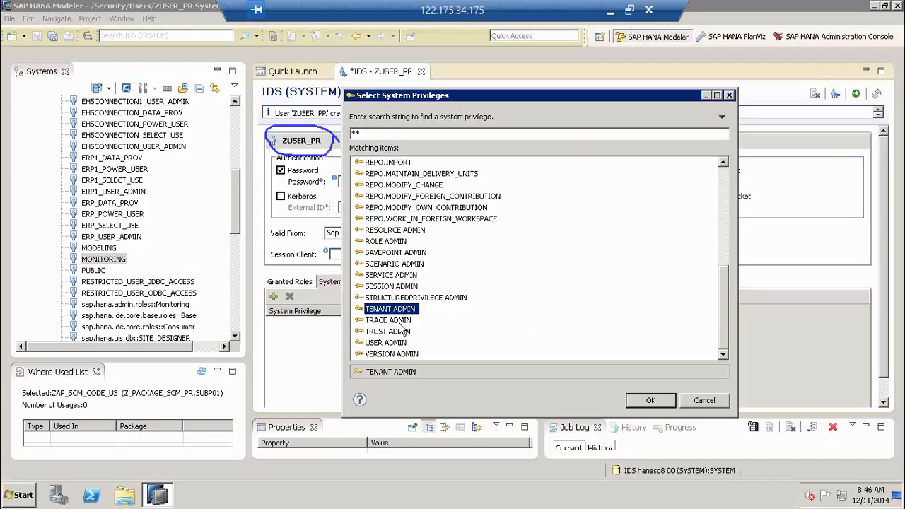
- Review the TRACE ADMIN, TRUST ADMIN, USER ADMIN and VERSION ADMIN privilege descriptions
click(400, 320)
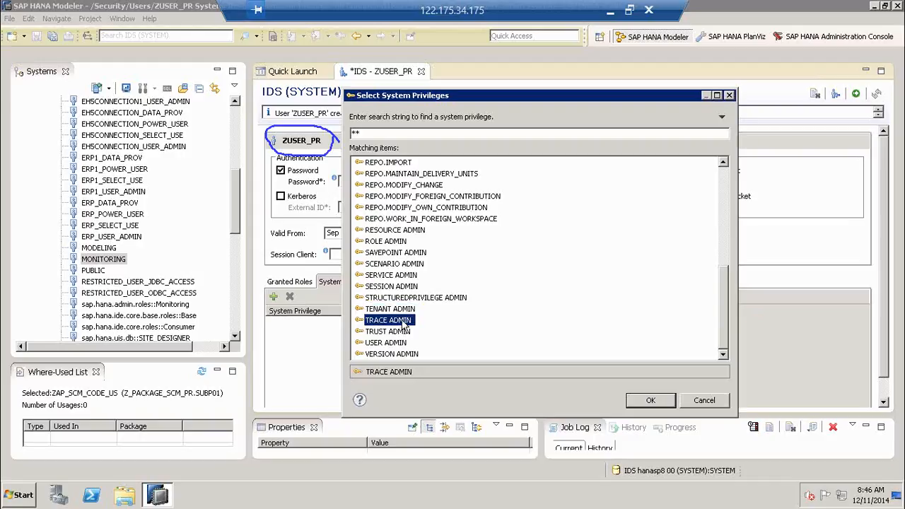
click(402, 332)
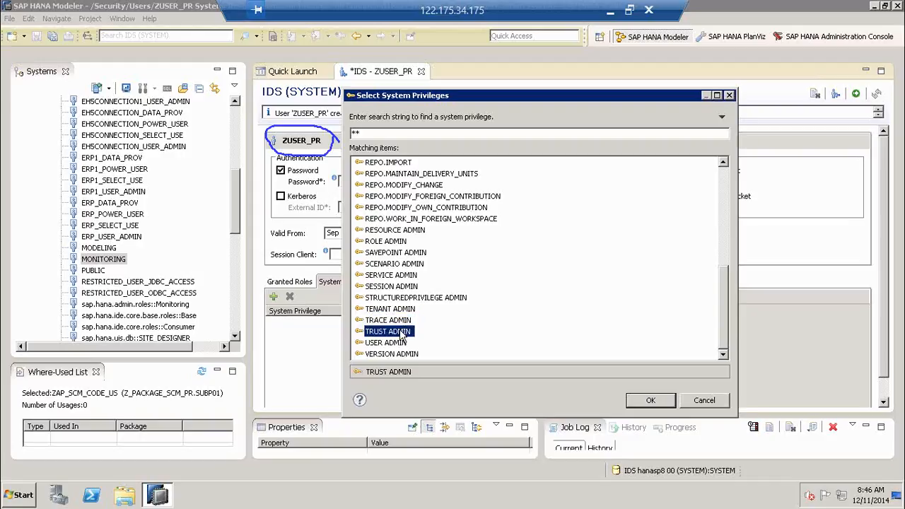
click(398, 344)
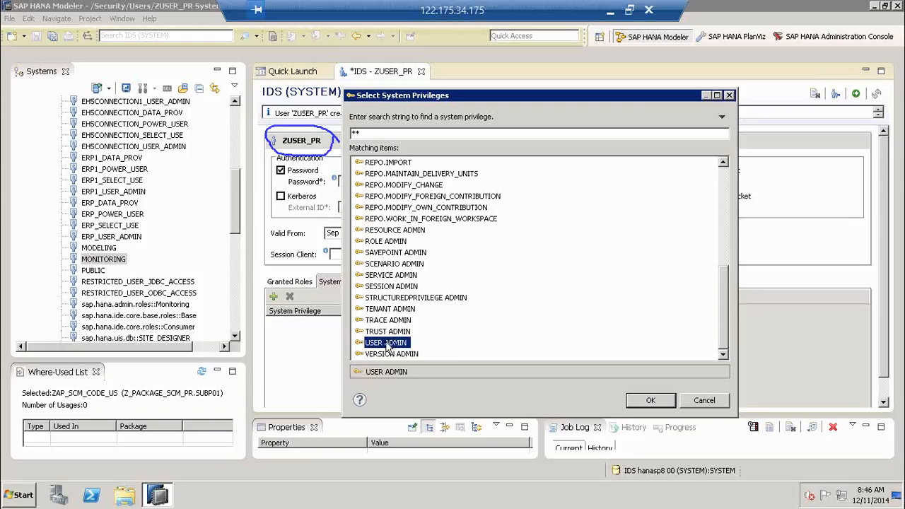
click(405, 354)
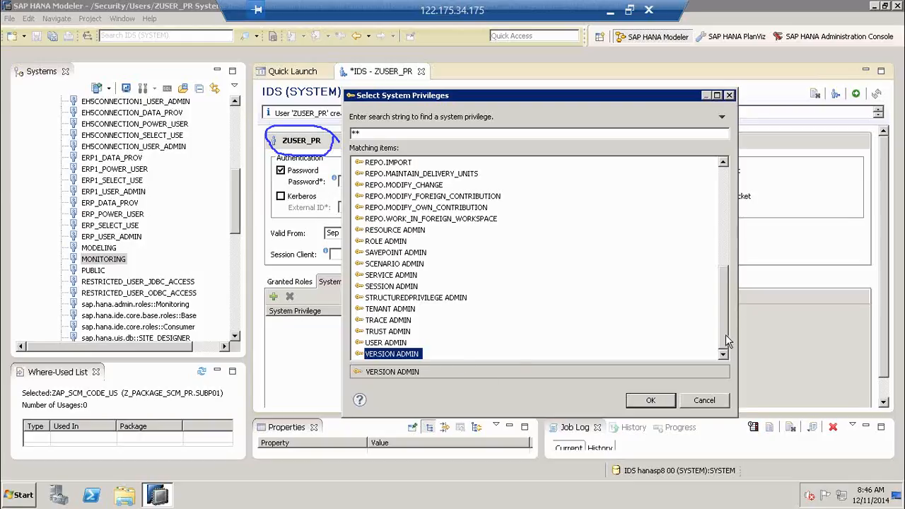
scroll(732, 190, up, 7)
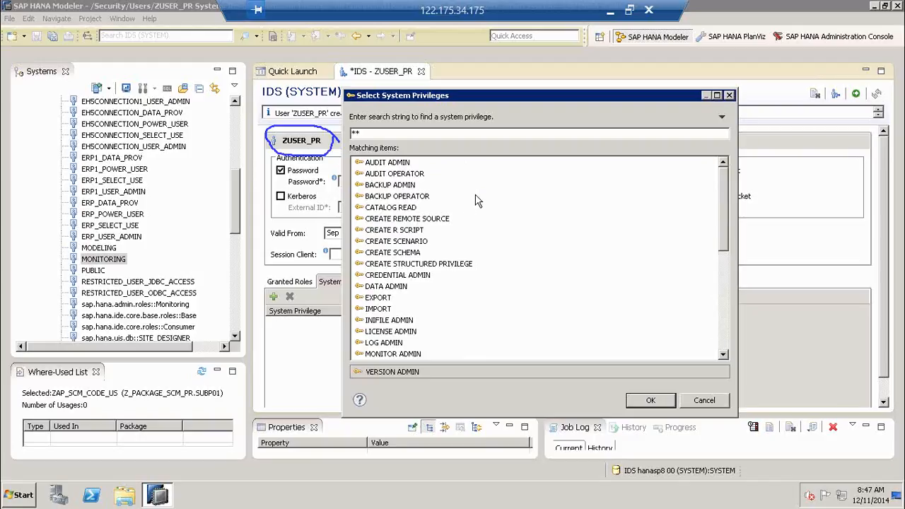
- Grant CATALOG READ, CREDENTIAL ADMIN, DATA ADMIN, EXPORT, IMPORT, ROLE ADMIN and USER ADMIN to ZUSER_PR
click(405, 209)
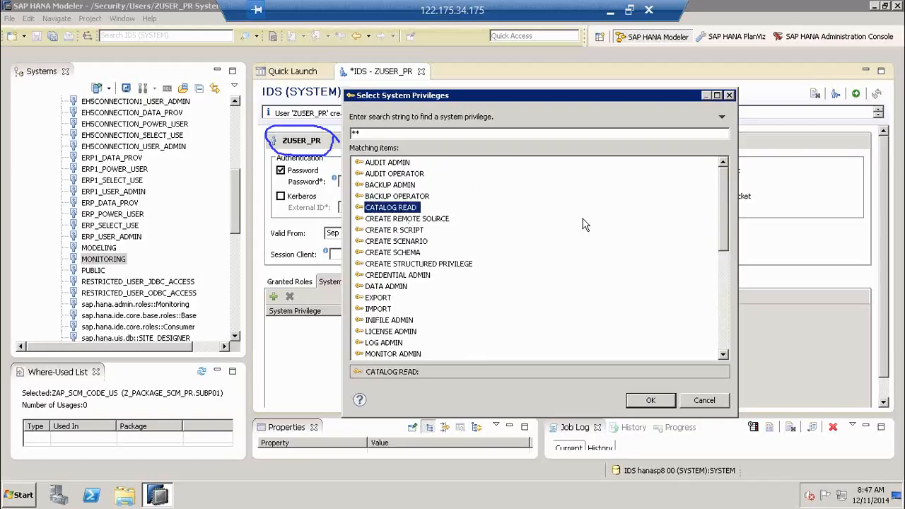
ctrl+click(396, 290)
ctrl+click(407, 277)
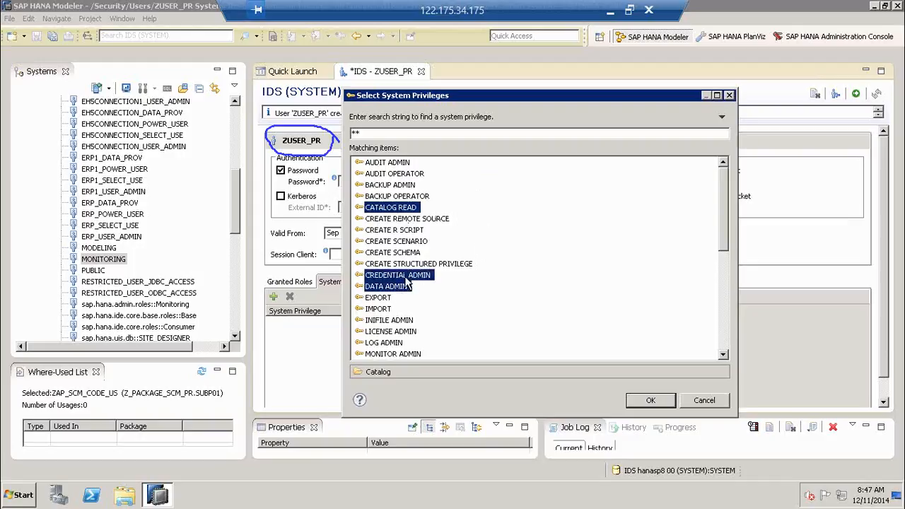
ctrl+click(389, 298)
ctrl+click(387, 309)
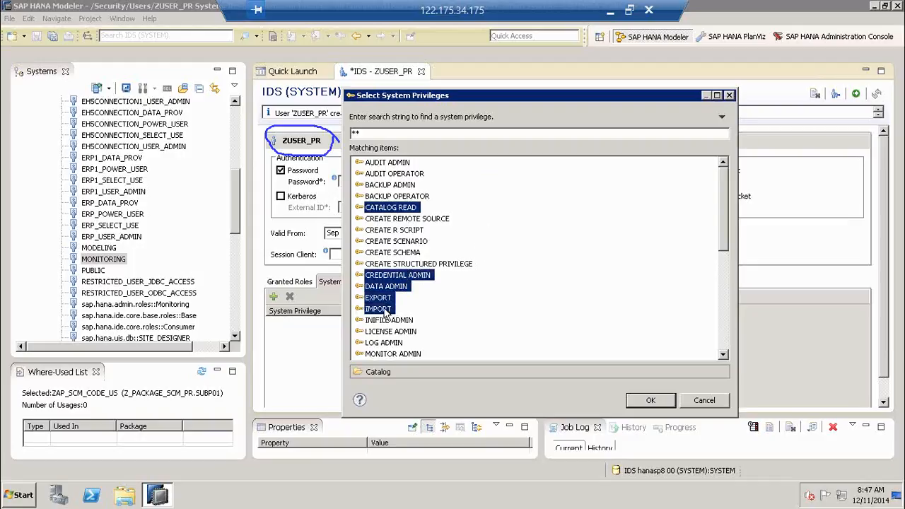
drag(726, 251, 725, 314)
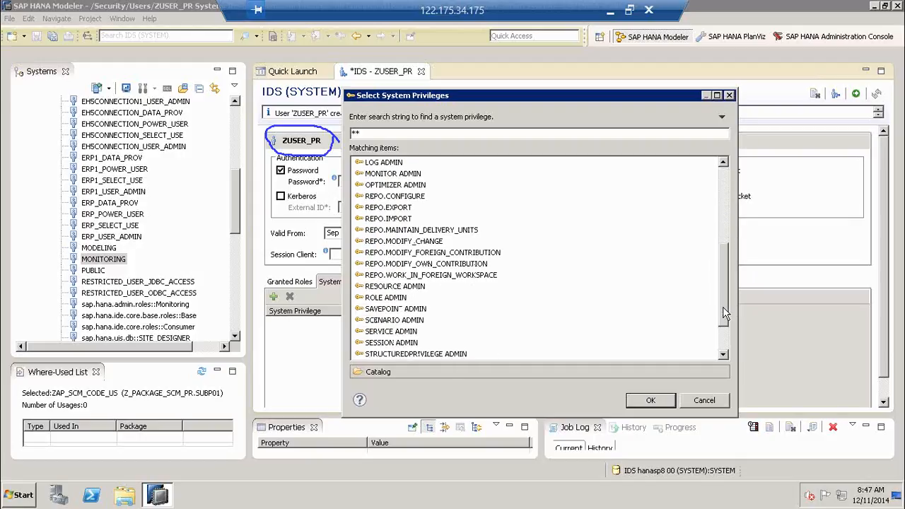
ctrl+click(396, 299)
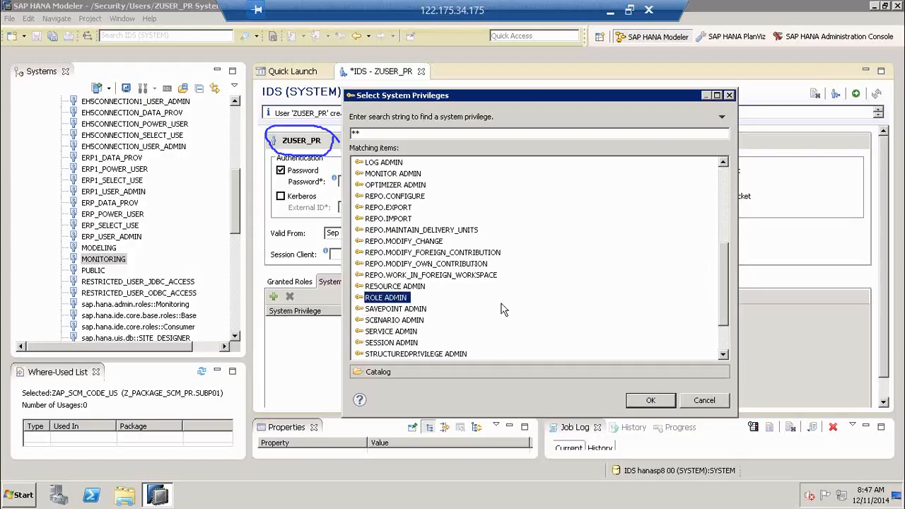
scroll(725, 309, down, 2)
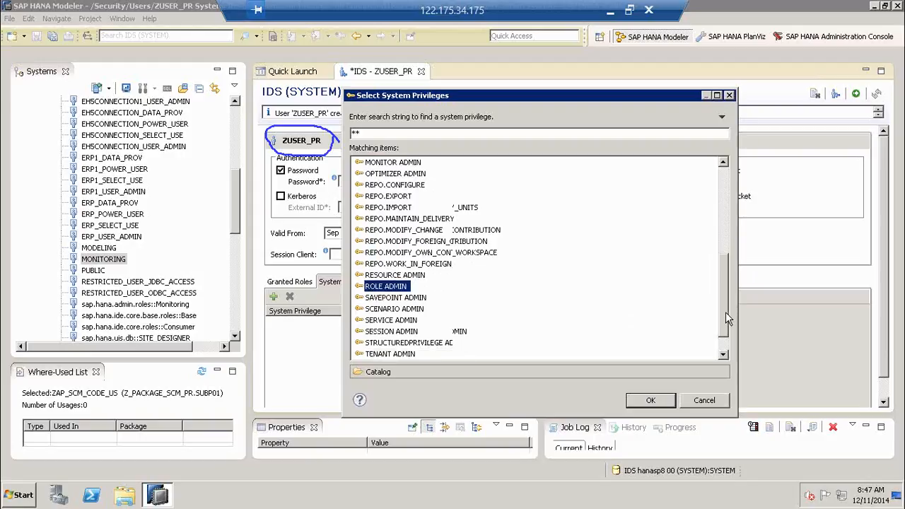
ctrl+click(393, 342)
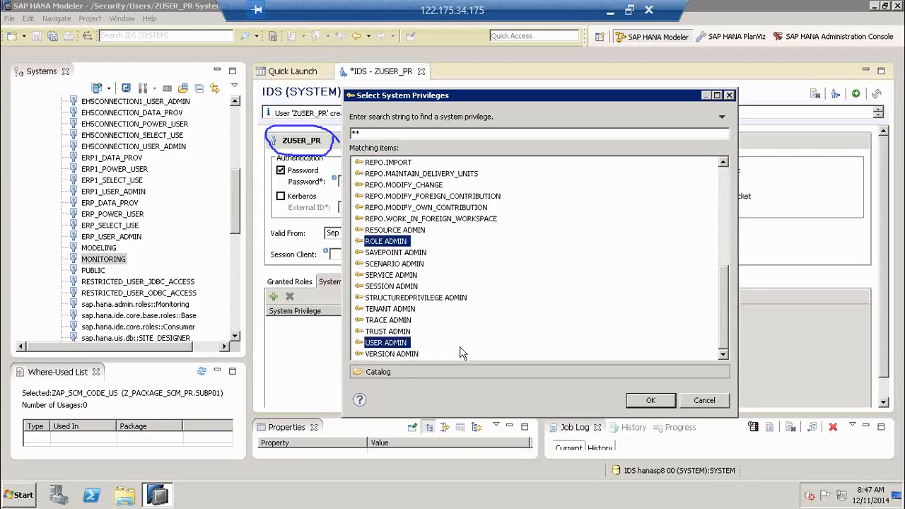
click(651, 400)
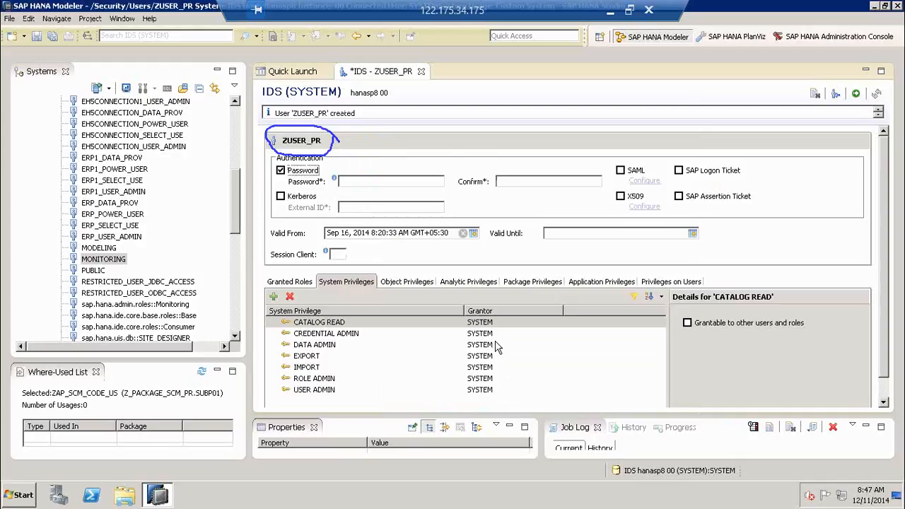
- Show ZUSER_PR's object privileges and inspect the entry for its own ZUSER_PR schema
click(423, 284)
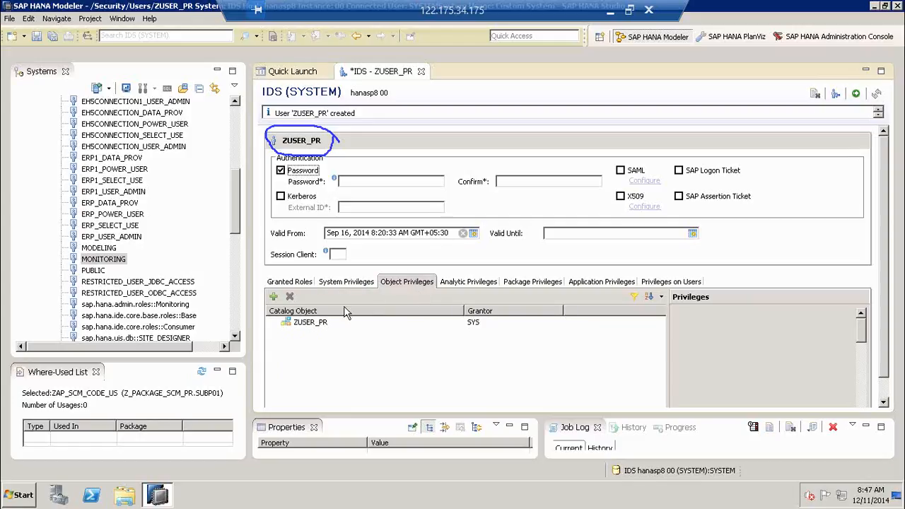
click(314, 326)
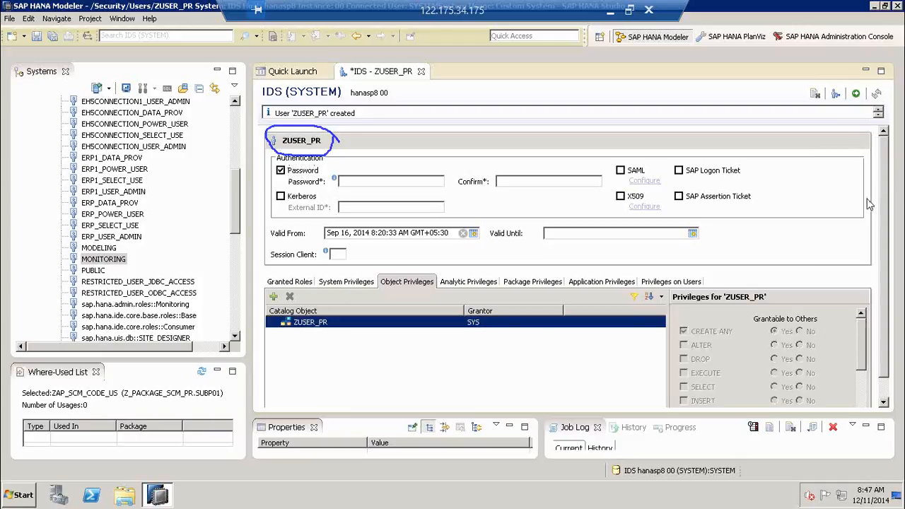
click(826, 198)
mouse_move(297, 154)
mouse_down()
mouse_move(298, 315)
mouse_move(281, 297)
mouse_move(297, 315)
mouse_move(319, 300)
mouse_up()
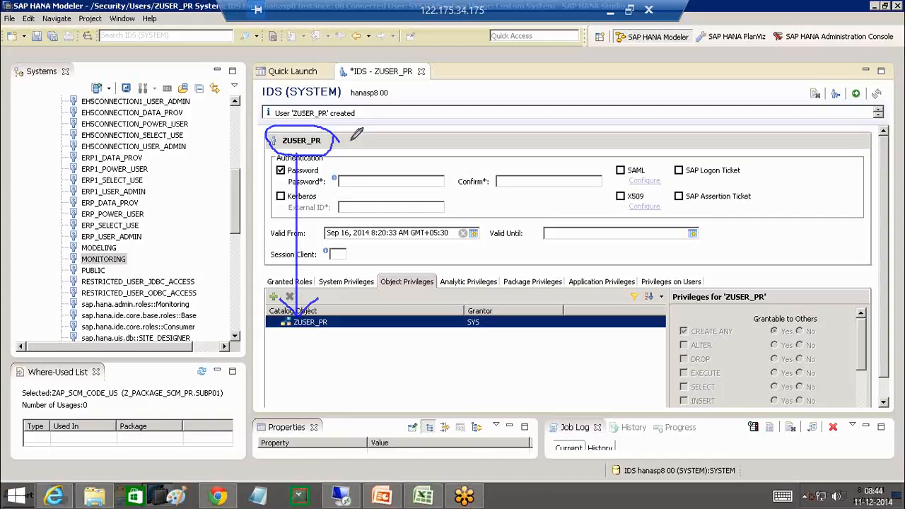
mouse_move(348, 133)
mouse_down()
mouse_move(356, 146)
mouse_move(382, 120)
mouse_move(392, 123)
mouse_up()
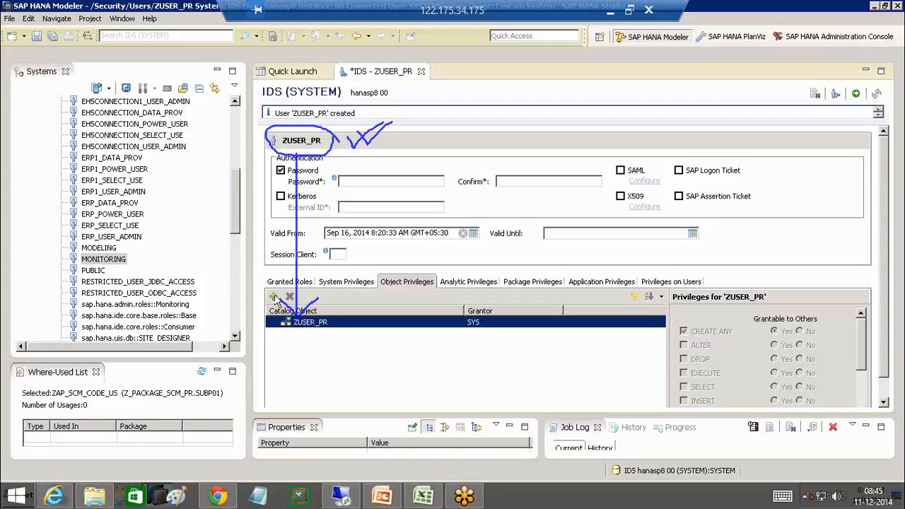
- Search 'MARA' and add table TD_MARA (SYSTEM) with the SELECT privilege
click(273, 297)
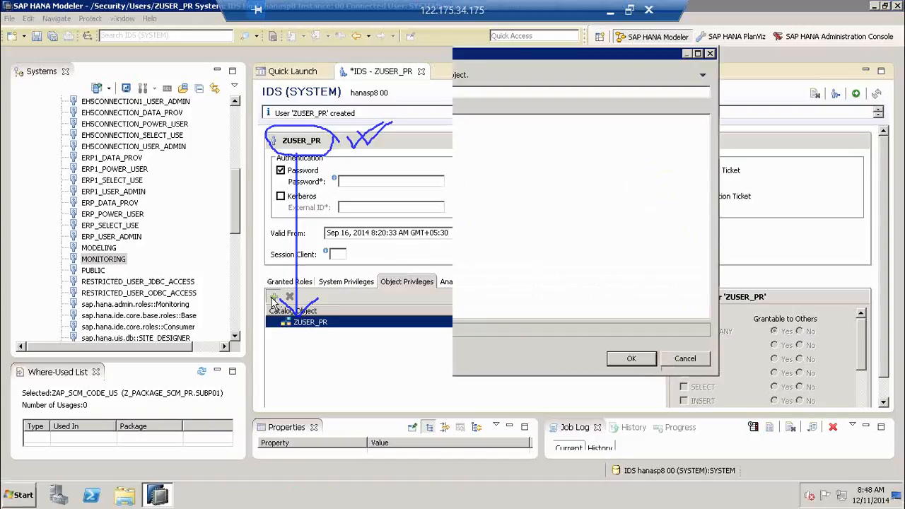
drag(539, 50, 669, 50)
text(MARA)
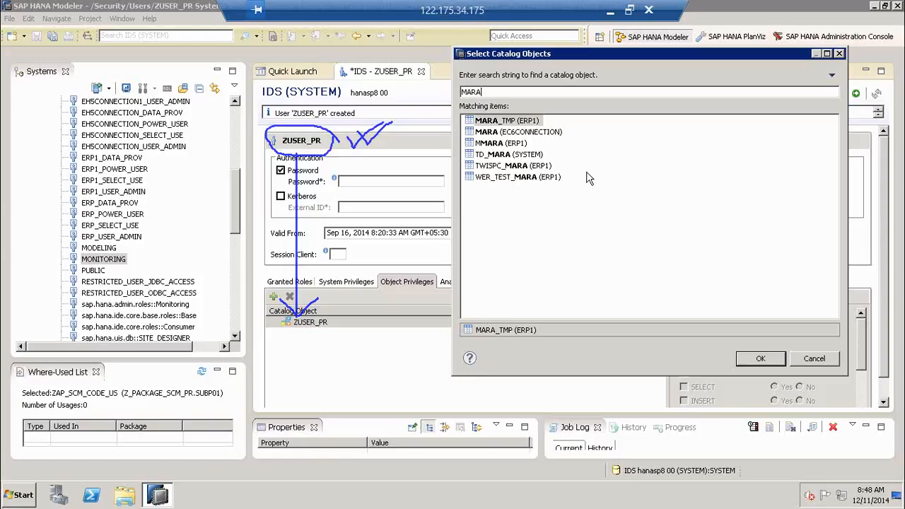
click(531, 156)
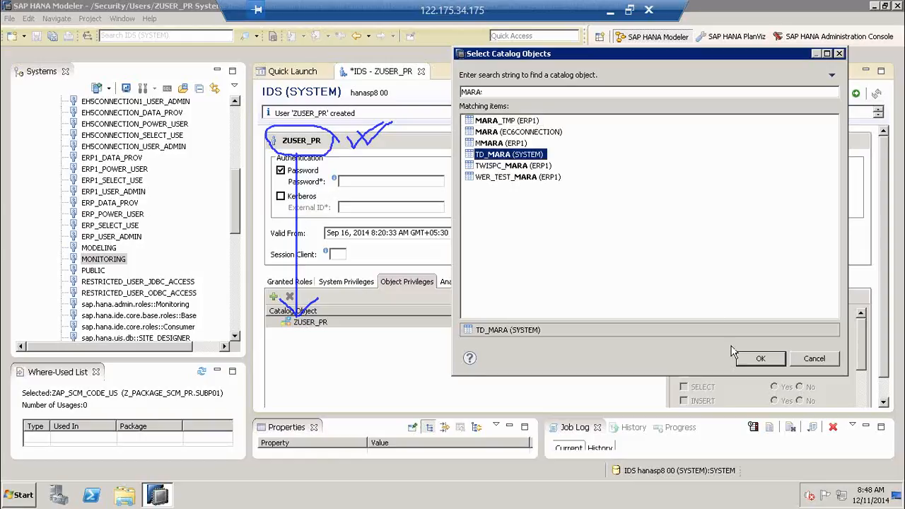
click(759, 360)
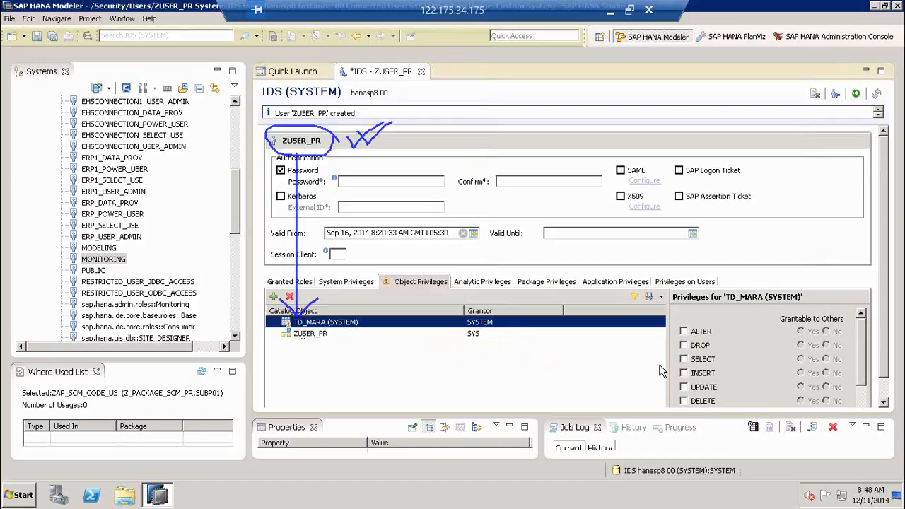
click(684, 359)
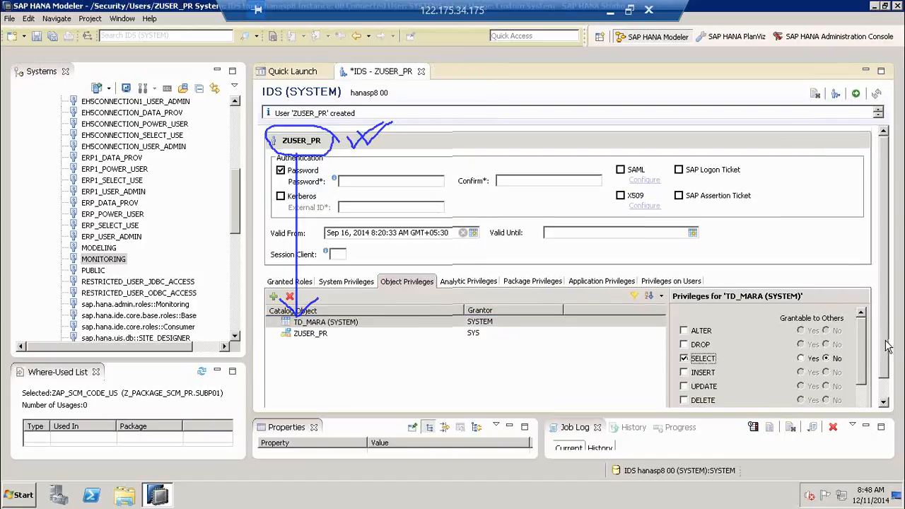
- Compare the ZUSER_PR schema privileges, then return to the TD_MARA entry
scroll(887, 357, down, 1)
scroll(886, 357, down, 1)
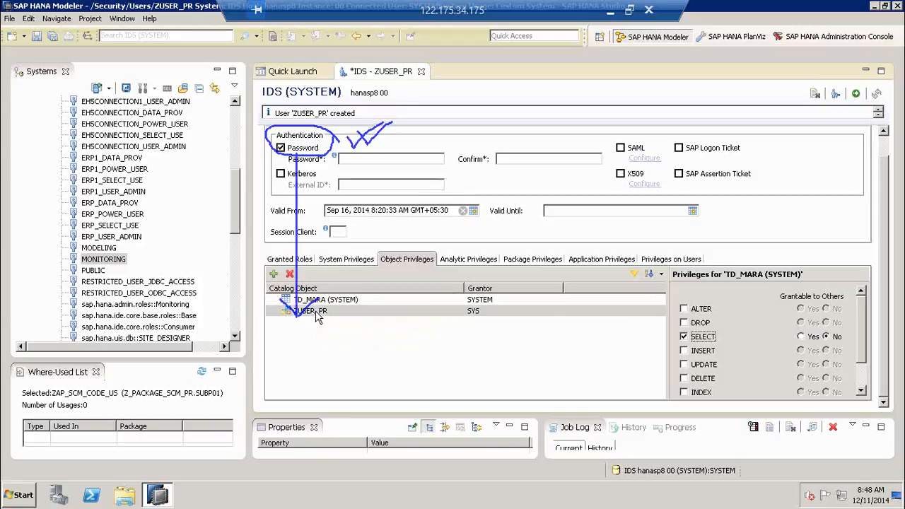
click(315, 311)
click(337, 303)
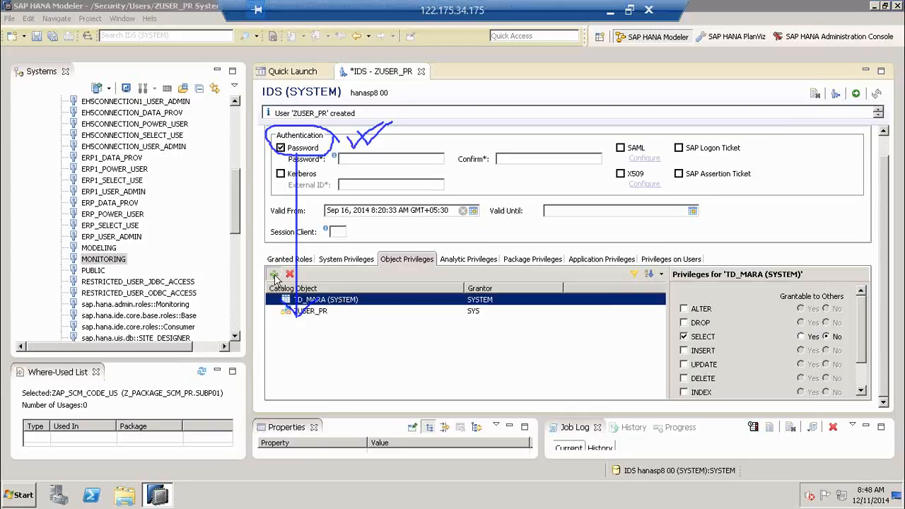
- Add the SYSTEM schema as a catalog object with SELECT, Grantable left at No
click(273, 274)
text(S)
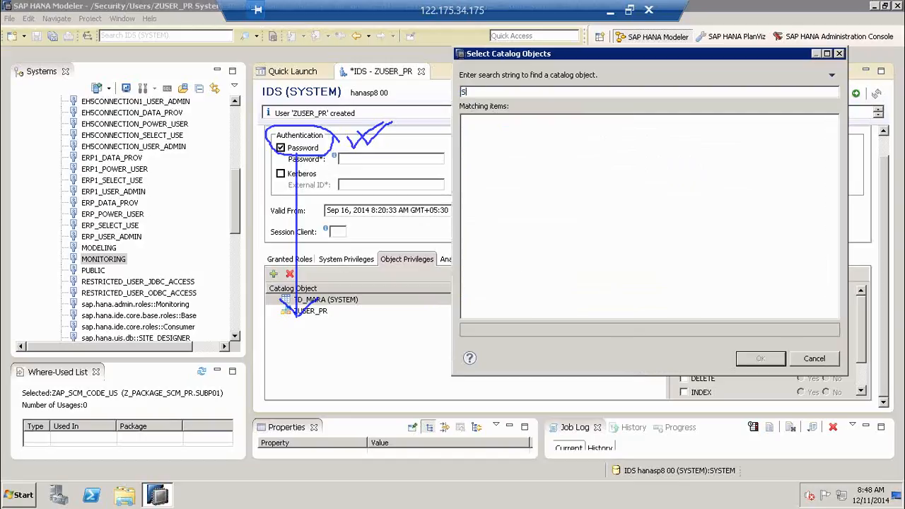
text(YSTEM)
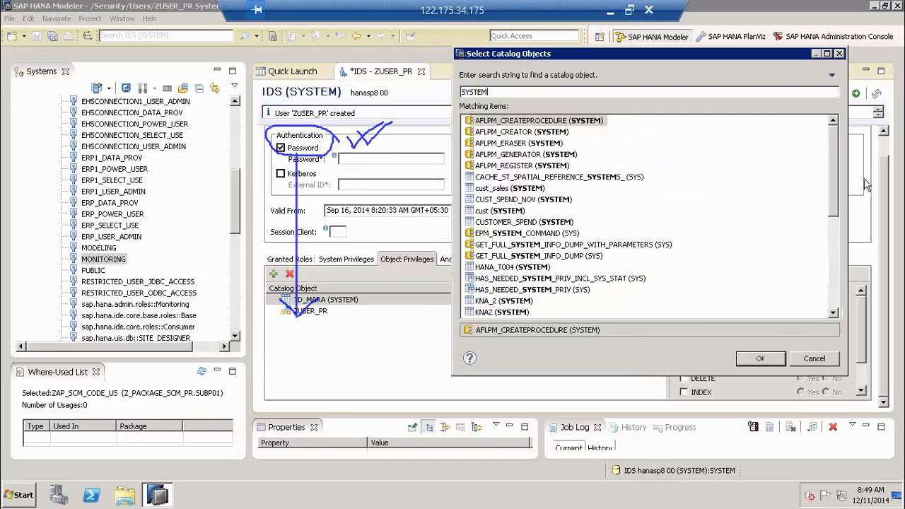
drag(834, 214, 835, 303)
click(489, 237)
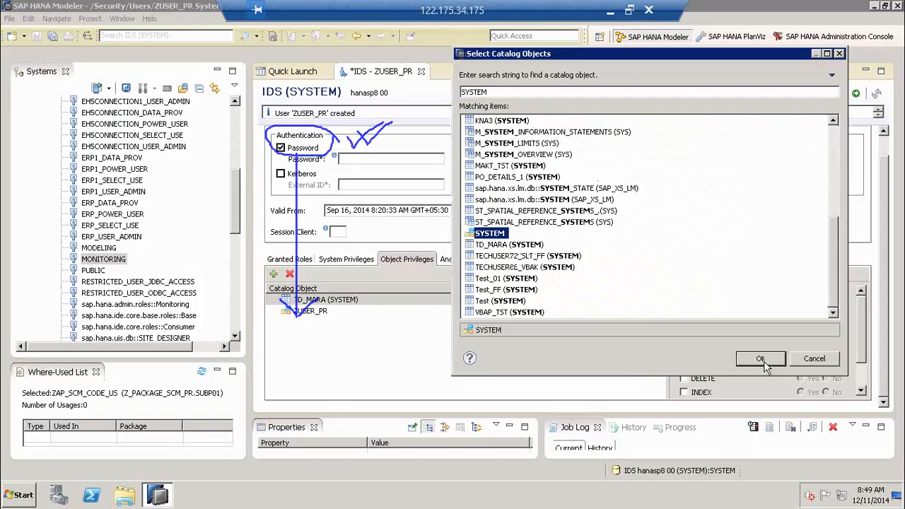
click(760, 358)
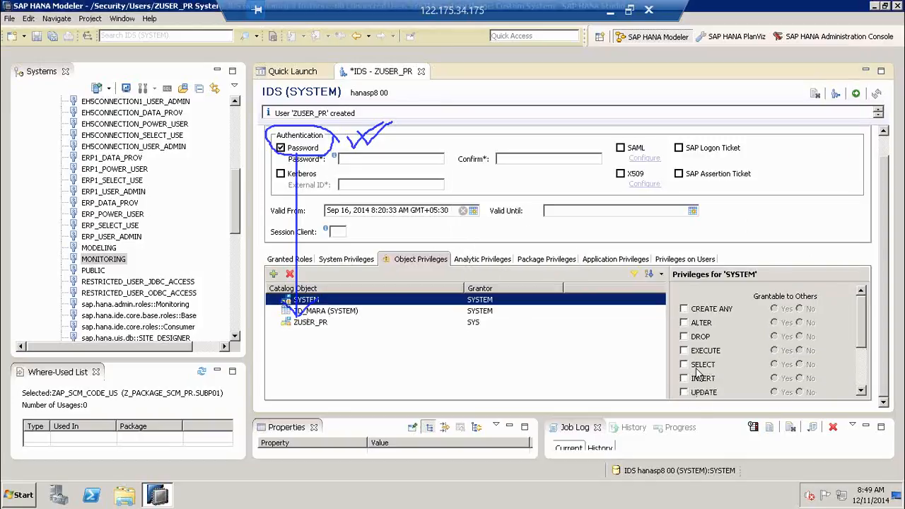
click(684, 364)
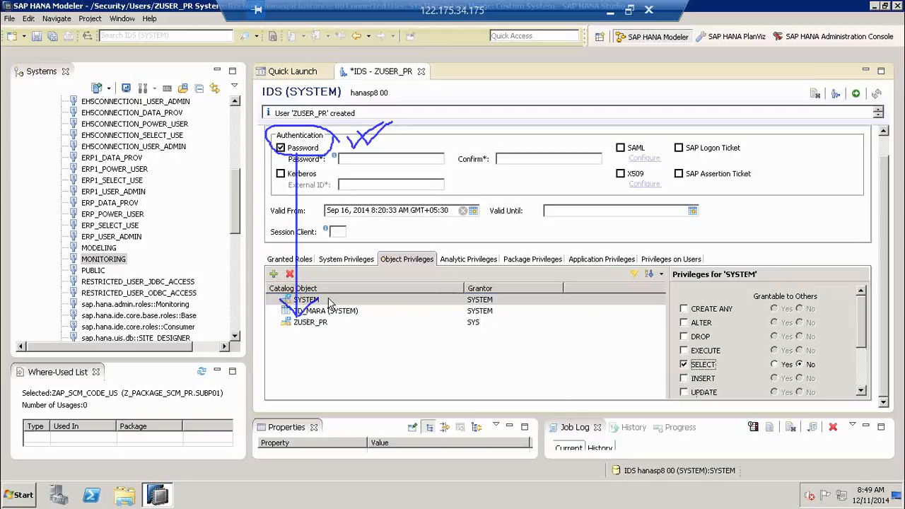
click(329, 300)
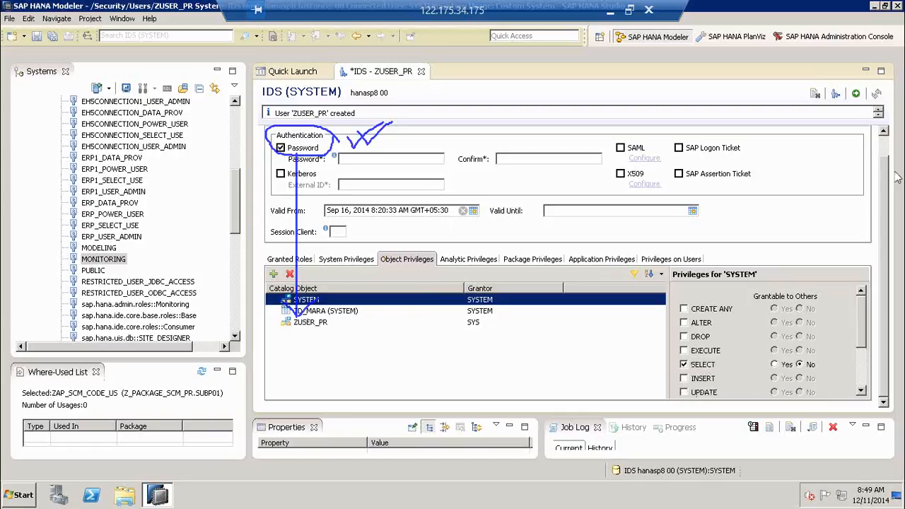
click(840, 253)
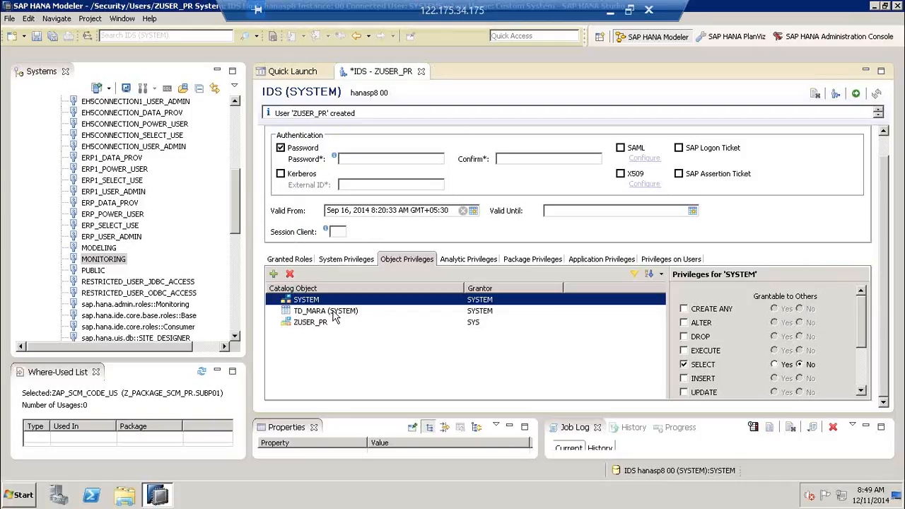
- Tick DELETE on TD_MARA (SYSTEM) alongside its existing SELECT privilege
click(335, 314)
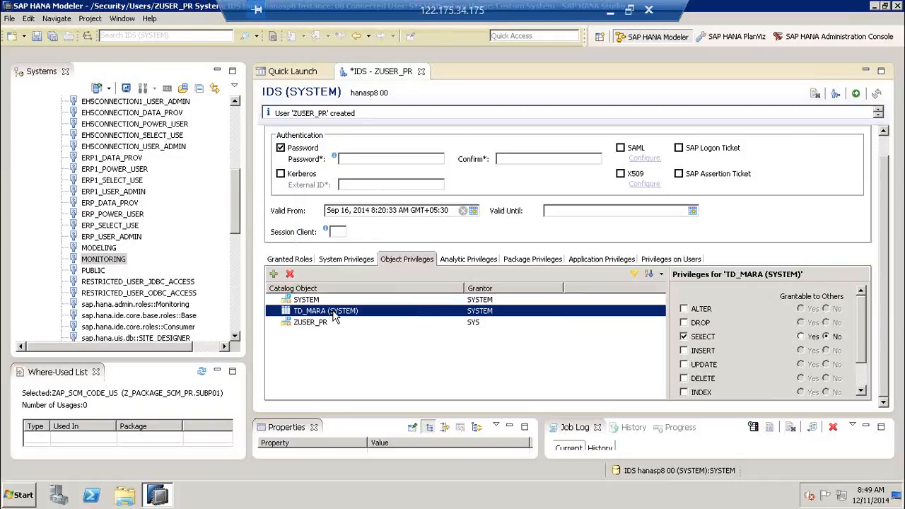
click(334, 301)
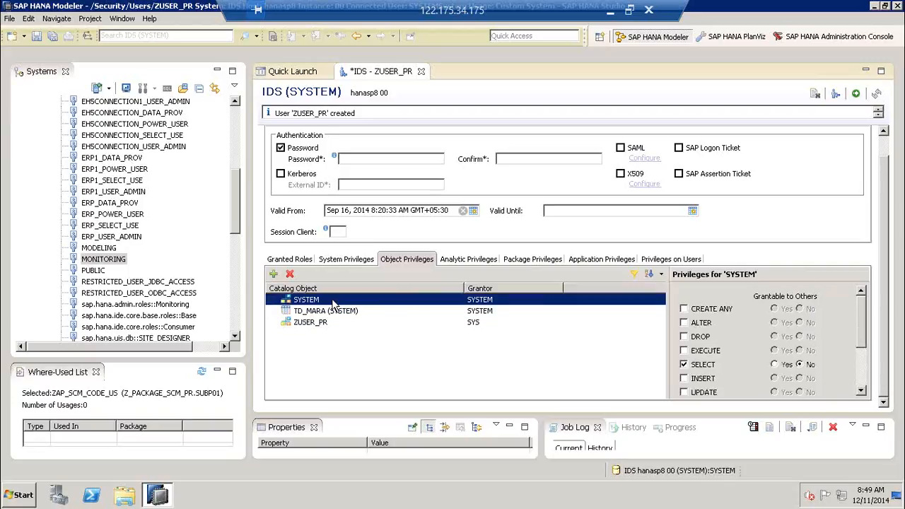
click(335, 313)
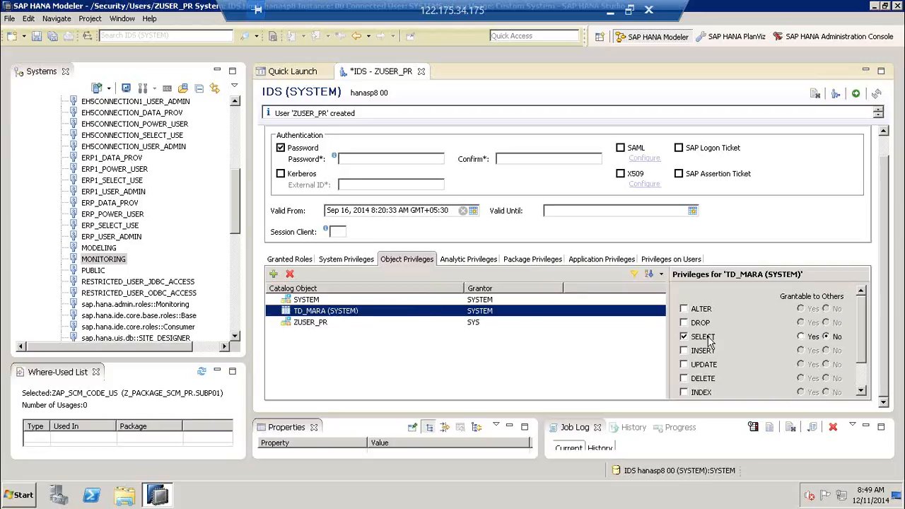
click(683, 379)
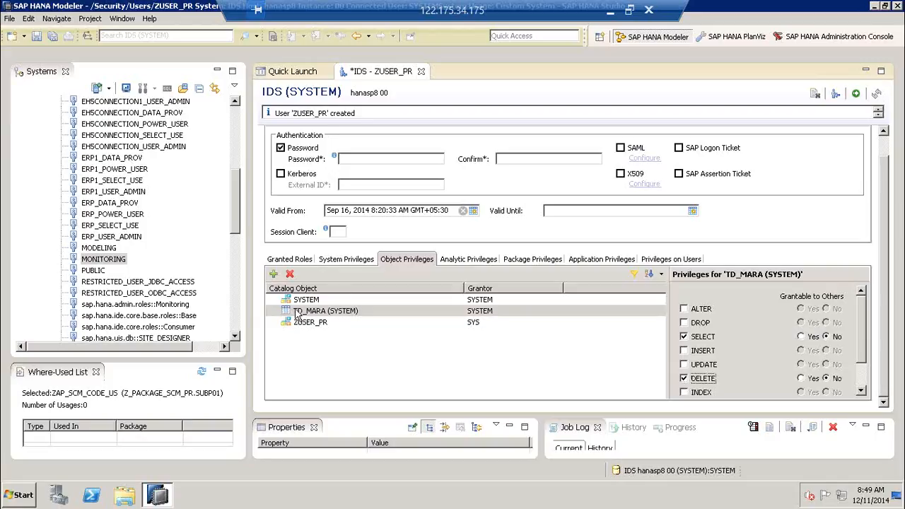
click(324, 315)
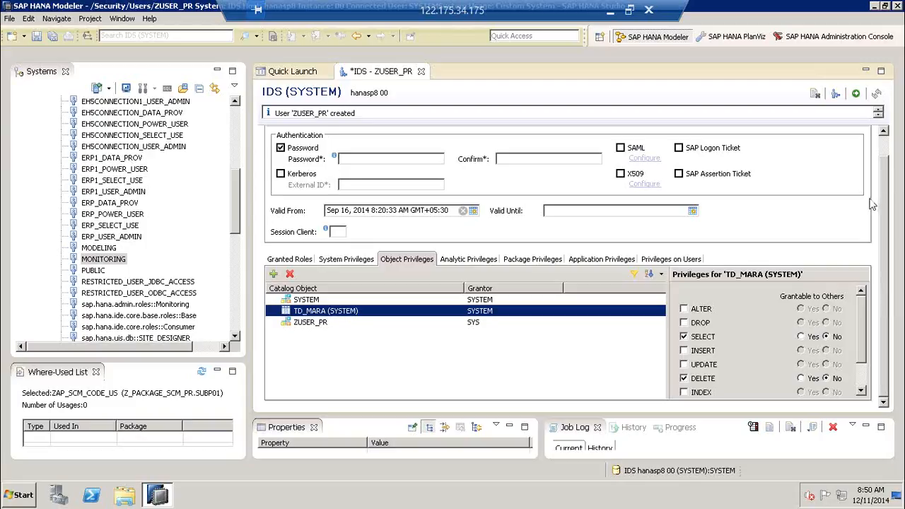
click(901, 272)
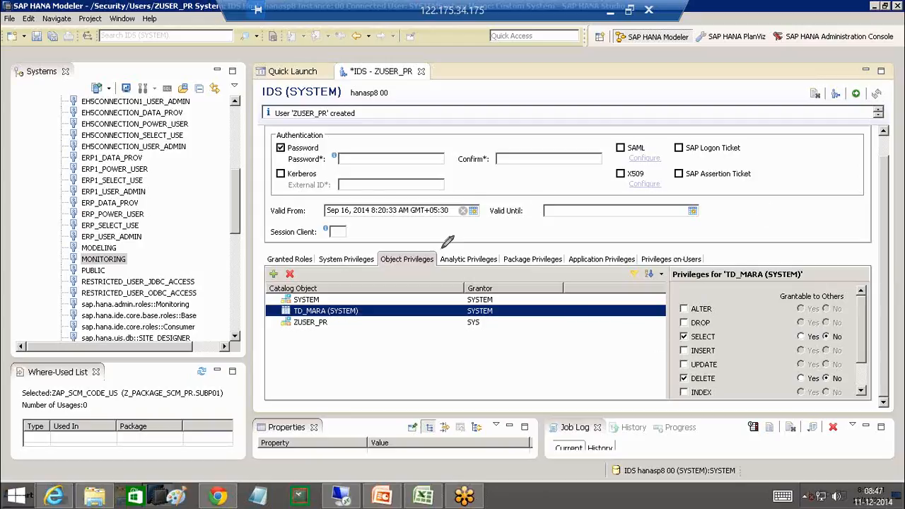
mouse_move(443, 266)
mouse_down()
mouse_move(497, 171)
mouse_move(359, 100)
mouse_move(371, 118)
mouse_up()
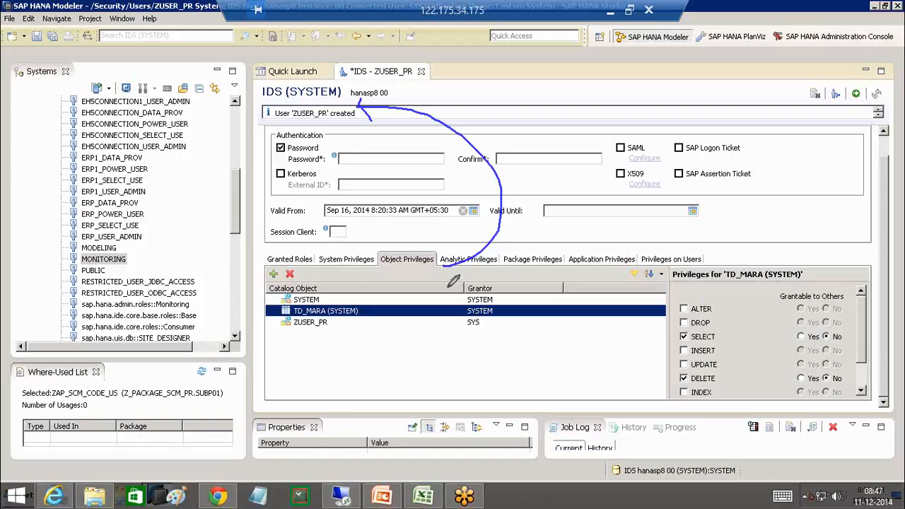
drag(424, 284, 410, 301)
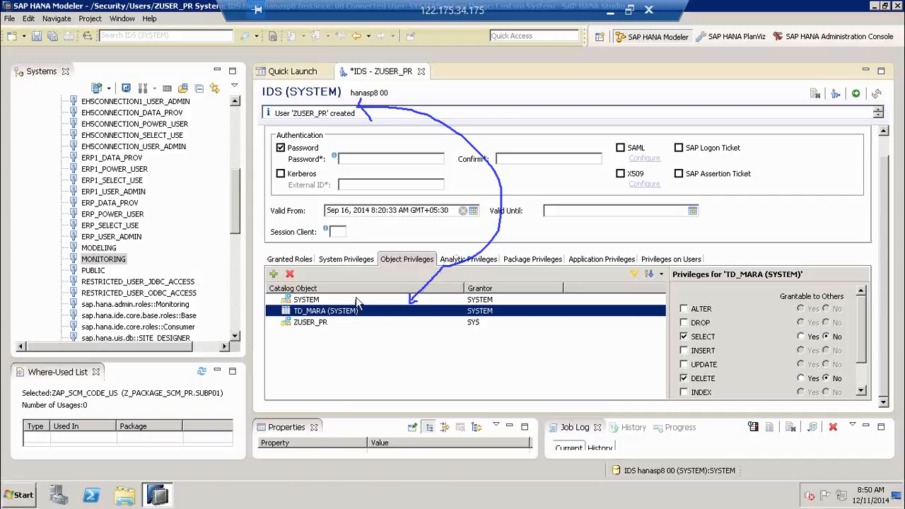
click(366, 301)
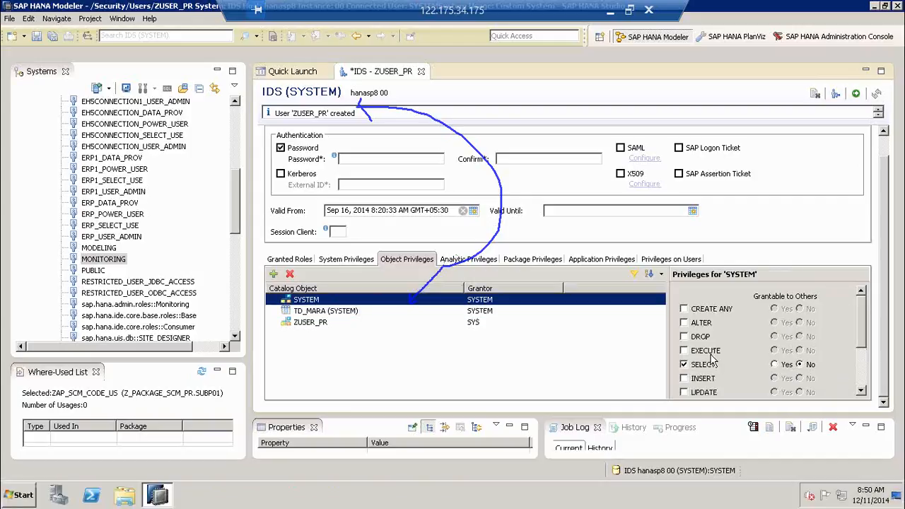
click(340, 312)
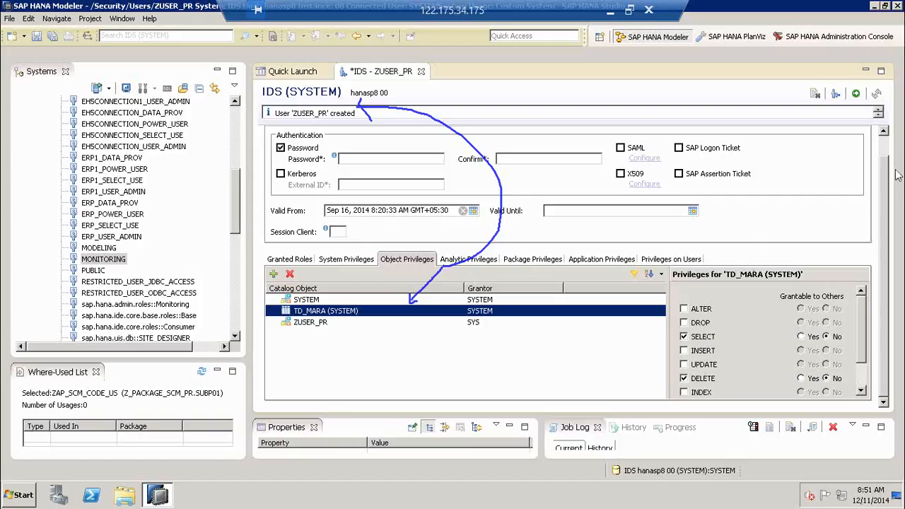
- Add analytic privilege Z_PACKAGE_SCM_PR.SUBP01/ZAP_SCM_CODE_US to ZUSER_PR
click(463, 262)
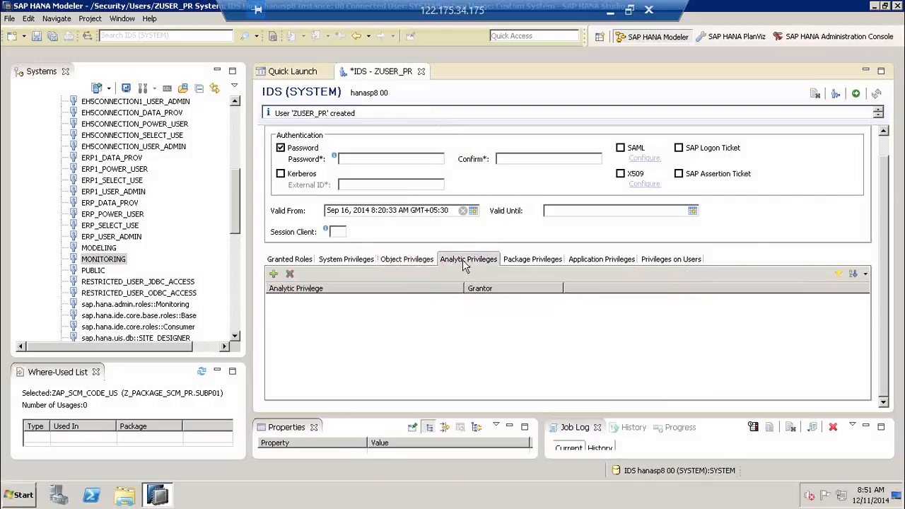
click(274, 275)
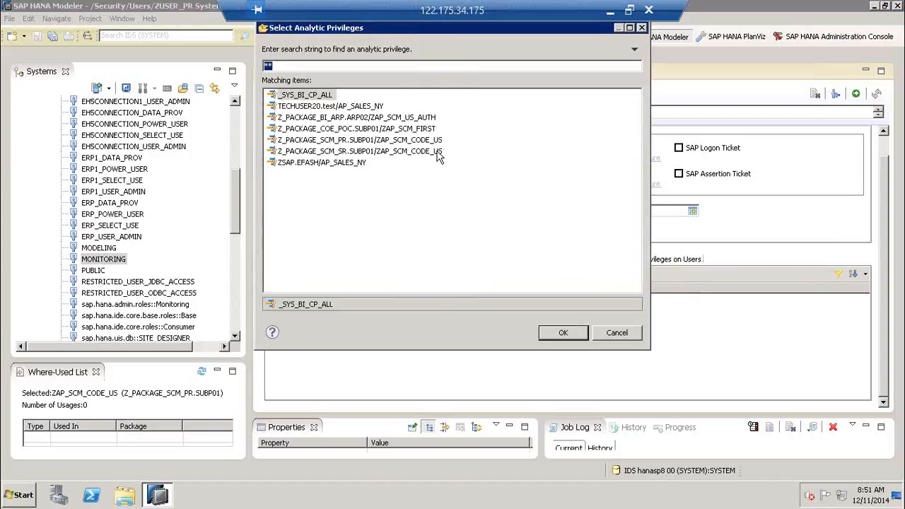
click(425, 141)
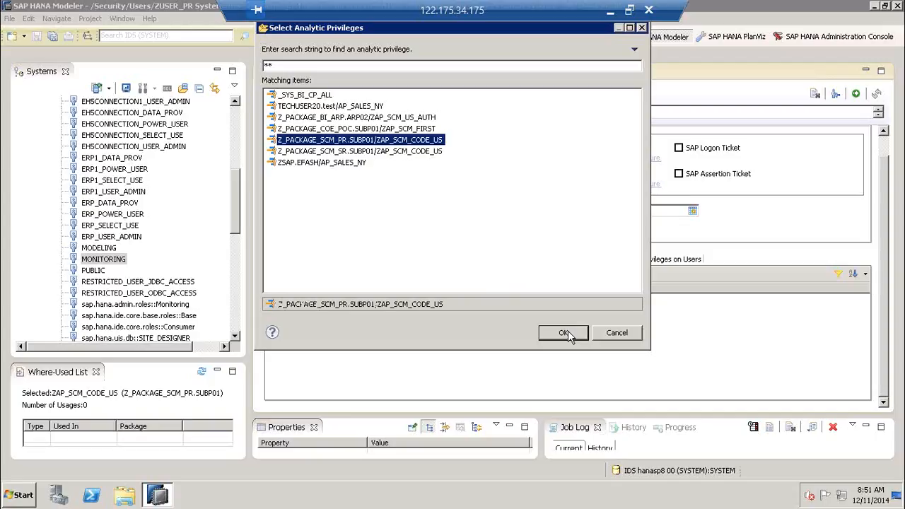
click(563, 333)
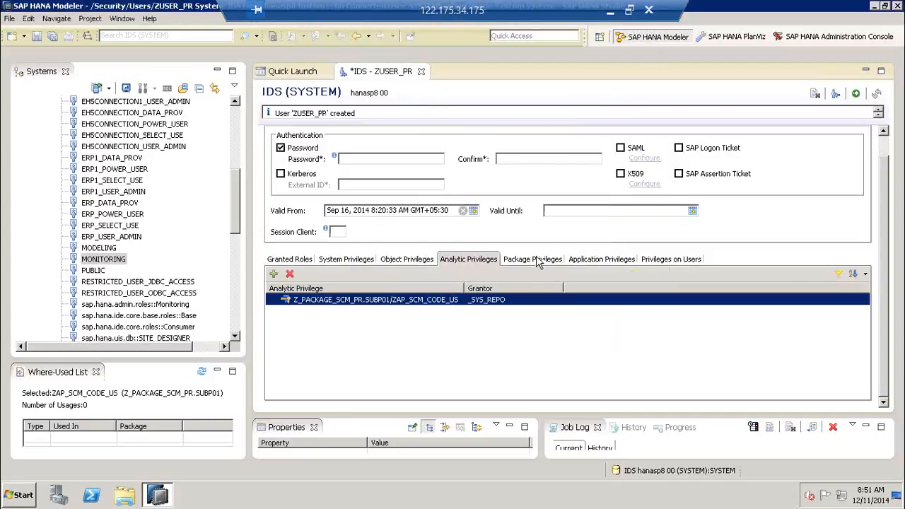
- Search 'z_PACKAGE_SCM' and add package Z_PACKAGE_SCM_PR to ZUSER_PR's package privileges
click(533, 259)
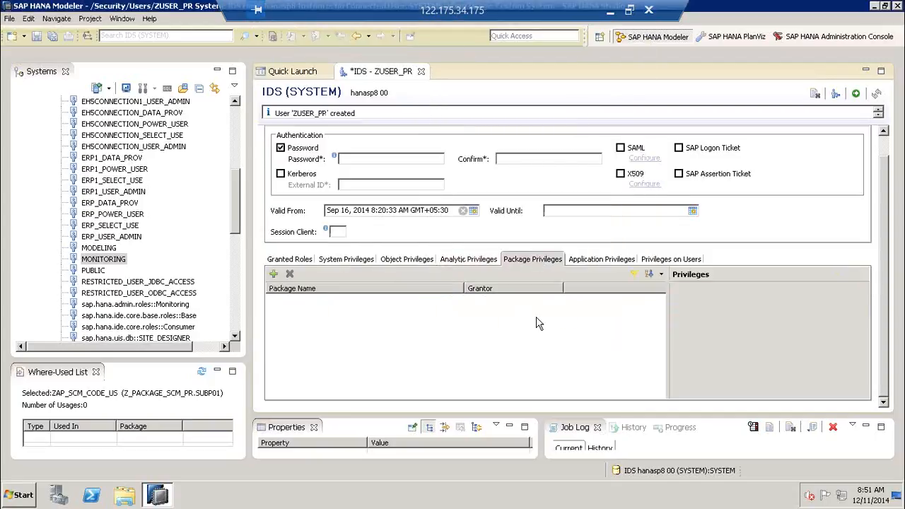
click(273, 276)
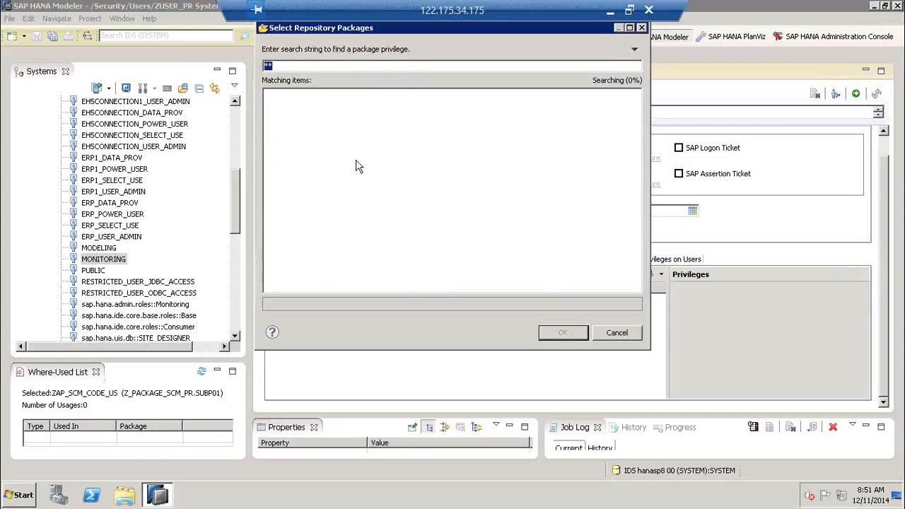
text(z)
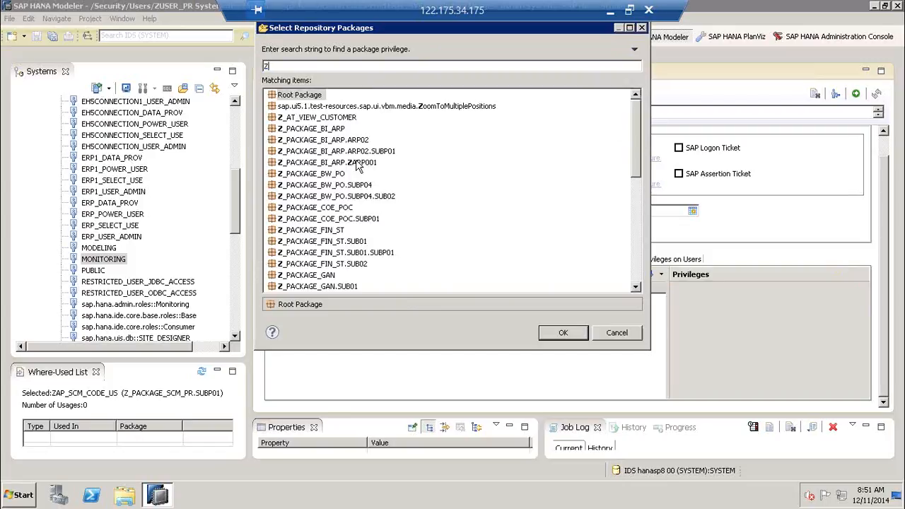
text(_PACKAGE)
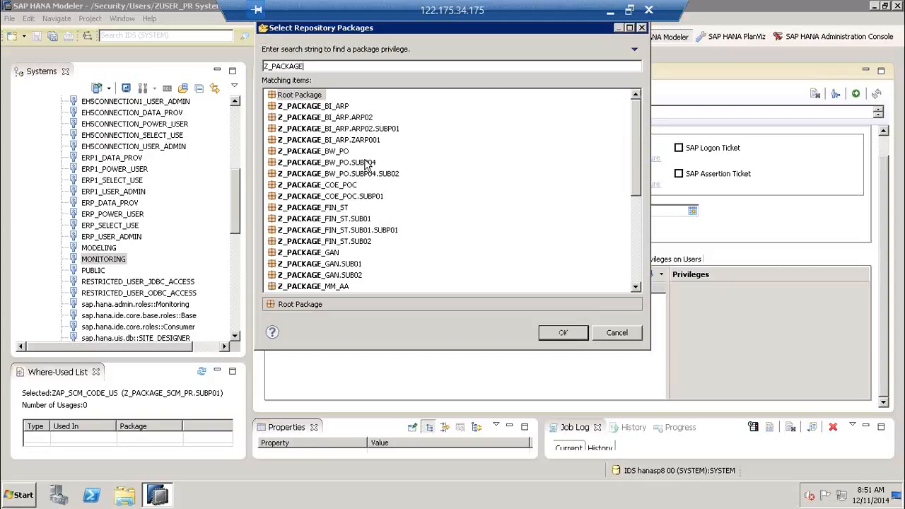
text(_SCM)
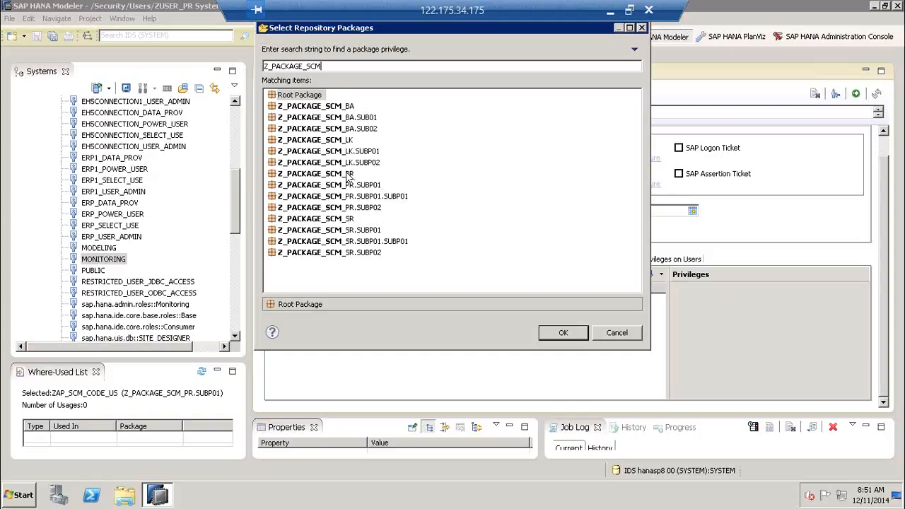
click(348, 175)
click(551, 334)
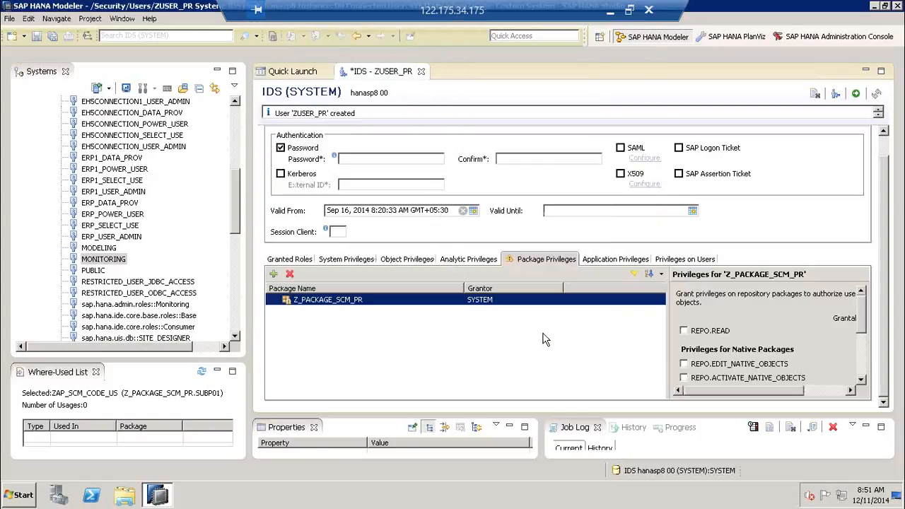
- Grant REPO.READ, REPO.EDIT_NATIVE_OBJECTS, REPO.ACTIVATE_NATIVE_OBJECTS and REPO.MAINTAIN_NATIVE_PACKAGES on Z_PACKAGE_SCM_PR
drag(668, 325, 578, 325)
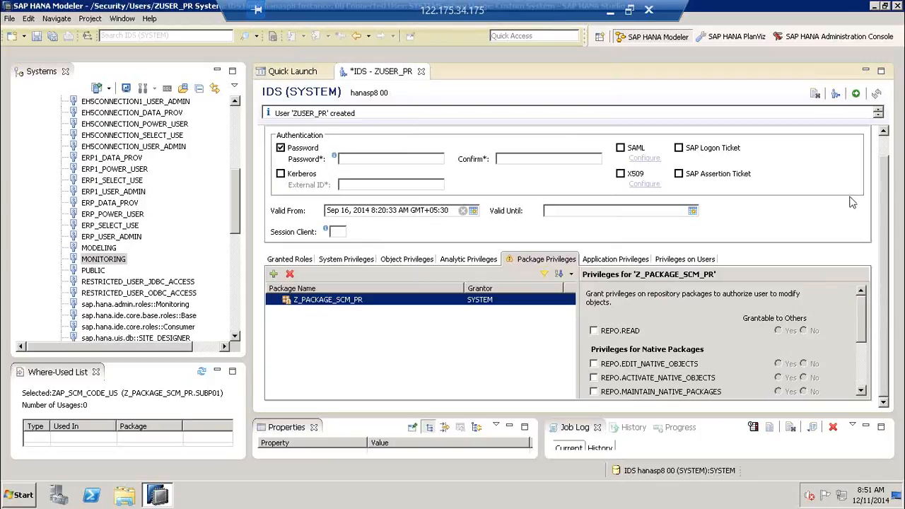
drag(672, 201, 671, 316)
mouse_move(659, 303)
mouse_down()
mouse_move(672, 316)
mouse_move(689, 302)
mouse_up()
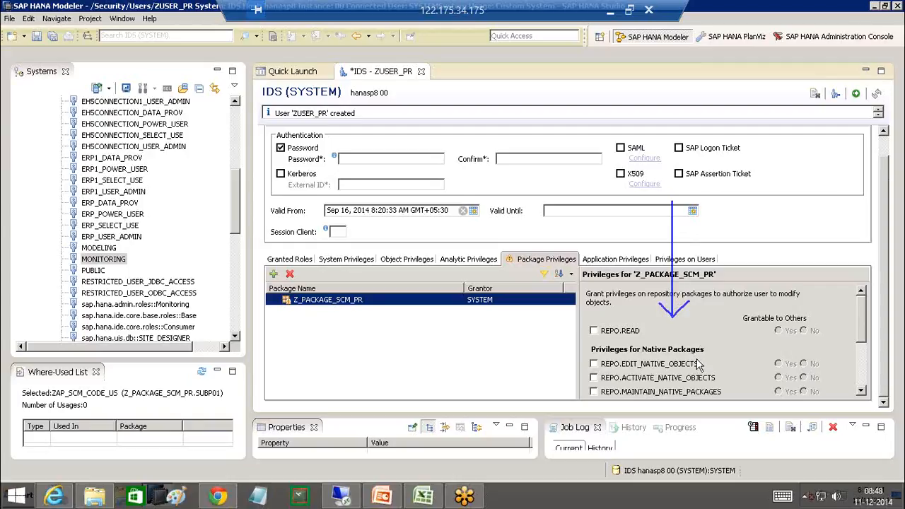
click(596, 332)
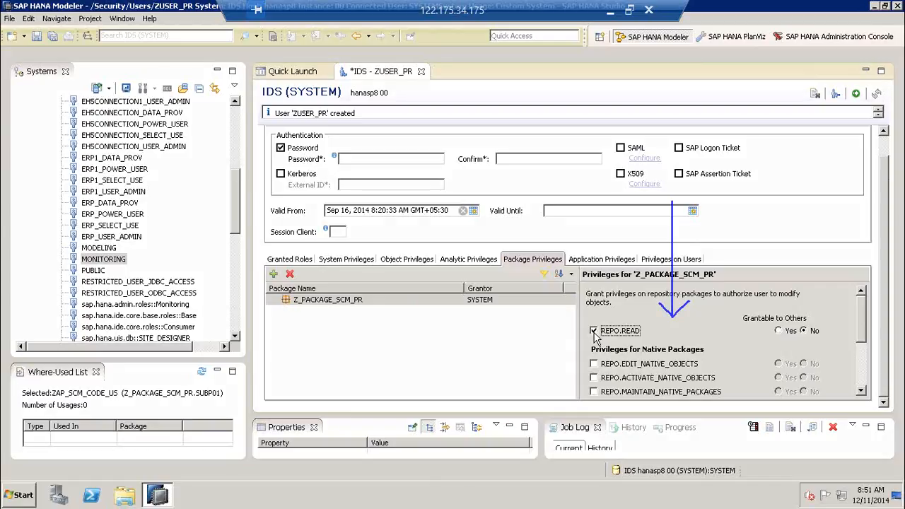
click(383, 301)
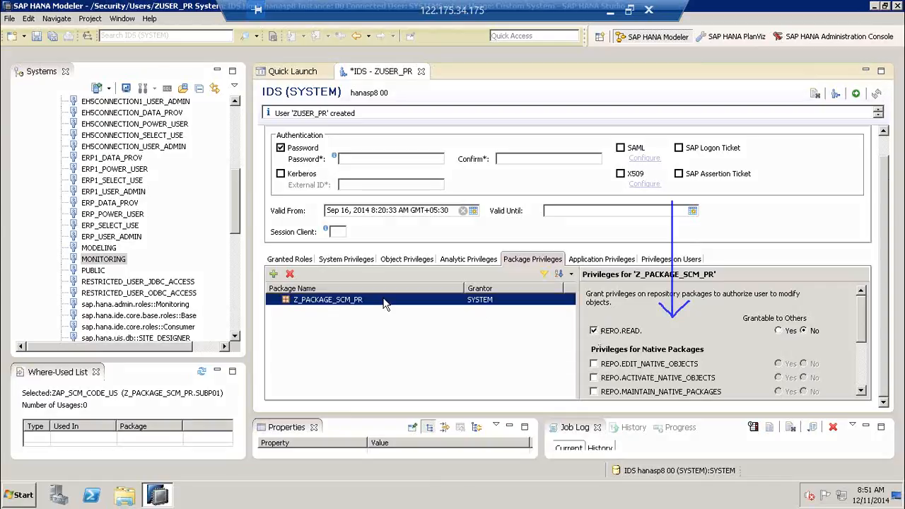
click(614, 367)
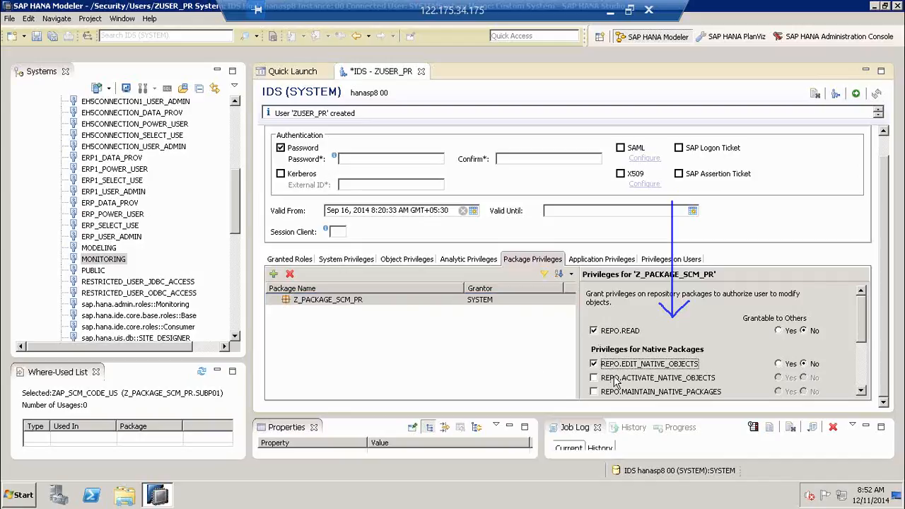
click(616, 380)
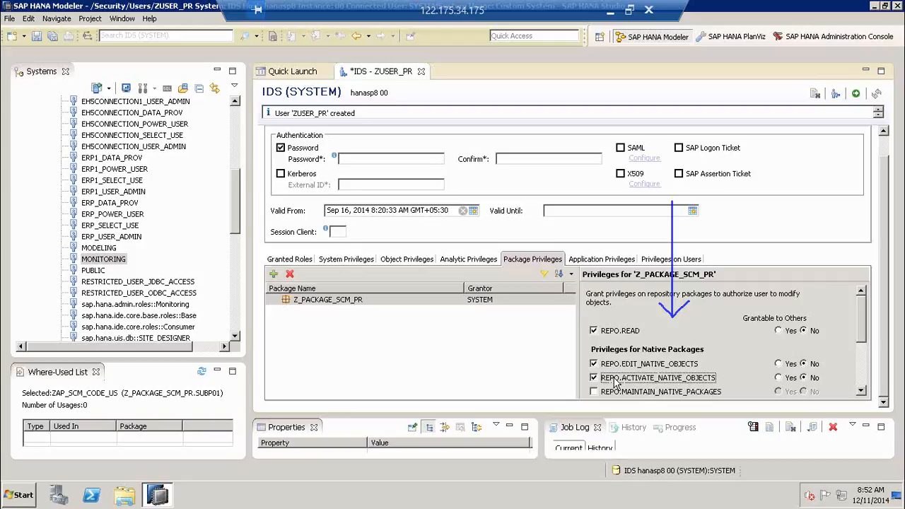
click(616, 392)
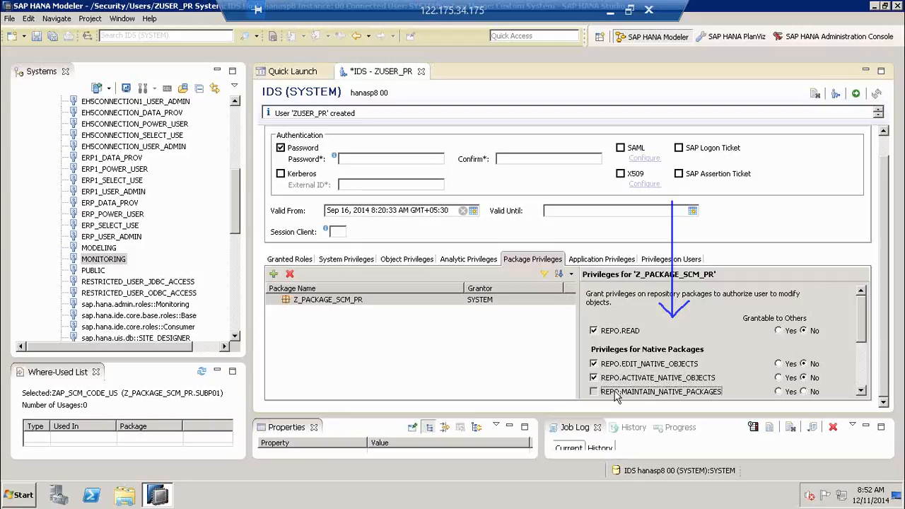
click(444, 303)
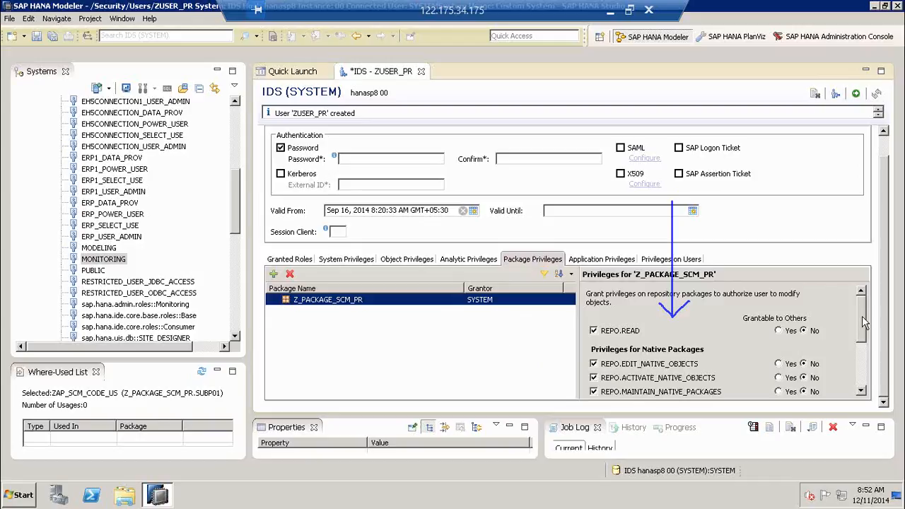
- Tick the three Privileges for Imported Packages boxes: edit, activate and maintain, on Z_PACKAGE_SCM_PR
drag(862, 316, 863, 363)
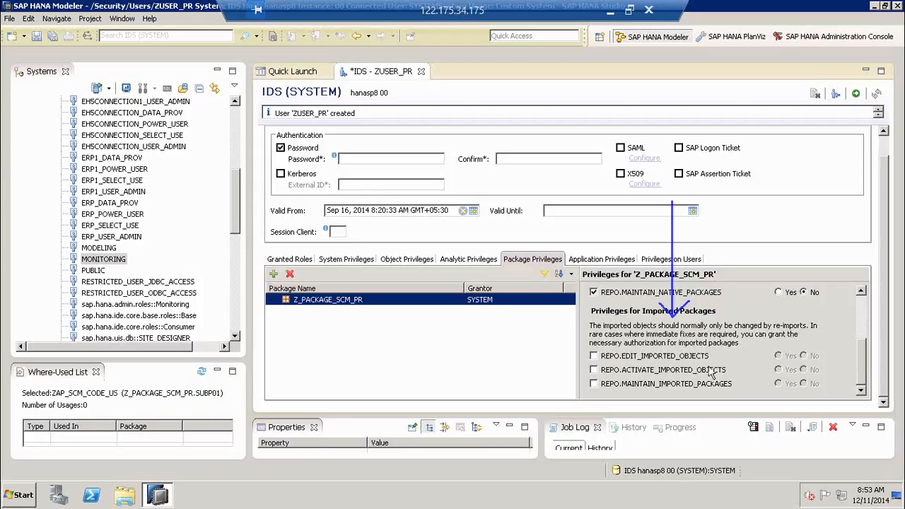
click(593, 356)
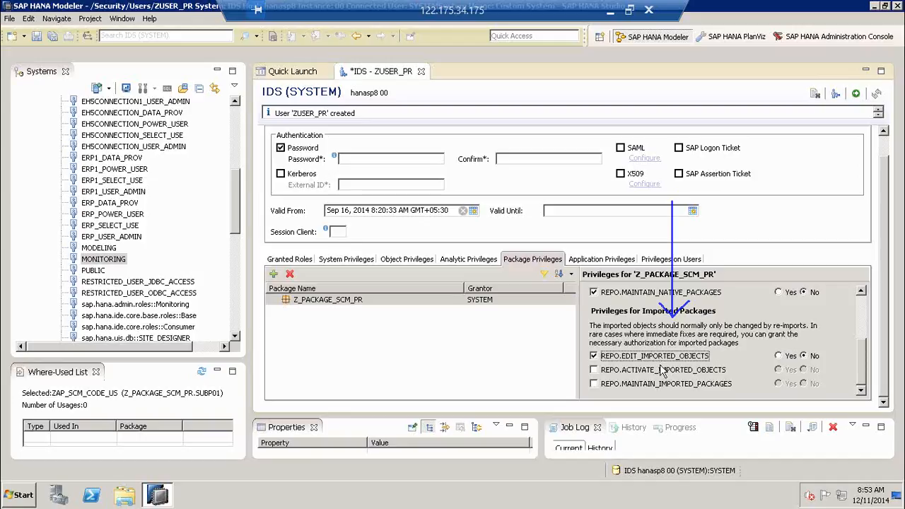
click(604, 376)
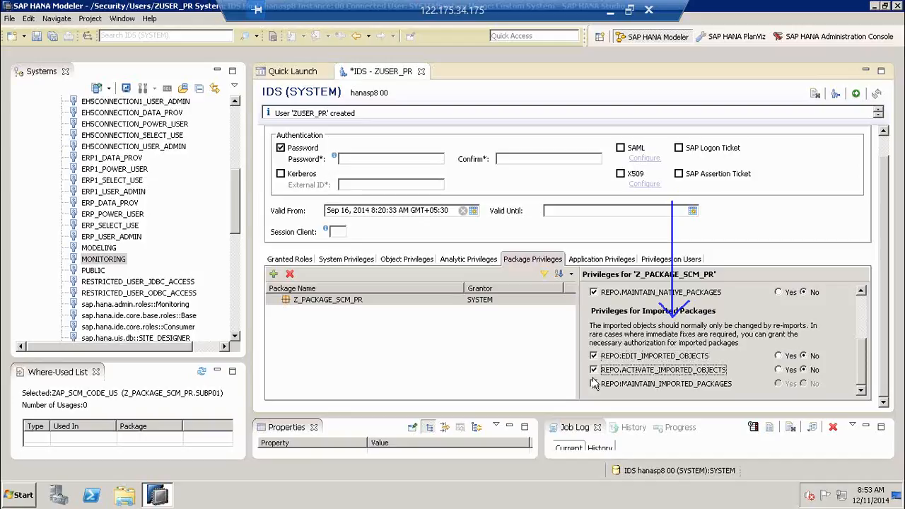
click(593, 383)
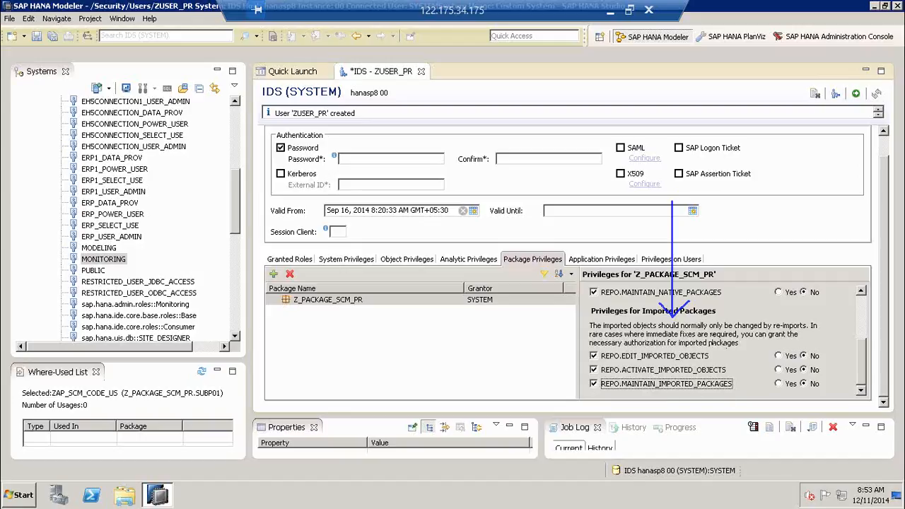
drag(602, 325, 813, 329)
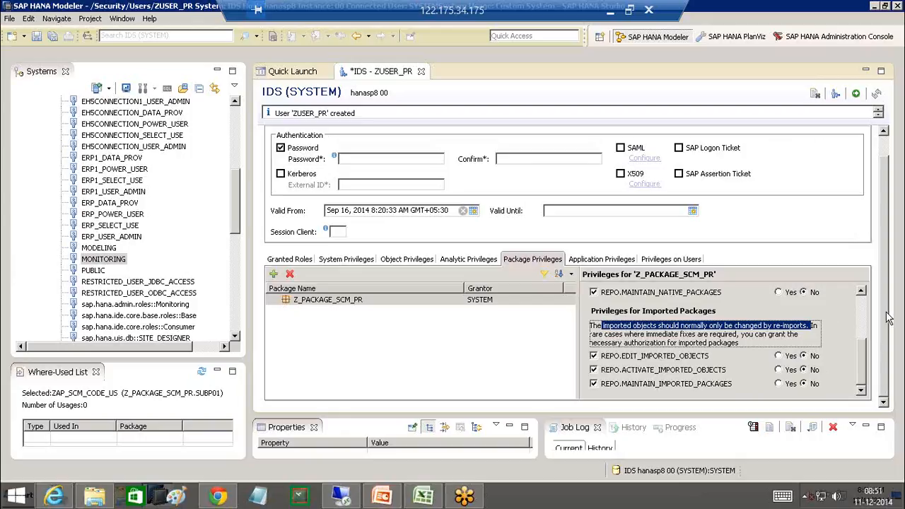
- Move from package privileges to ZUSER_PR's Application Privileges list, which has no entries yet
scroll(852, 334, up, 5)
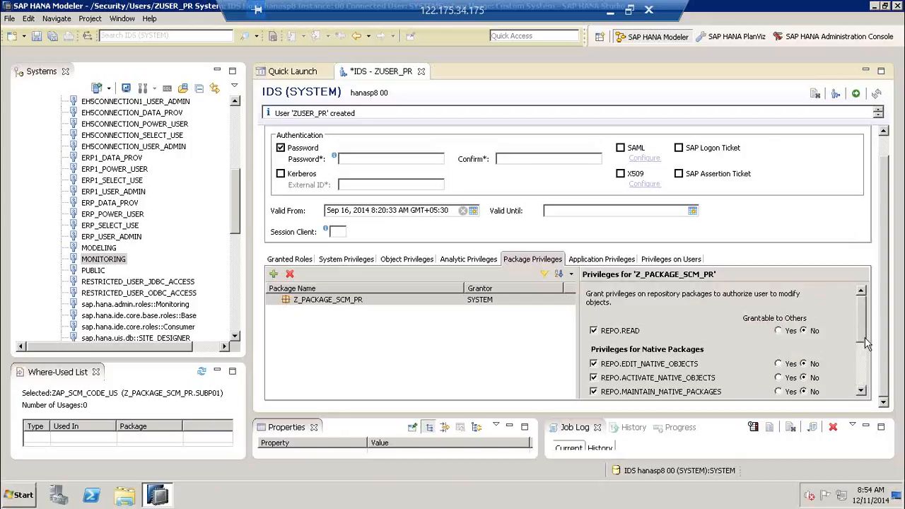
drag(863, 338, 863, 383)
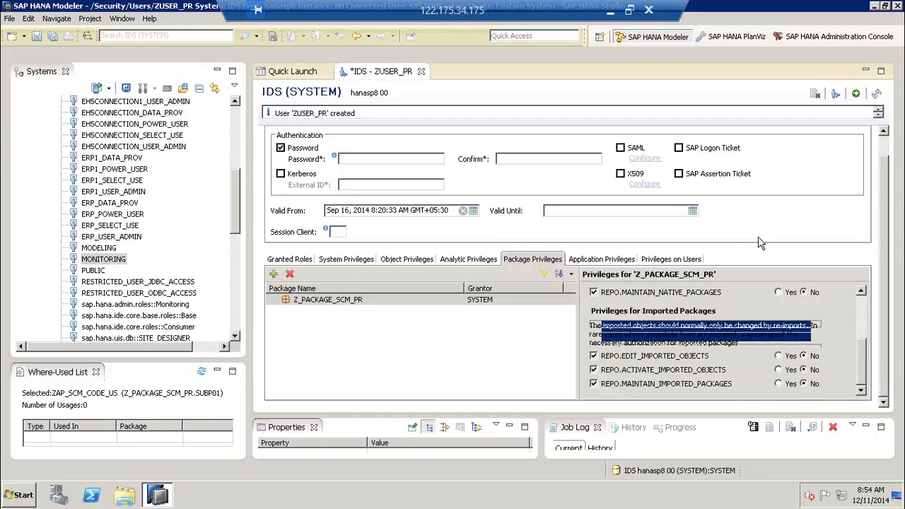
click(574, 260)
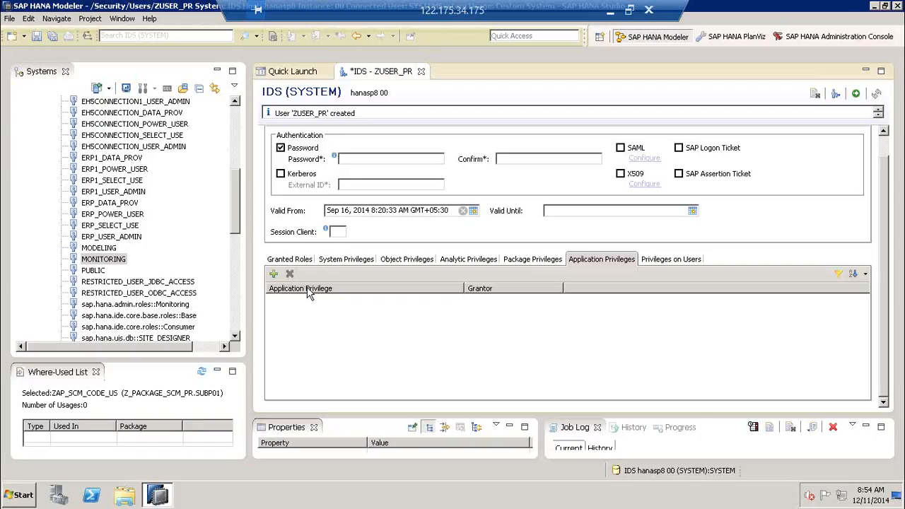
- Grant ZUSER_PR the application privilege sap.hana.xs.ide::Traces and show its privileges on users
click(273, 275)
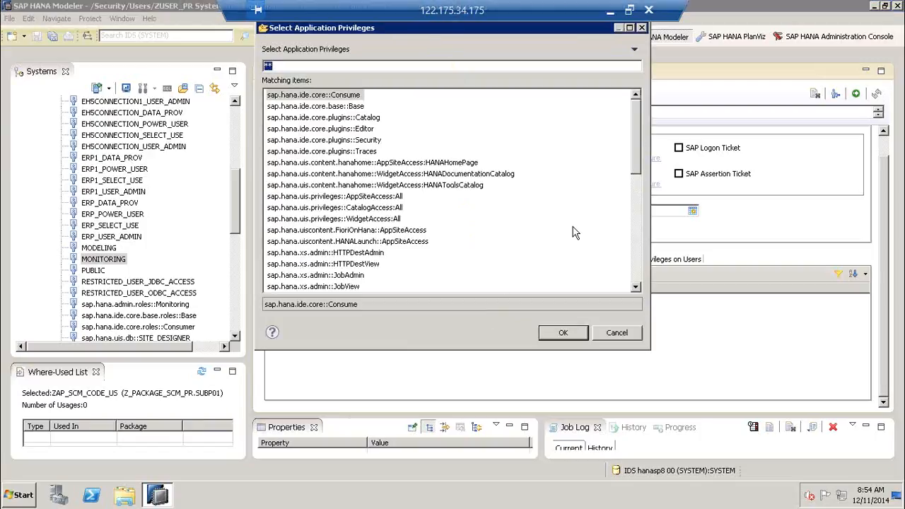
drag(633, 149, 636, 288)
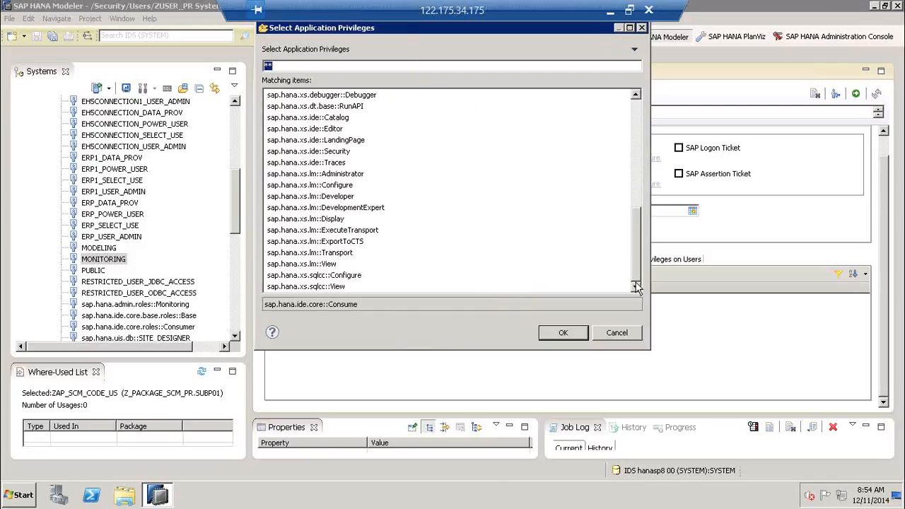
click(320, 164)
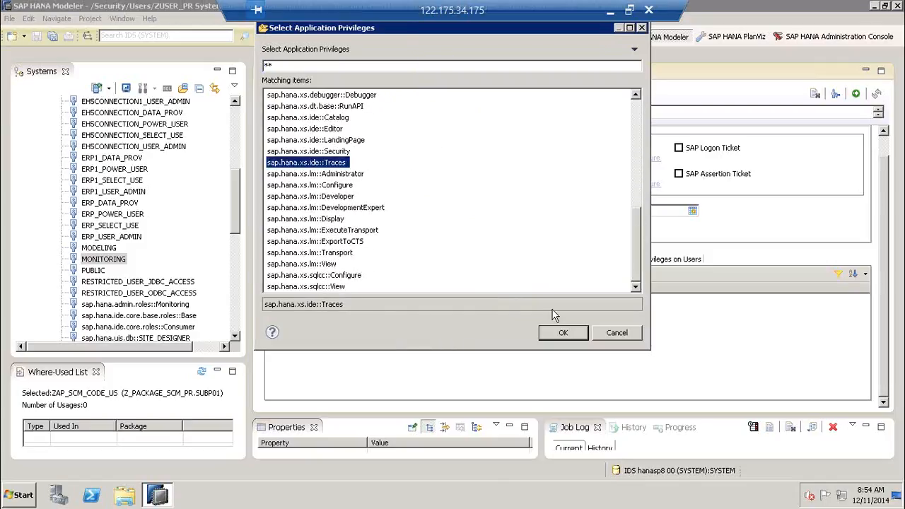
click(562, 333)
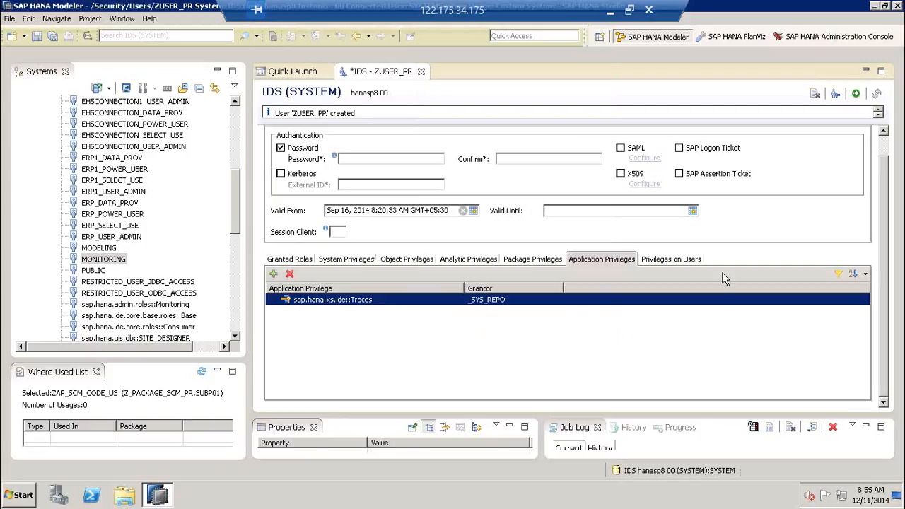
click(691, 265)
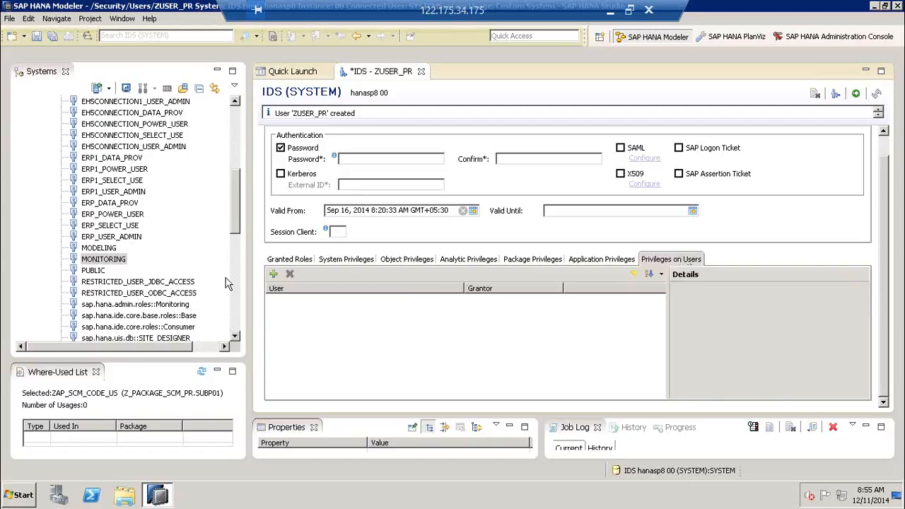
- Give ZUSER_PR ATTACH DEBUGGER on user SYSTEM and deploy the user changes
click(273, 275)
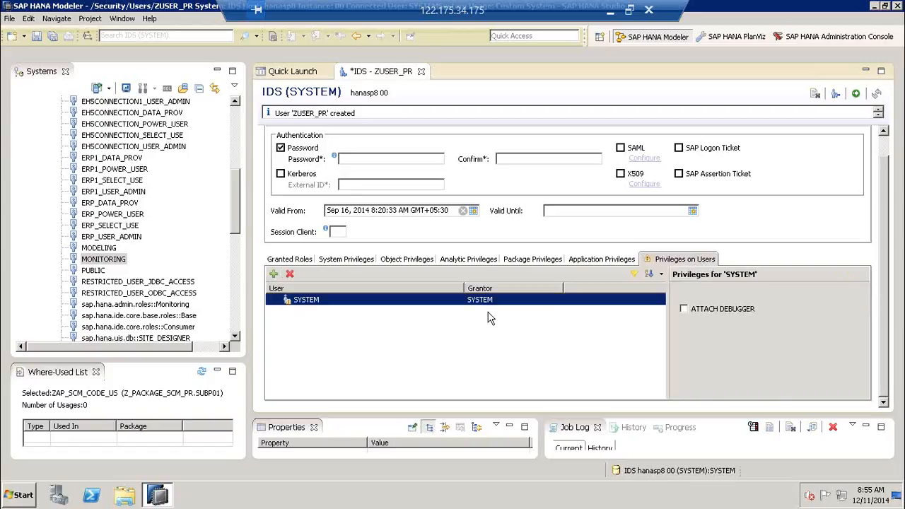
click(683, 308)
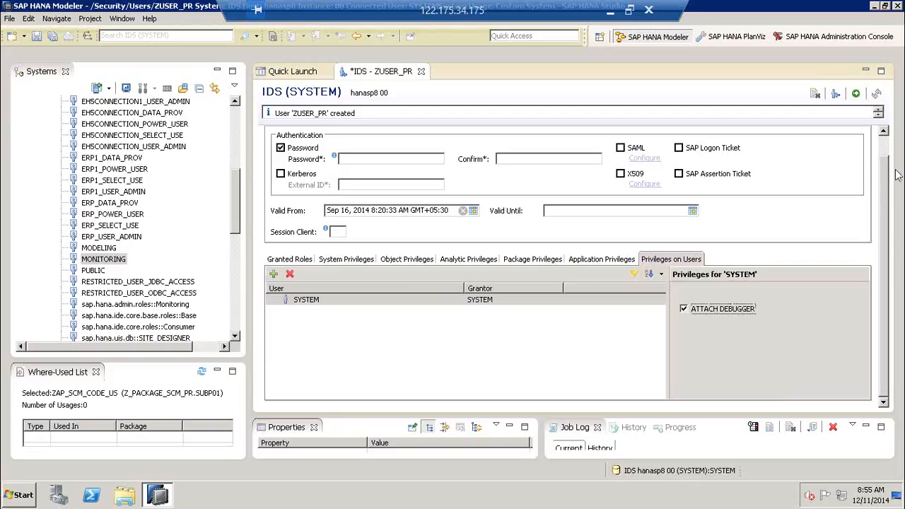
mouse_move(819, 187)
mouse_down()
mouse_move(856, 103)
mouse_move(860, 121)
mouse_up()
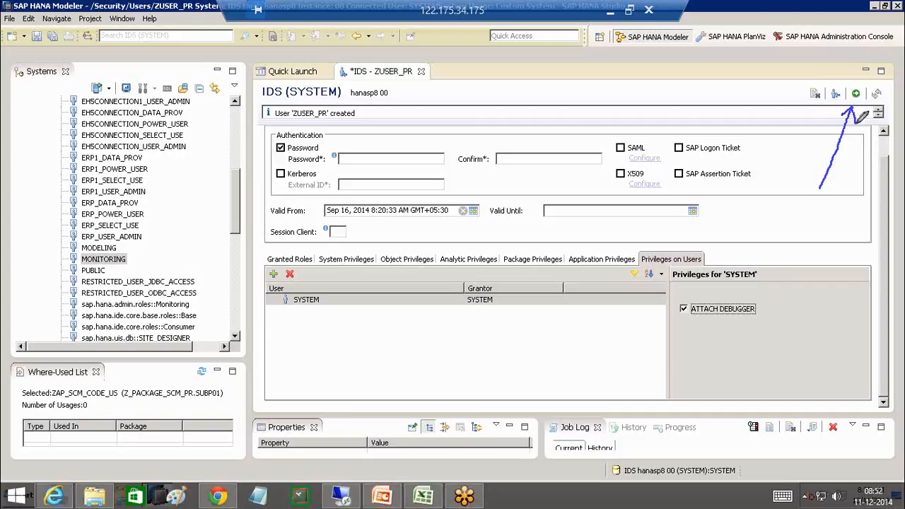
key(Escape)
click(853, 97)
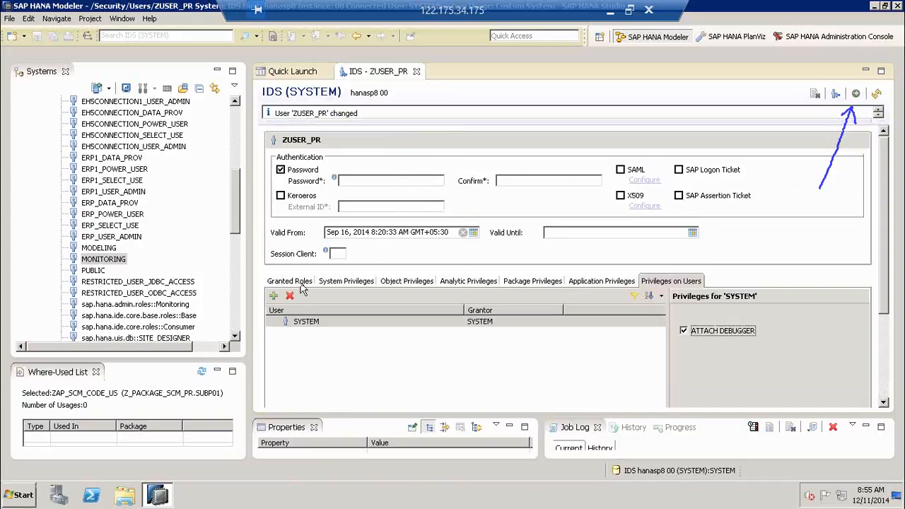
- Close the ZUSER_PR user editor and collapse Roles and Security under IDS (SYSTEM)
click(417, 73)
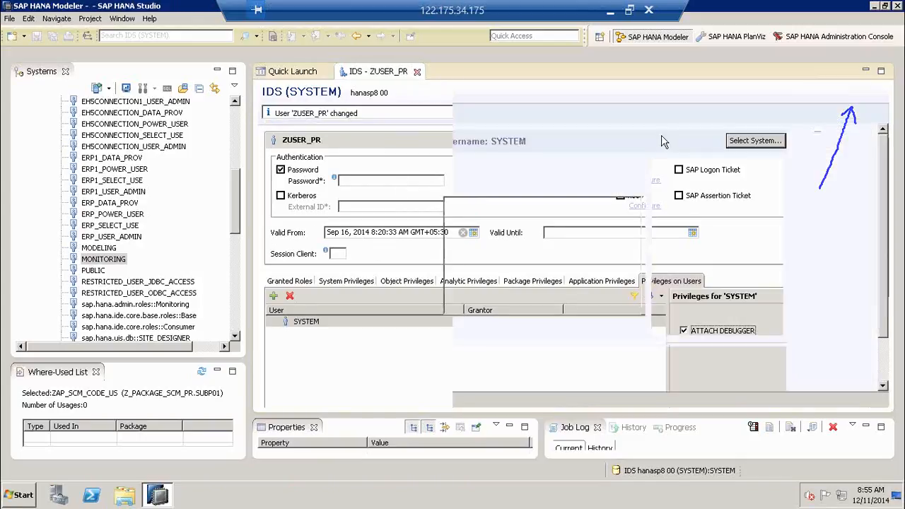
right_click(836, 253)
click(810, 259)
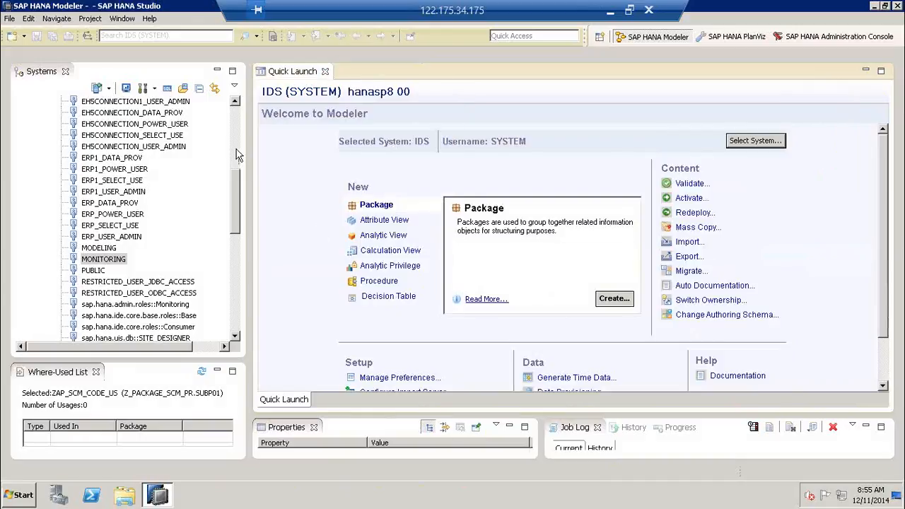
scroll(238, 136, up, 10)
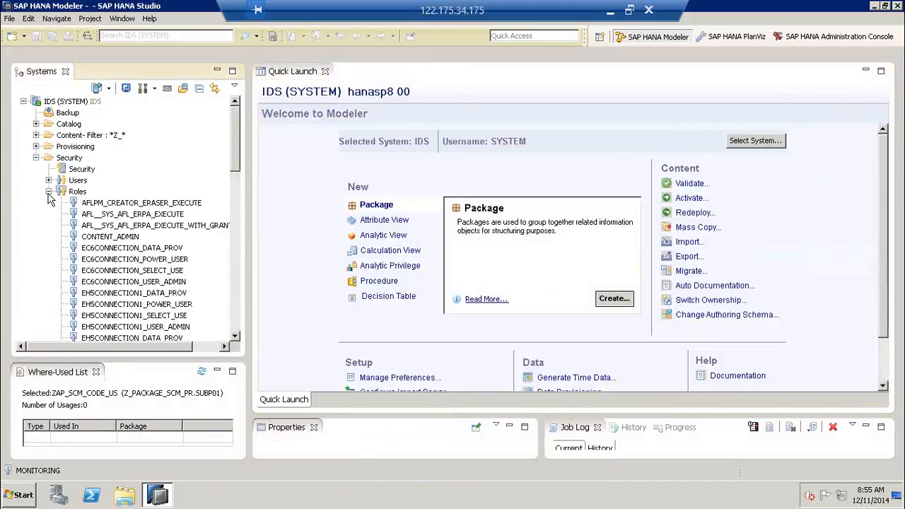
click(48, 191)
click(35, 158)
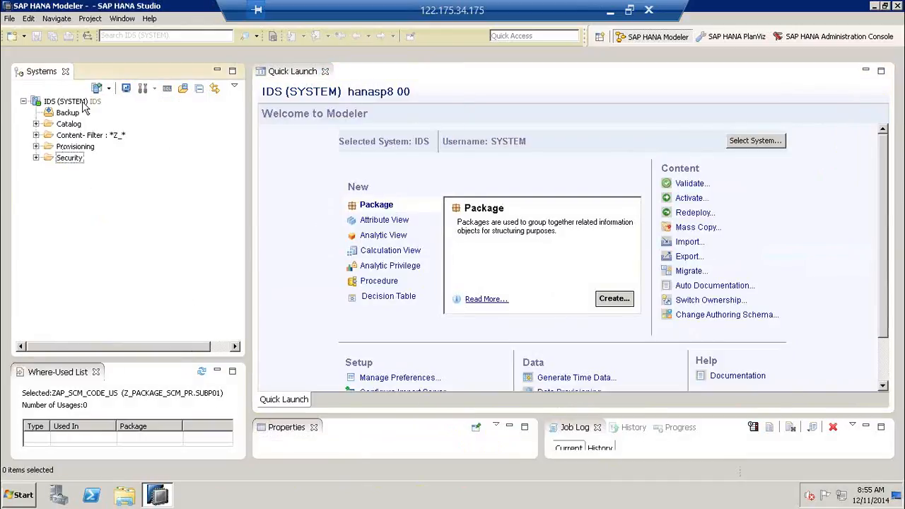
click(80, 103)
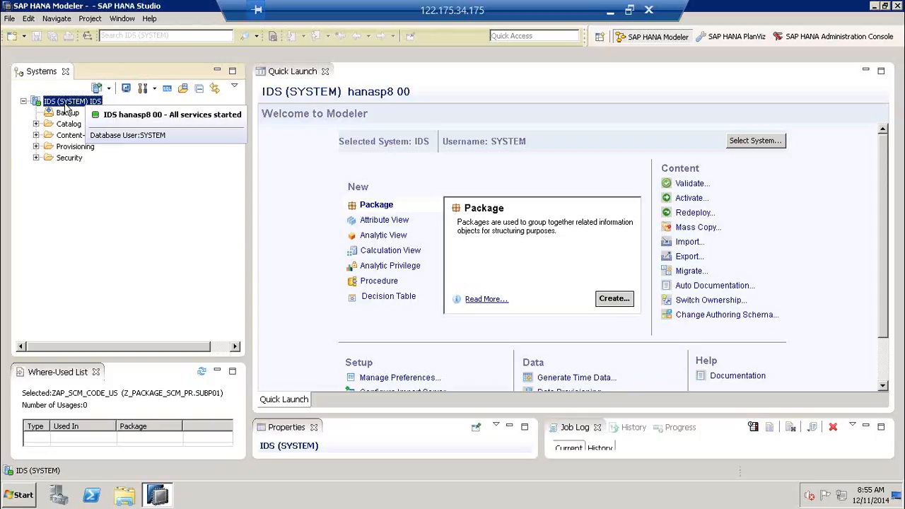
right_click(82, 195)
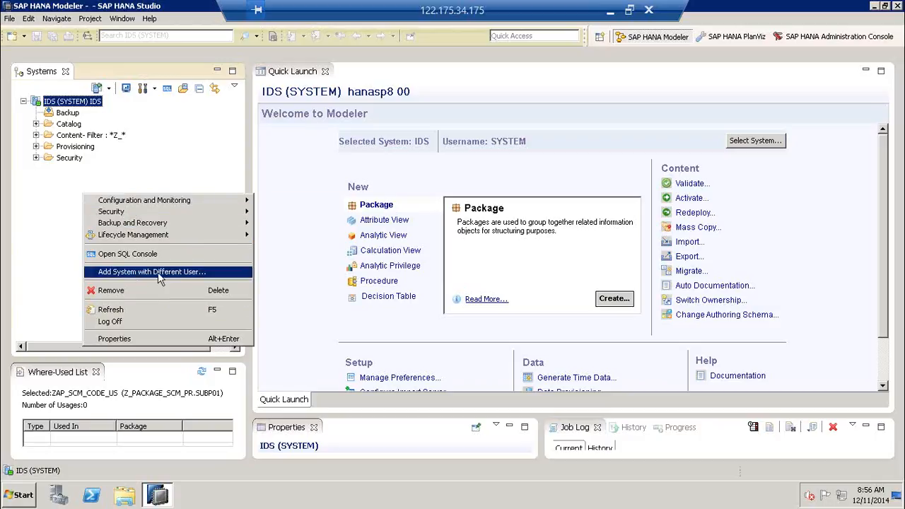
- Add a second IDS system connection logged on as ZUSER_PR with its password
click(185, 274)
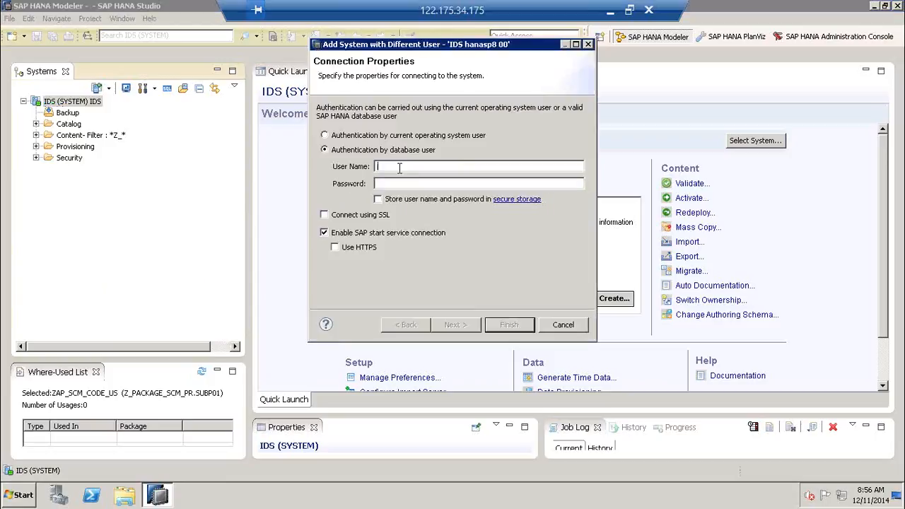
text(Z_USER_PR)
click(387, 184)
text(********)
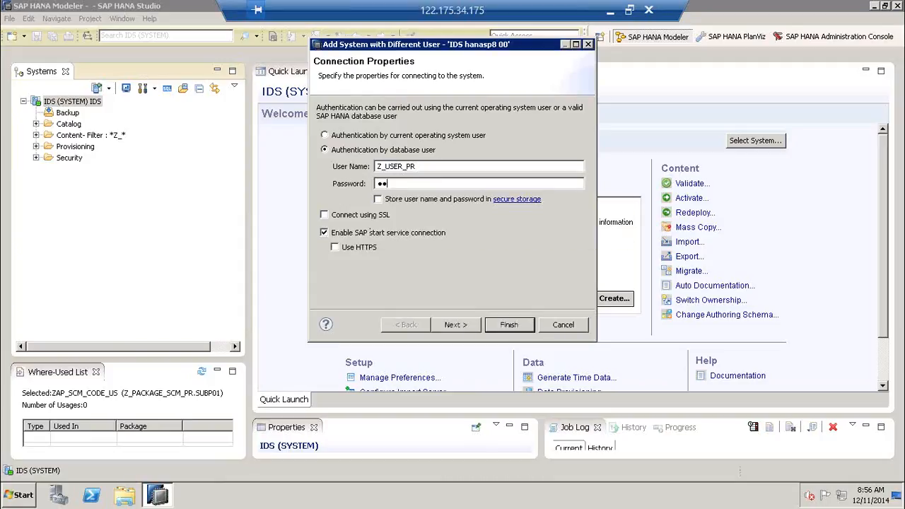
text(*)
click(460, 325)
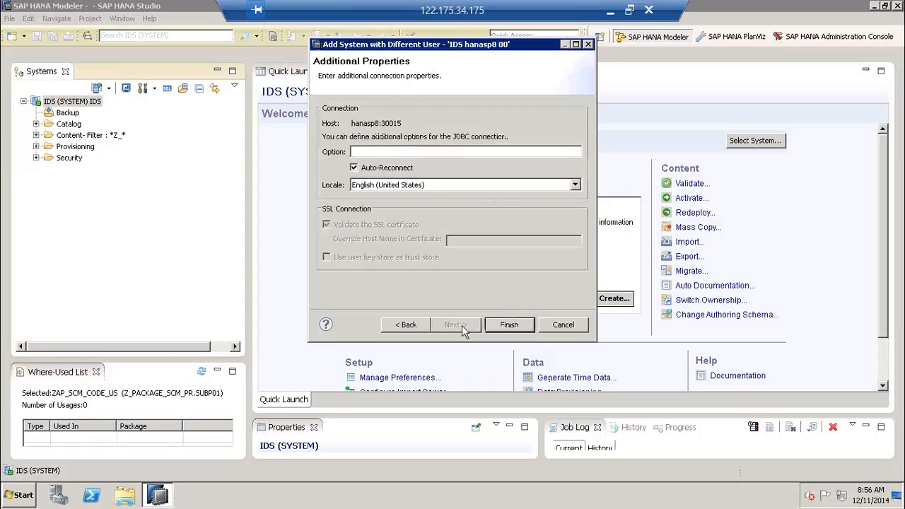
click(505, 326)
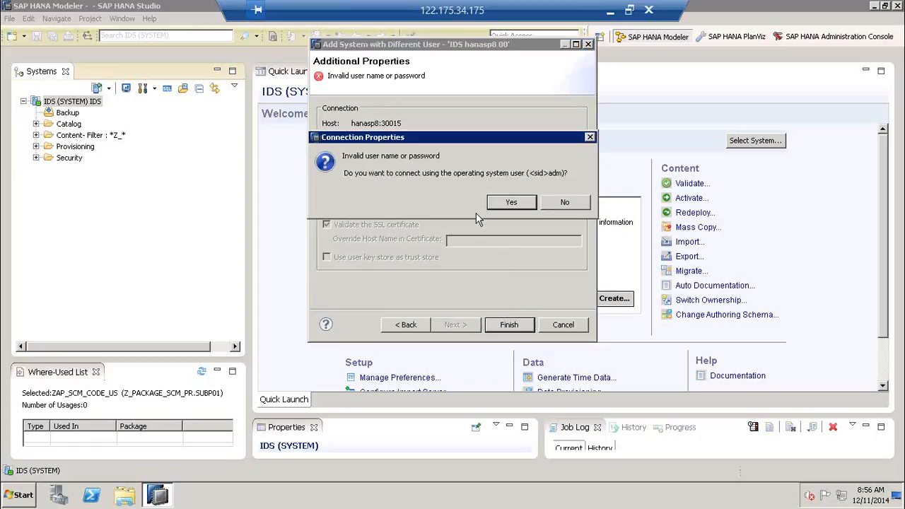
click(568, 204)
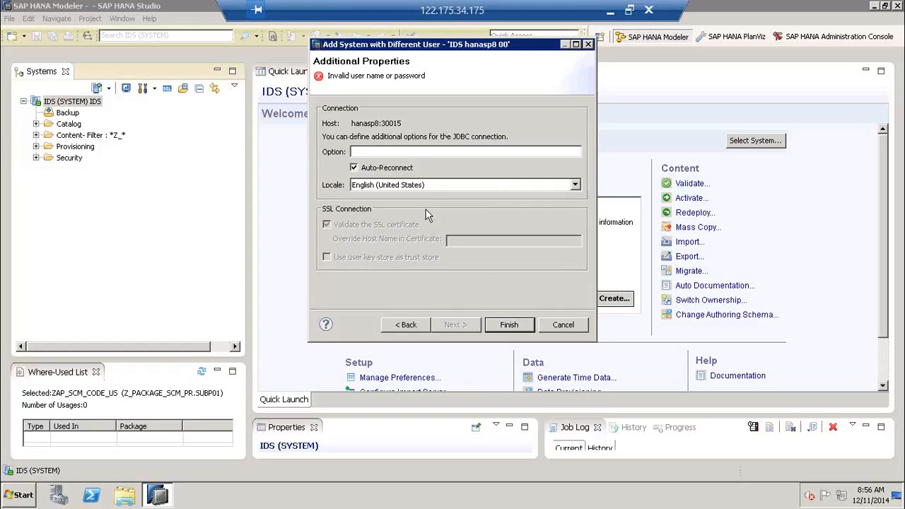
click(416, 325)
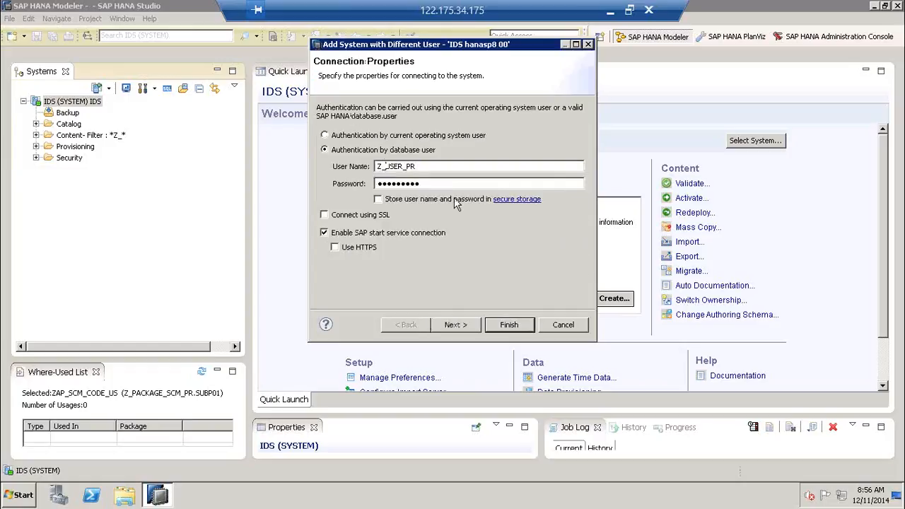
key(BackSpace)
click(470, 326)
click(506, 325)
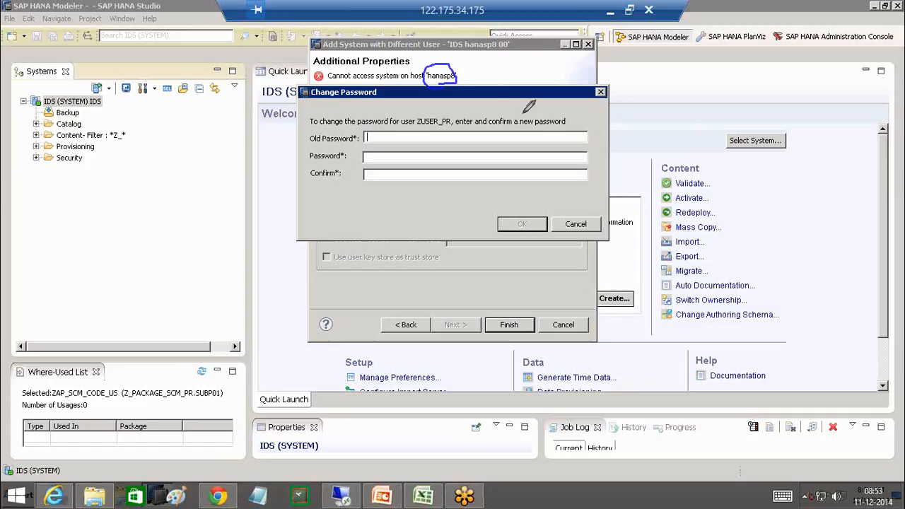
- Change ZUSER_PR's password by entering the old password and a confirmed new one
key(Escape)
click(396, 137)
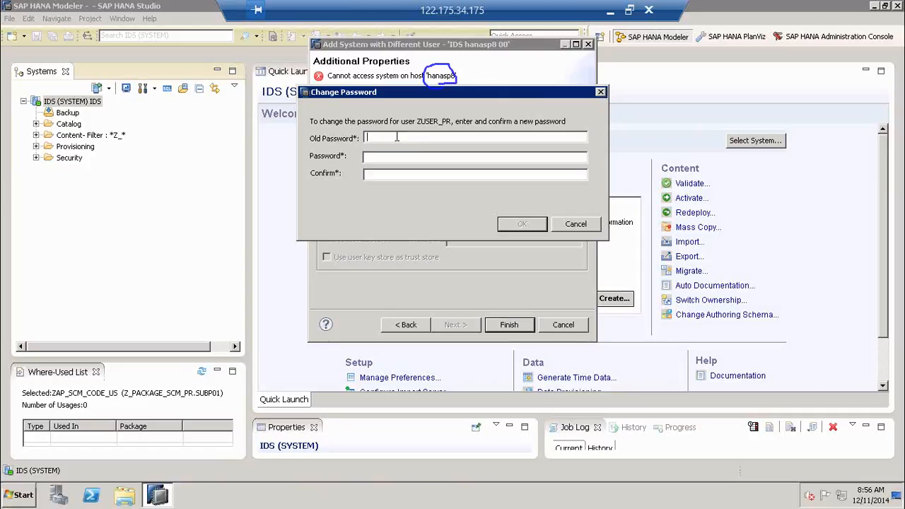
text(*********)
text(***************)
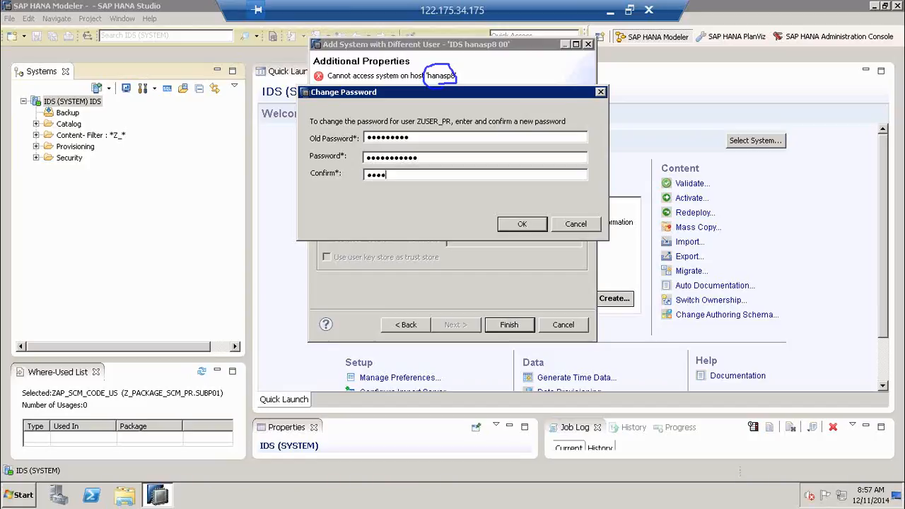
key(BackSpace)
key(BackSpace)
key(BackSpace)
key(BackSpace)
text(***********)
click(522, 225)
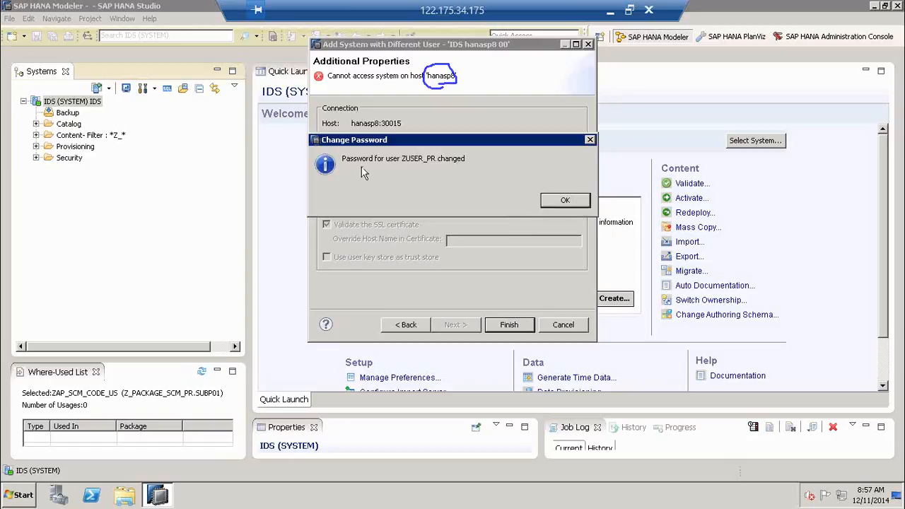
click(560, 204)
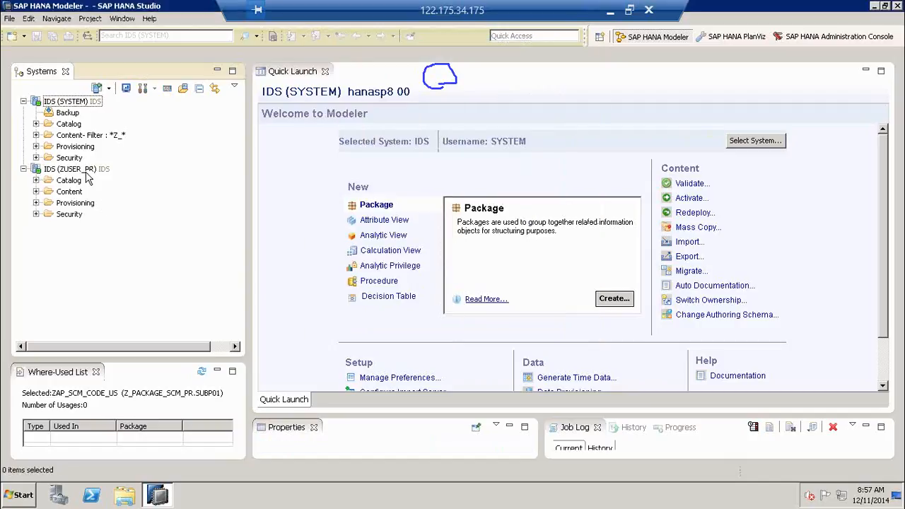
- Compare the new ZUSER_PR connection's details with the IDS (SYSTEM) connection's
click(86, 172)
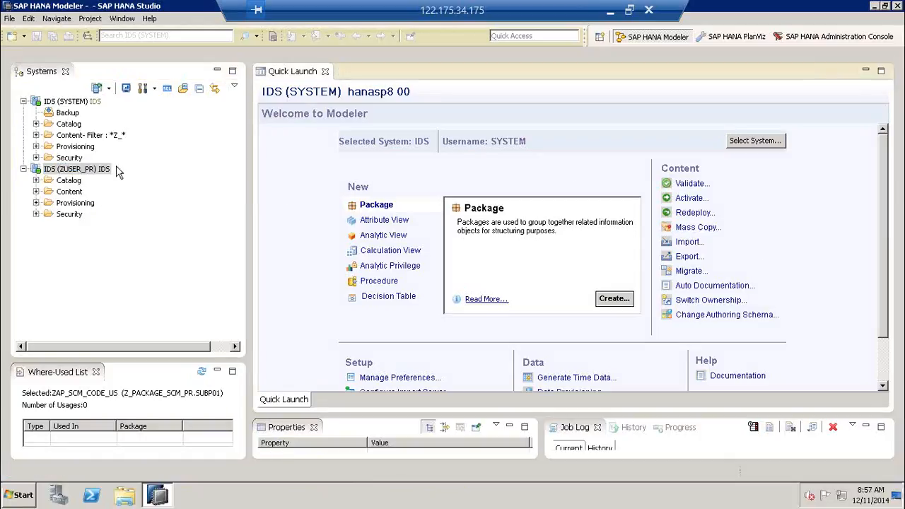
click(95, 170)
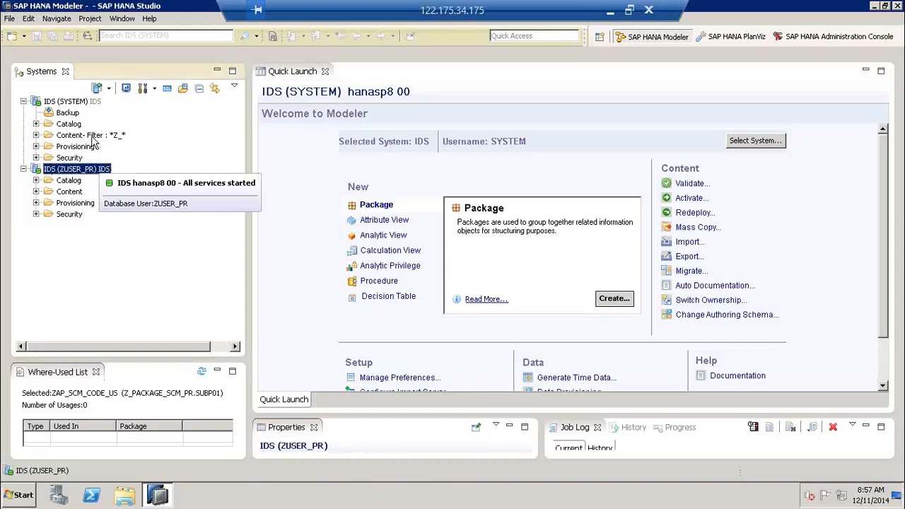
click(74, 101)
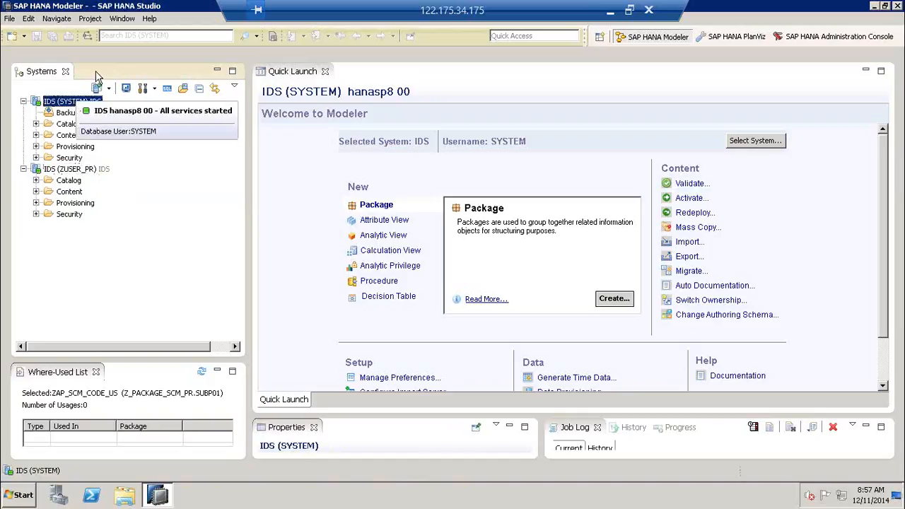
click(71, 170)
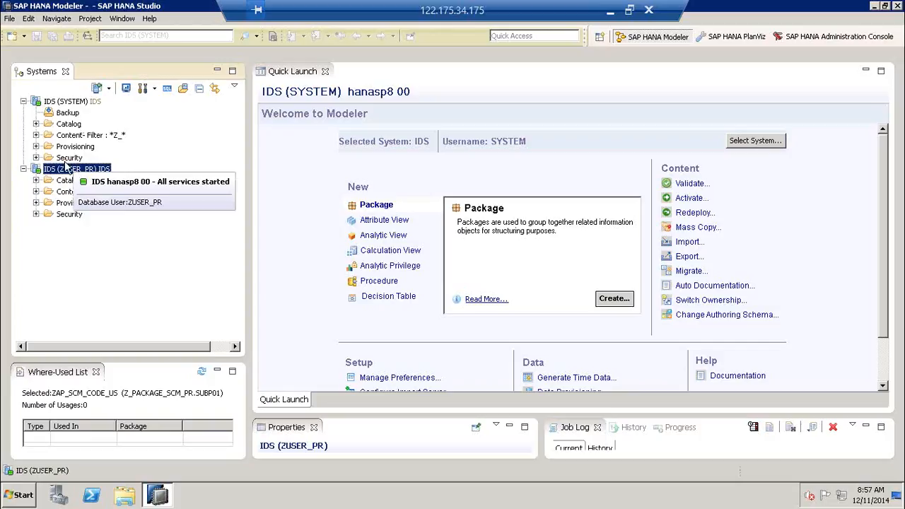
- Expand Security under IDS (SYSTEM) to list all database users
double_click(68, 158)
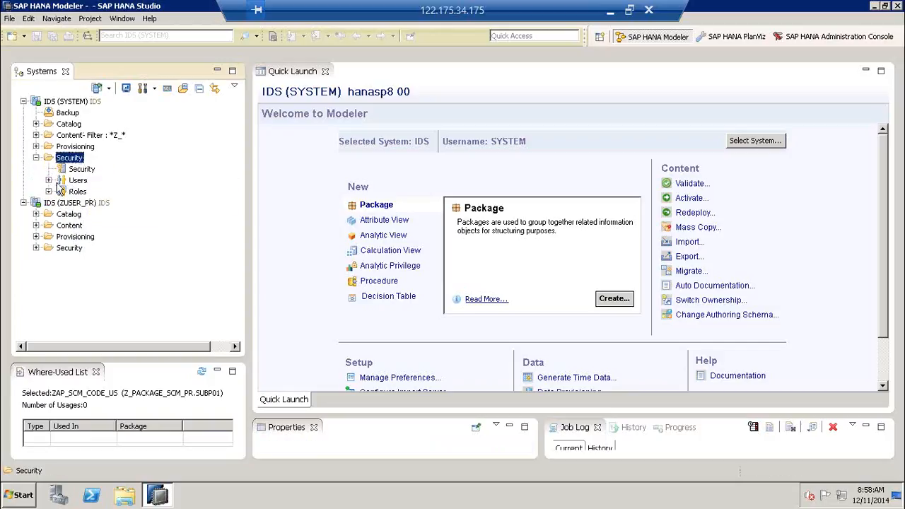
click(48, 181)
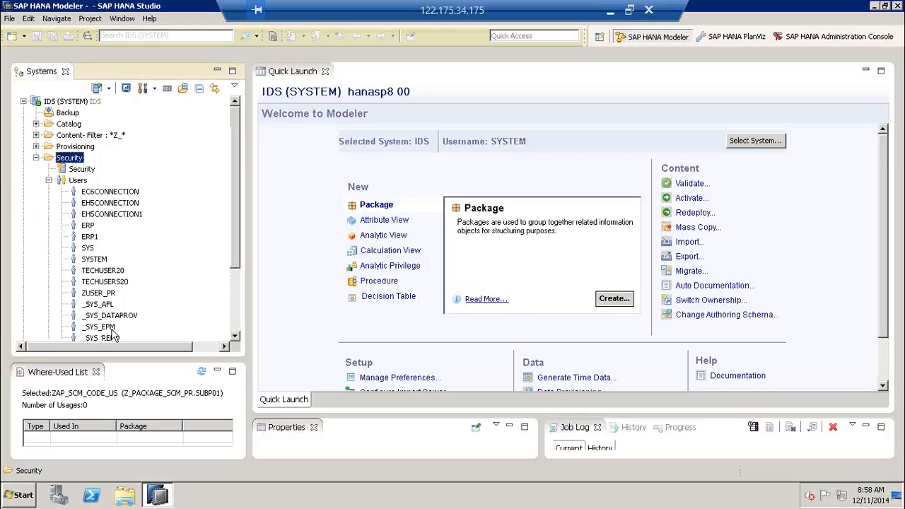
click(111, 329)
scroll(109, 283, down, 3)
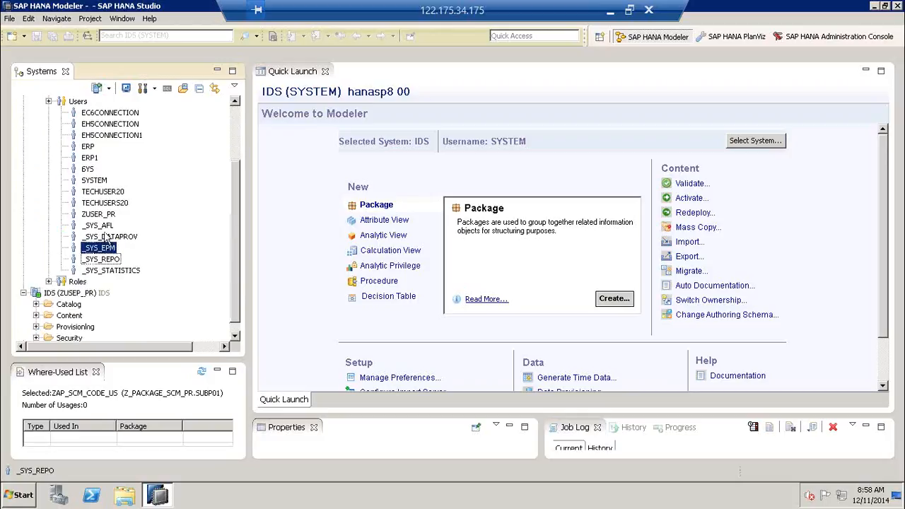
click(104, 214)
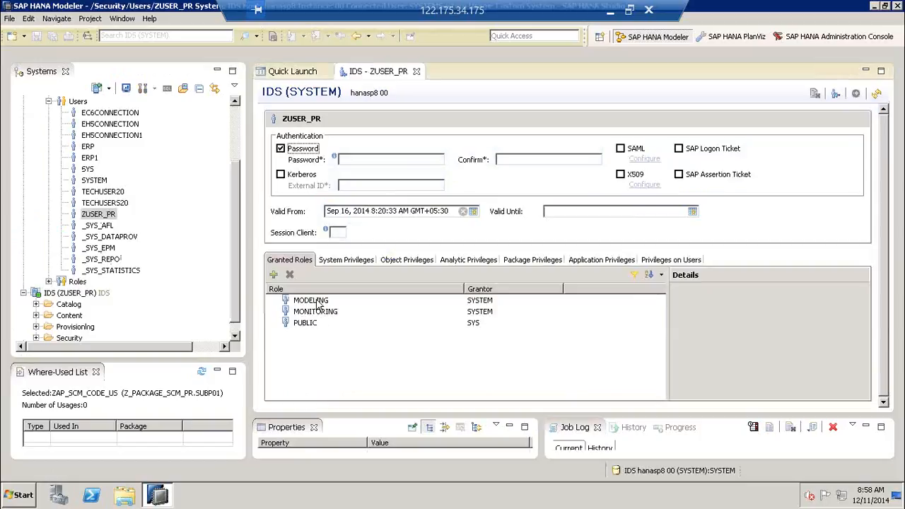
click(359, 256)
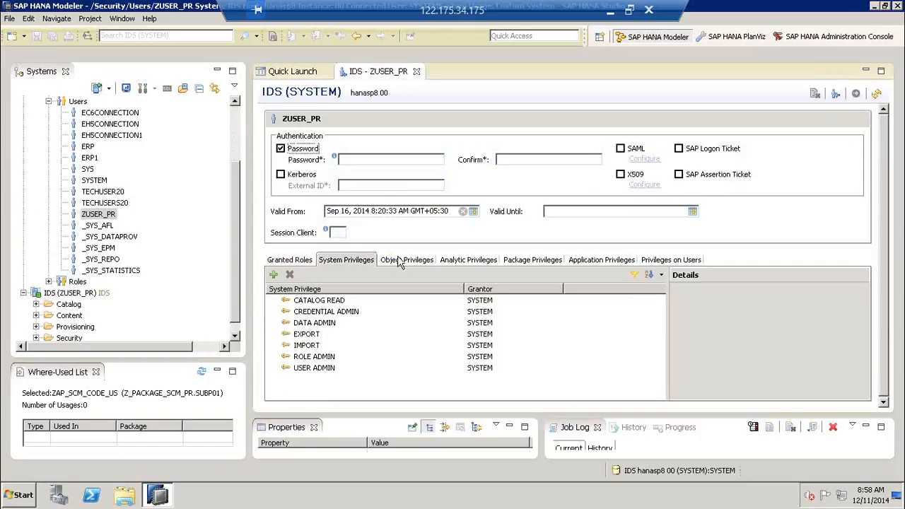
click(413, 260)
click(469, 261)
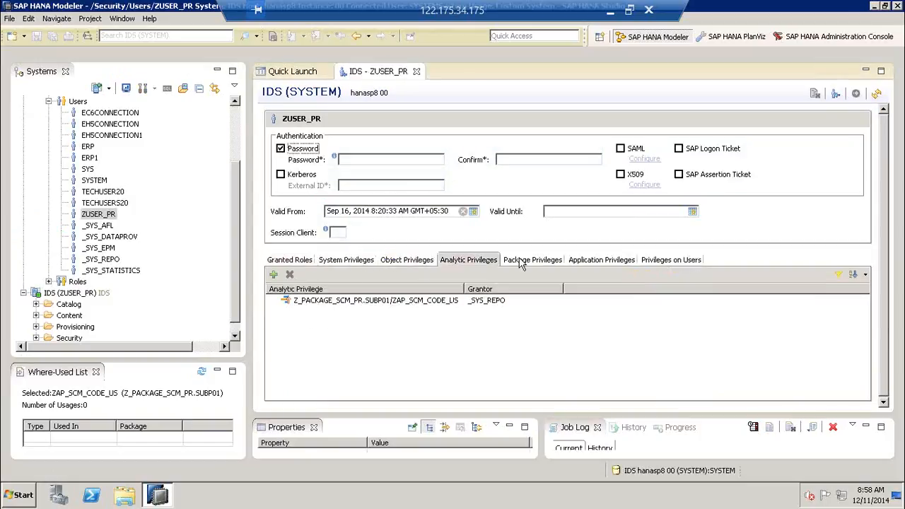
click(523, 260)
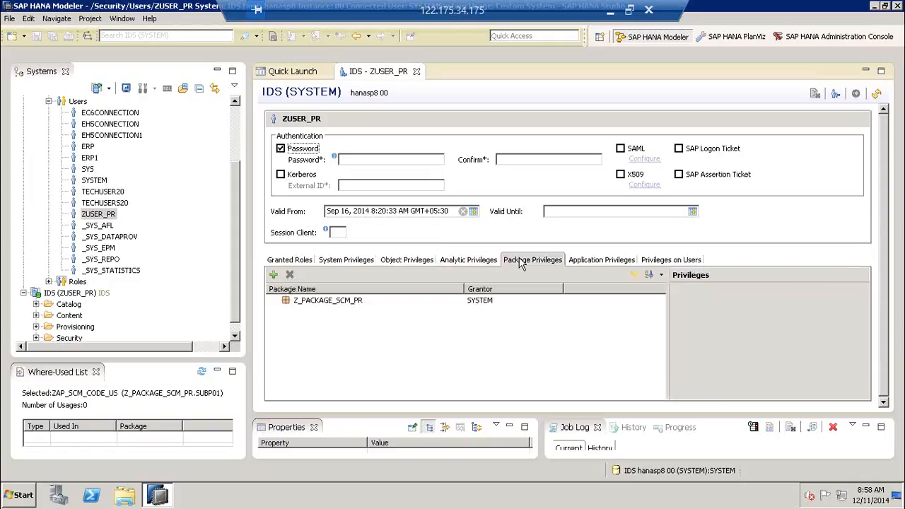
click(343, 302)
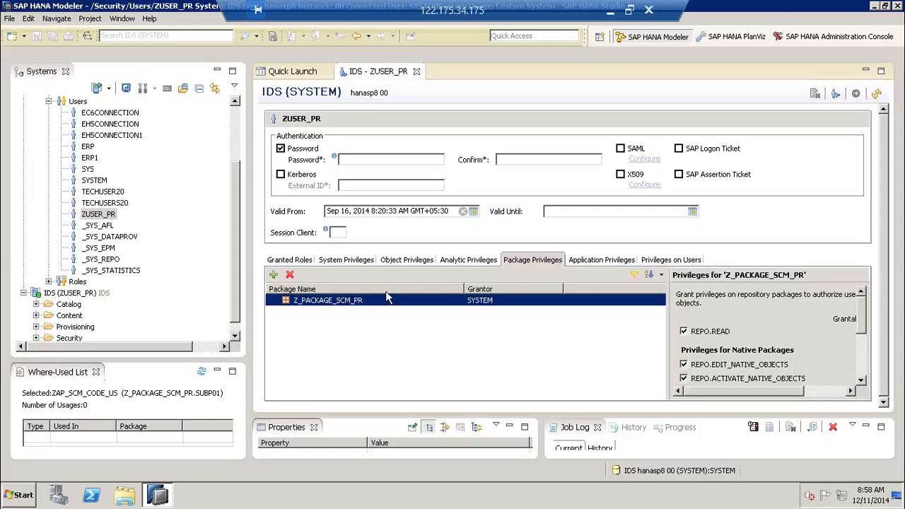
click(417, 72)
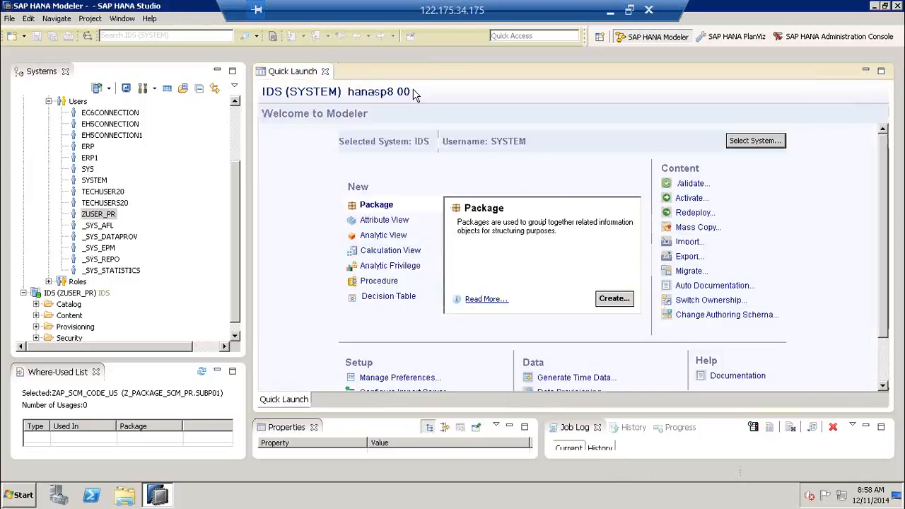
click(239, 210)
- Create a new role under IDS (SYSTEM) with the name ZUSER_PR
scroll(239, 210, up, 1)
click(48, 135)
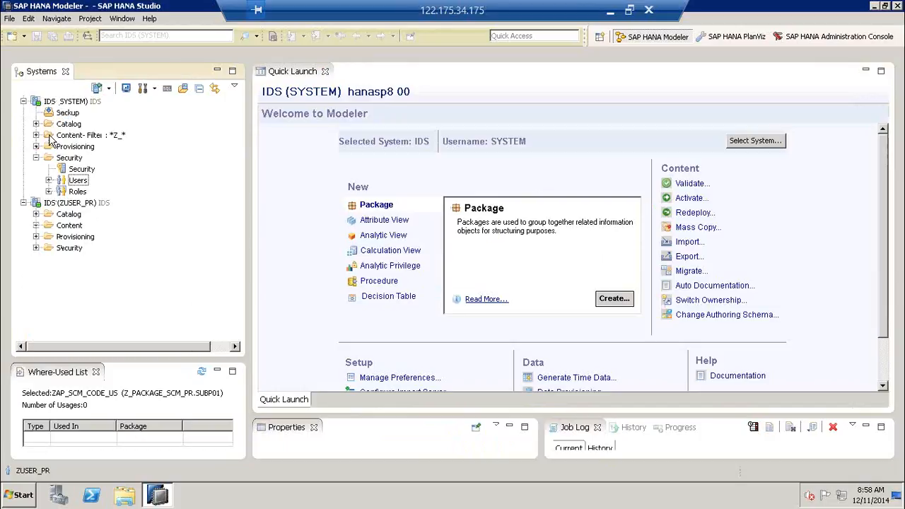
click(81, 193)
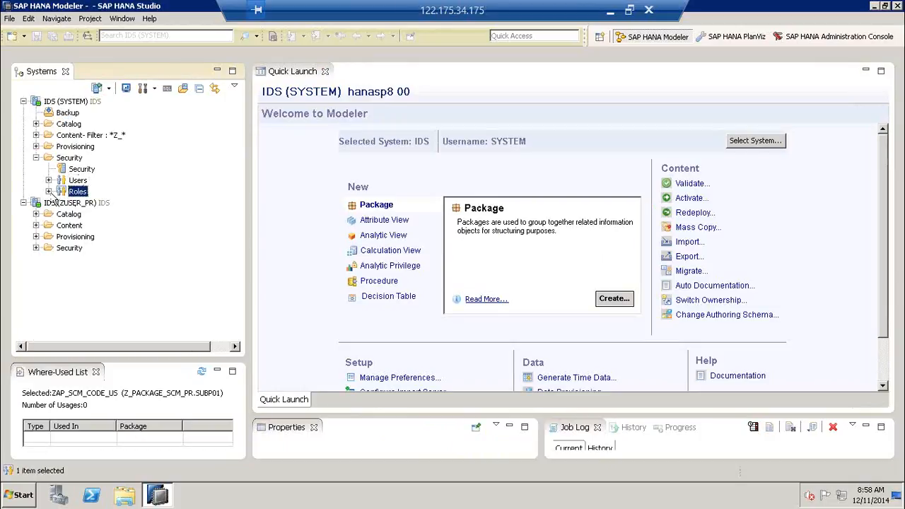
click(48, 191)
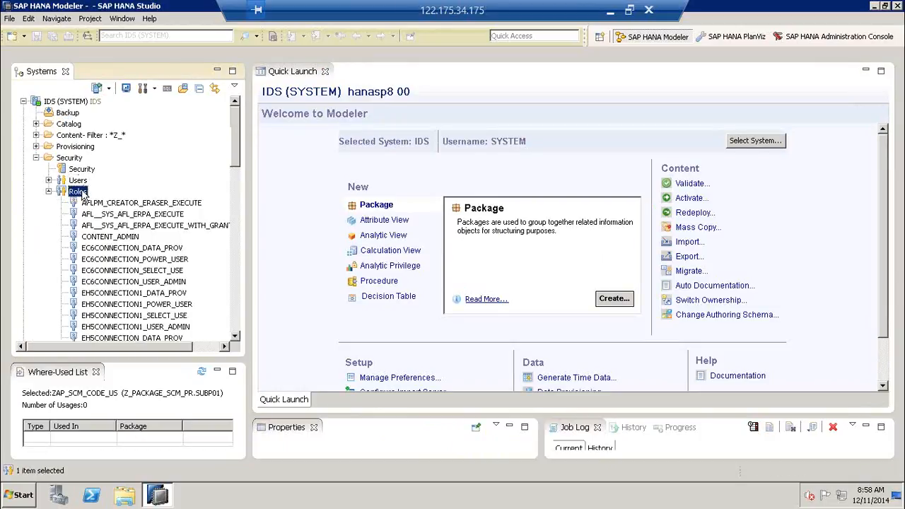
right_click(81, 193)
click(106, 197)
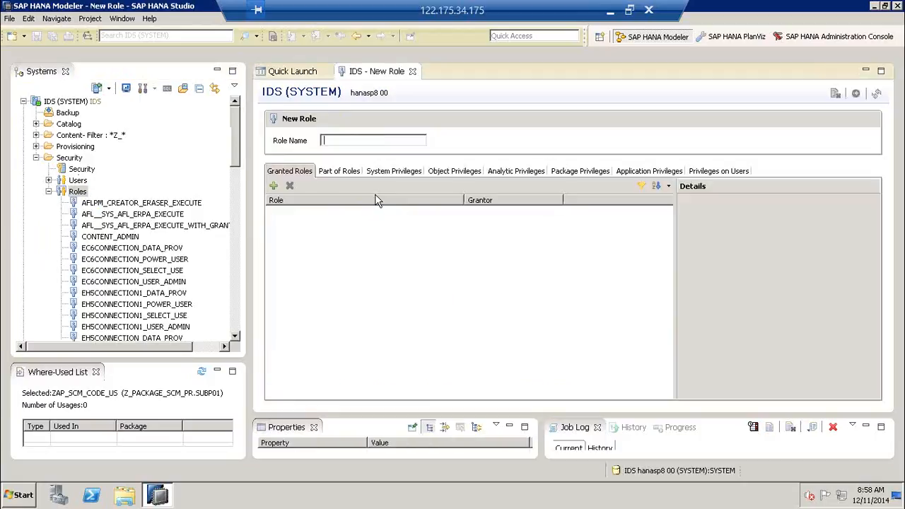
text(ZUS)
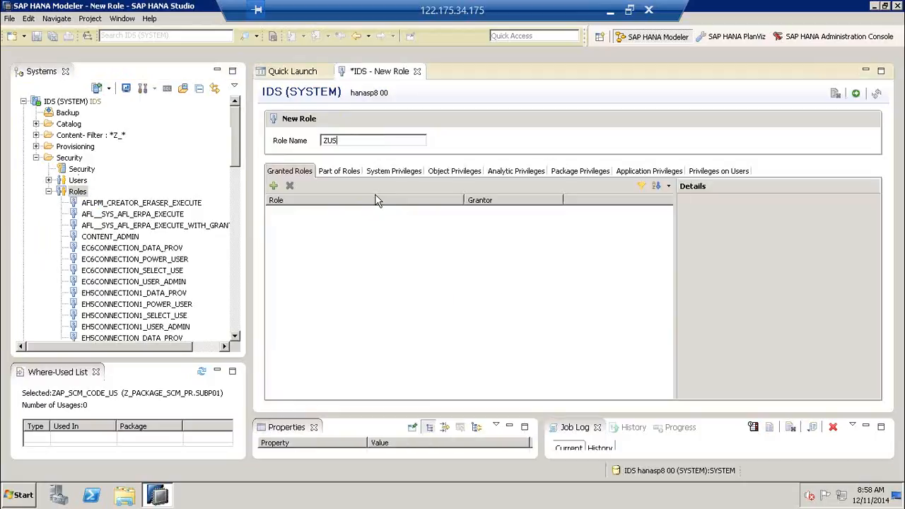
text(ER_PR)
- Review the new role's empty System, Object and Analytic Privileges lists
click(416, 176)
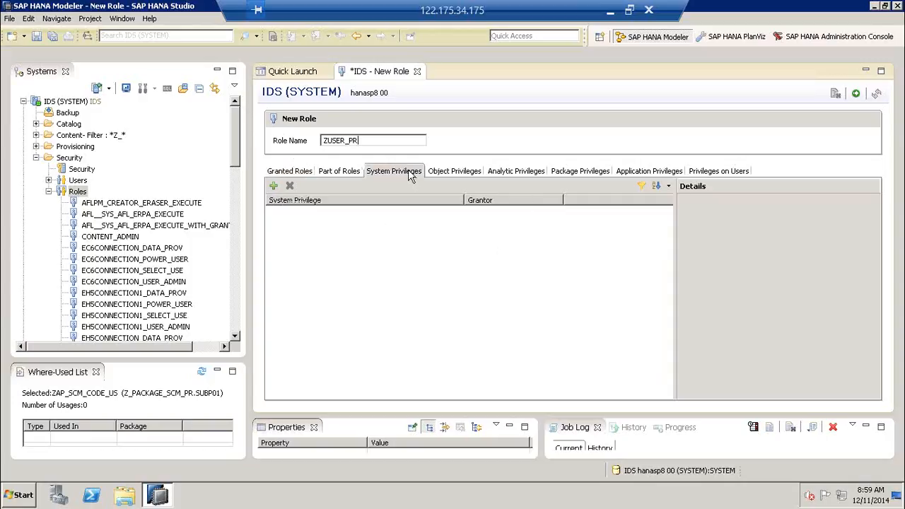
click(461, 176)
click(503, 176)
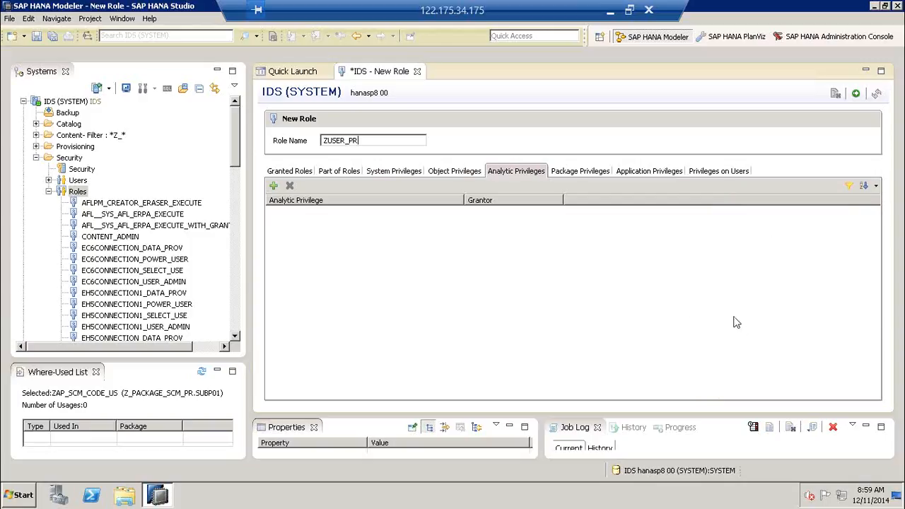
- Check the ZUSER_PR role name, then begin adding an analytic privilege to the role
click(766, 285)
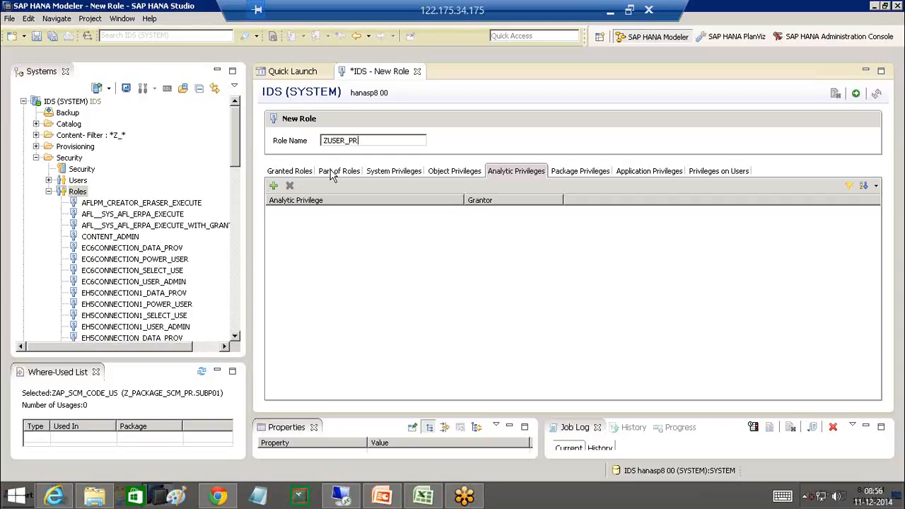
click(368, 141)
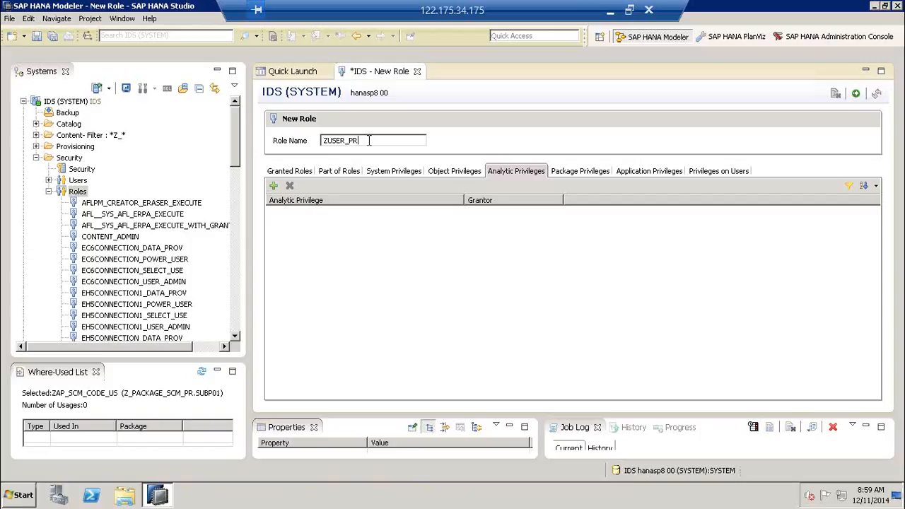
double_click(345, 141)
click(363, 141)
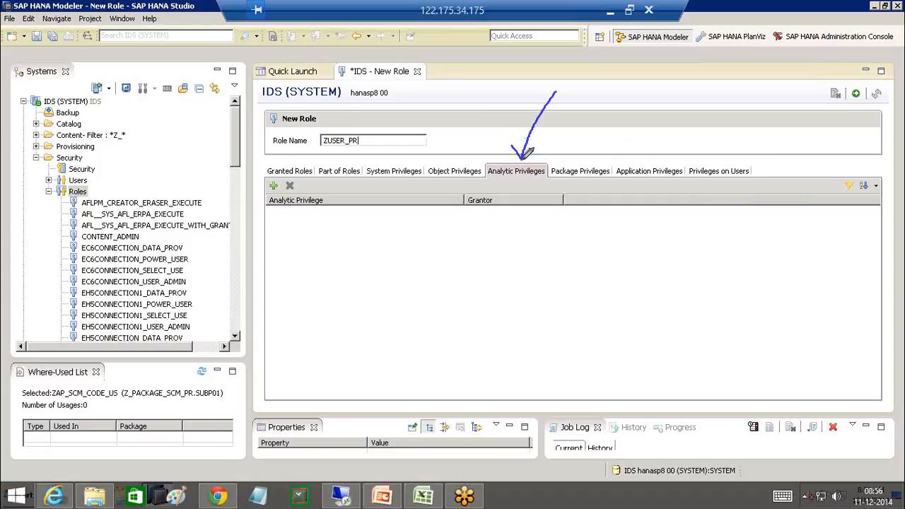
drag(521, 160, 538, 150)
mouse_move(555, 92)
mouse_down()
mouse_move(583, 162)
mouse_move(598, 149)
mouse_up()
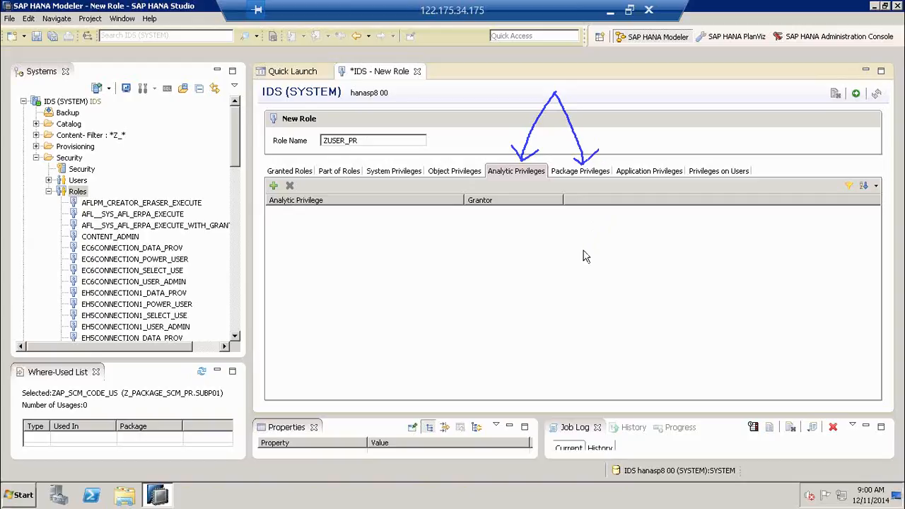
click(274, 186)
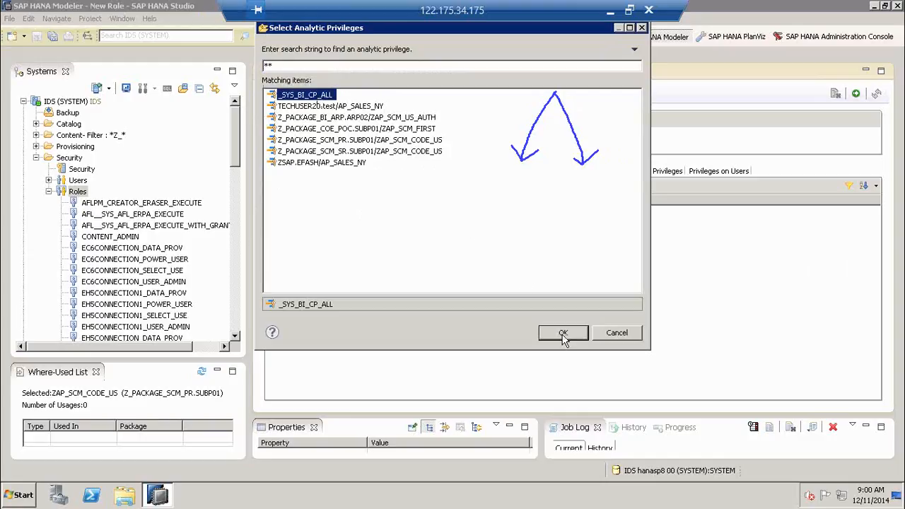
- Add the _SYS_BI_CP_ALL analytic privilege to the role and show its package privileges
click(562, 332)
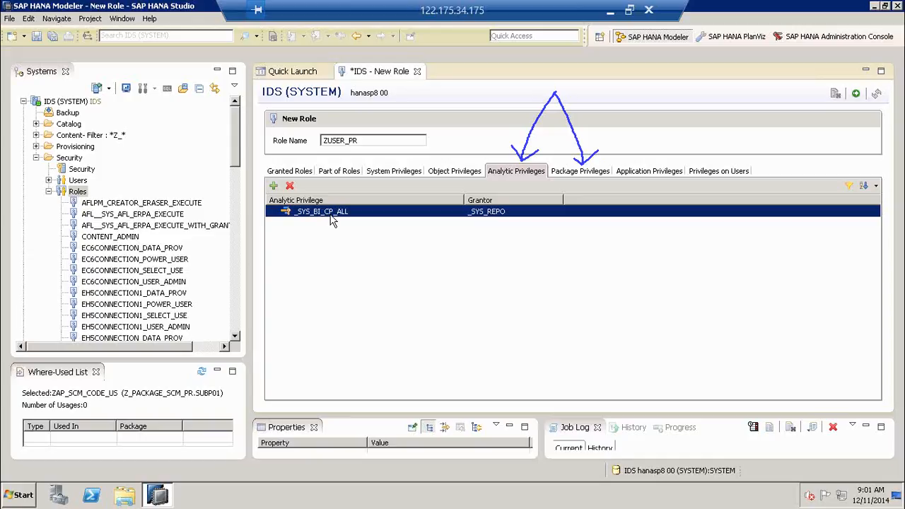
click(569, 176)
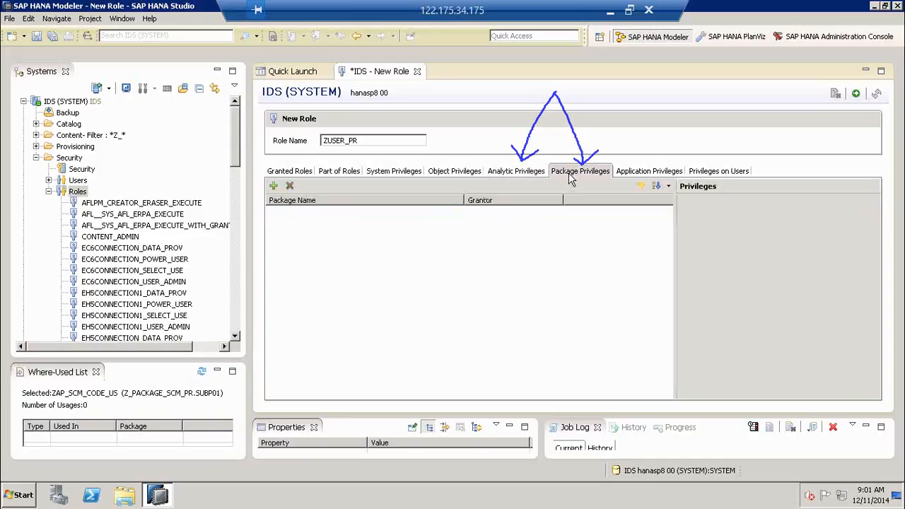
- Add Root Package to the role's package privileges
click(274, 187)
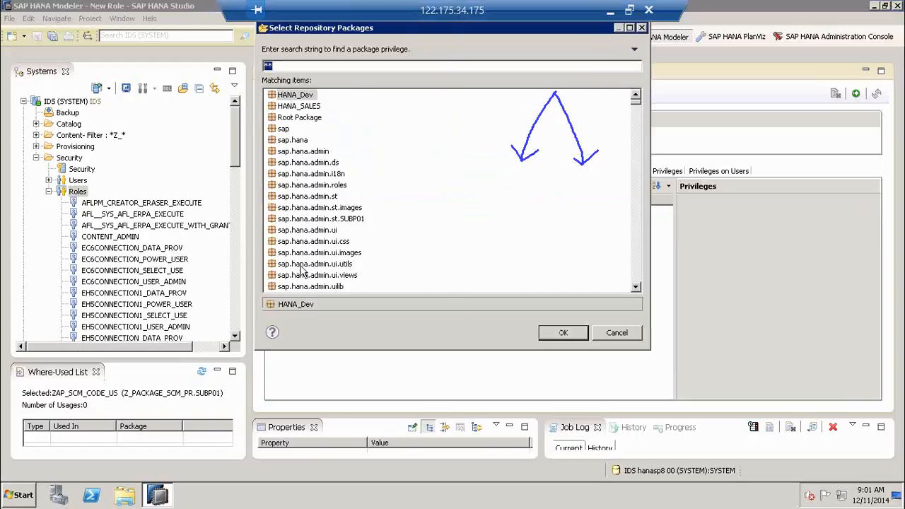
click(407, 275)
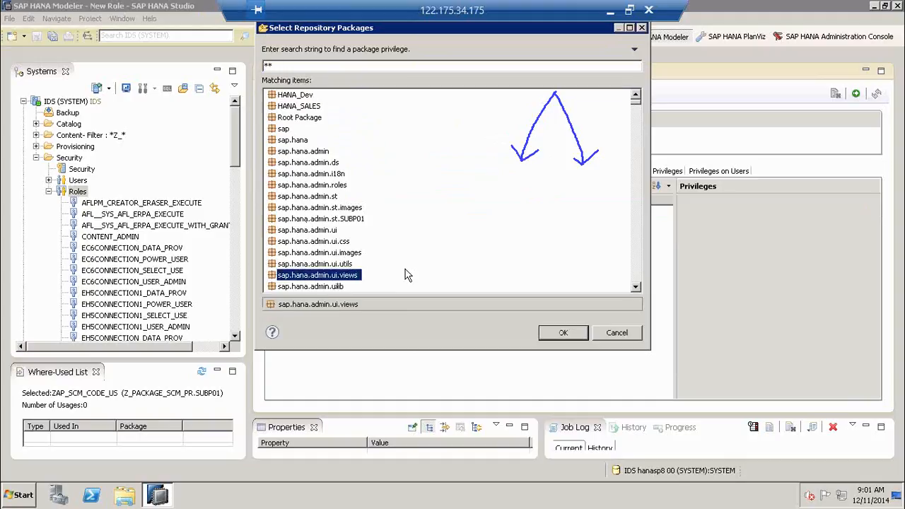
scroll(407, 275, down, 6)
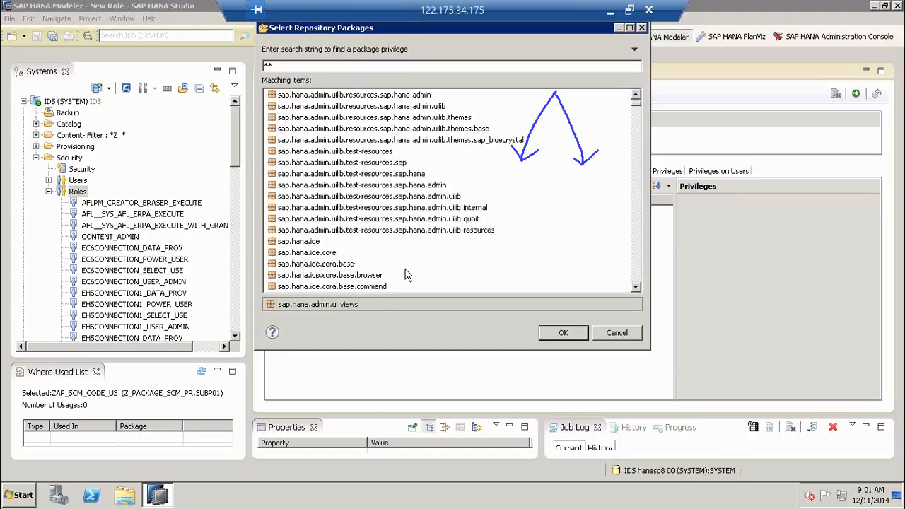
scroll(407, 275, down, 10)
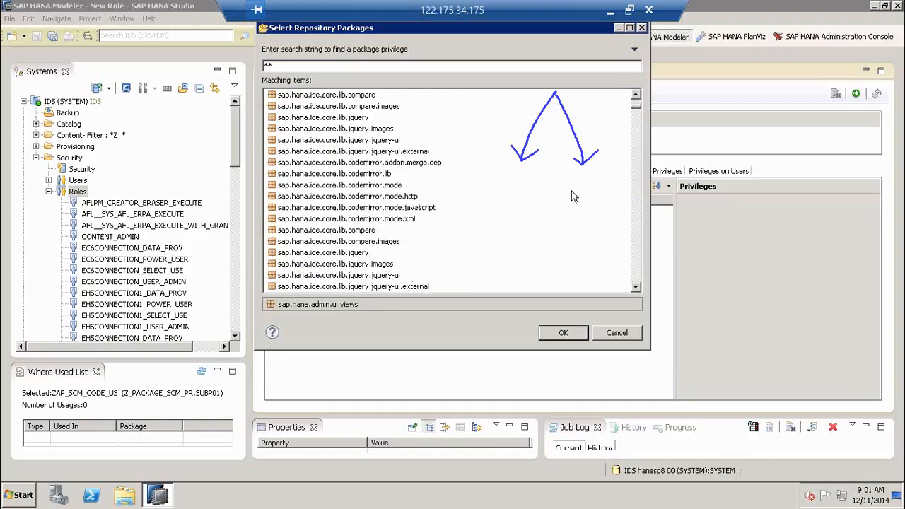
scroll(573, 197, down, 3)
click(638, 270)
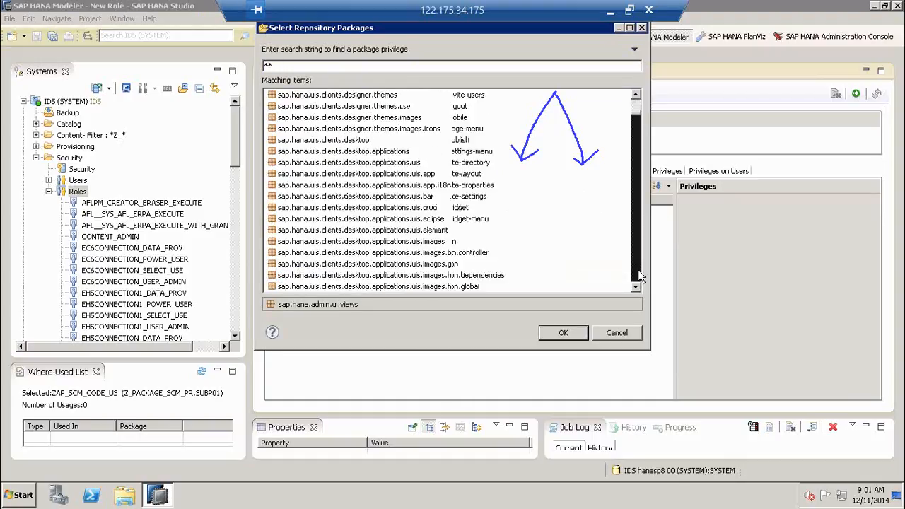
drag(638, 270, 637, 269)
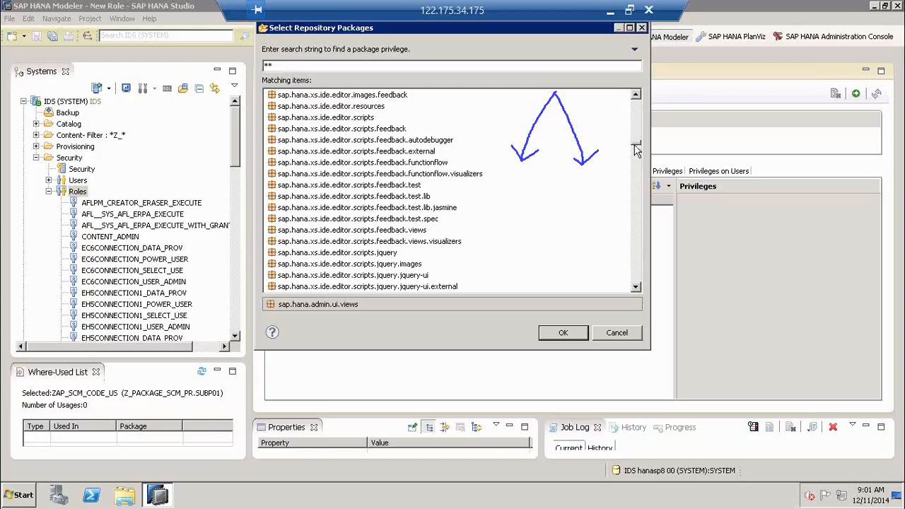
drag(636, 149, 485, 101)
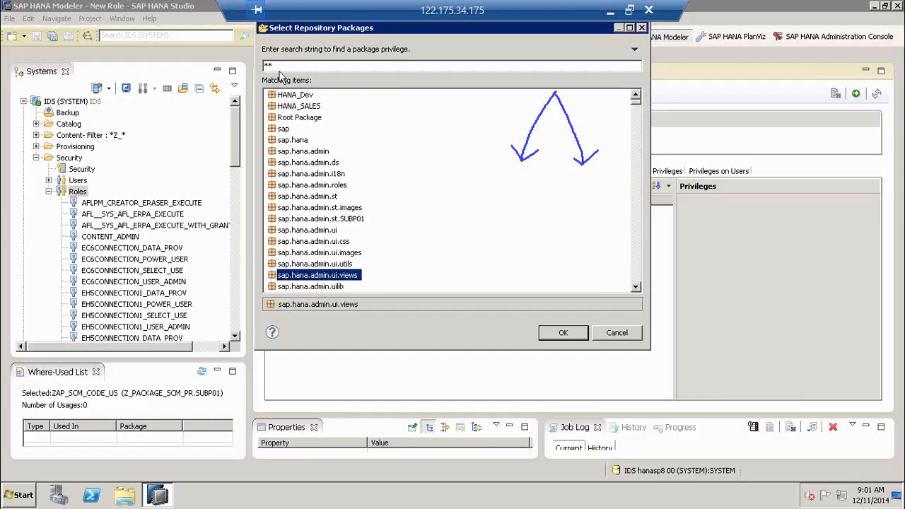
click(287, 119)
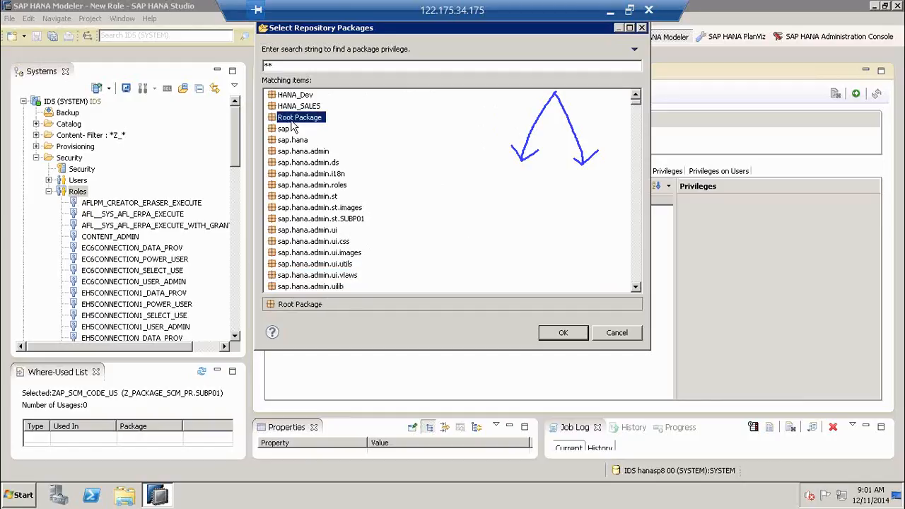
key(Return)
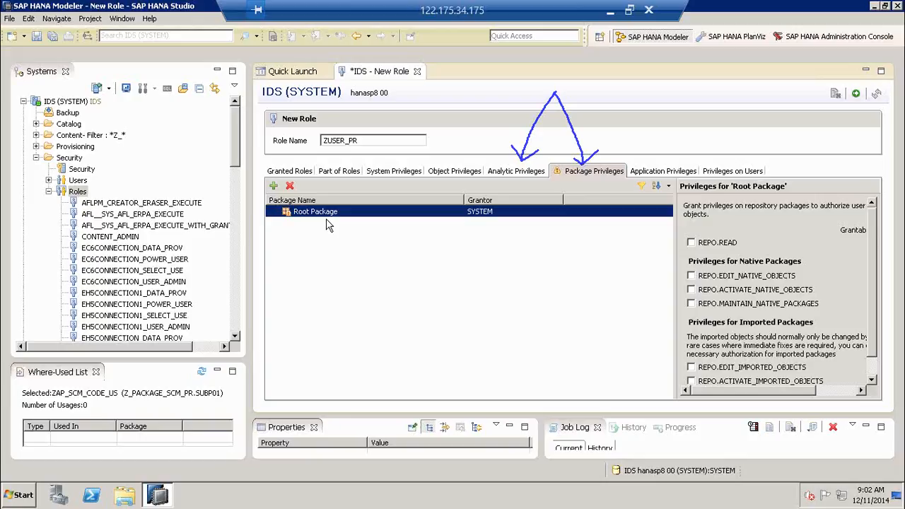
- Grant REPO.READ and all native and imported REPO rights on Root Package, then activate the role
click(692, 243)
click(692, 276)
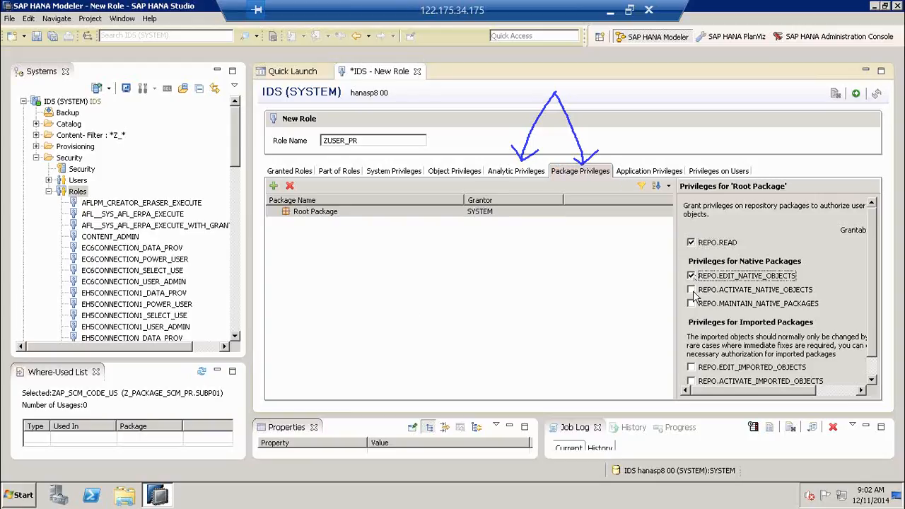
click(692, 291)
click(692, 304)
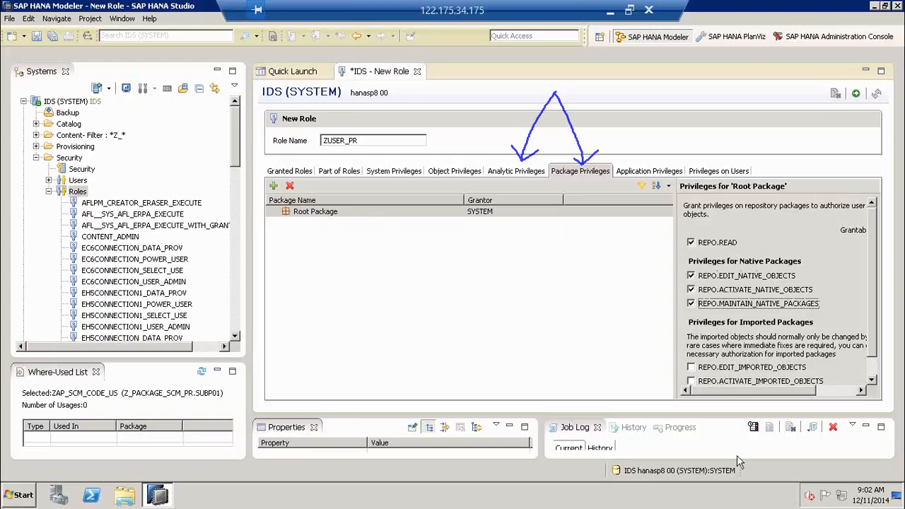
click(708, 367)
click(706, 382)
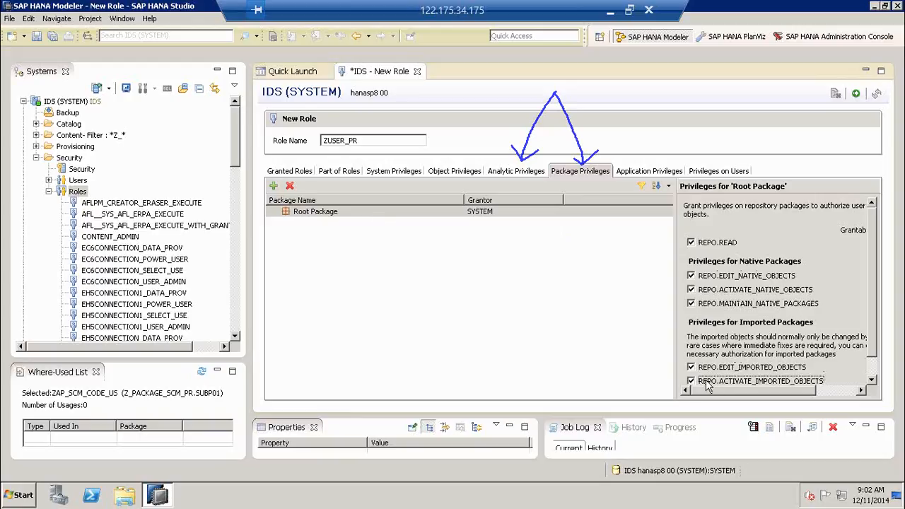
scroll(706, 382, down, 1)
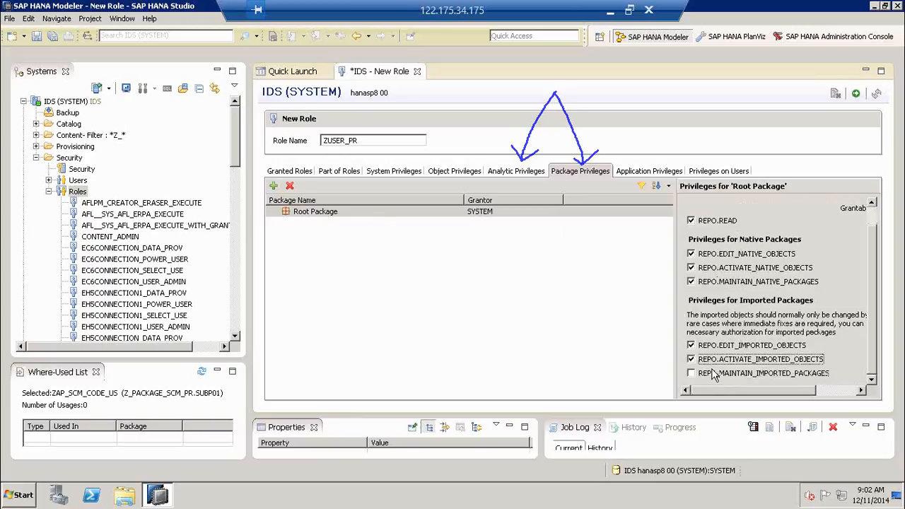
click(714, 375)
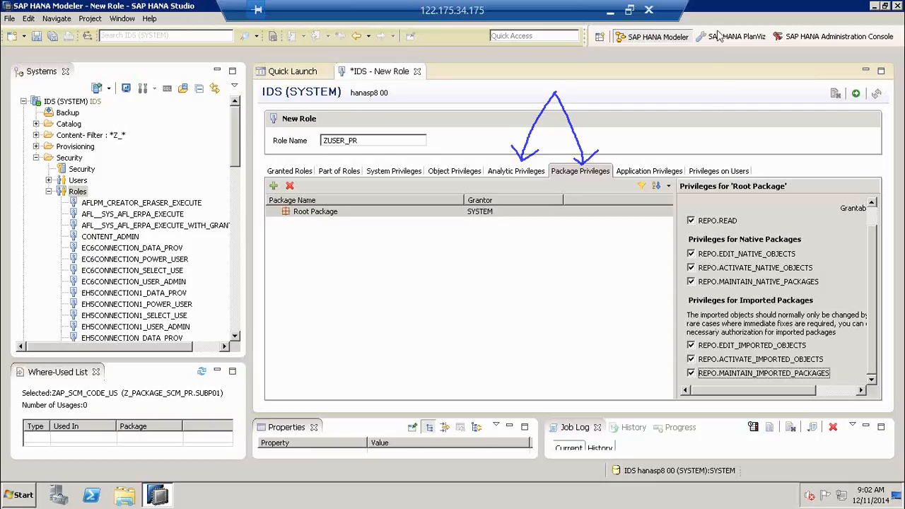
click(856, 94)
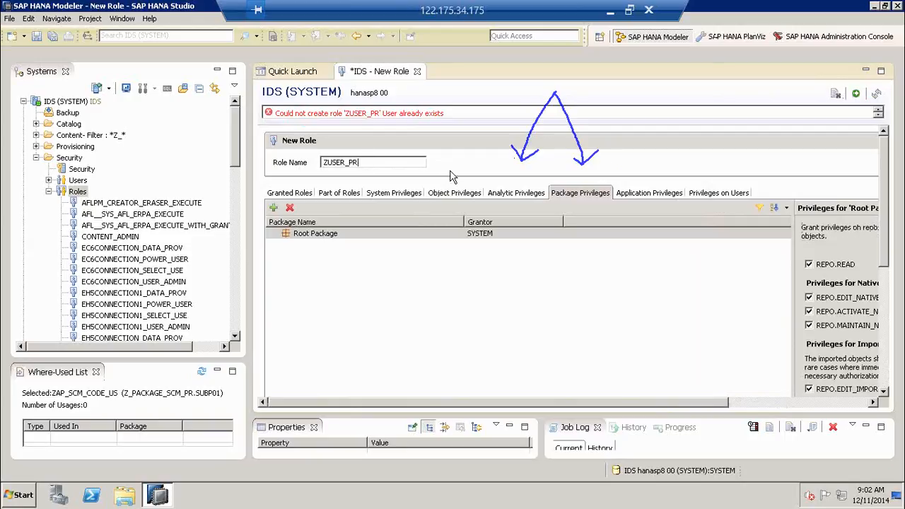
- Rename the role from ZUSER_PR to ZROLE_PR and activate it
key(Left)
key(Left)
key(Left)
key(BackSpace)
key(BackSpace)
key(BackSpace)
key(BackSpace)
text(rol)
key(Right)
key(Delete)
text(ROLE)
click(857, 94)
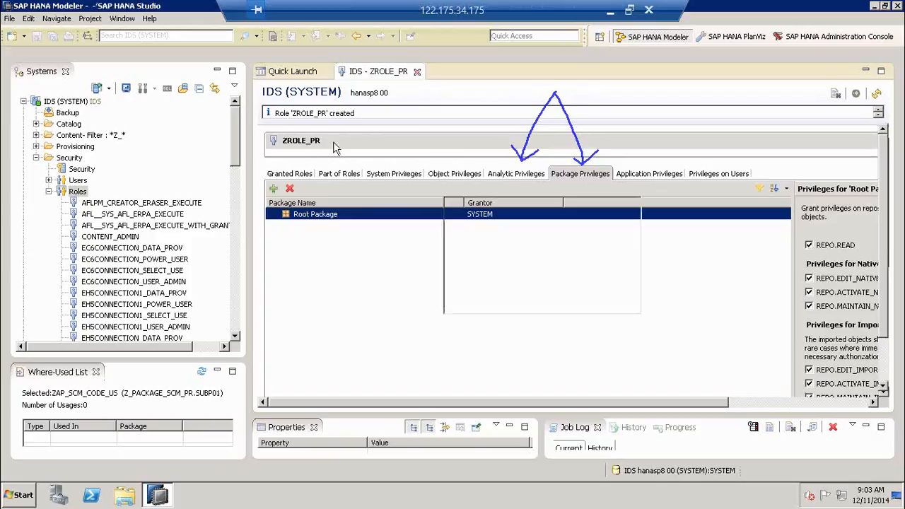
- Locate the new ZROLE_PR role, then open user ZUSER_PR for editing
click(108, 285)
key(z)
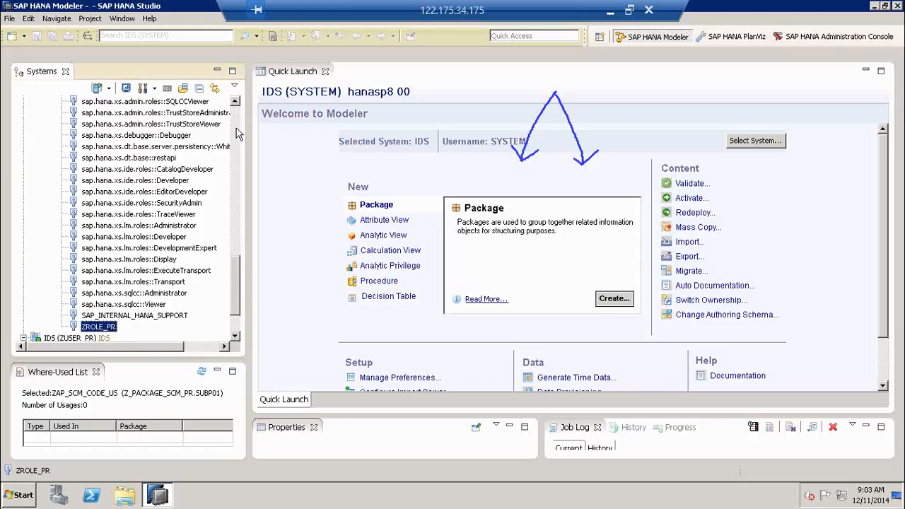
scroll(141, 212, up, 15)
click(48, 192)
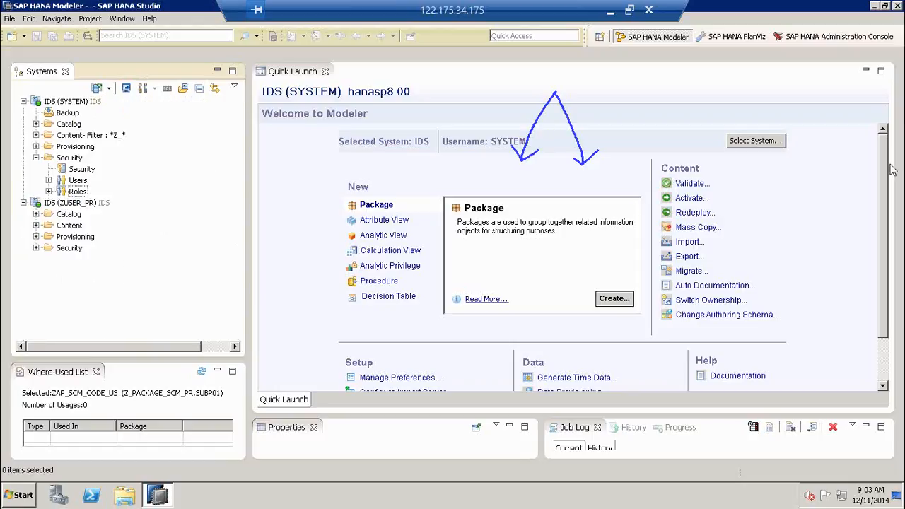
right_click(836, 256)
click(822, 253)
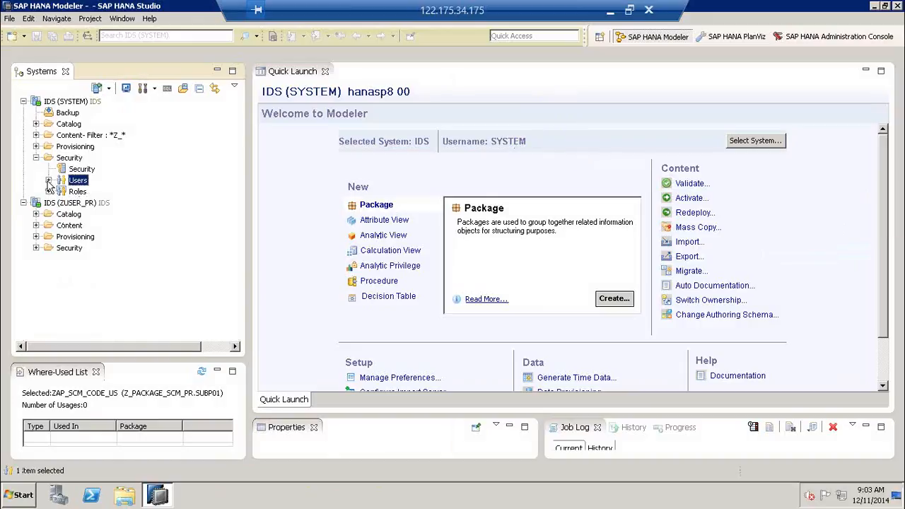
click(48, 180)
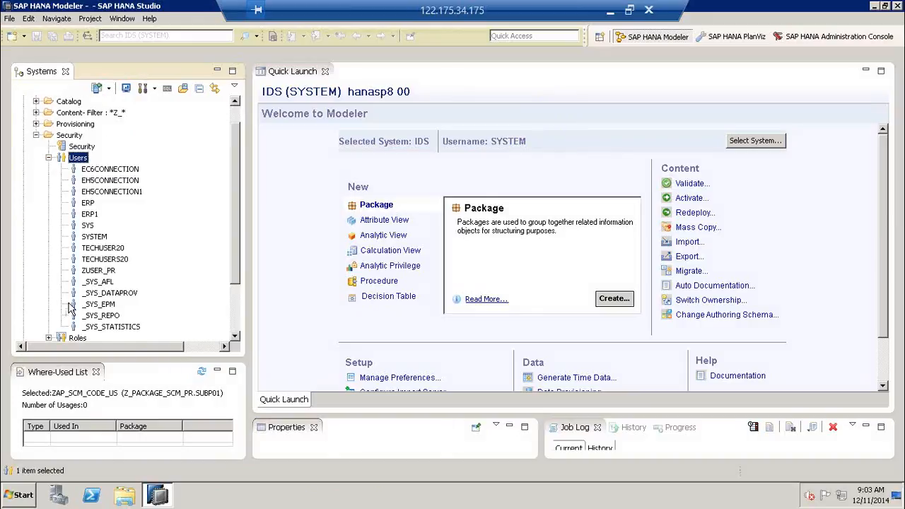
double_click(99, 271)
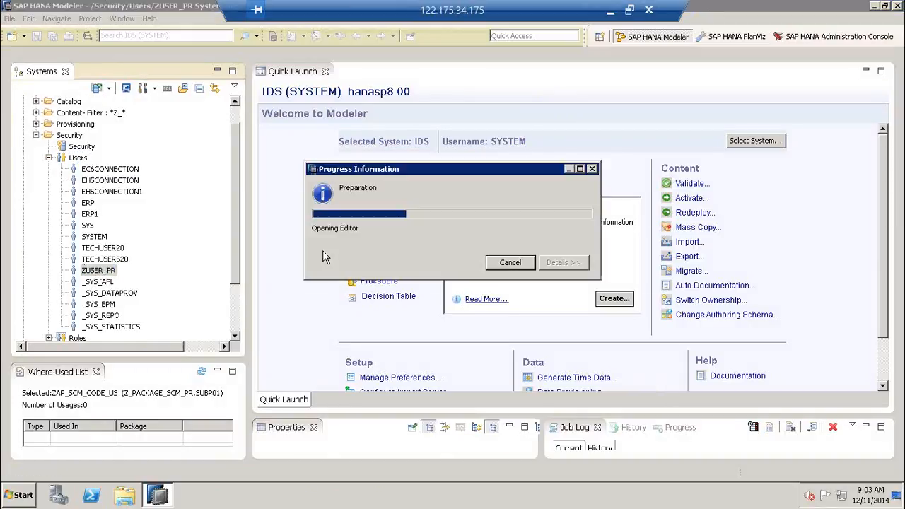
- Grant role ZROLE_PR to ZUSER_PR, deploy the user, and close its editor
click(273, 275)
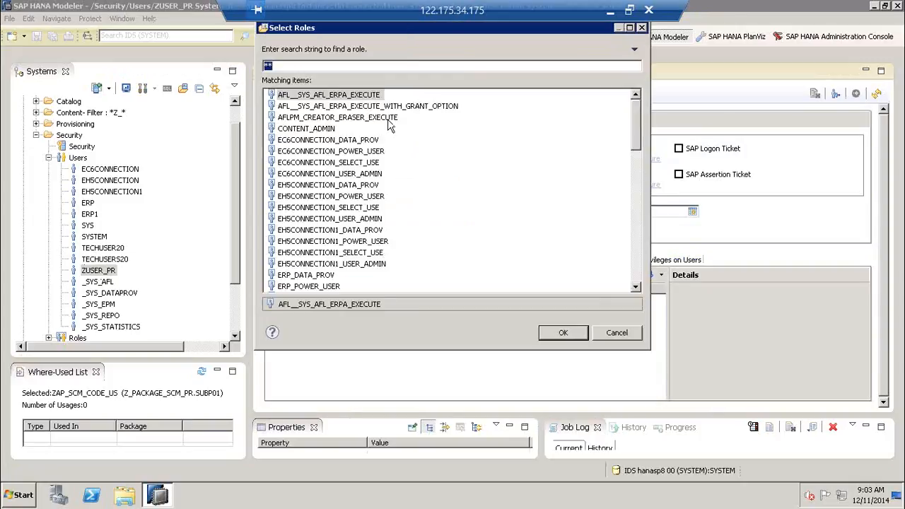
click(324, 231)
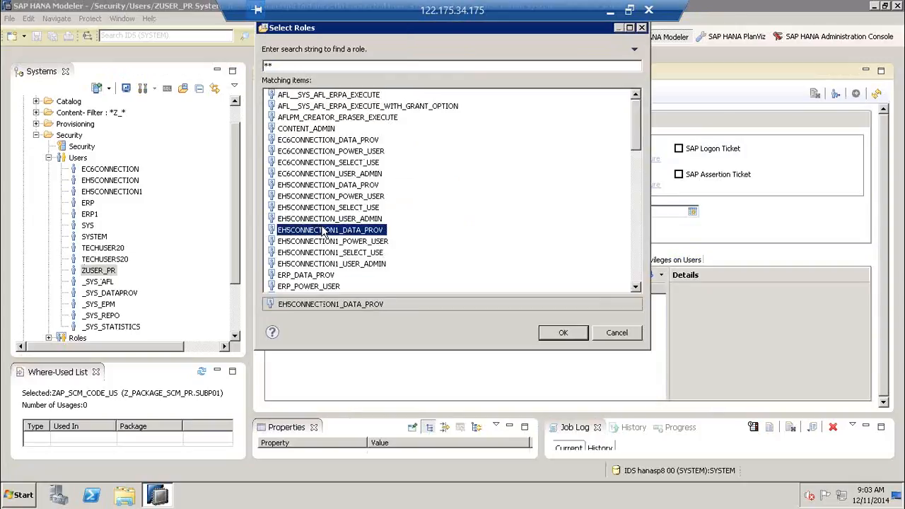
click(279, 65)
key(BackSpace)
key(BackSpace)
text(ZR)
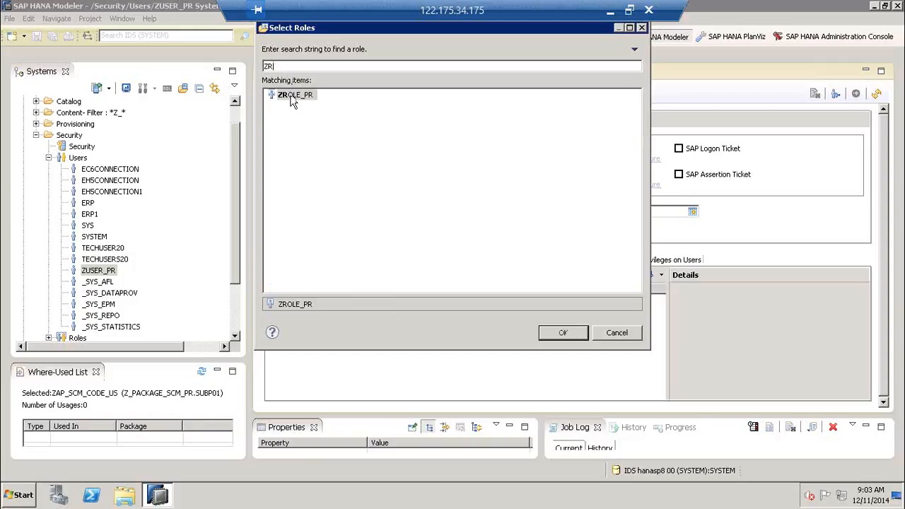
click(294, 95)
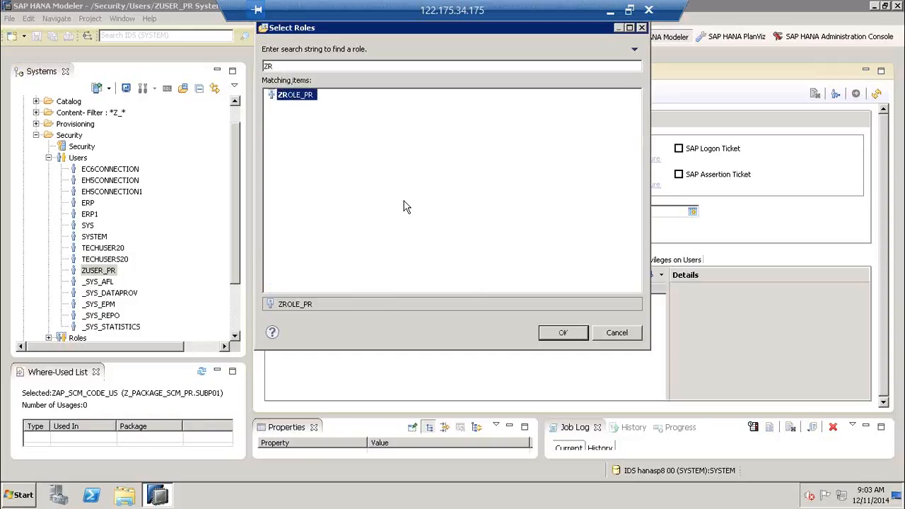
click(562, 332)
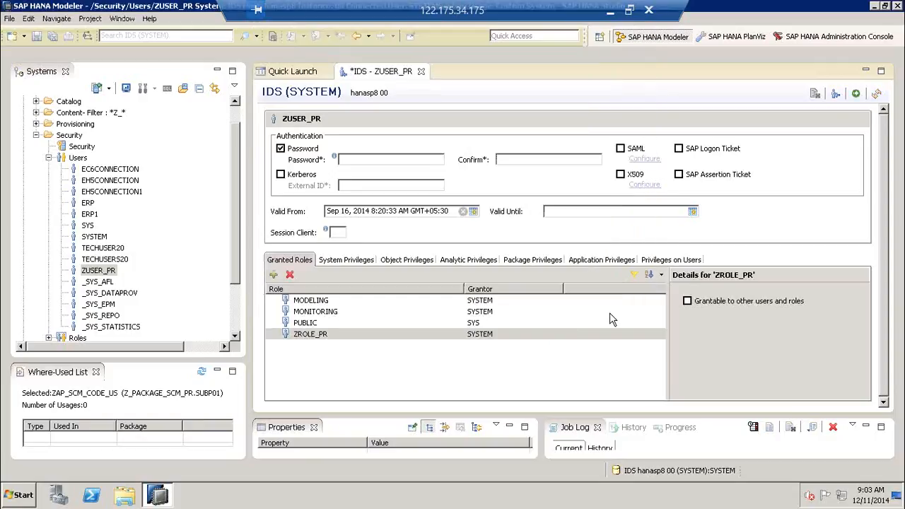
click(855, 94)
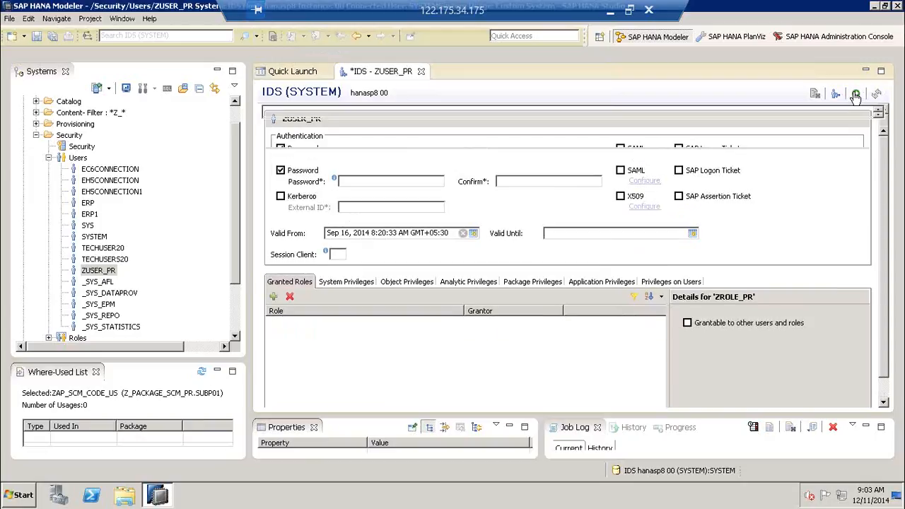
click(416, 71)
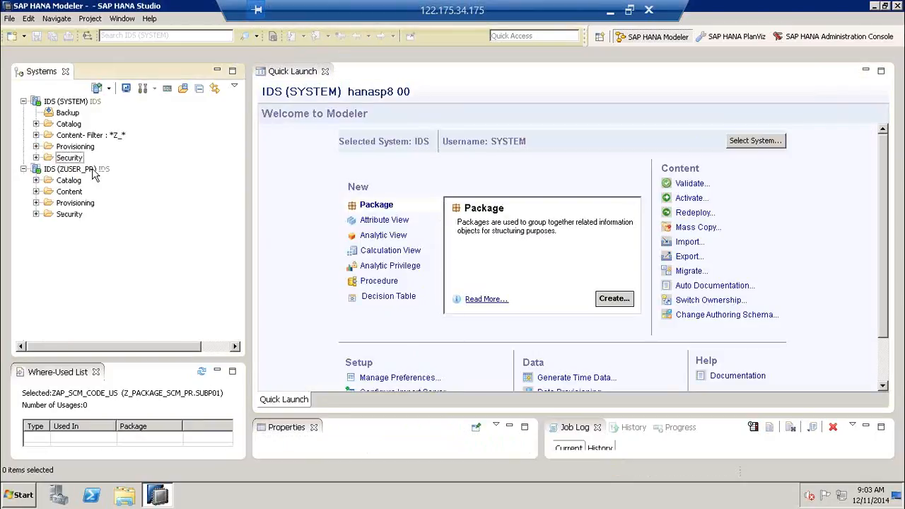
click(94, 173)
right_click(92, 171)
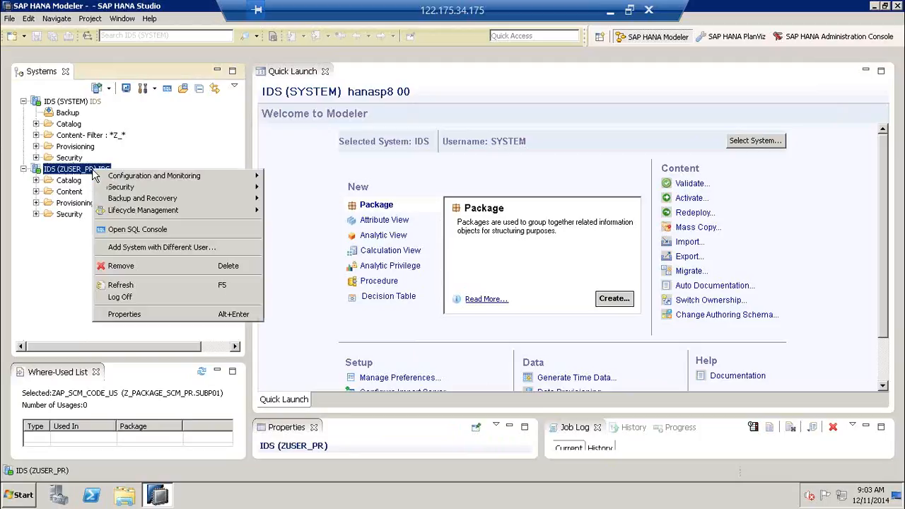
click(102, 285)
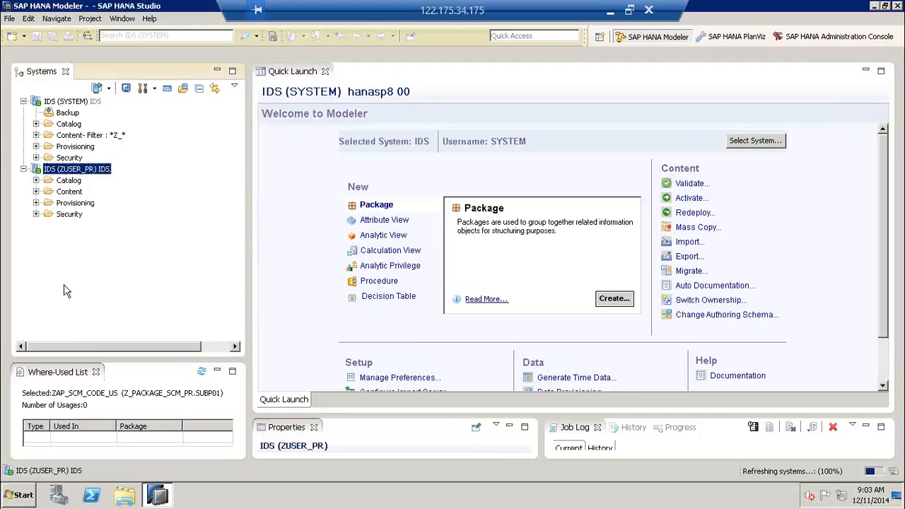
click(73, 192)
click(69, 216)
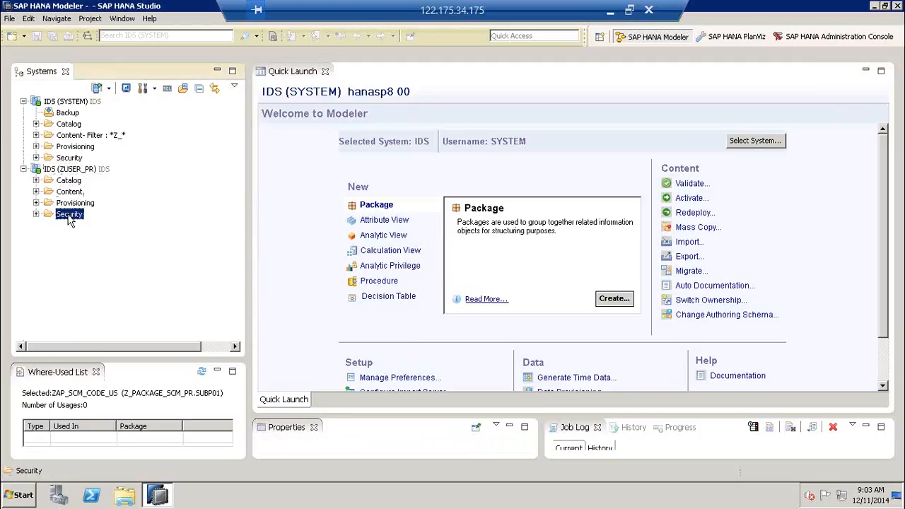
click(73, 183)
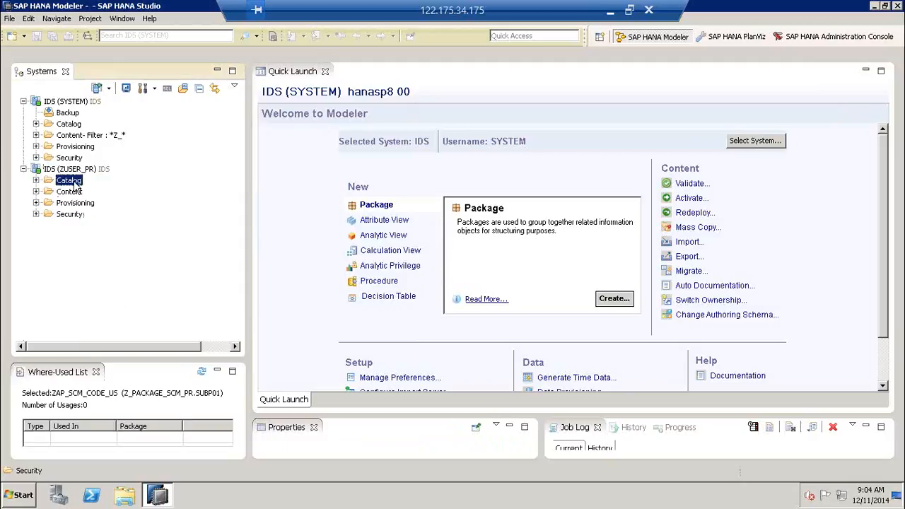
click(36, 181)
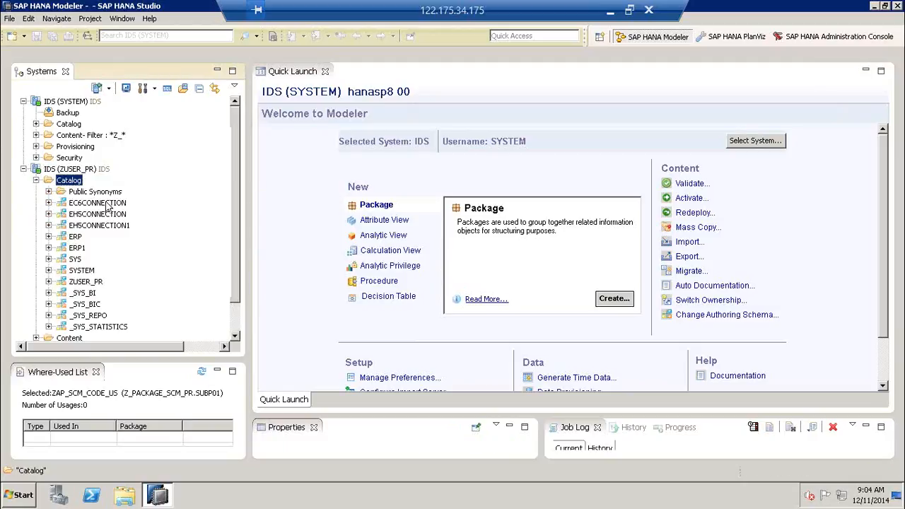
click(86, 284)
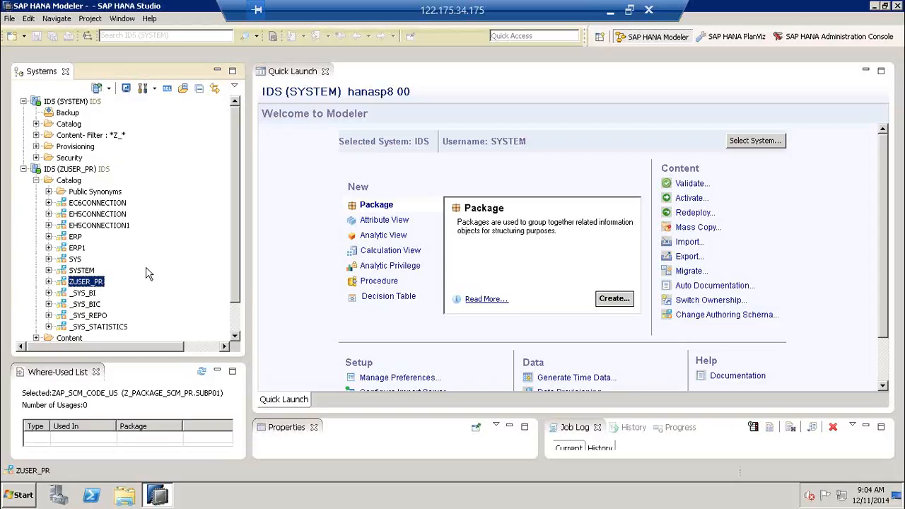
click(36, 180)
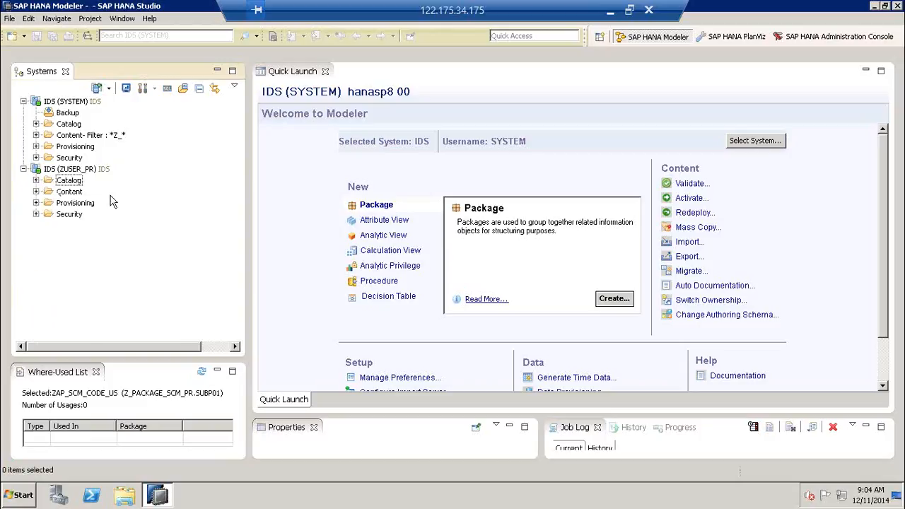
click(69, 194)
click(36, 192)
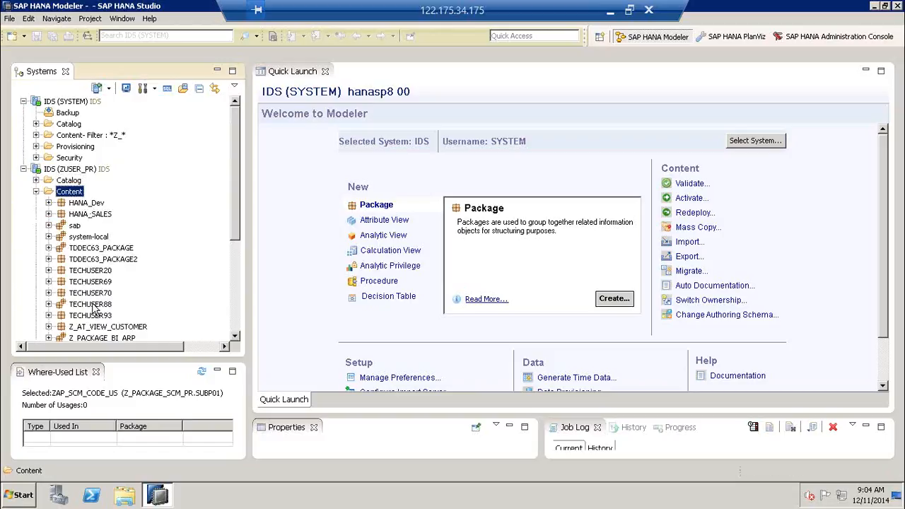
click(37, 192)
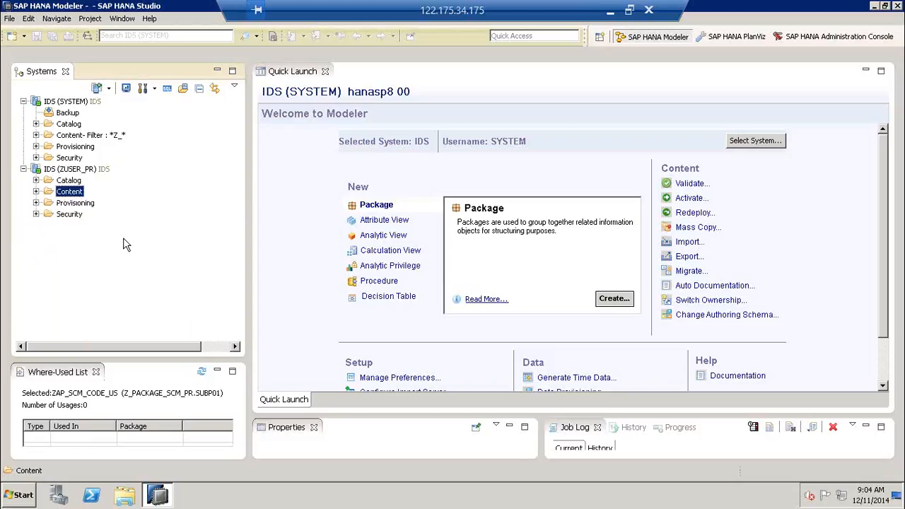
click(89, 172)
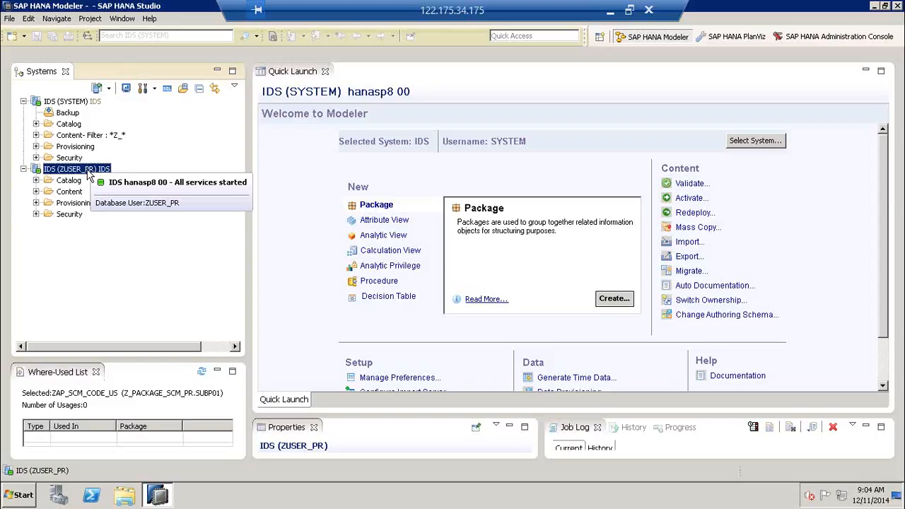
- Minimise HANA Studio and launch Microsoft Excel 2010 from the Microsoft Office programs group
click(158, 497)
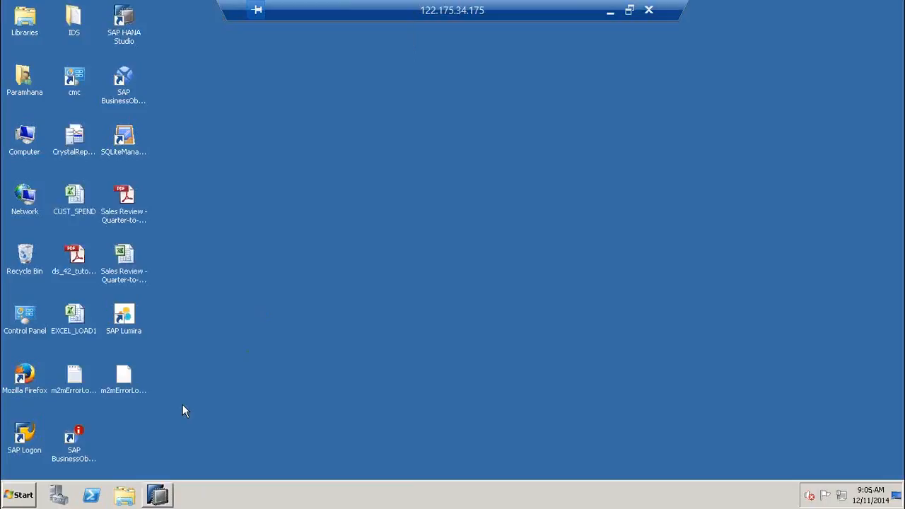
click(21, 495)
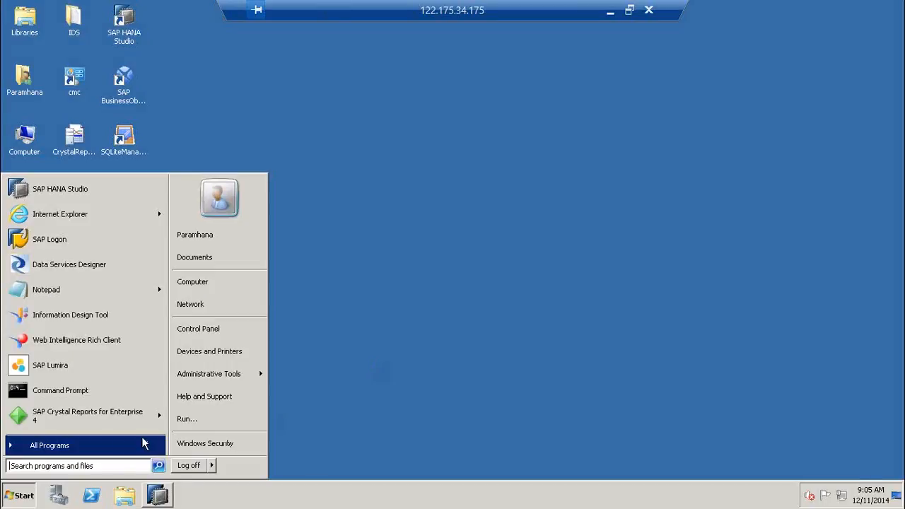
mouse_move(80, 450)
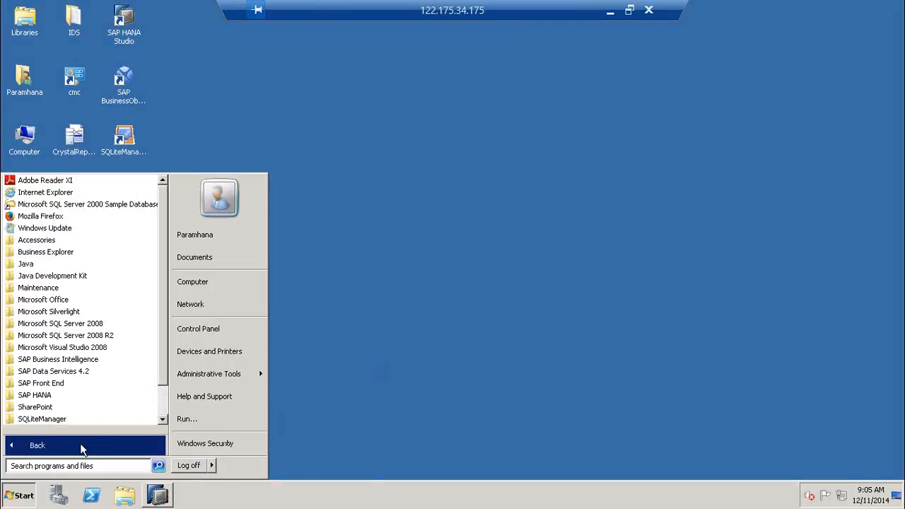
click(58, 302)
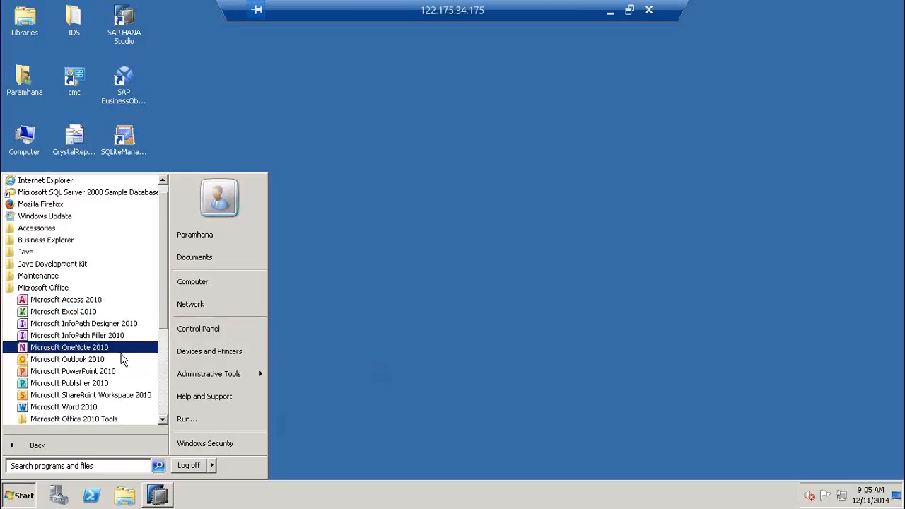
click(85, 311)
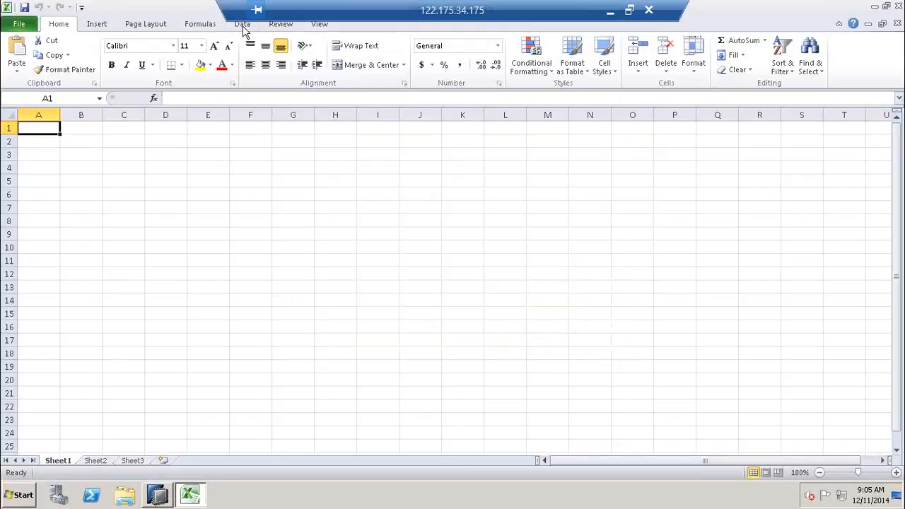
- Start the Data Connection Wizard with an Other/Advanced source using SAP HANA MDX Provider, then return to HANA Studio
click(243, 27)
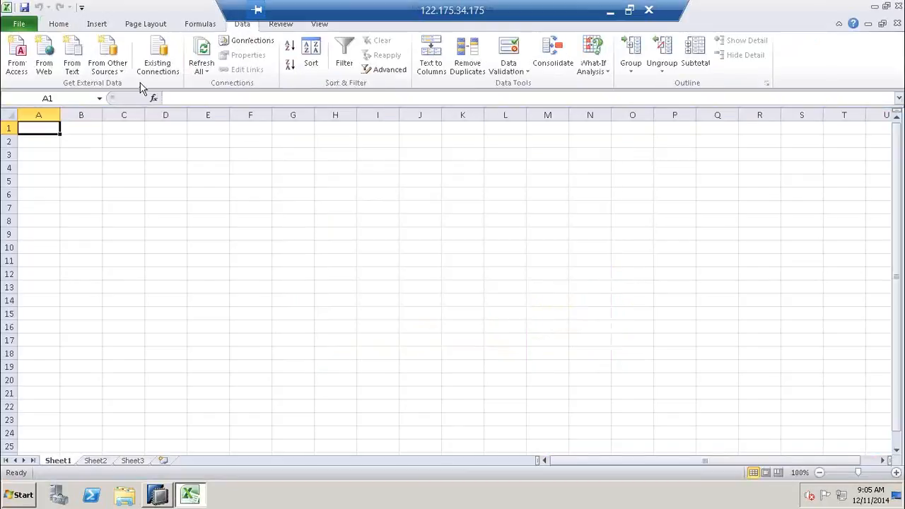
click(122, 73)
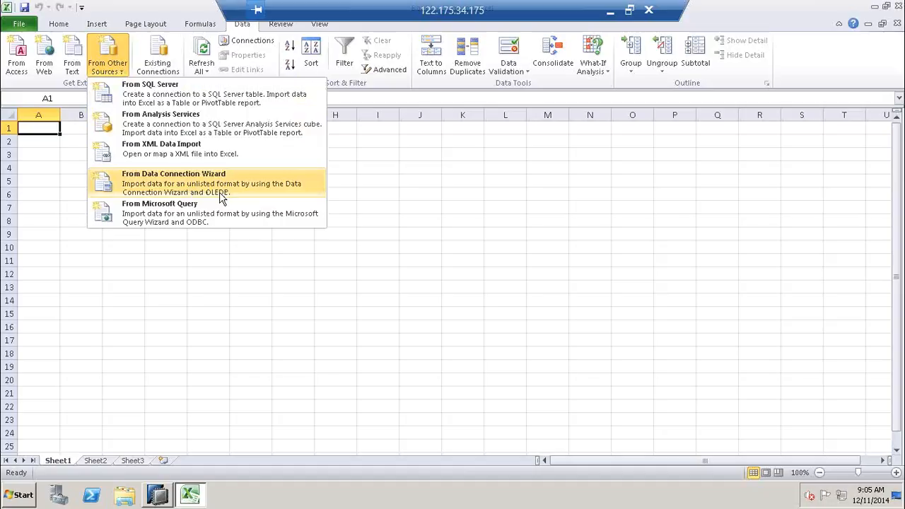
click(225, 187)
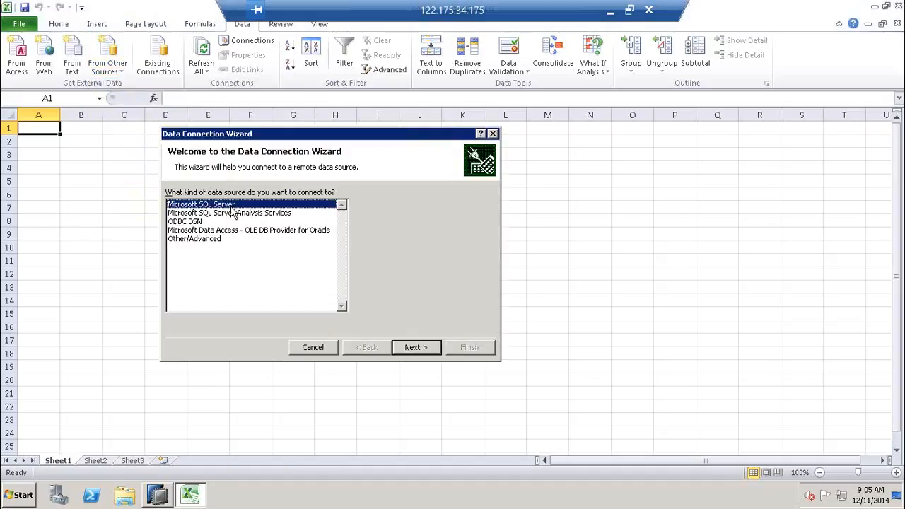
click(211, 240)
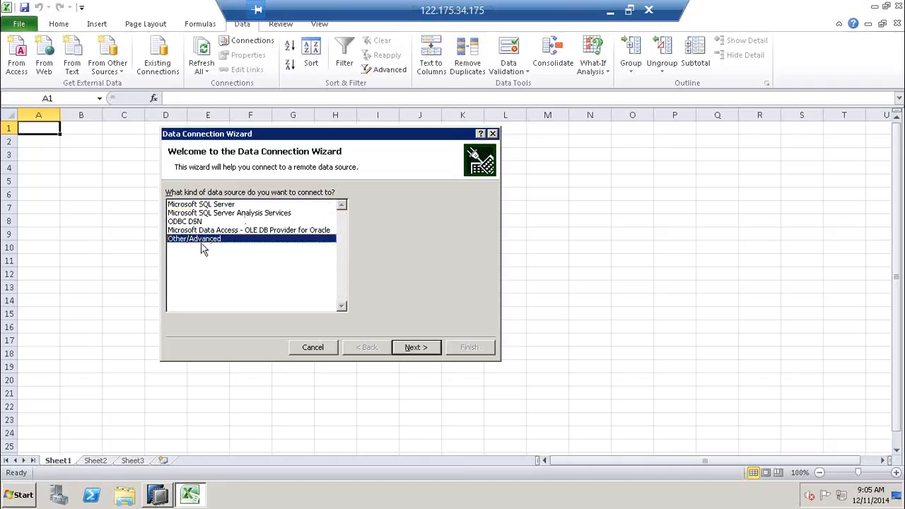
click(414, 347)
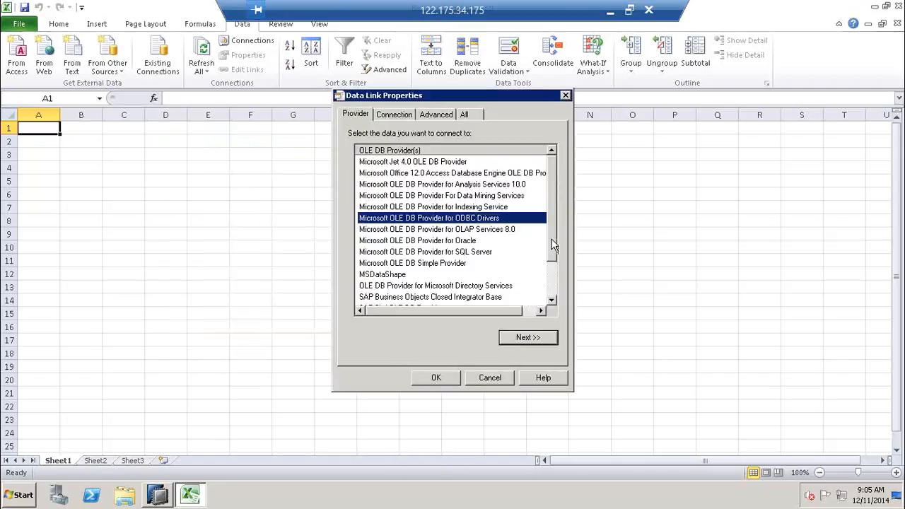
click(556, 283)
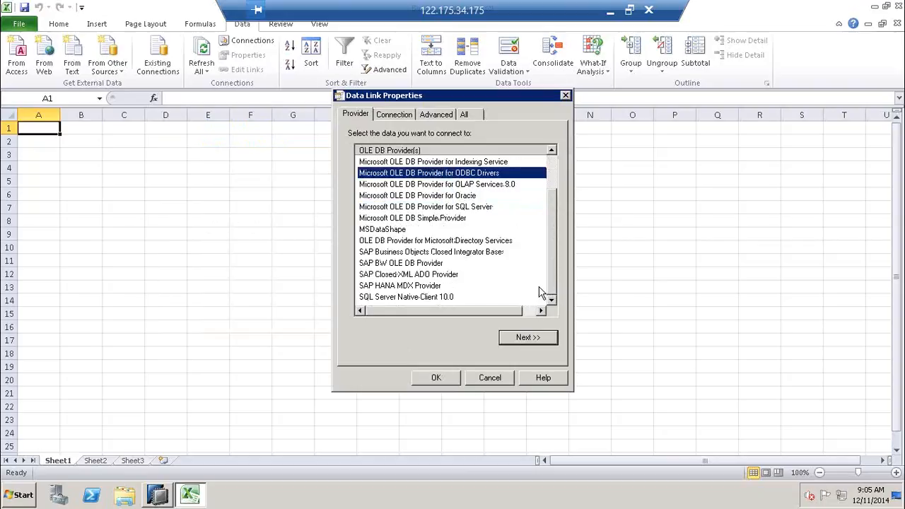
click(405, 286)
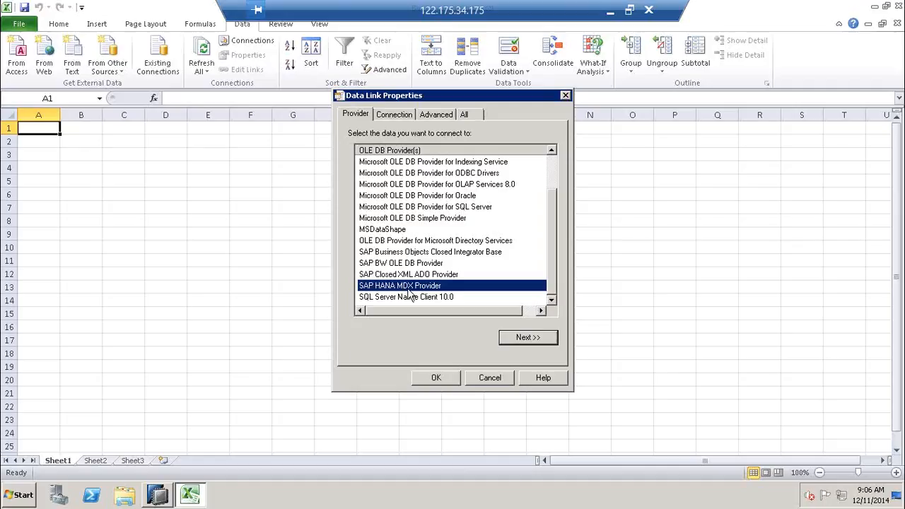
click(519, 338)
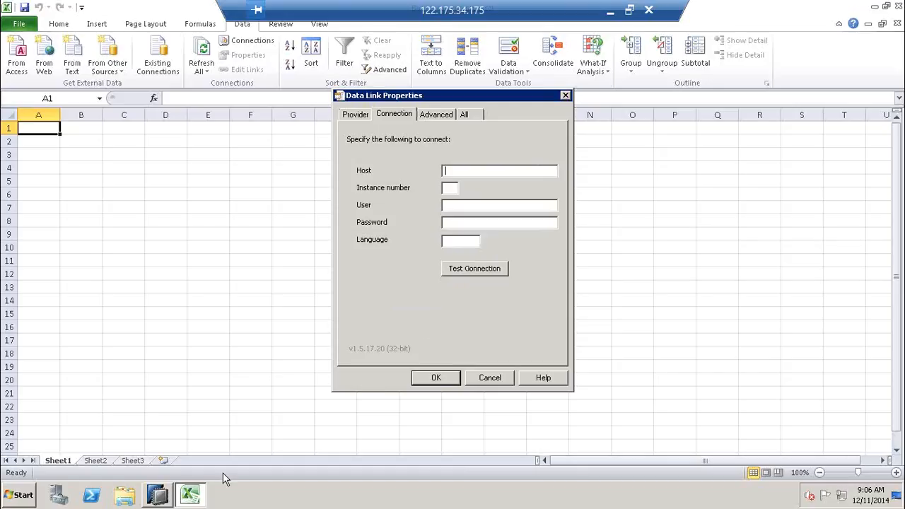
click(157, 497)
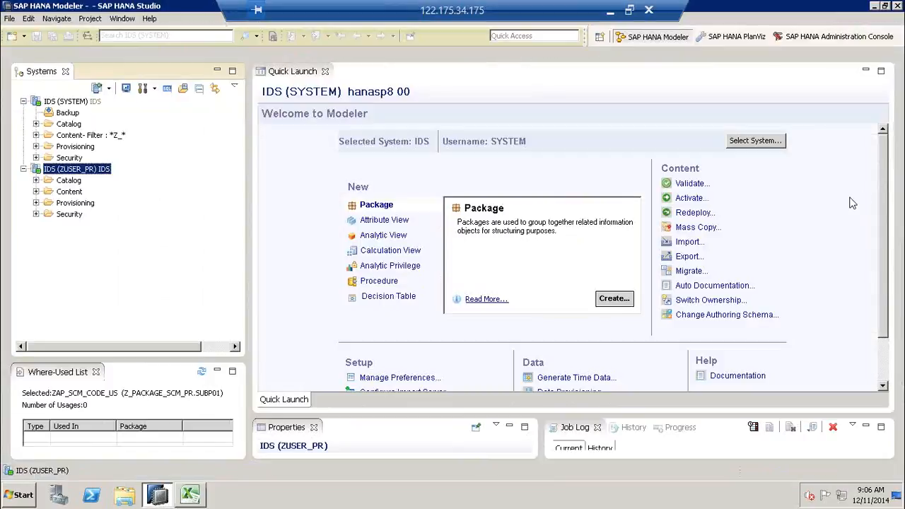
- Mark the system IDS, user SYSTEM, host hanasp8 and instance 00 in HANA Studio
mouse_move(270, 244)
mouse_down()
mouse_move(282, 95)
mouse_move(297, 106)
mouse_up()
mouse_move(309, 217)
mouse_down()
mouse_move(311, 99)
mouse_move(306, 111)
mouse_move(327, 117)
mouse_up()
mouse_move(385, 181)
mouse_down()
mouse_move(383, 100)
mouse_move(374, 117)
mouse_up()
drag(383, 102, 391, 116)
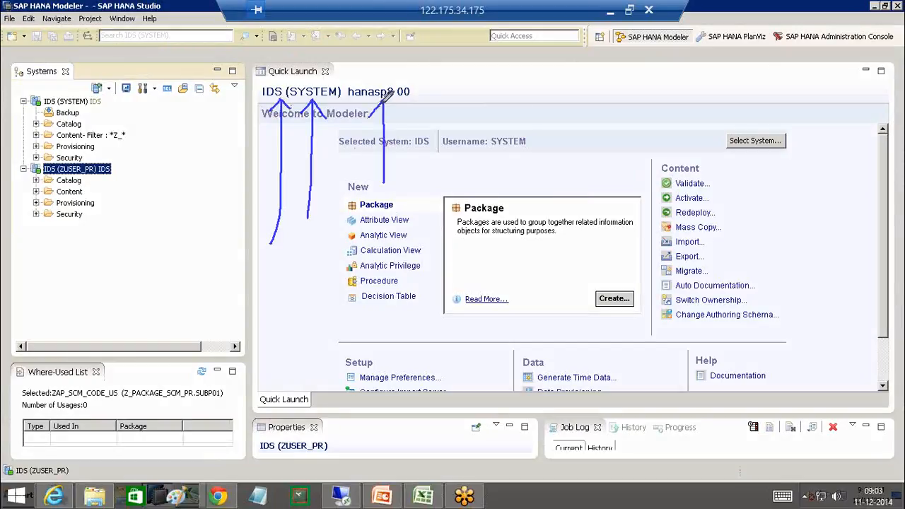
mouse_move(436, 171)
mouse_down()
mouse_move(426, 95)
mouse_move(411, 106)
mouse_move(437, 99)
mouse_up()
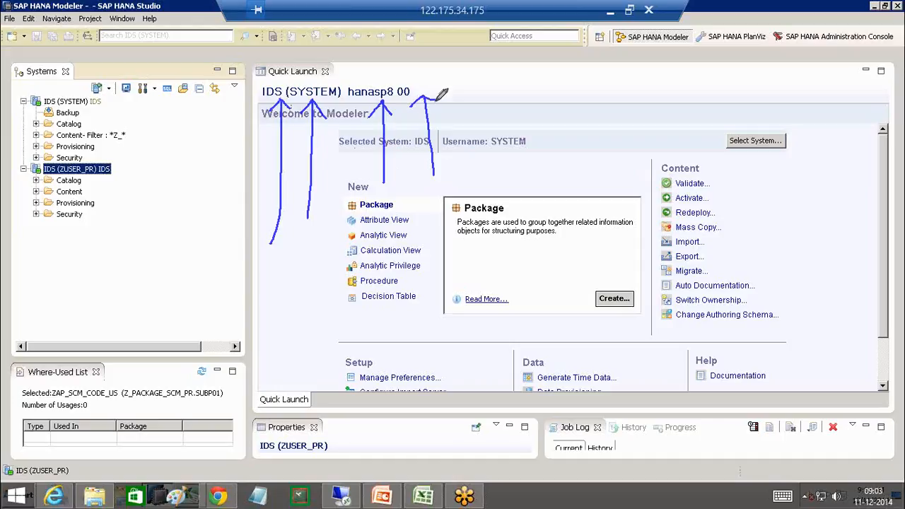
mouse_move(243, 144)
mouse_down()
mouse_move(124, 152)
mouse_move(109, 168)
mouse_move(118, 162)
mouse_up()
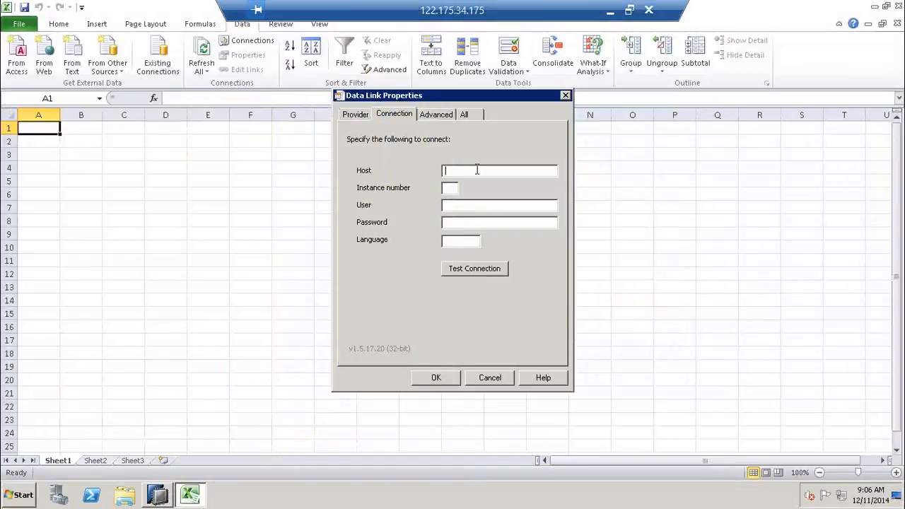
- Enter host hanasp8, instance 00, user ZUSER_PR and password, test successfully and accept
text(hanasp8)
text(00)
key(Tab)
text(ZUSER_PR)
key(Tab)
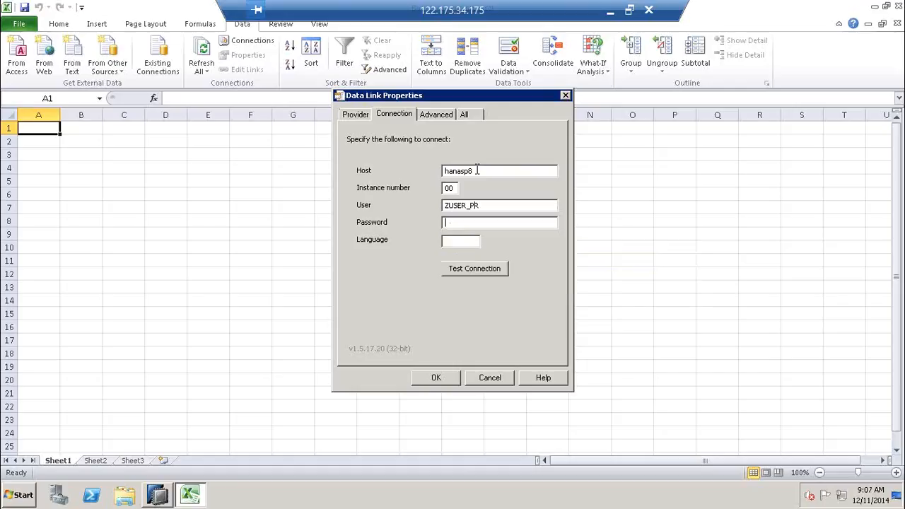
text(•••••••••••)
click(501, 267)
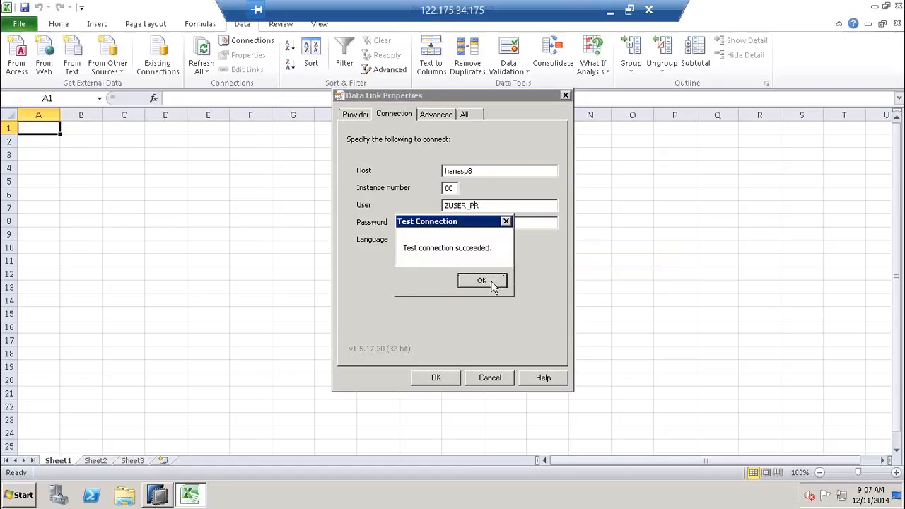
click(488, 283)
click(433, 378)
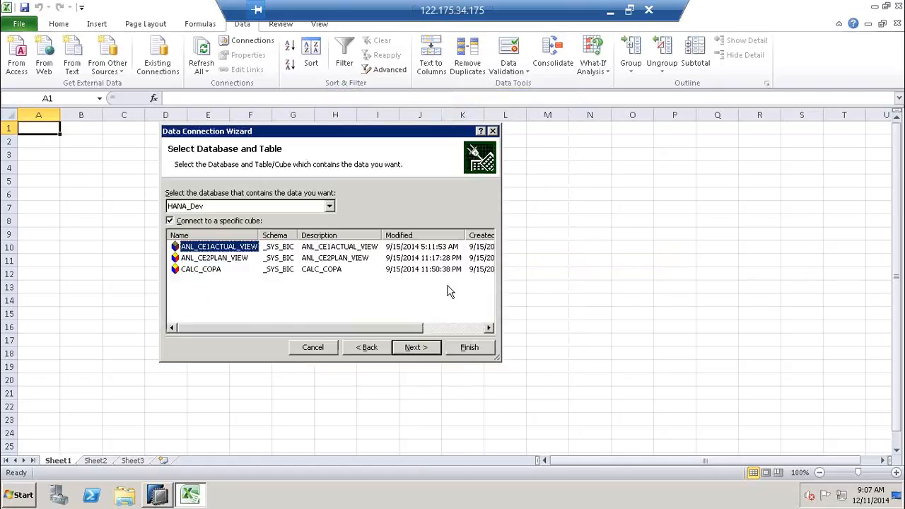
- Select cube ZAN_VIEW_SALESFIN_01 in database Z_PACKAGE_SCM_PR.SUBP01 and finish the wizard
click(330, 207)
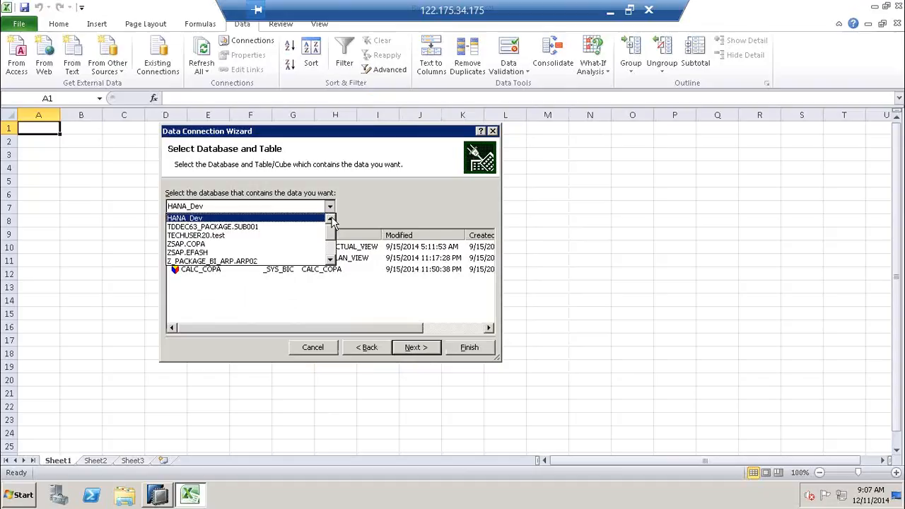
drag(333, 223, 331, 255)
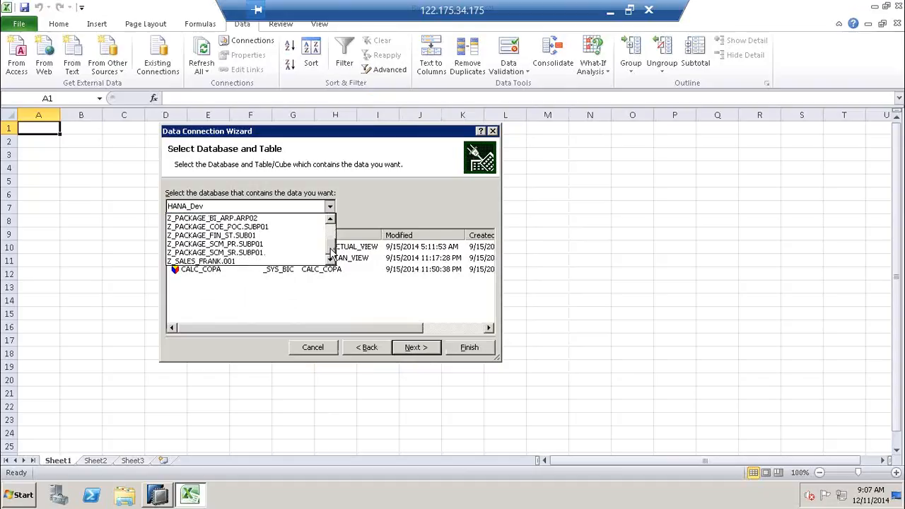
click(234, 245)
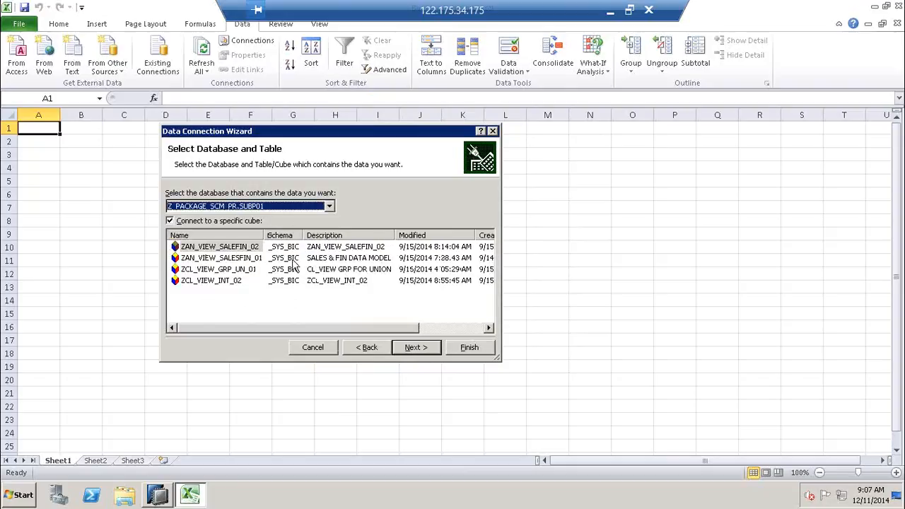
click(252, 258)
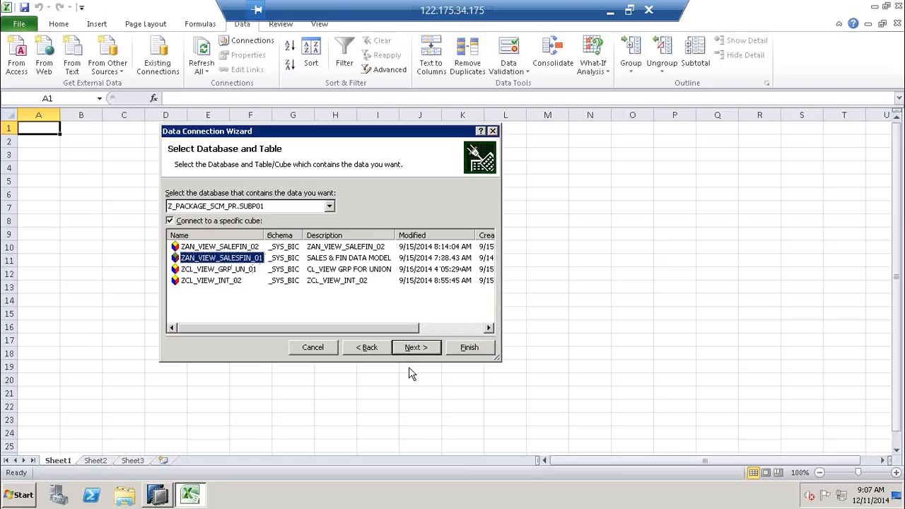
click(415, 348)
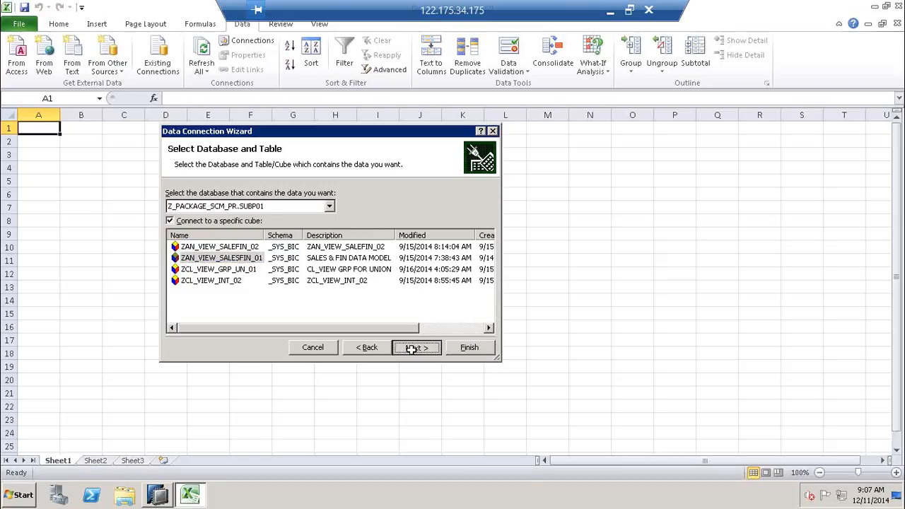
click(468, 348)
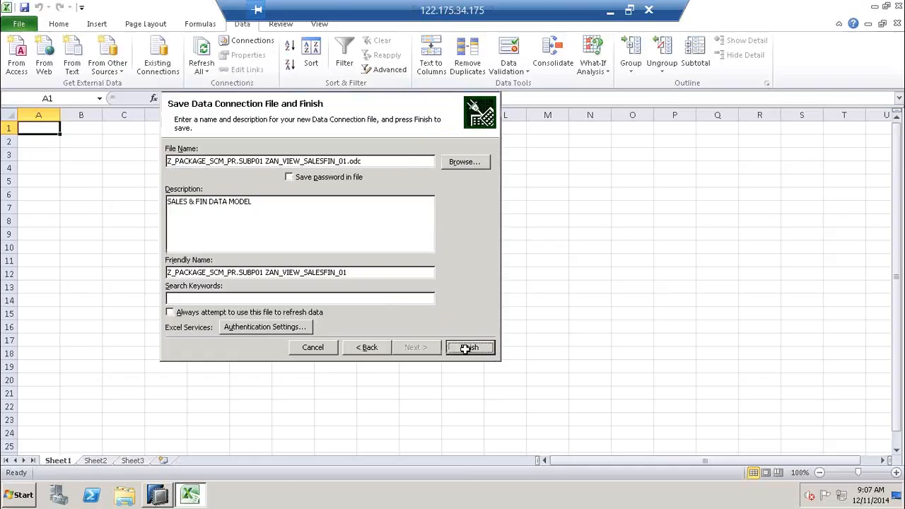
- Confirm the Import Data dialog, then try closing Excel through its system menu
click(338, 308)
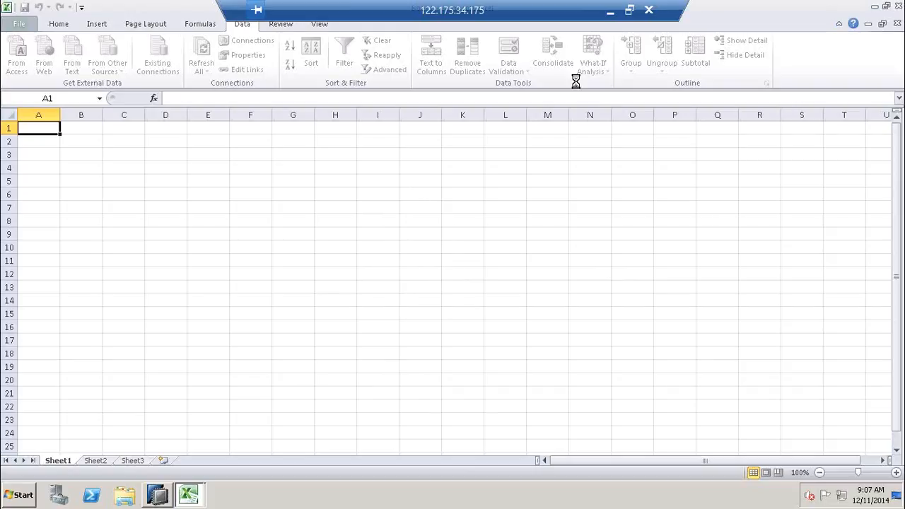
click(6, 7)
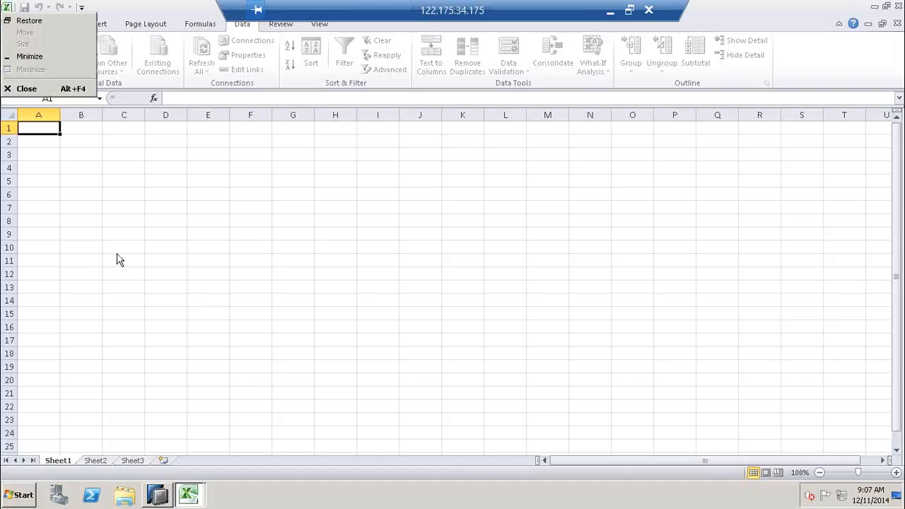
click(46, 90)
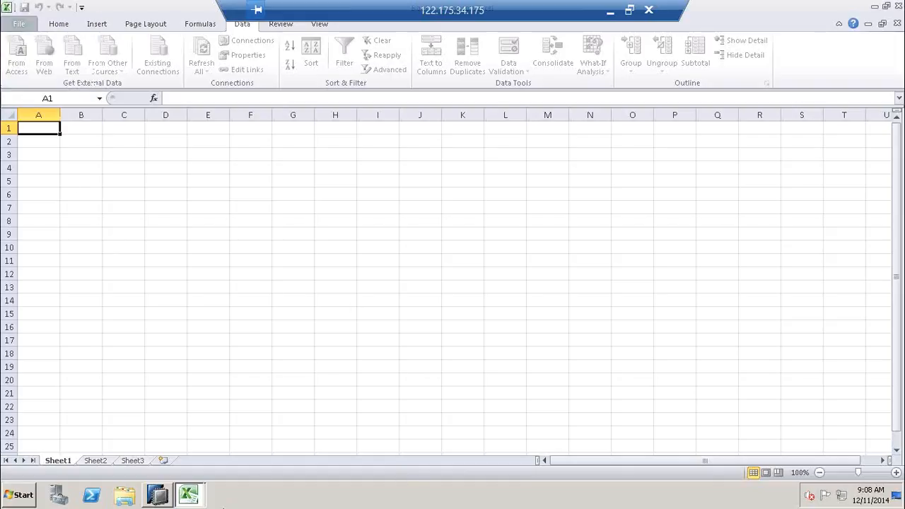
mouse_move(192, 503)
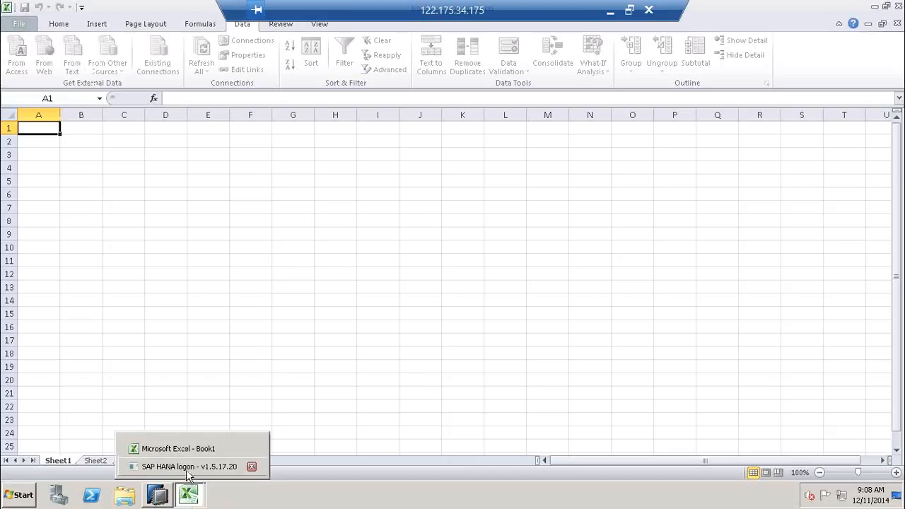
- Log on to SAP HANA with the password and confirm the follow-up prompt
click(188, 469)
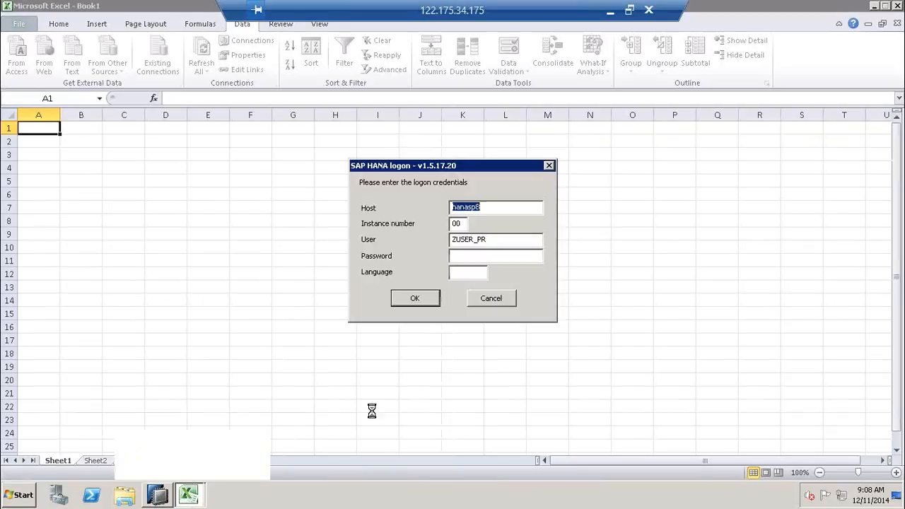
click(473, 256)
text(*********)
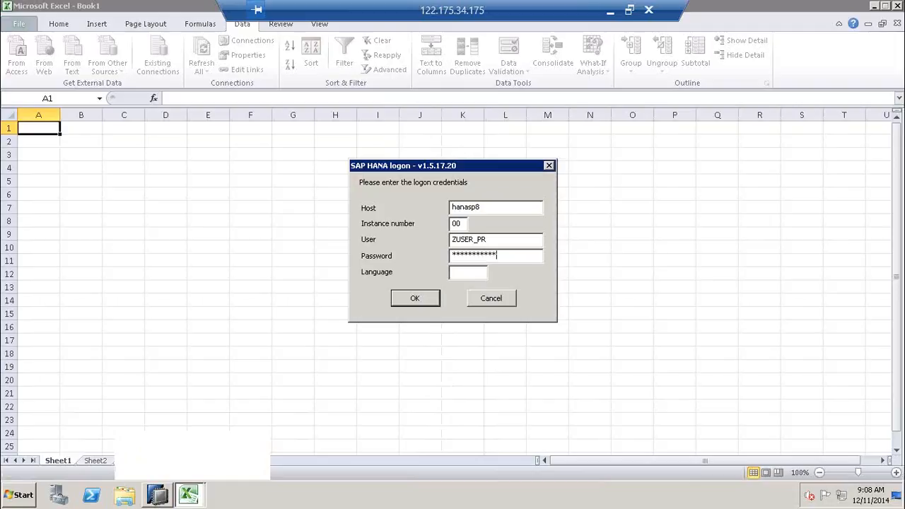
click(412, 299)
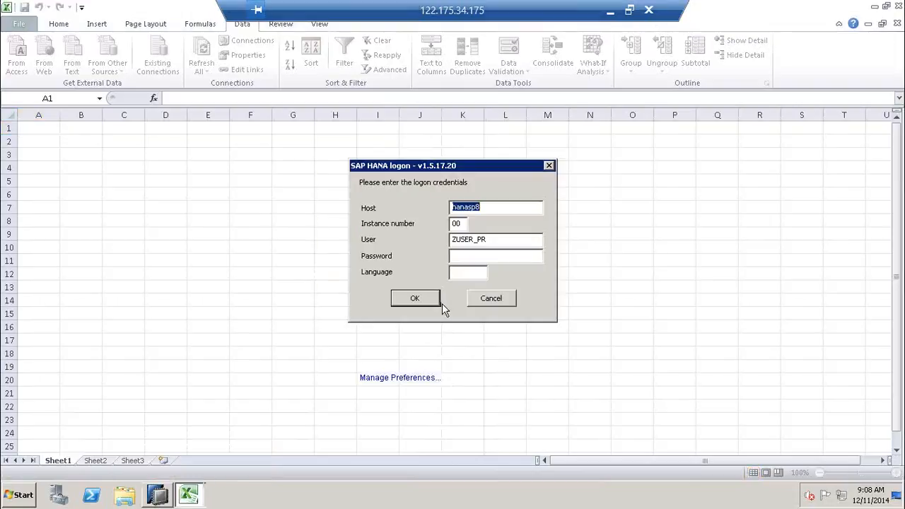
click(410, 378)
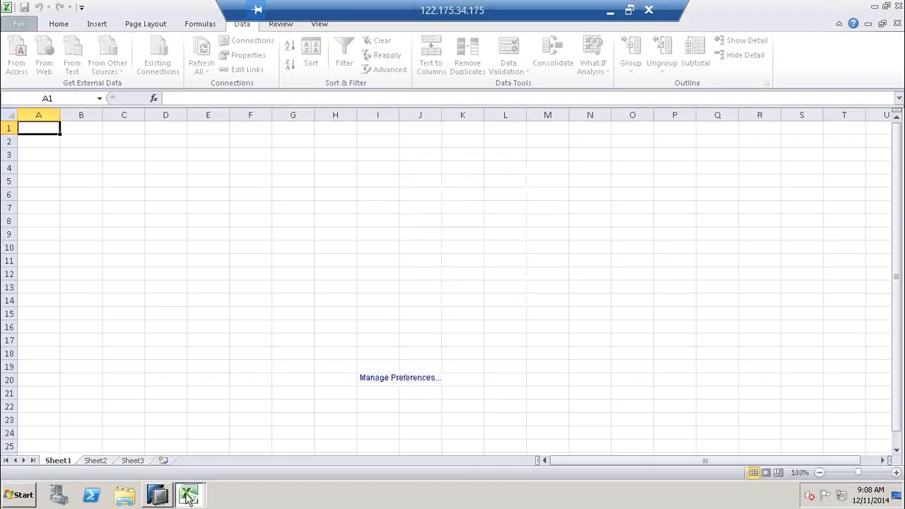
- Log on to HANA again, accepting the new connection file, then close Book1 without saving
mouse_move(190, 495)
click(191, 469)
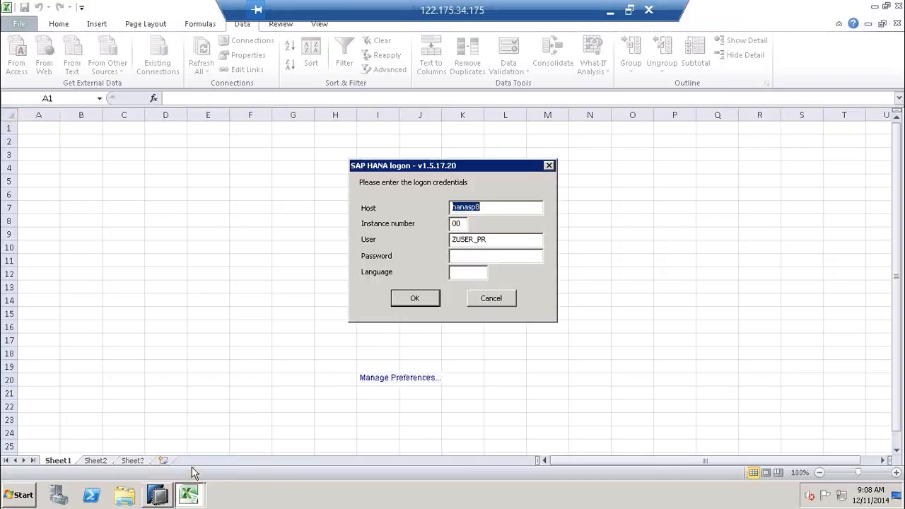
click(463, 257)
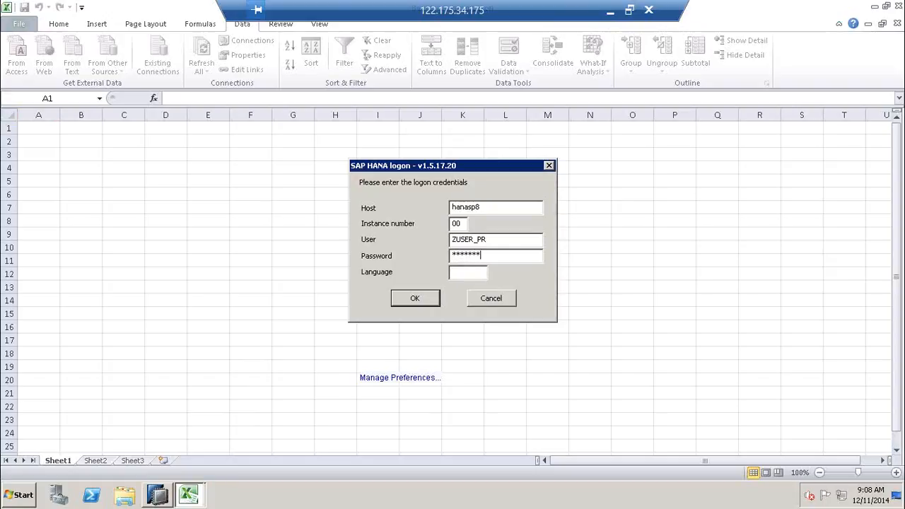
click(418, 298)
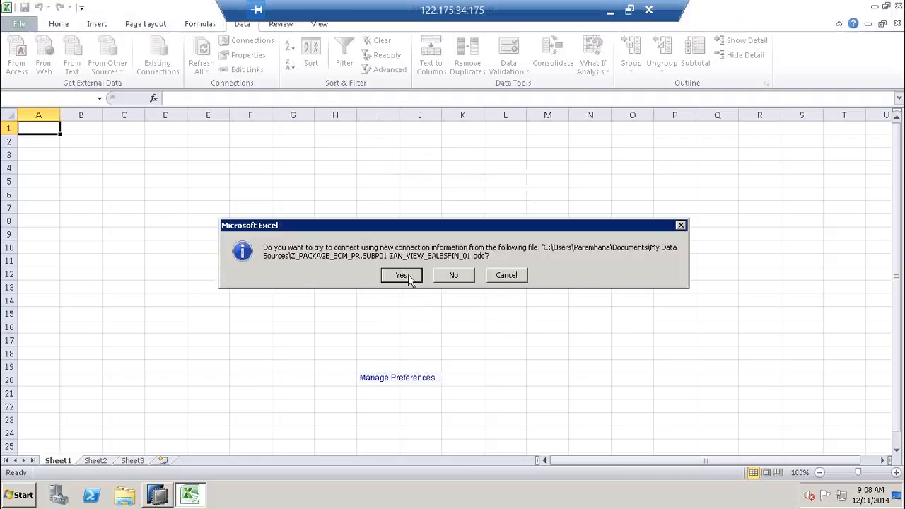
click(402, 276)
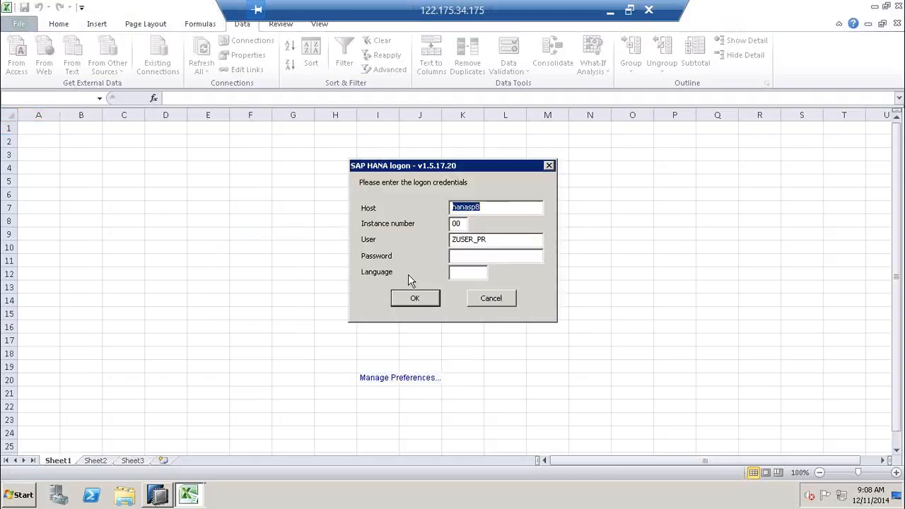
click(479, 256)
text(**)
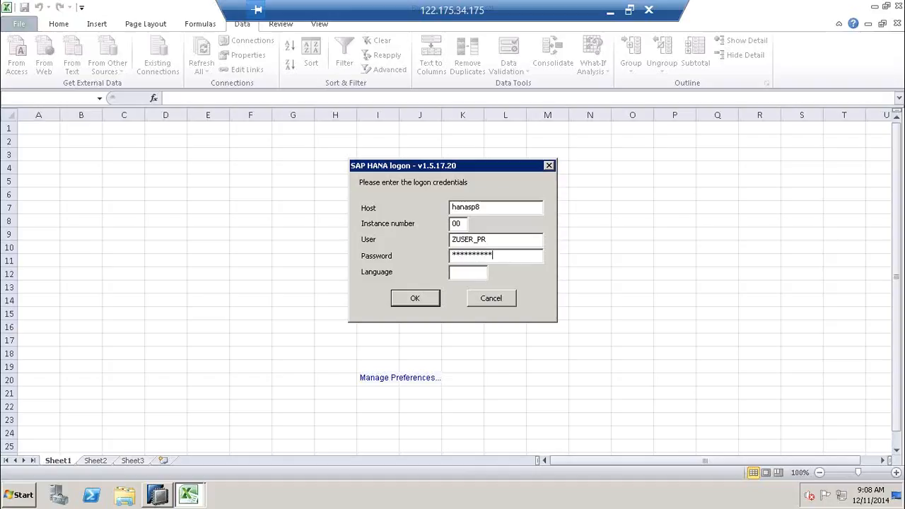
click(411, 299)
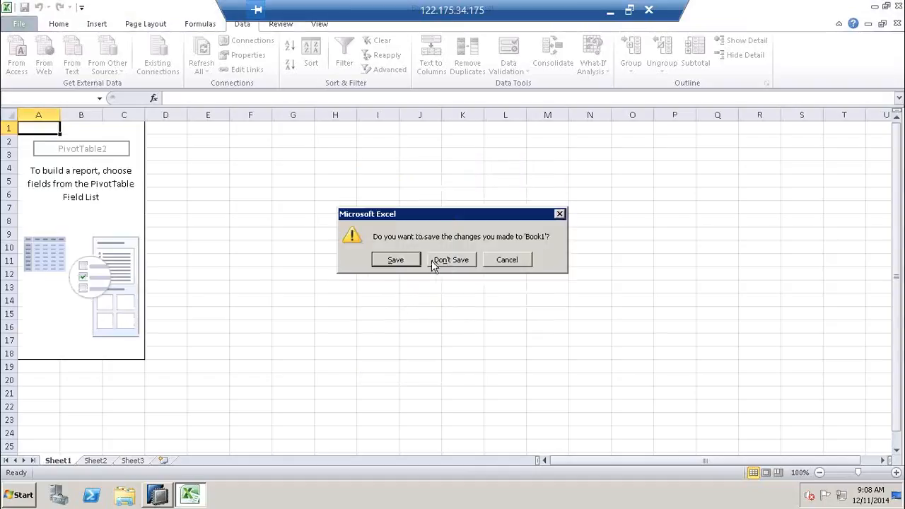
click(434, 260)
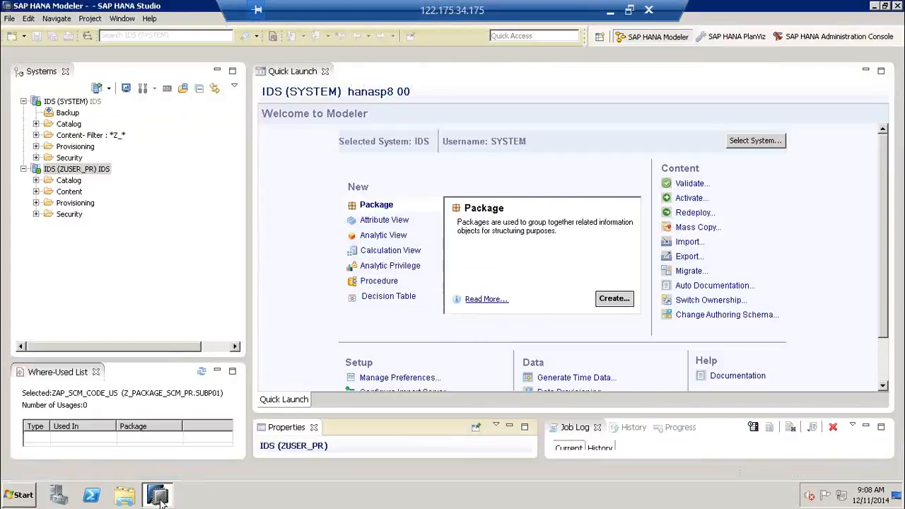
- Minimise HANA Studio and launch Microsoft Excel 2010 from the Microsoft Office group
click(159, 497)
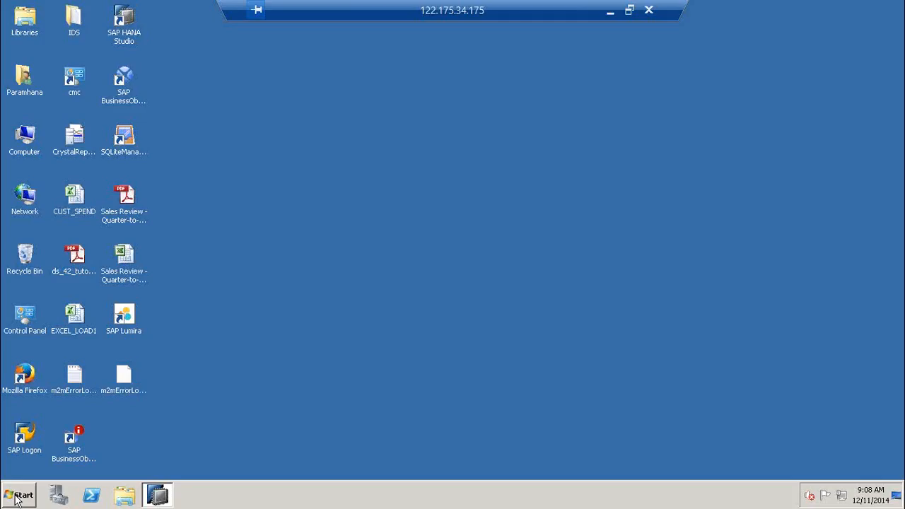
click(18, 498)
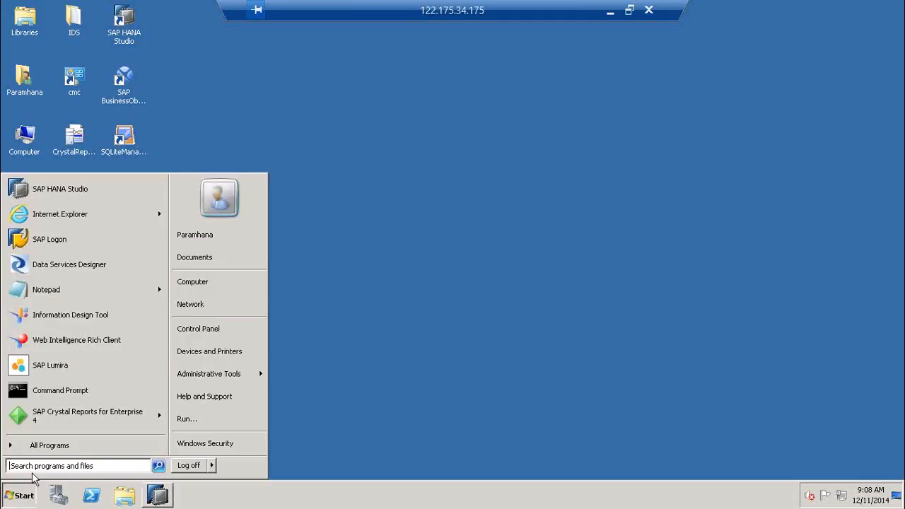
click(45, 448)
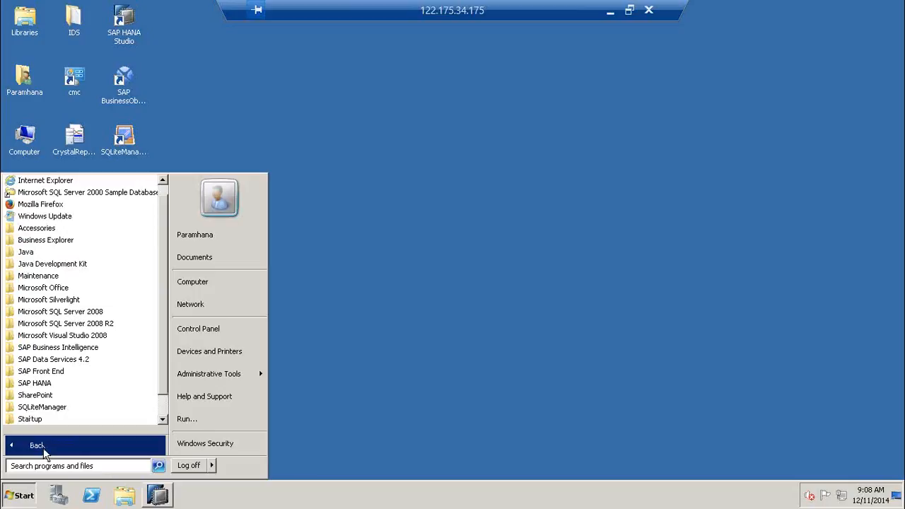
click(47, 288)
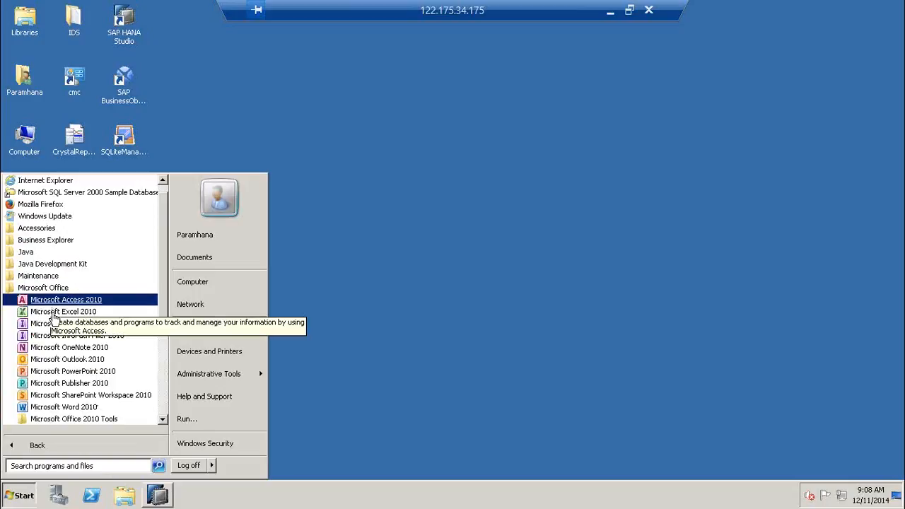
click(55, 313)
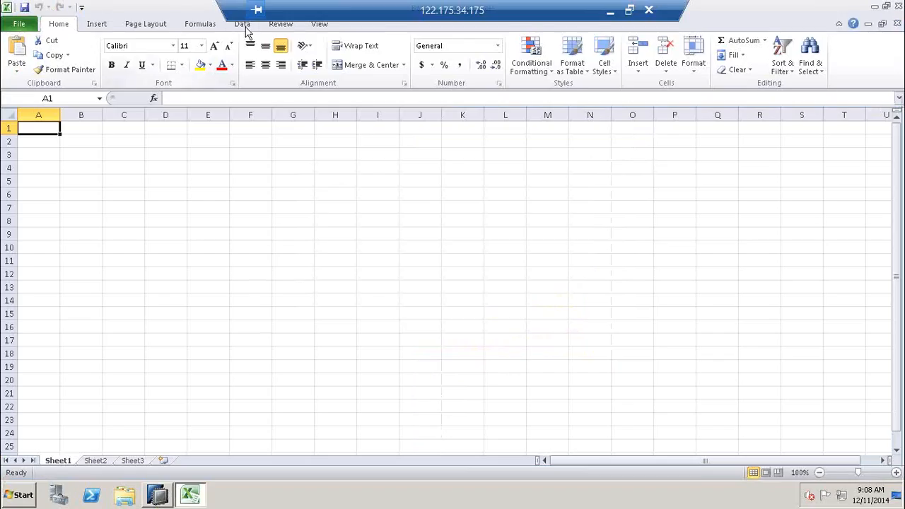
- Start the Data Connection Wizard with an Other/Advanced source using SAP HANA MDX Provider
click(242, 24)
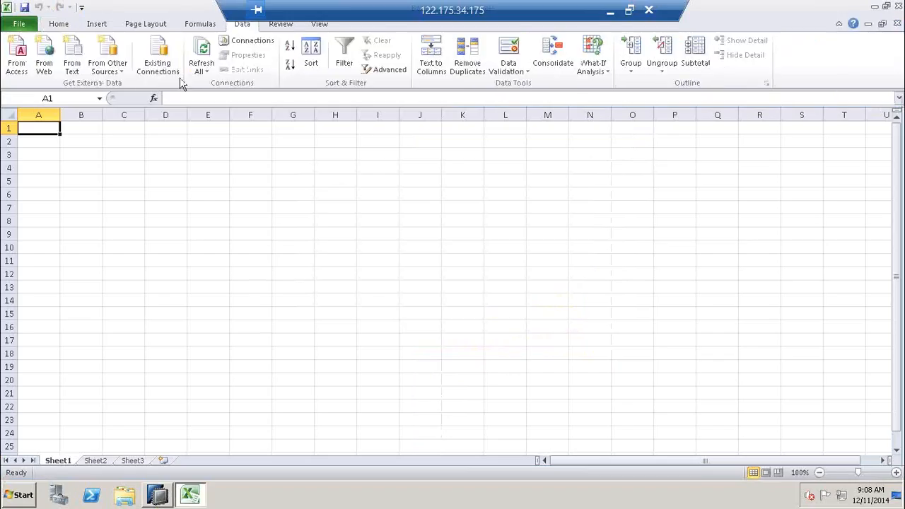
click(107, 65)
click(174, 180)
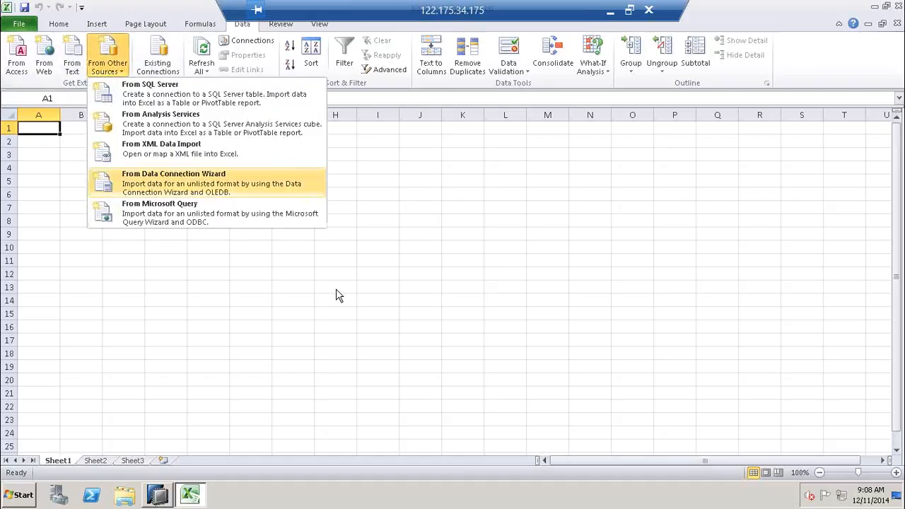
click(204, 239)
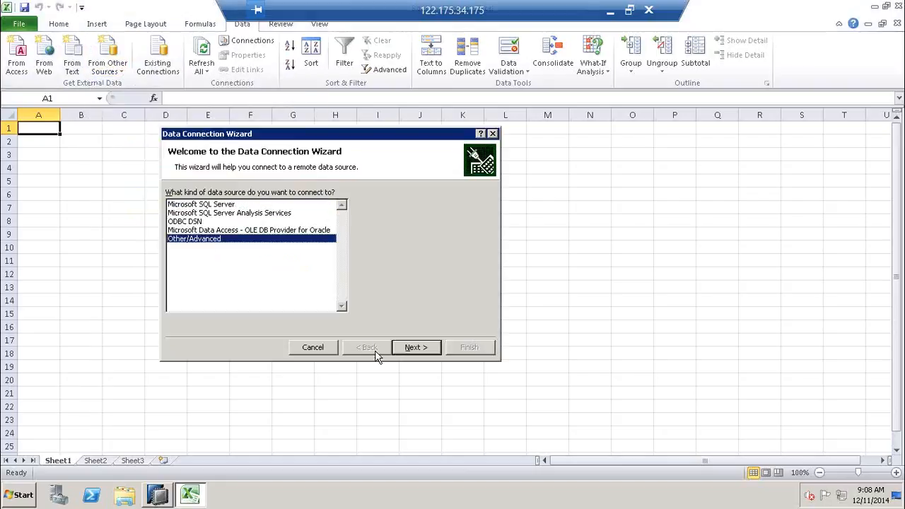
click(414, 347)
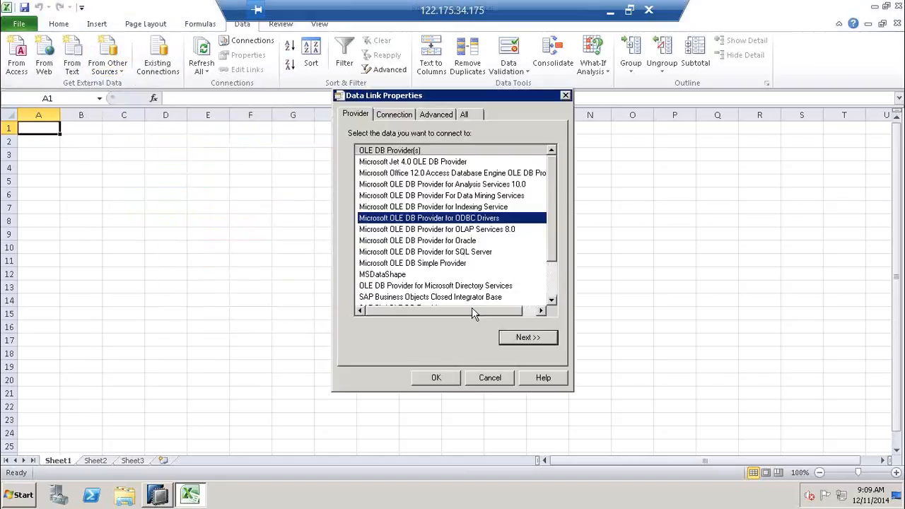
click(552, 283)
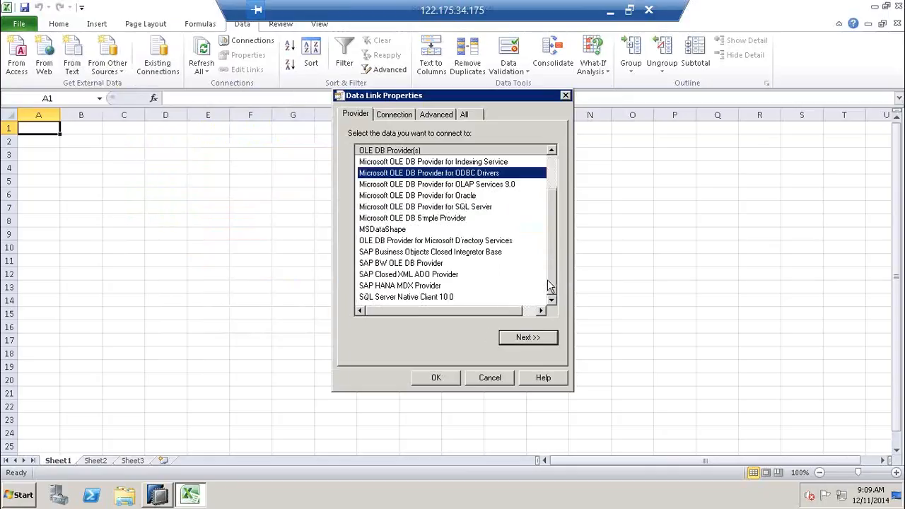
click(416, 286)
click(527, 338)
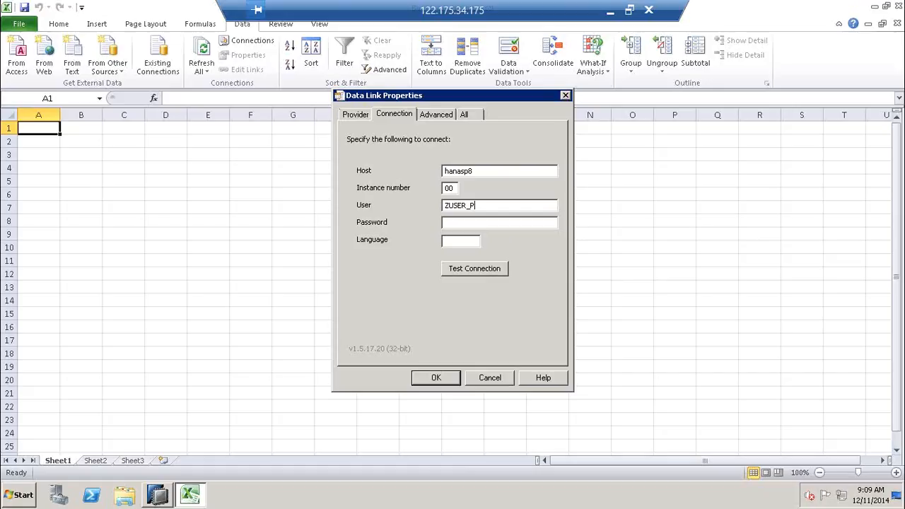
- Complete the user name and password, test the hanasp8 connection successfully, and accept it
text(R)
key(Tab)
text(p)
click(498, 271)
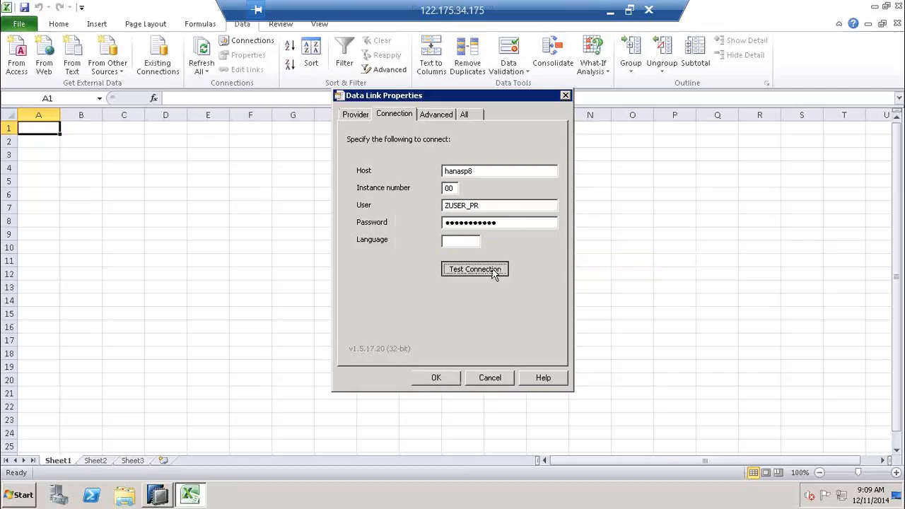
key(Return)
click(436, 378)
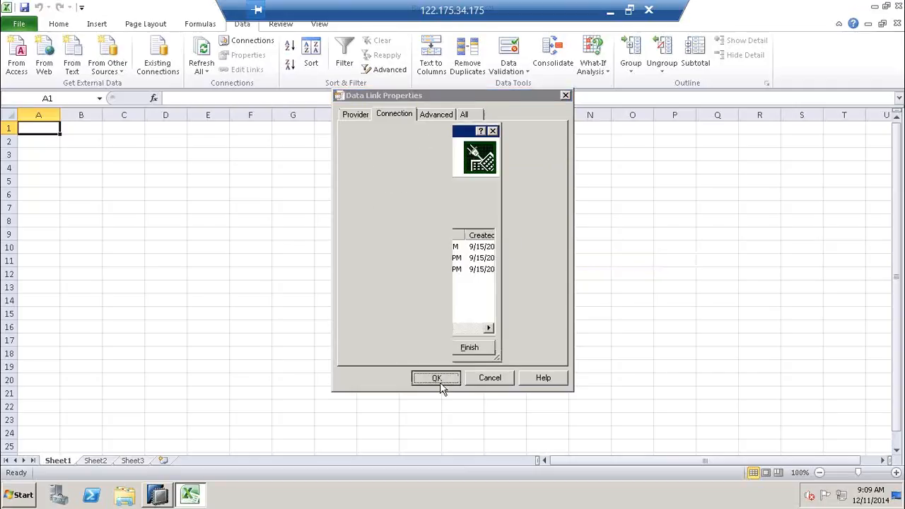
click(252, 205)
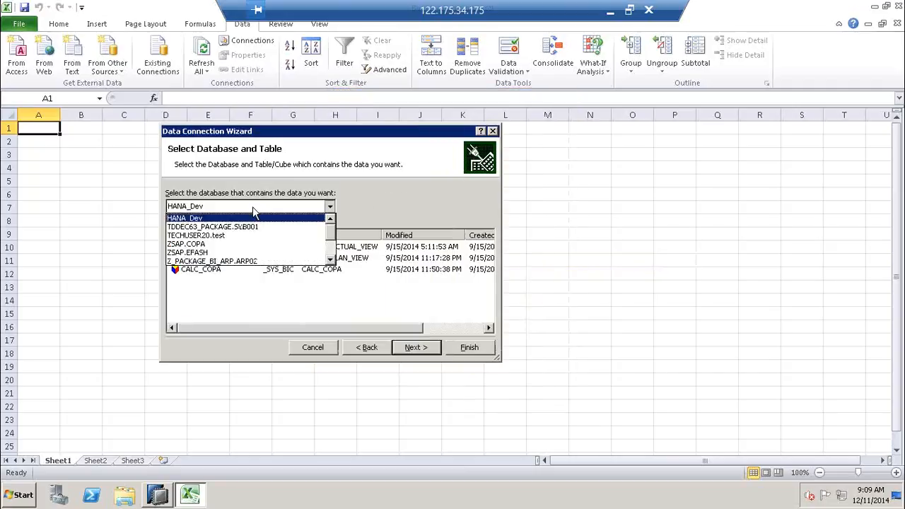
- Choose Z_PACKAGE_SCM_PR.SUBP01 cube ZAN_VIEW_SALESFIN_01, overwrite the existing .odc file, import, and submit the HANA logon
click(331, 252)
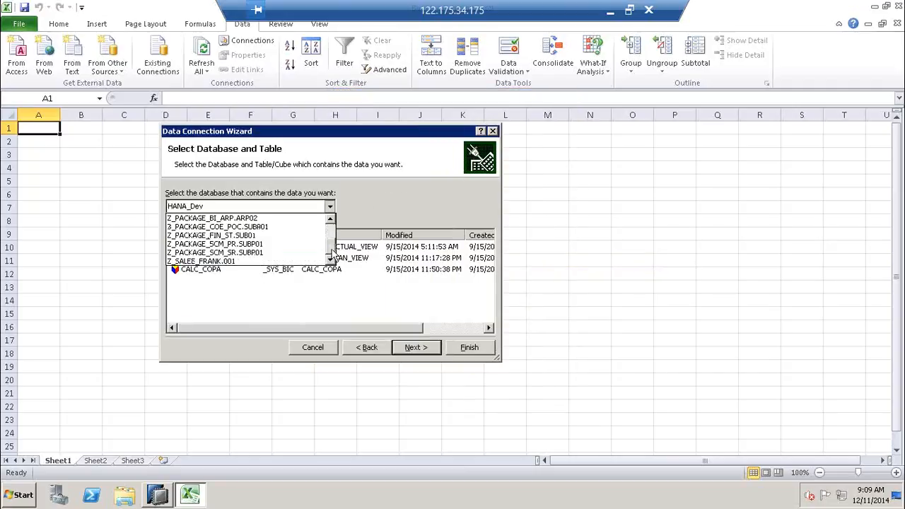
click(247, 244)
click(247, 259)
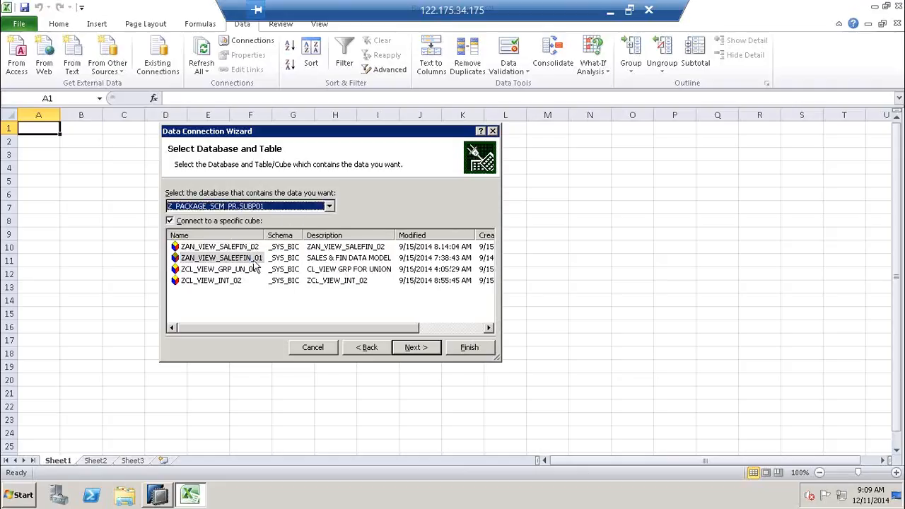
click(416, 348)
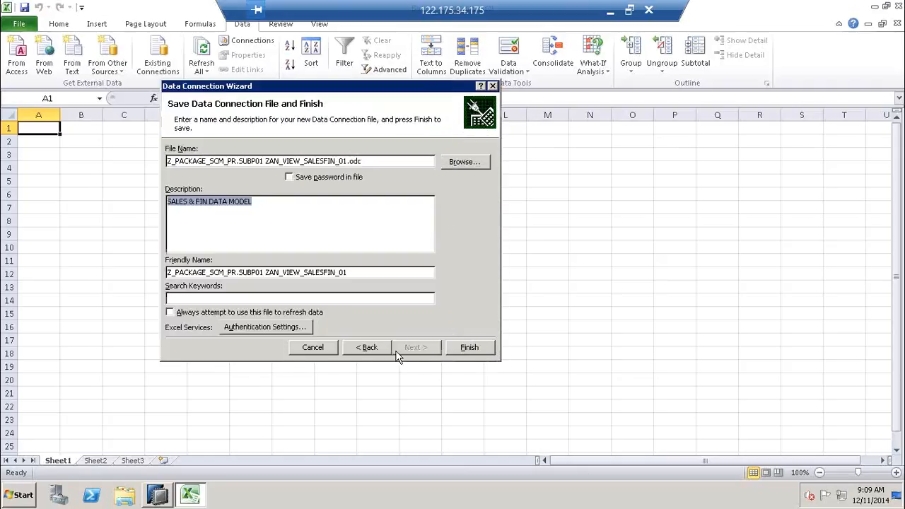
click(460, 349)
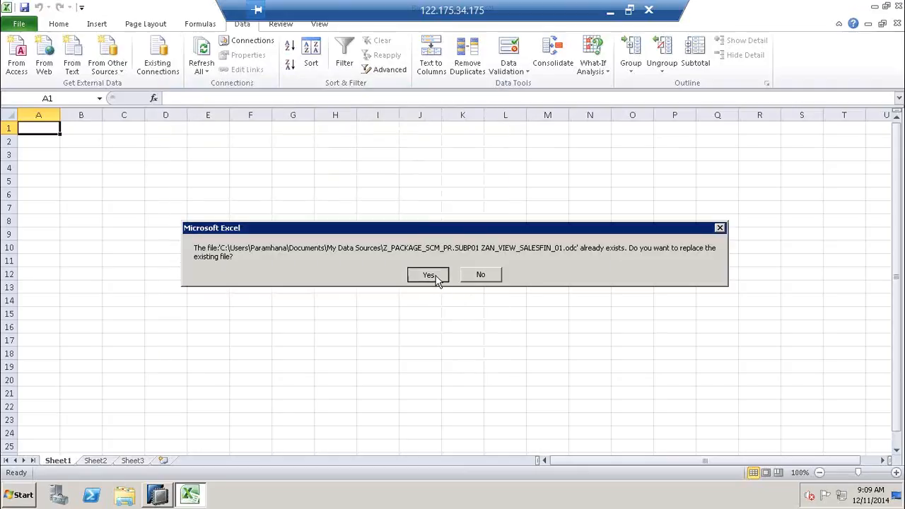
click(432, 275)
click(344, 308)
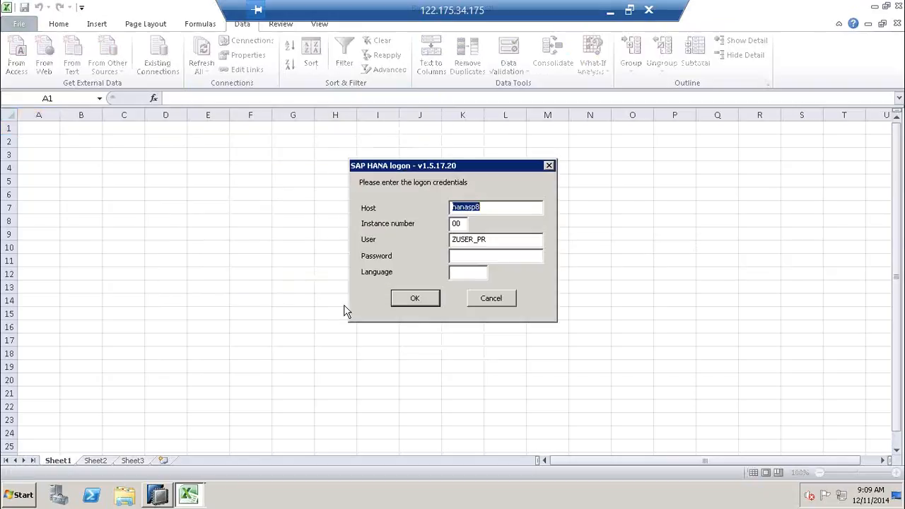
click(470, 255)
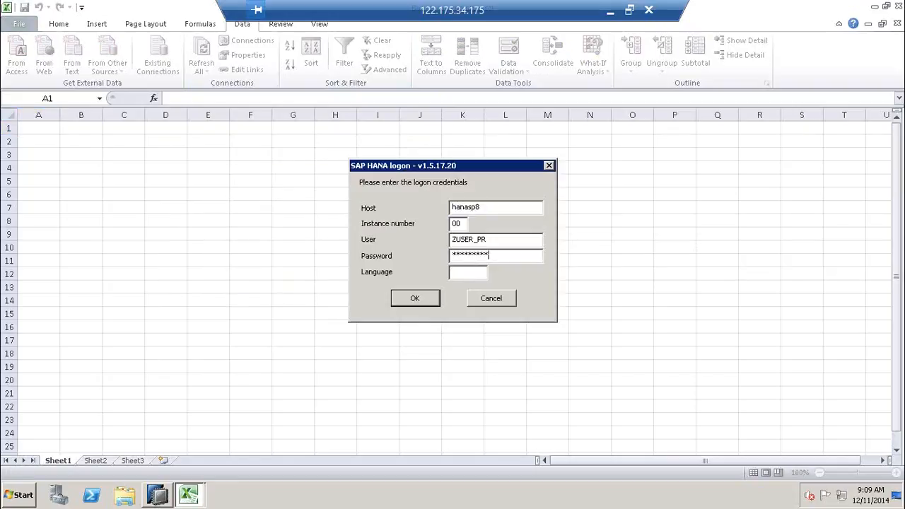
click(415, 298)
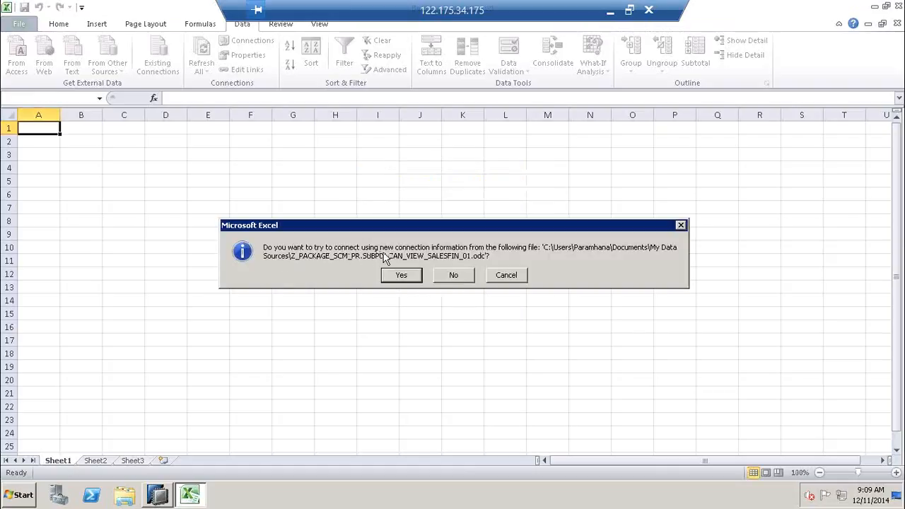
- Decline the new connection information prompt and log on to HANA, creating empty PivotTable1 at A1
click(460, 276)
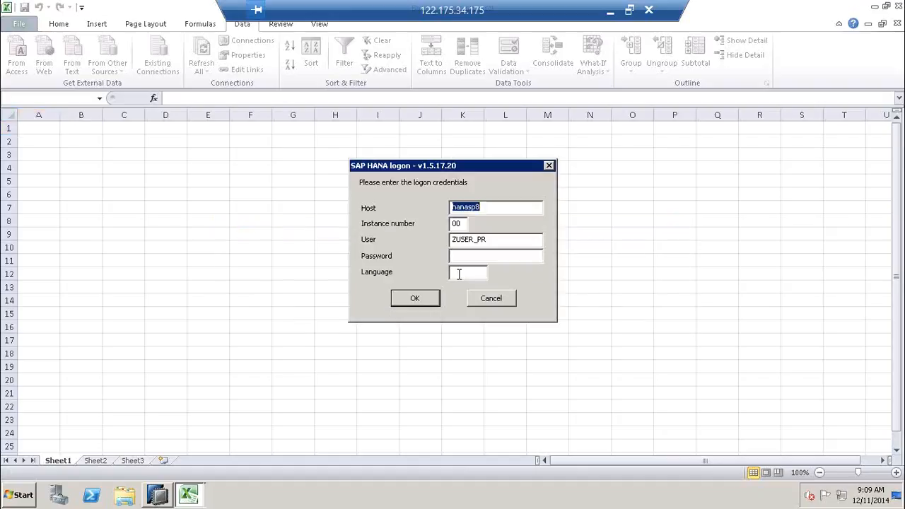
click(460, 256)
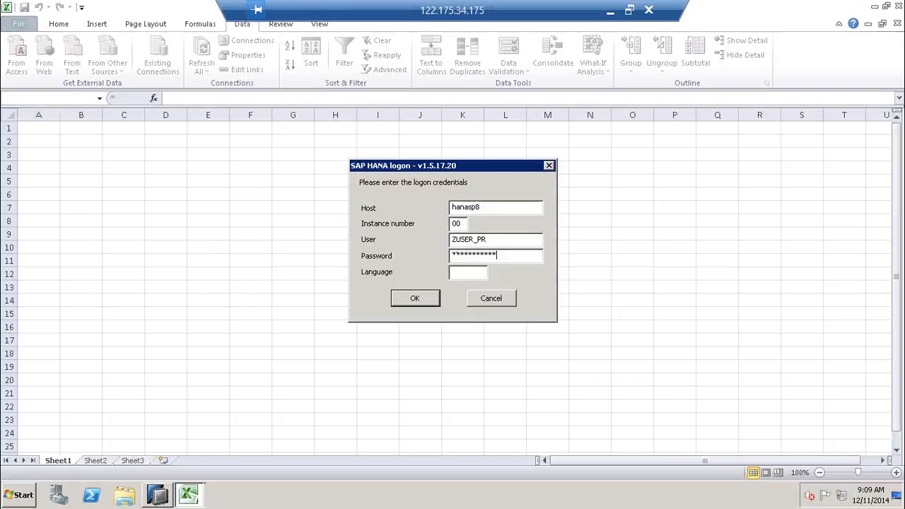
click(414, 298)
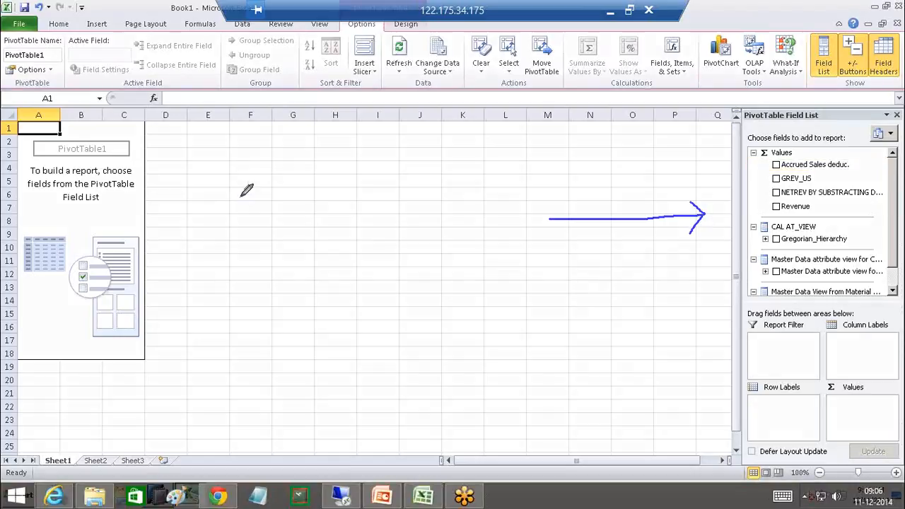
- Add the Accrued Sales deduc., Revenue and NETREV measures to the PivotTable values
mouse_move(276, 186)
mouse_down()
mouse_move(164, 205)
mouse_move(173, 222)
mouse_up()
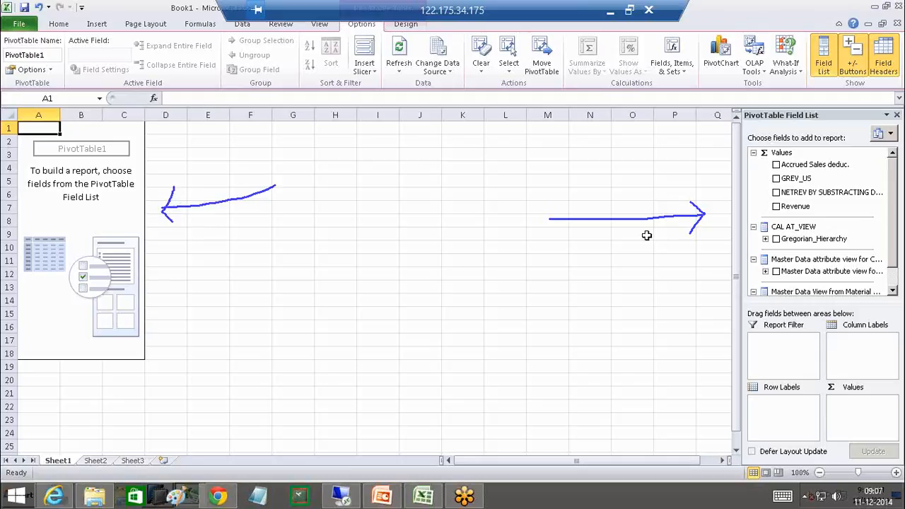
click(776, 164)
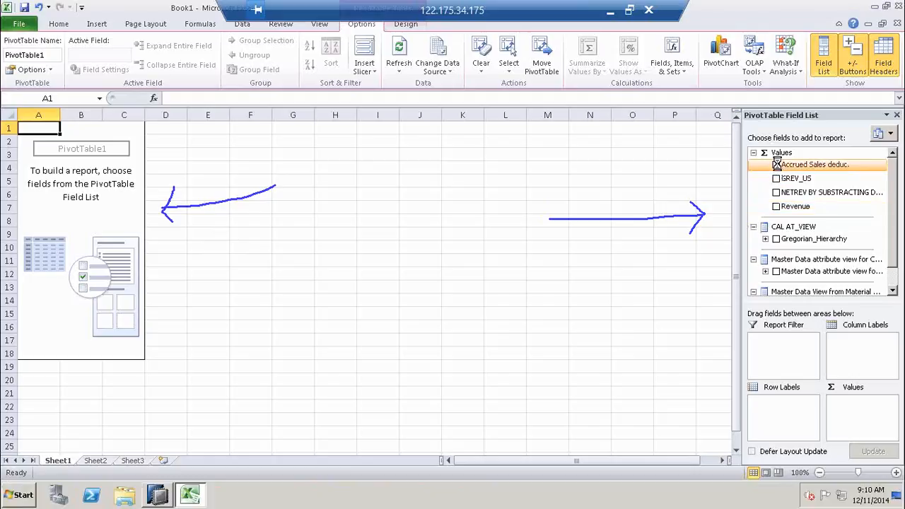
click(776, 206)
click(776, 192)
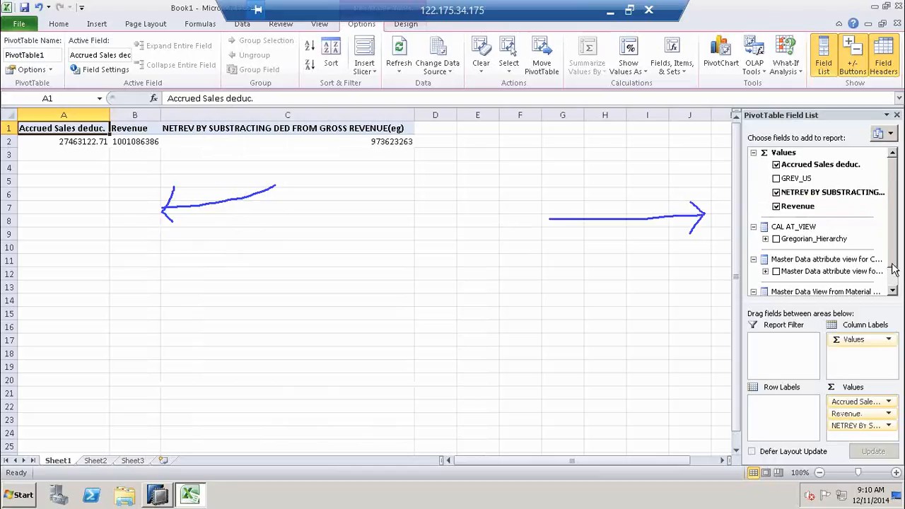
- Add Gregorian_Hierarchy as columns, drill from year 0001 down to week 01, then remove it
scroll(893, 281, down, 1)
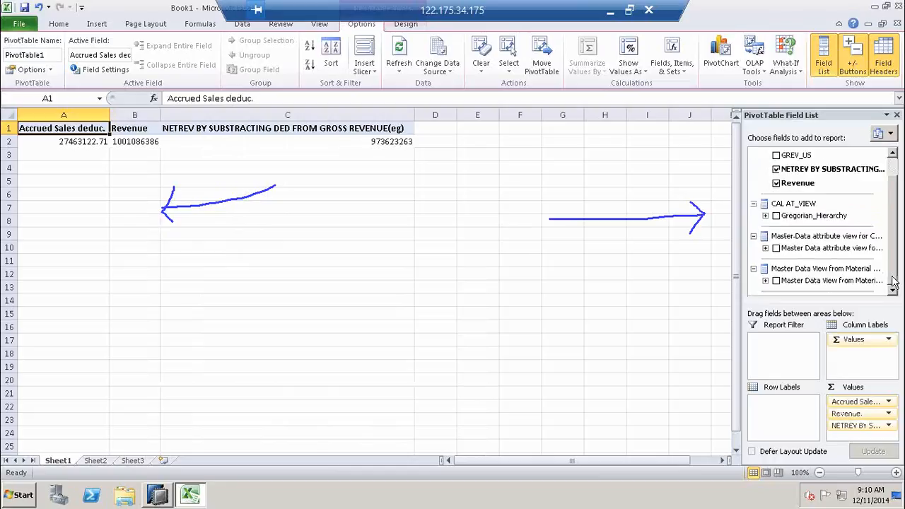
click(775, 215)
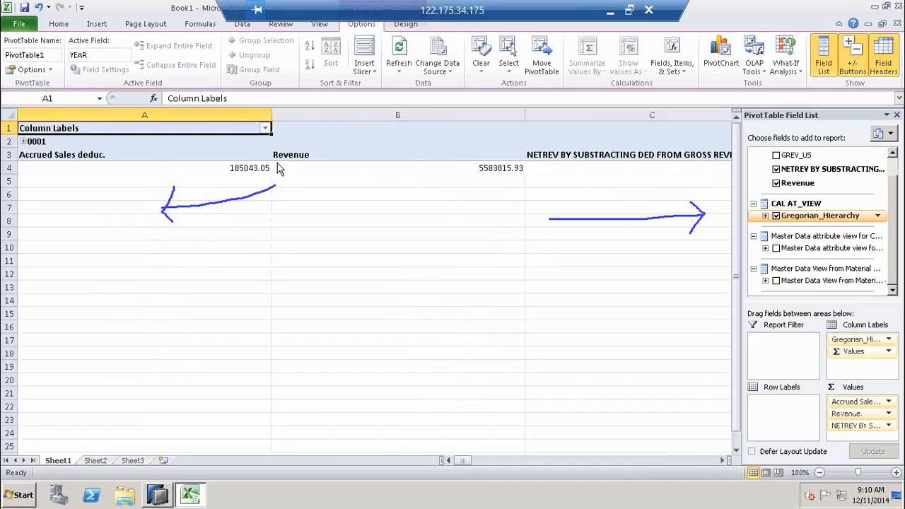
click(23, 142)
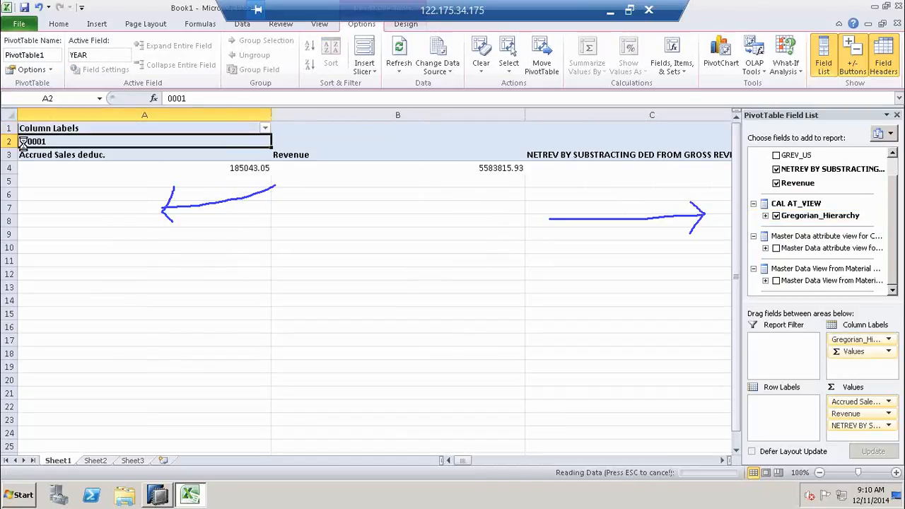
click(23, 155)
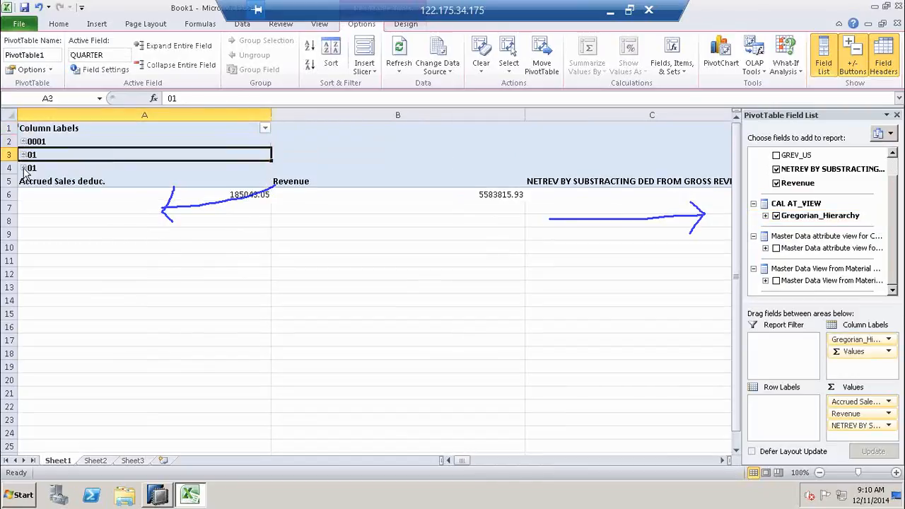
click(23, 168)
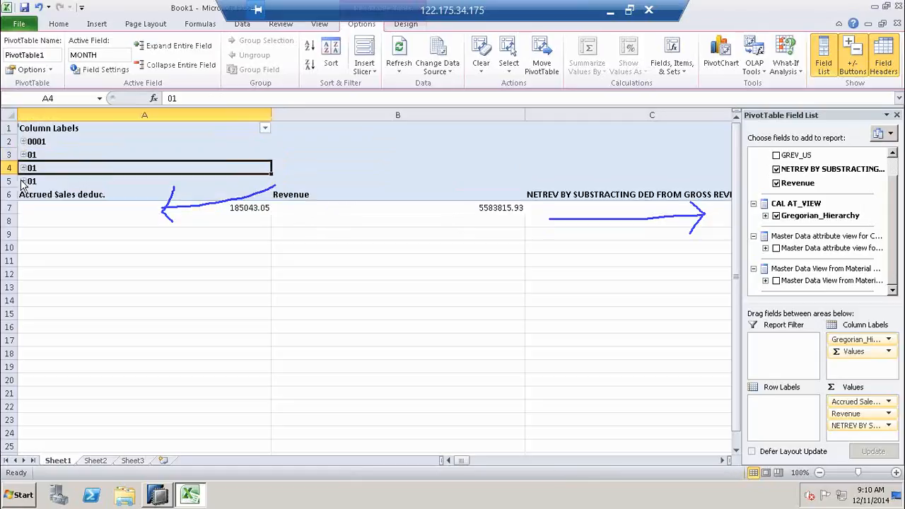
click(24, 181)
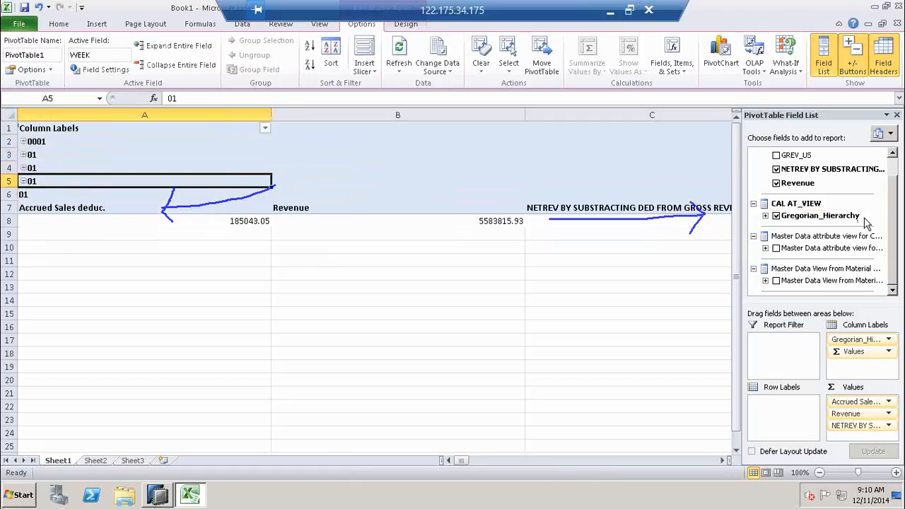
click(775, 216)
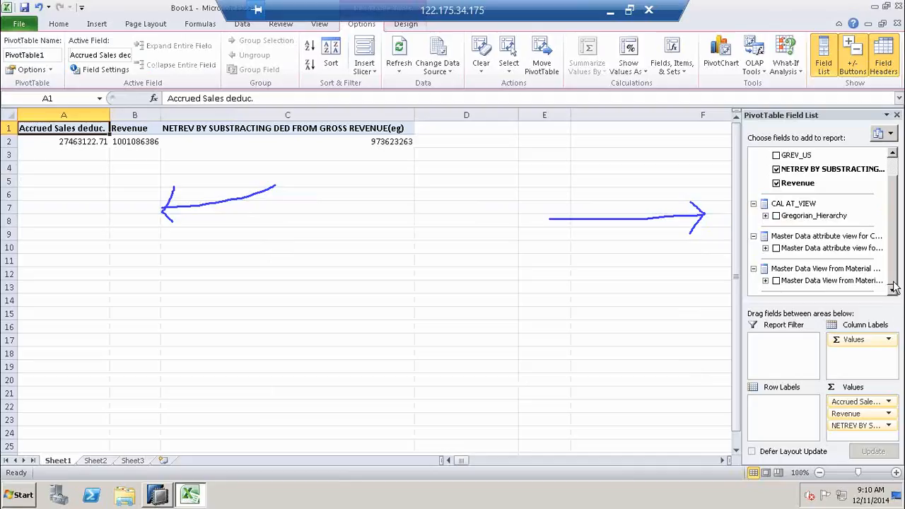
- Add material numbers as row labels with Customer Number nested beneath each material
click(764, 248)
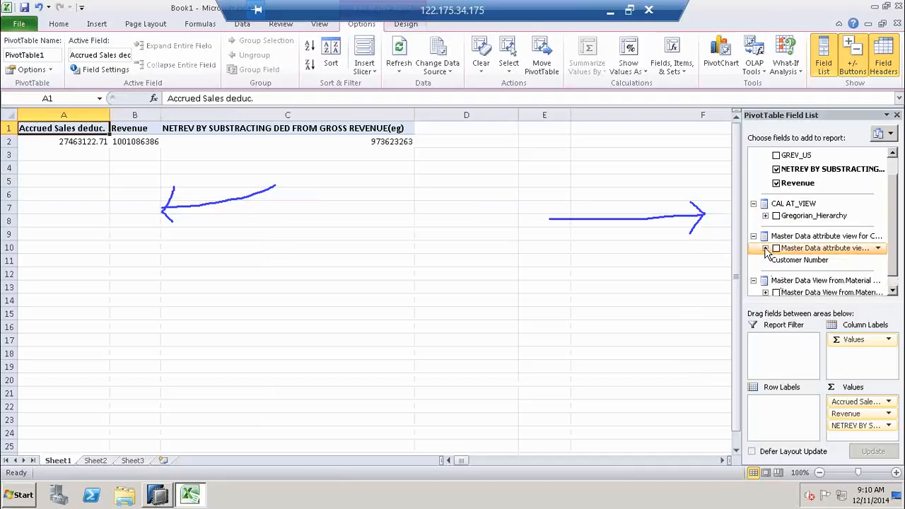
click(776, 293)
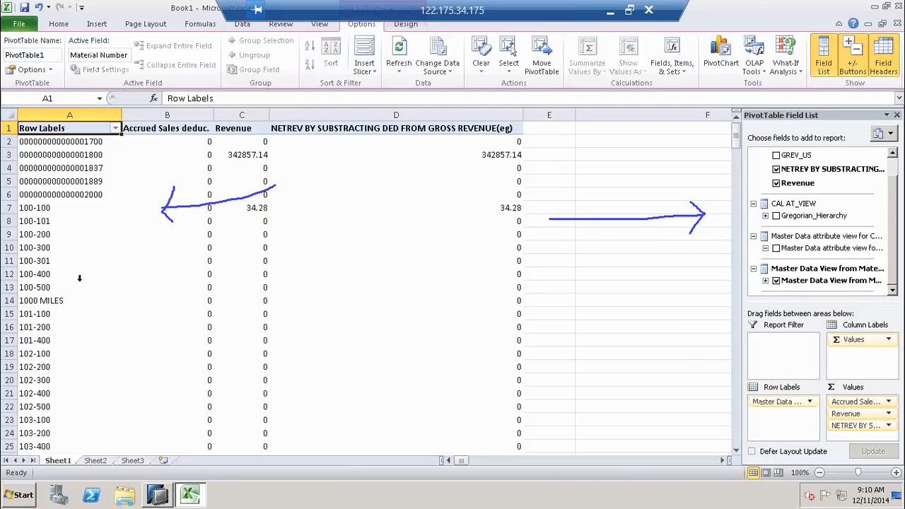
click(79, 279)
scroll(179, 338, down, 20)
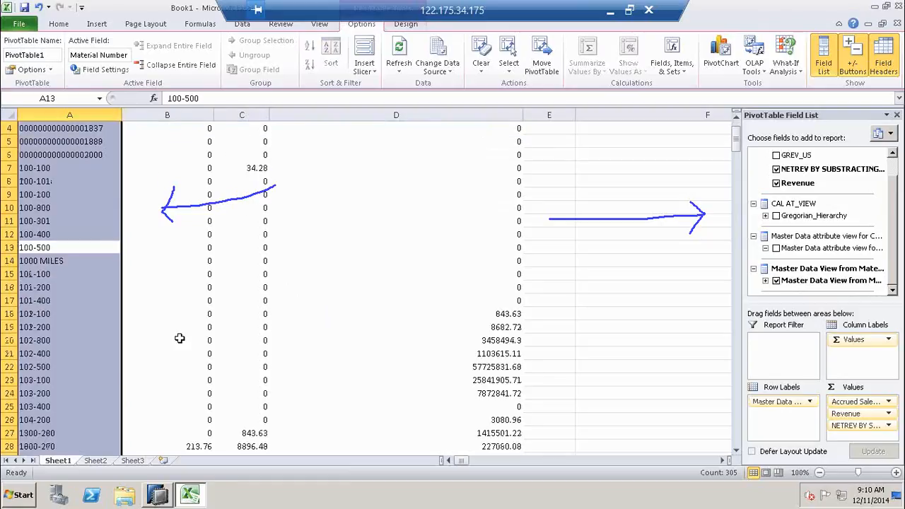
click(766, 249)
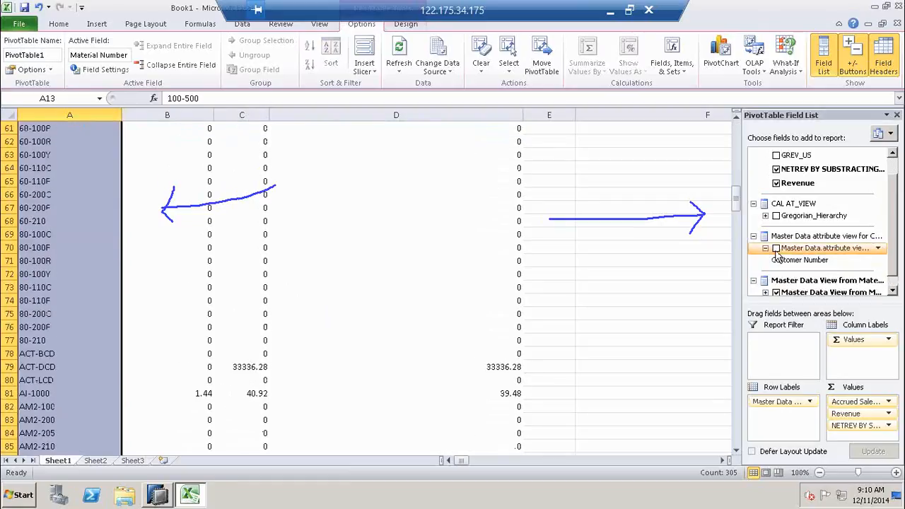
click(775, 248)
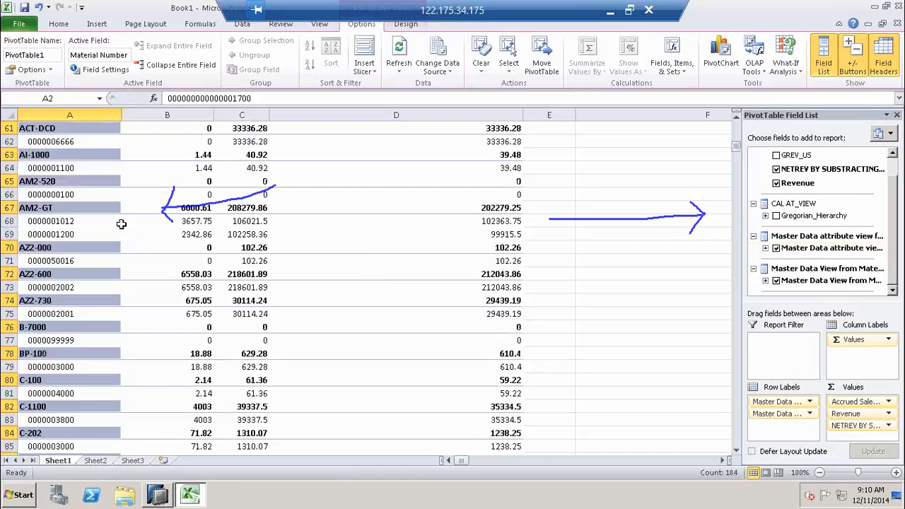
click(72, 222)
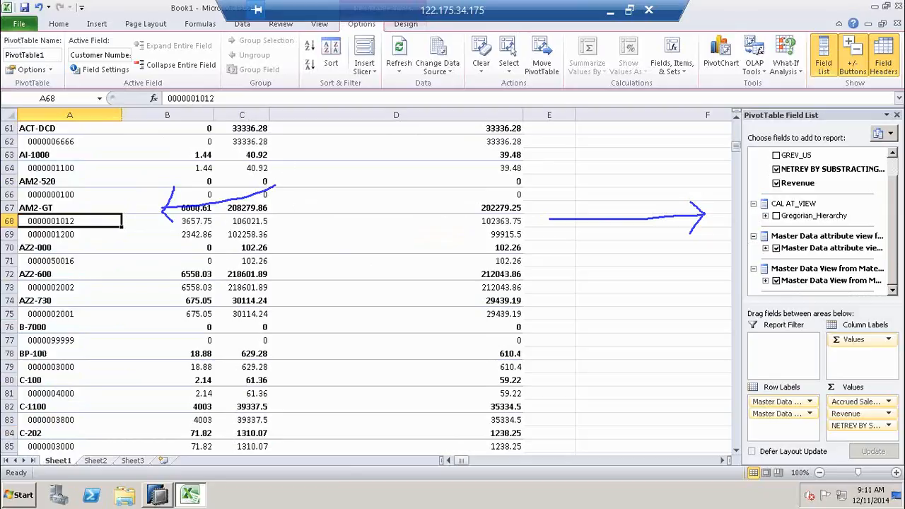
scroll(896, 226, up, 1)
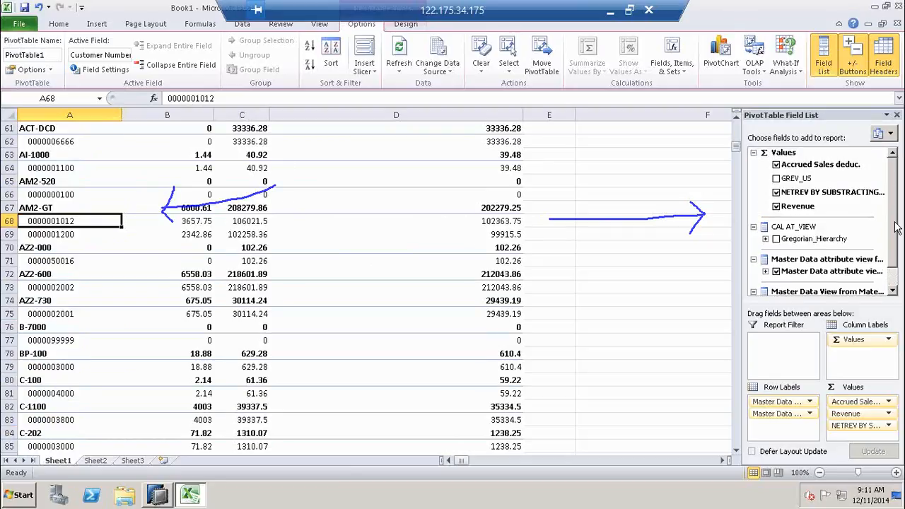
scroll(896, 257, down, 1)
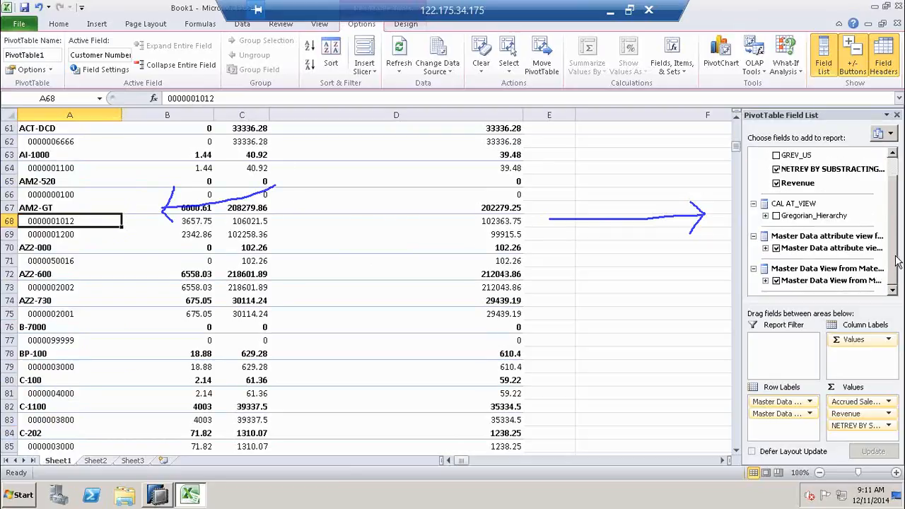
click(75, 169)
click(94, 143)
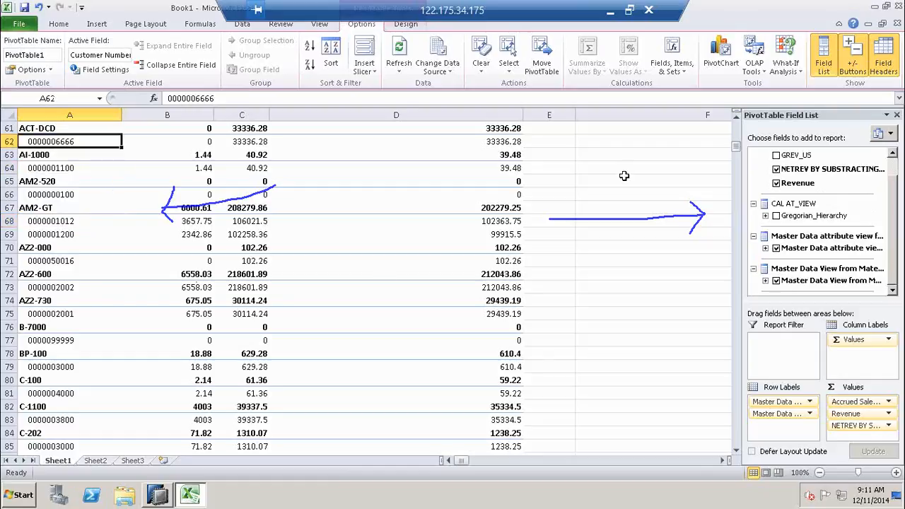
click(879, 185)
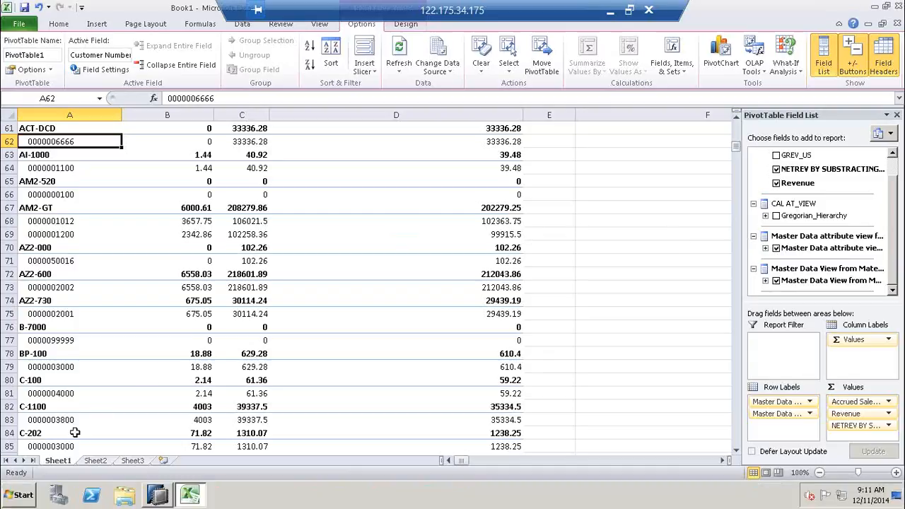
click(71, 433)
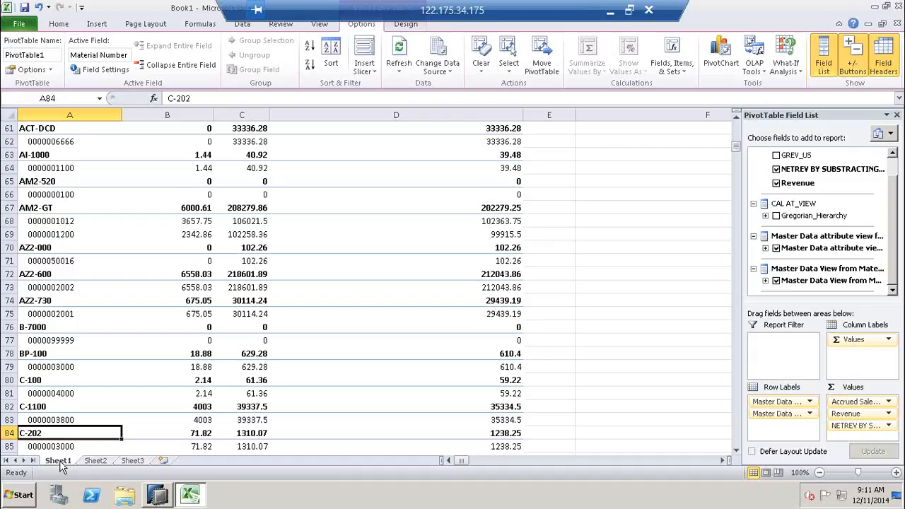
- Open Sheet1's code and insert an empty Worksheet_SelectionChange procedure
right_click(61, 463)
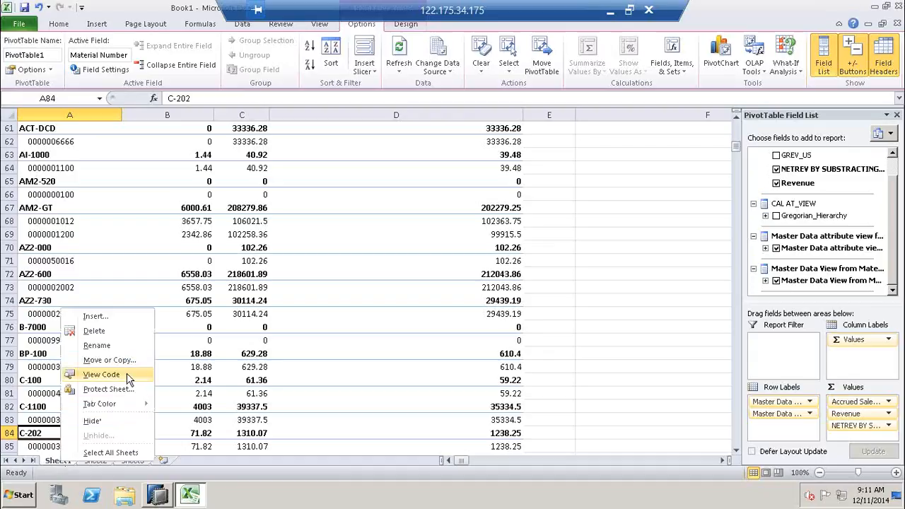
click(101, 374)
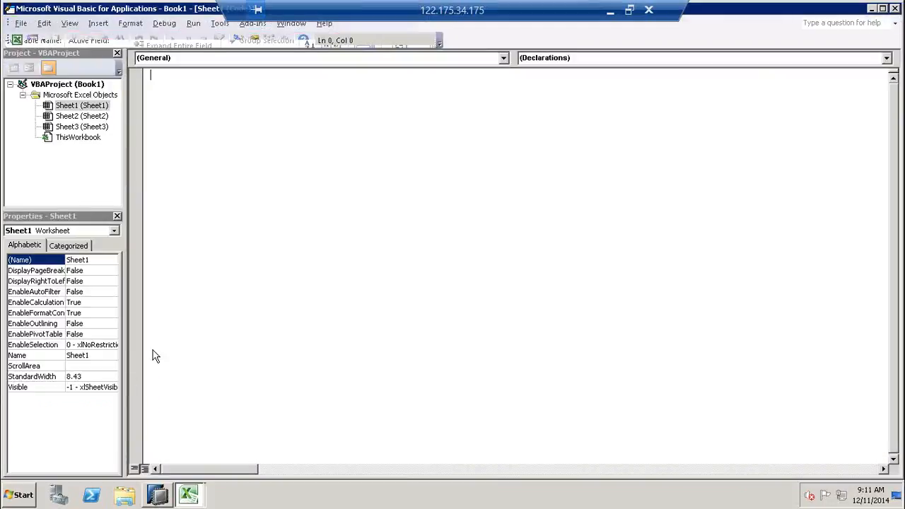
click(498, 57)
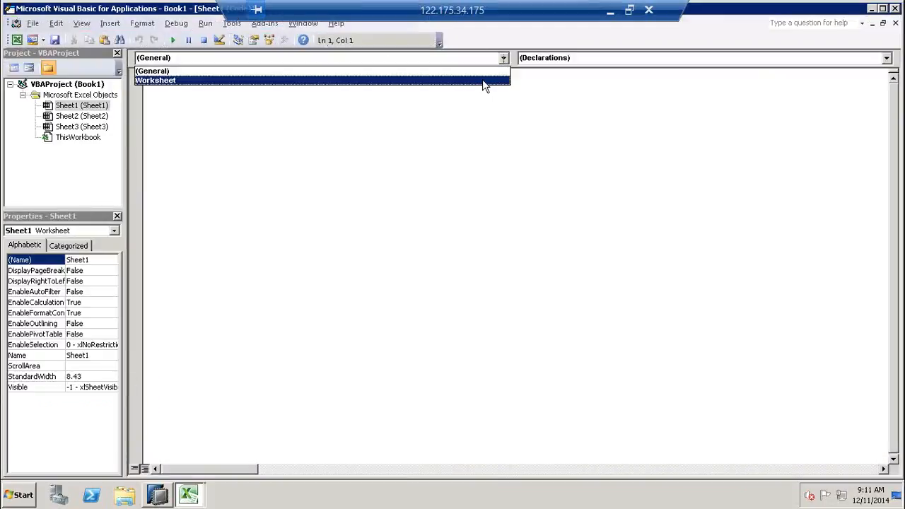
click(482, 79)
- Browse the worksheet event list, then close the VBA editor to return to the workbook
click(549, 61)
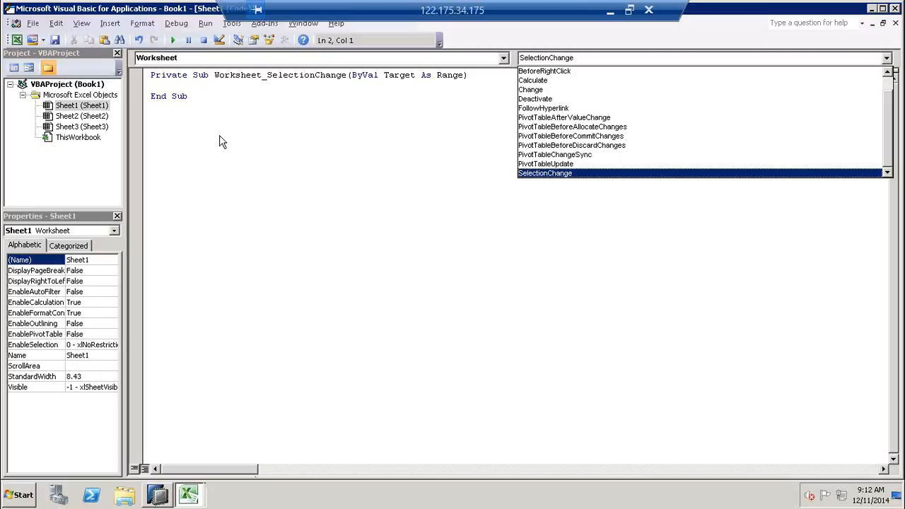
click(236, 190)
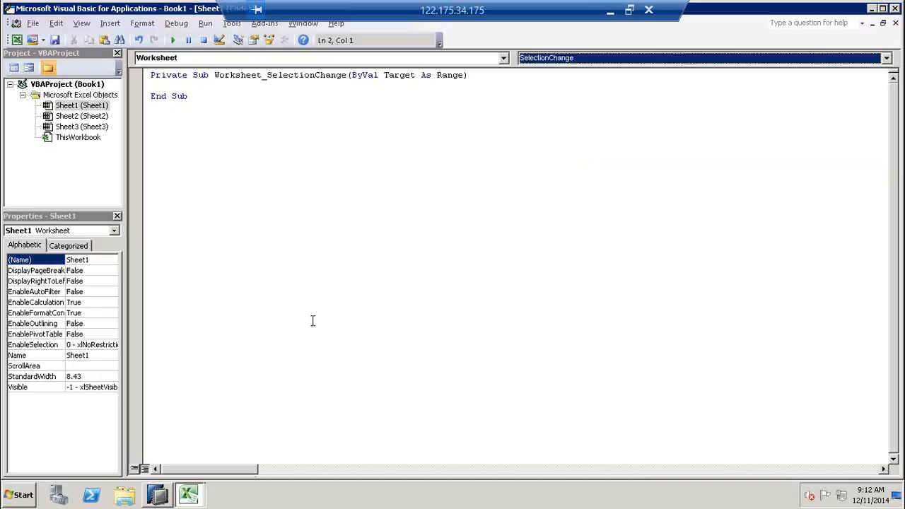
click(9, 10)
click(32, 59)
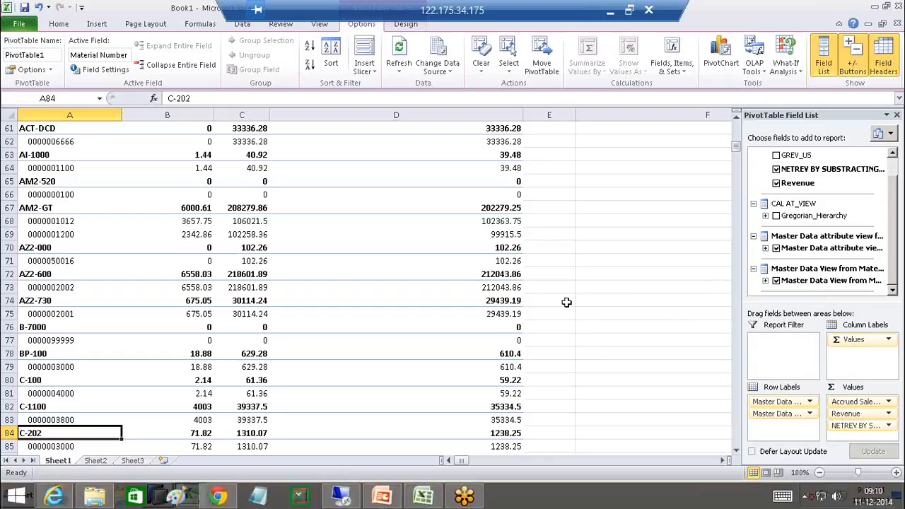
click(656, 270)
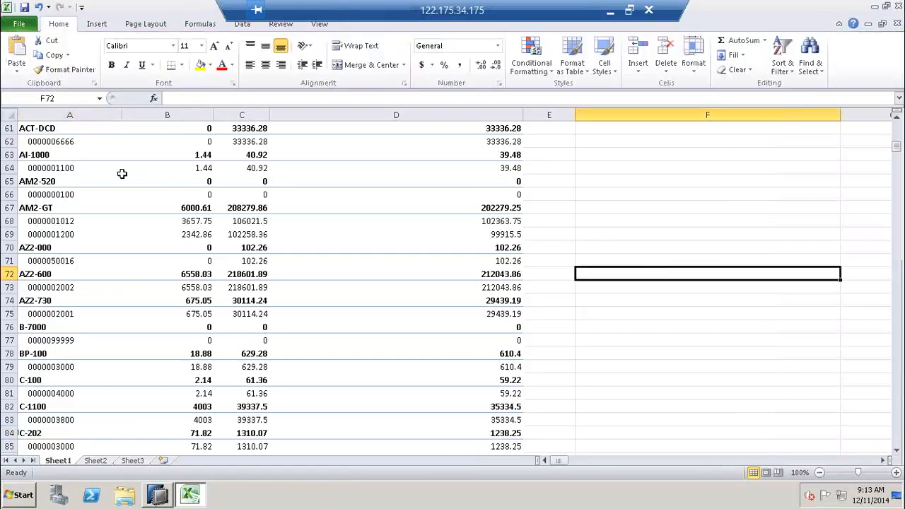
click(127, 181)
click(603, 193)
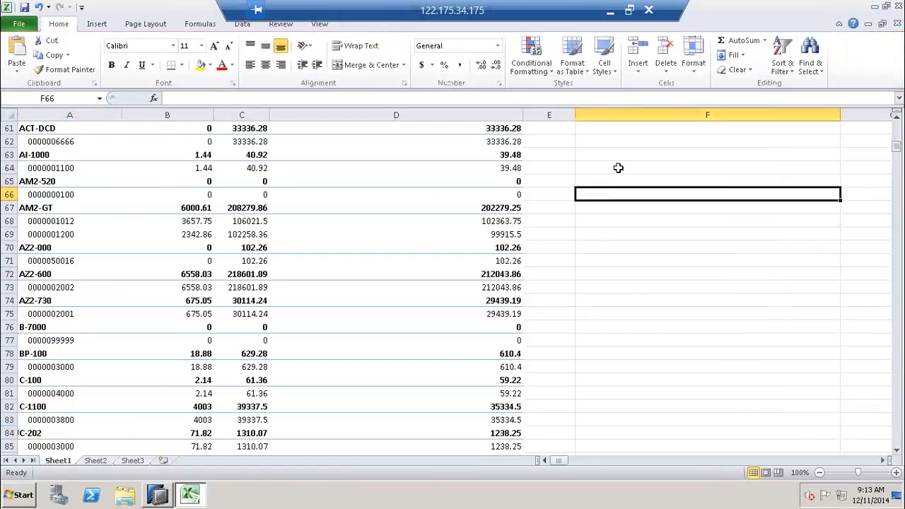
click(551, 73)
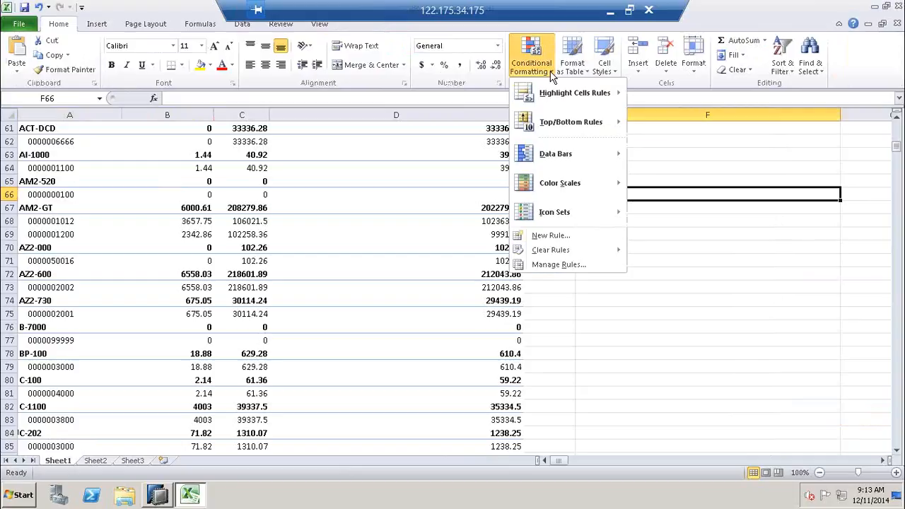
mouse_move(561, 195)
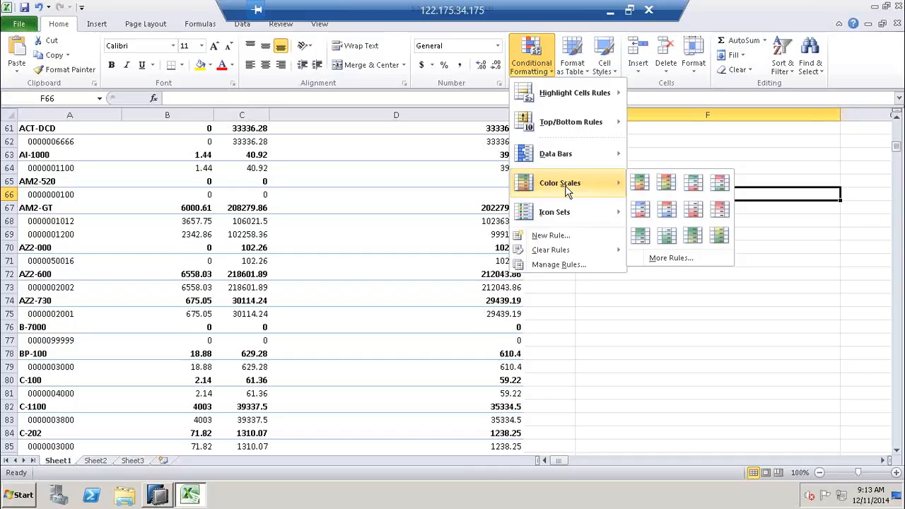
click(647, 353)
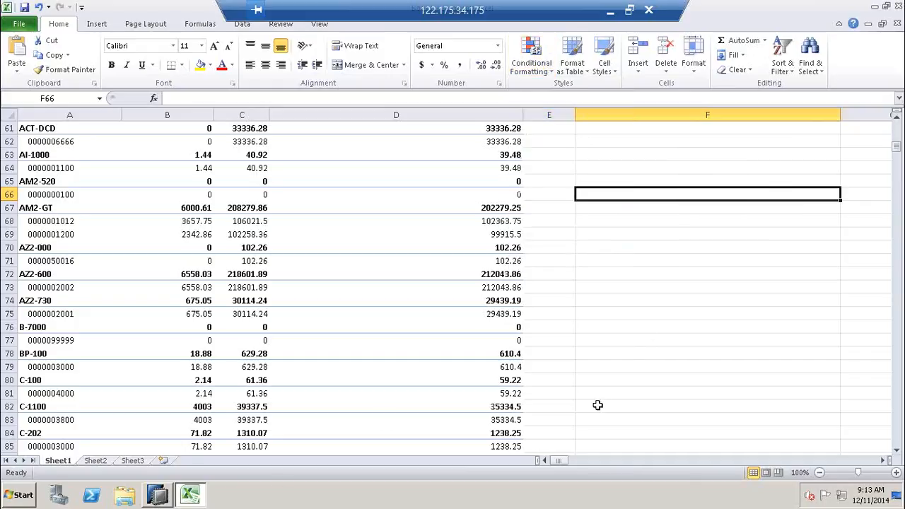
- Minimize Excel, restore SAP HANA Studio, and select the second IDS system connection
click(194, 498)
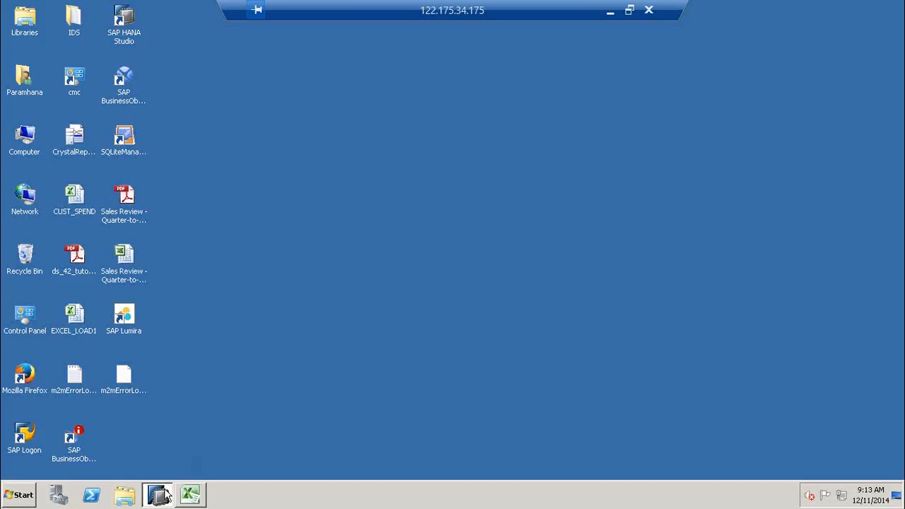
click(159, 494)
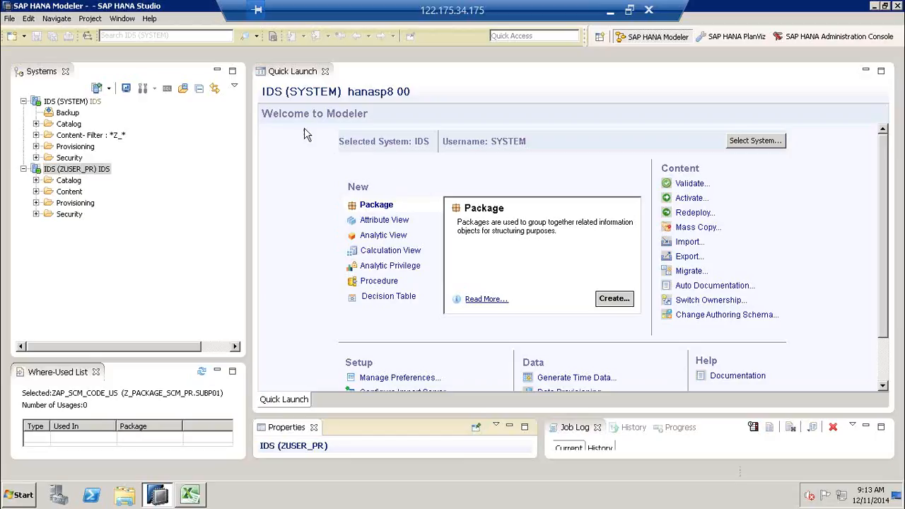
click(93, 174)
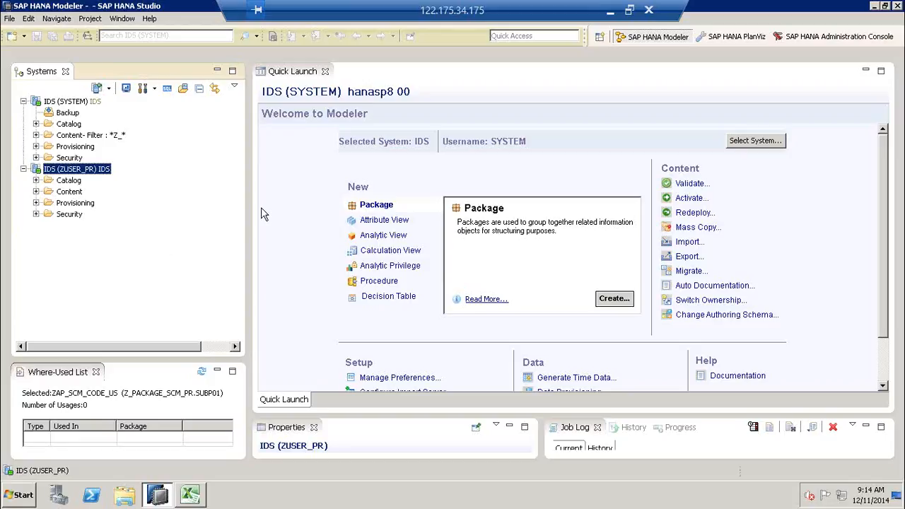
click(585, 176)
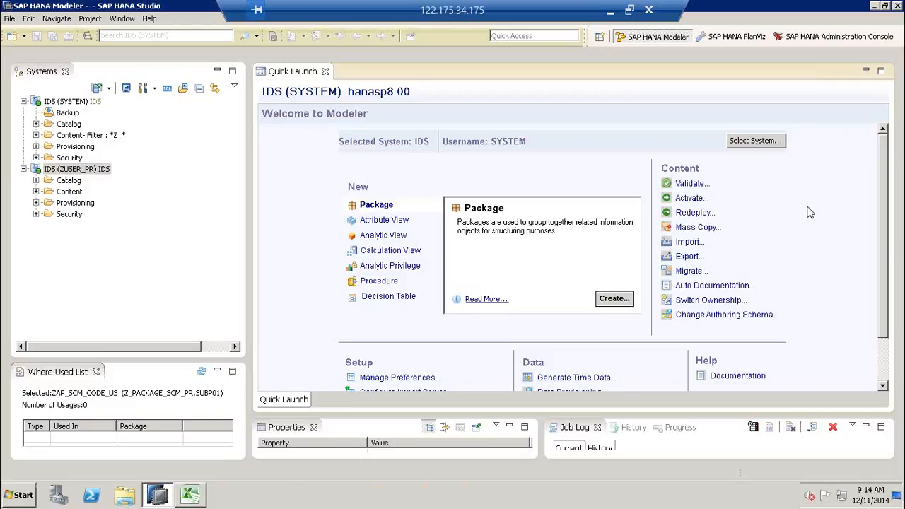
click(162, 235)
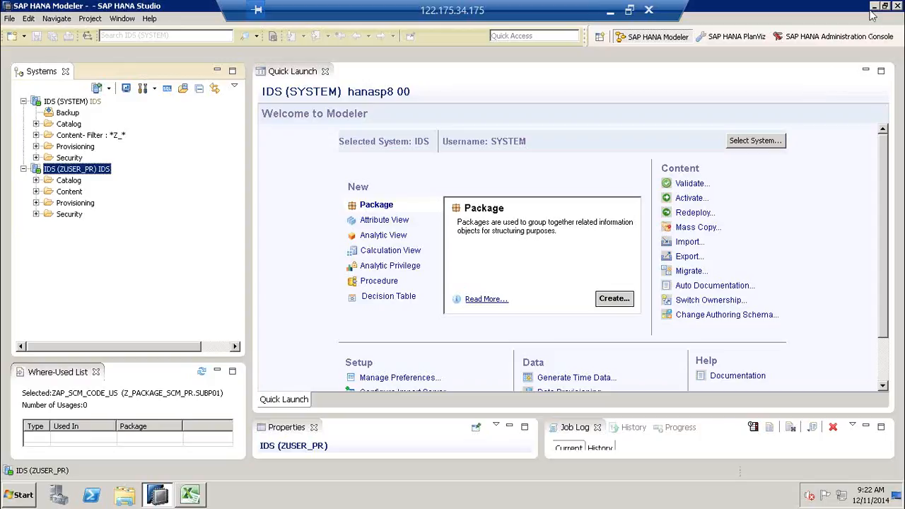
click(610, 10)
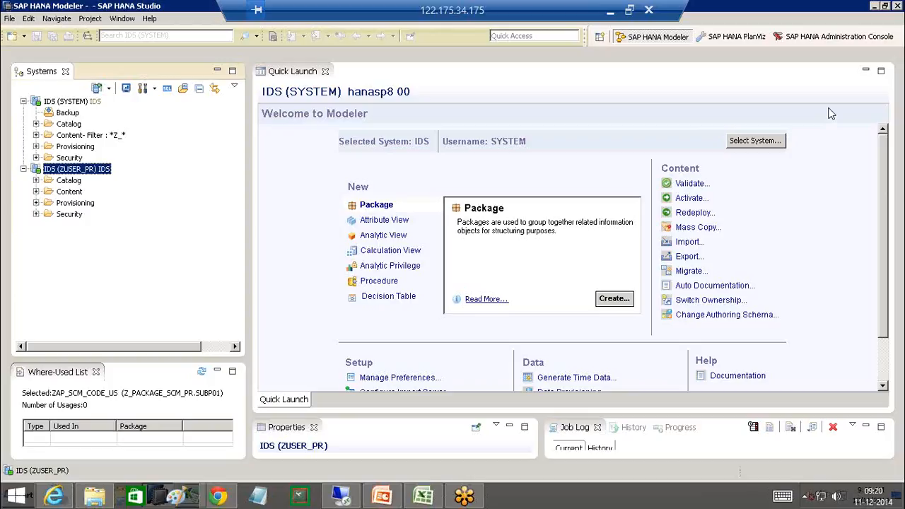
click(828, 109)
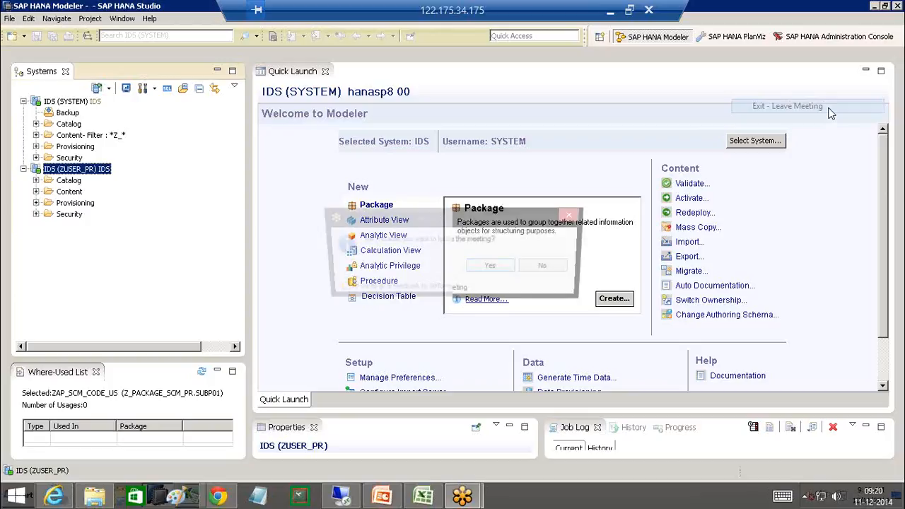
click(495, 271)
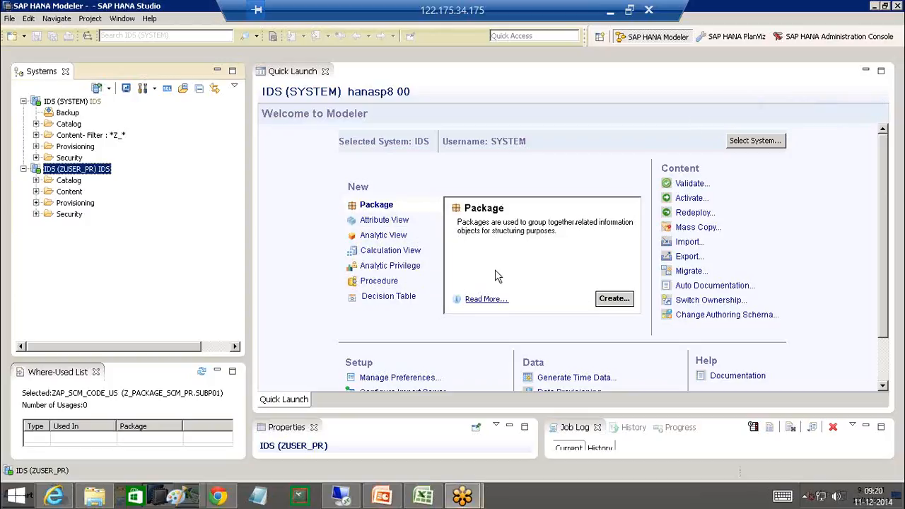